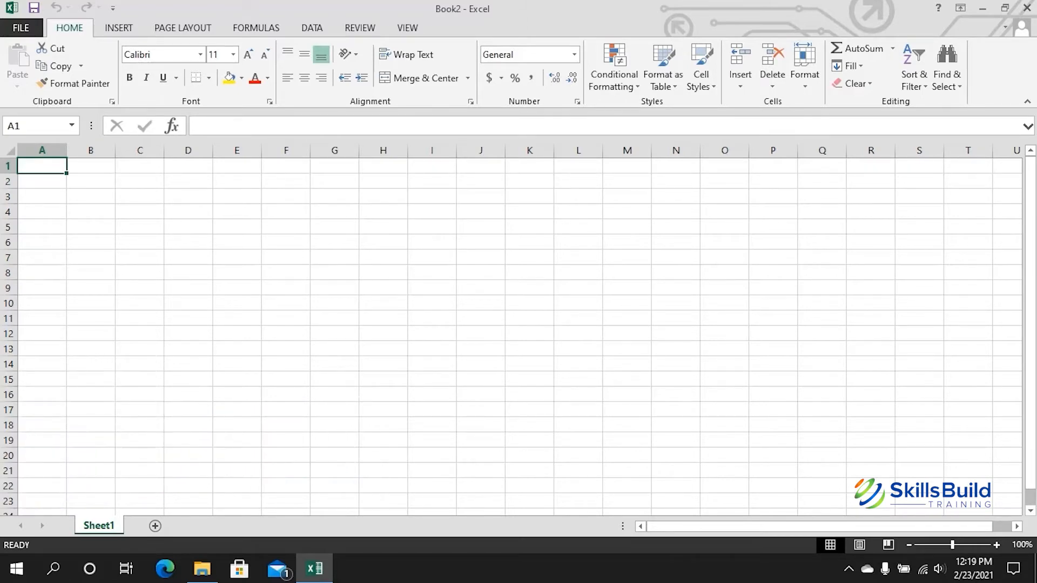
Step: Select scattered cells such as B4, D6, C9, row 11 and J13, then clear the selection
ctrl+click(91, 212)
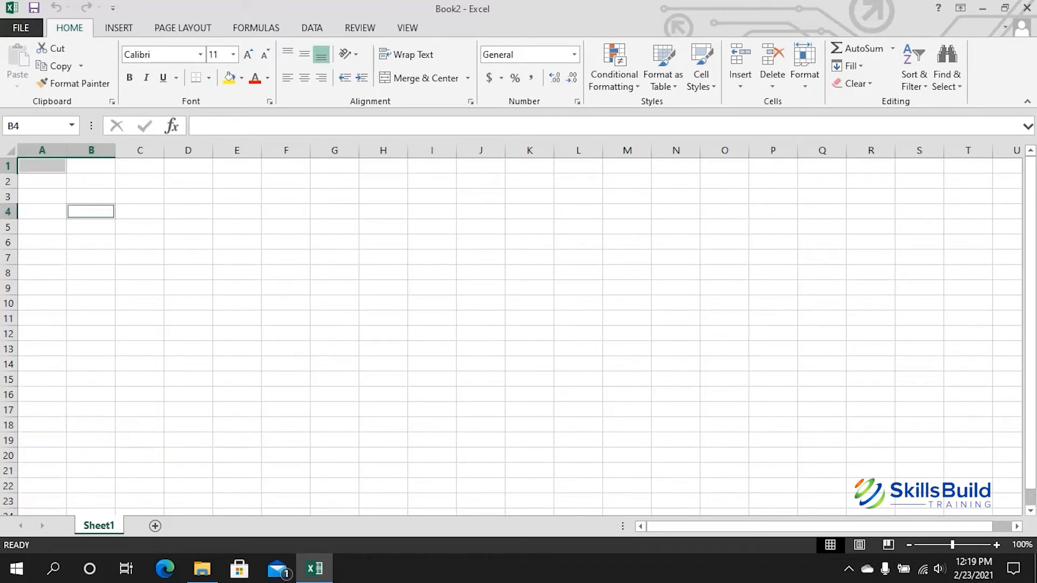
ctrl+click(188, 242)
ctrl+click(139, 287)
ctrl+click(8, 319)
ctrl+click(90, 349)
ctrl+click(334, 318)
ctrl+click(335, 227)
ctrl+click(432, 212)
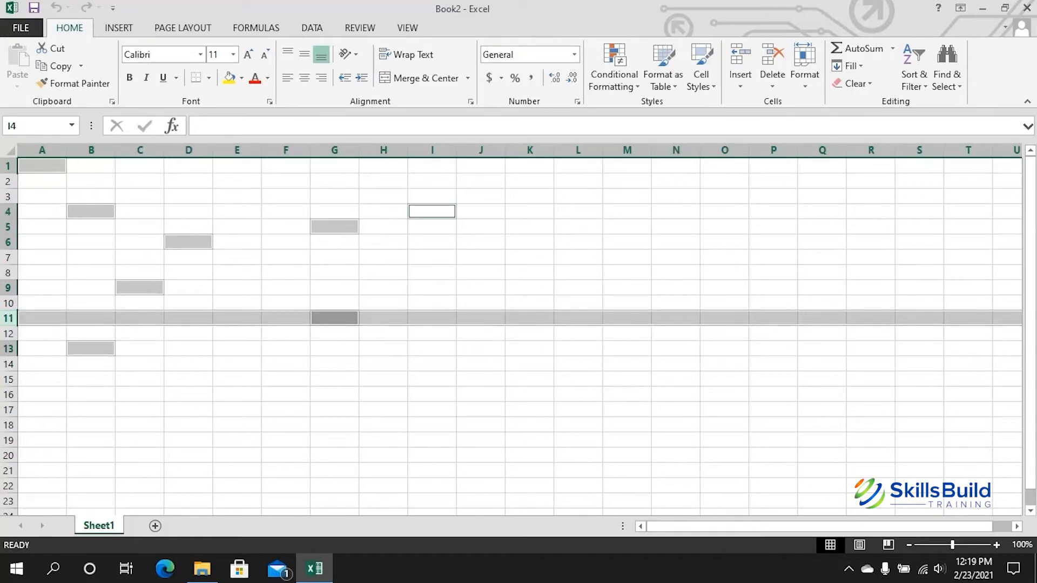
ctrl+click(627, 258)
ctrl+click(578, 288)
ctrl+click(481, 303)
ctrl+click(481, 349)
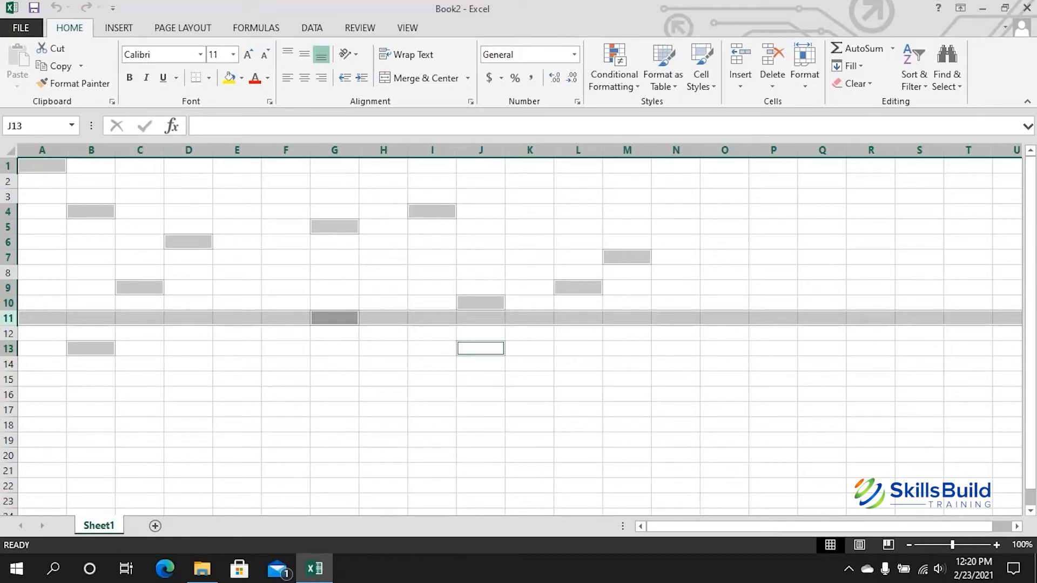
click(432, 379)
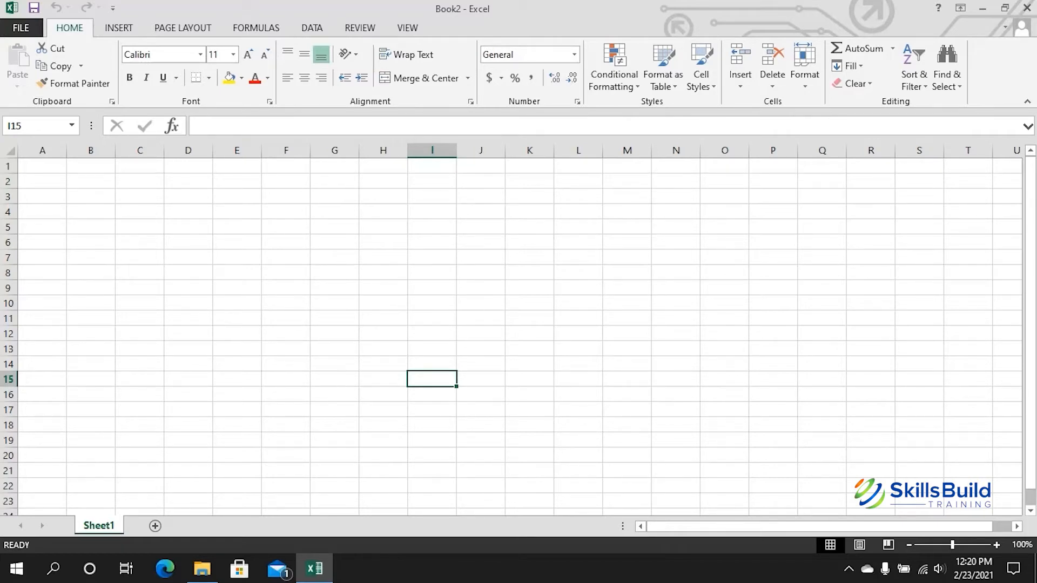
Step: Use Shift+F8 Add to Selection mode to pick nineteen scattered cells, F13 through E18
key(shift+F8)
click(286, 348)
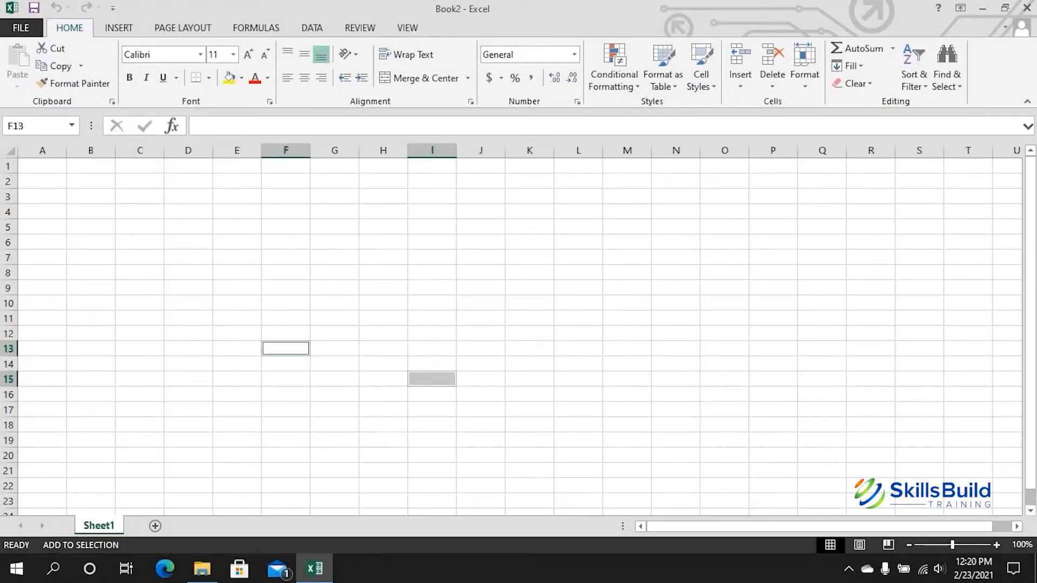
click(285, 288)
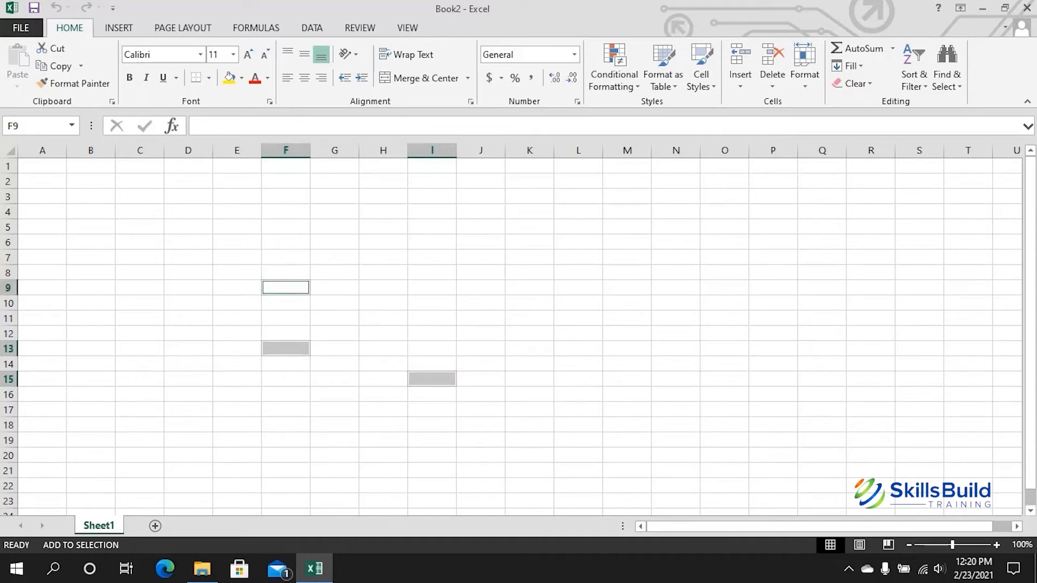
click(432, 257)
click(530, 257)
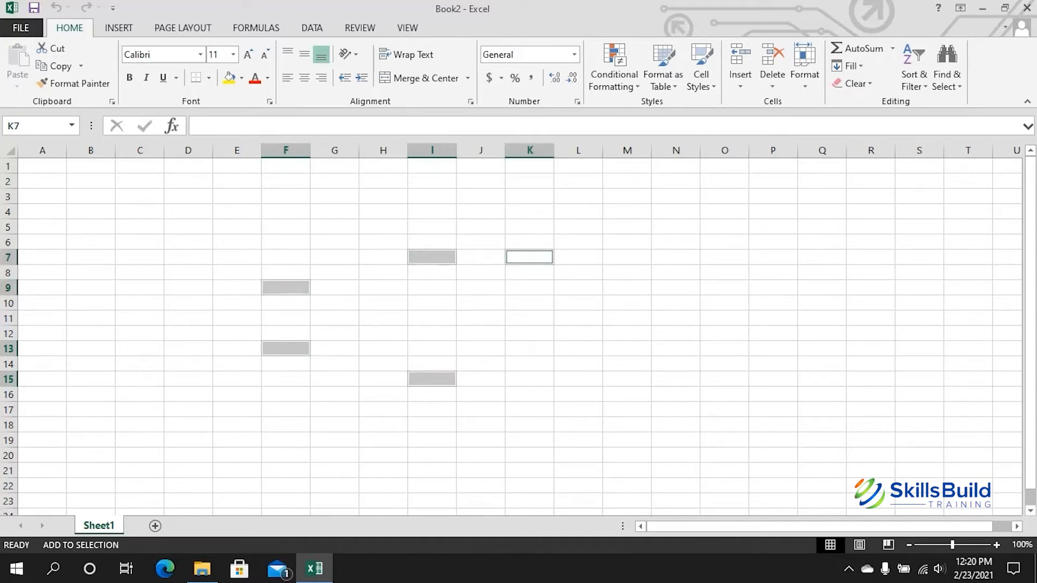
click(529, 302)
click(578, 334)
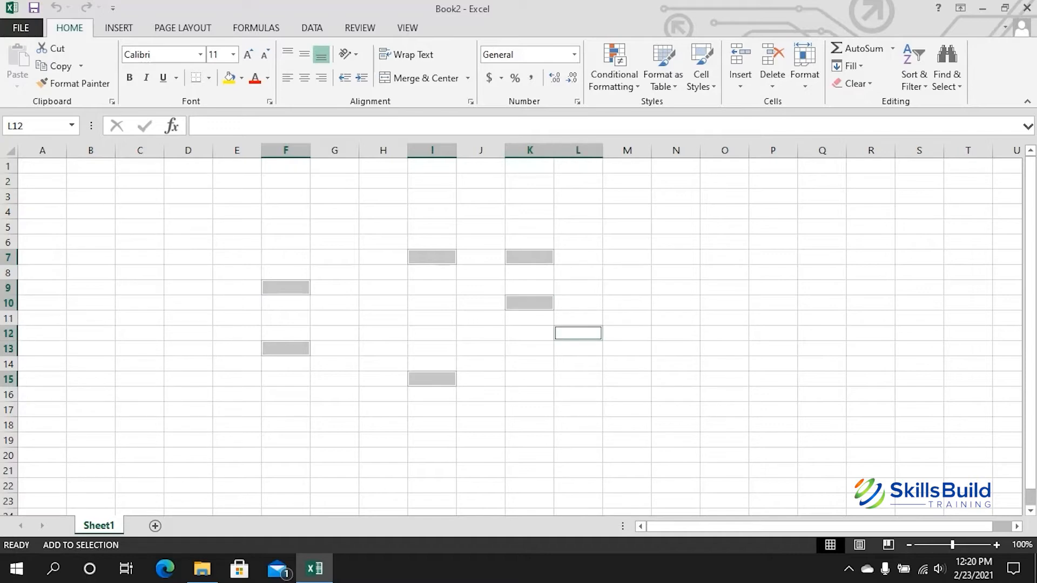
click(383, 318)
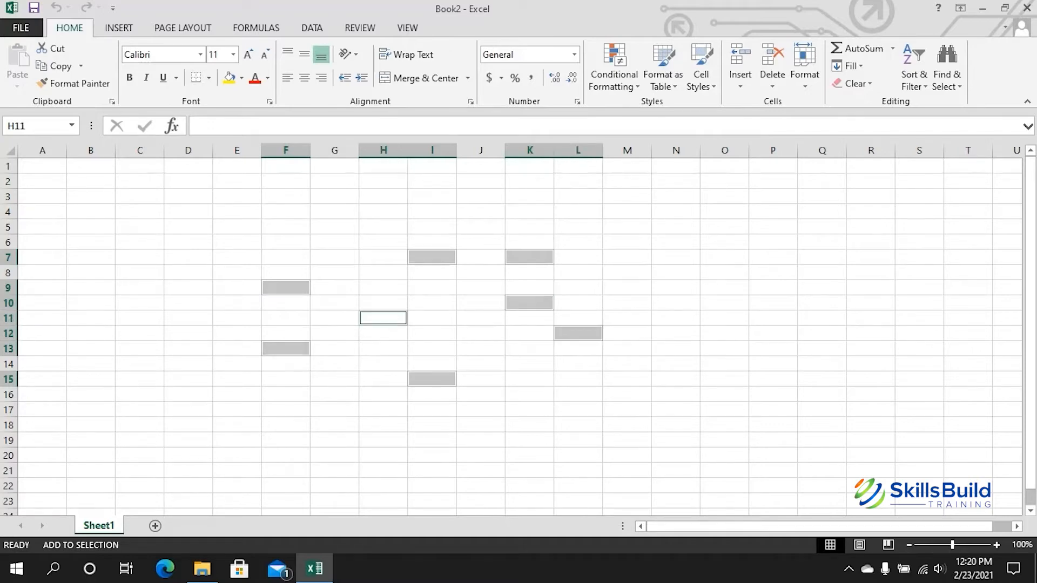
click(285, 242)
click(236, 242)
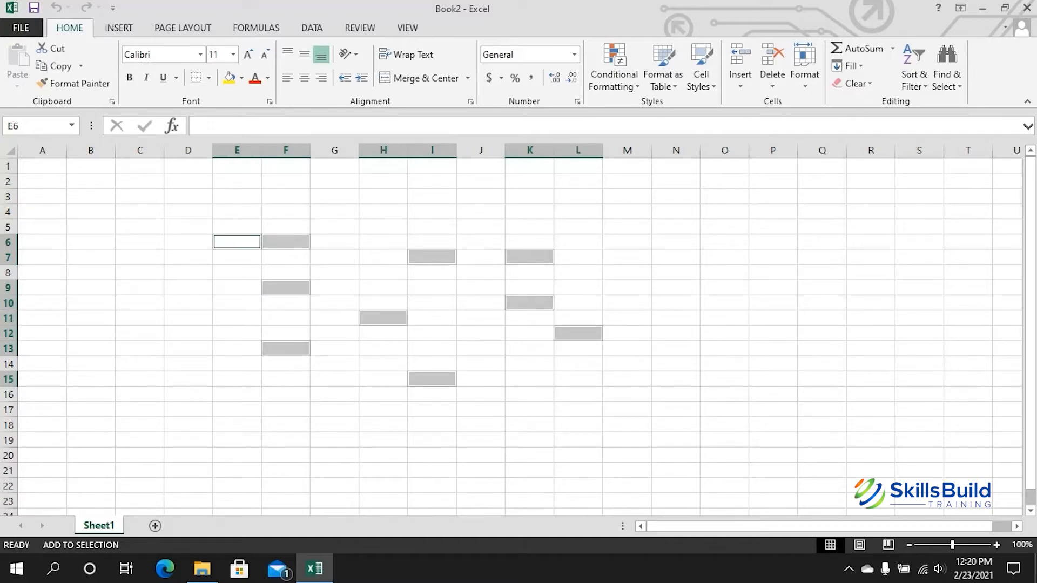
click(188, 242)
click(139, 257)
click(139, 303)
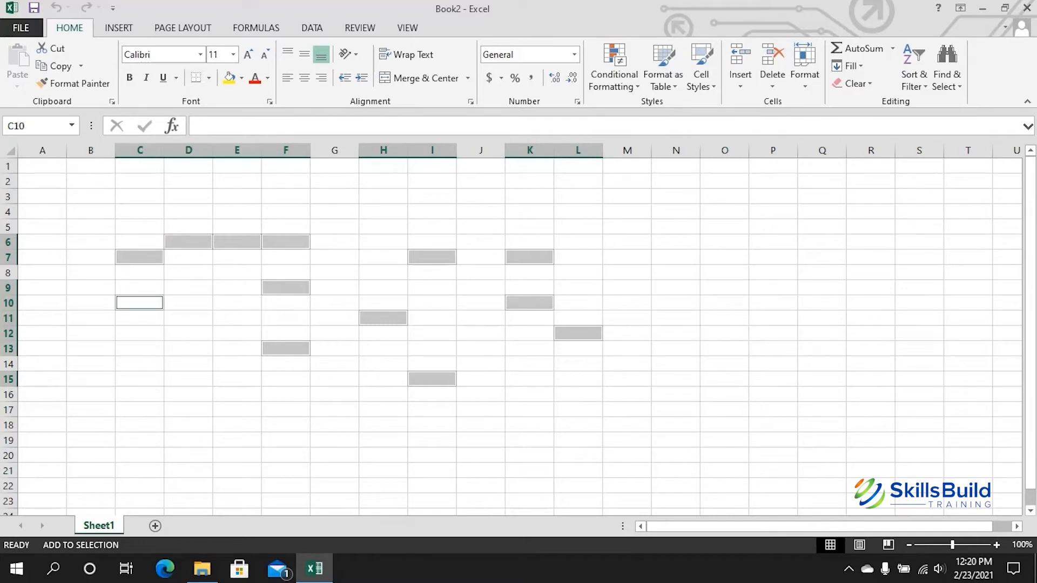
click(139, 333)
click(188, 379)
click(383, 455)
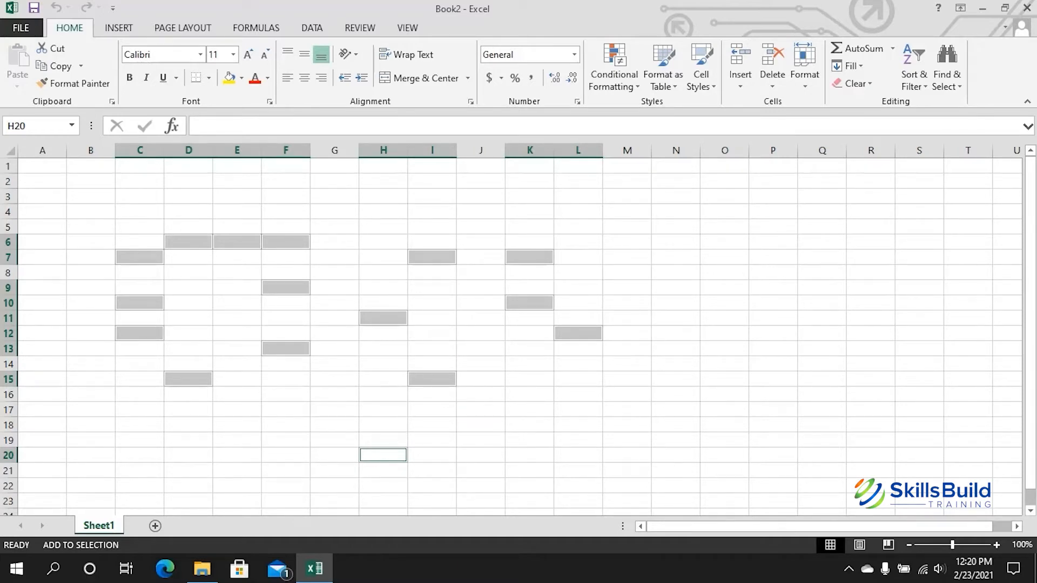
click(480, 226)
click(578, 226)
click(725, 227)
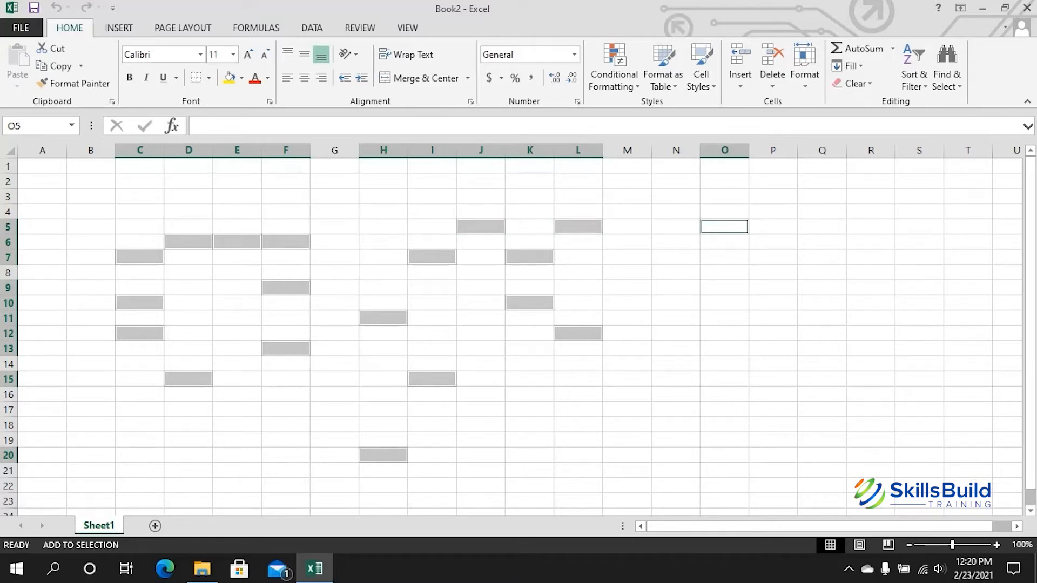
click(237, 425)
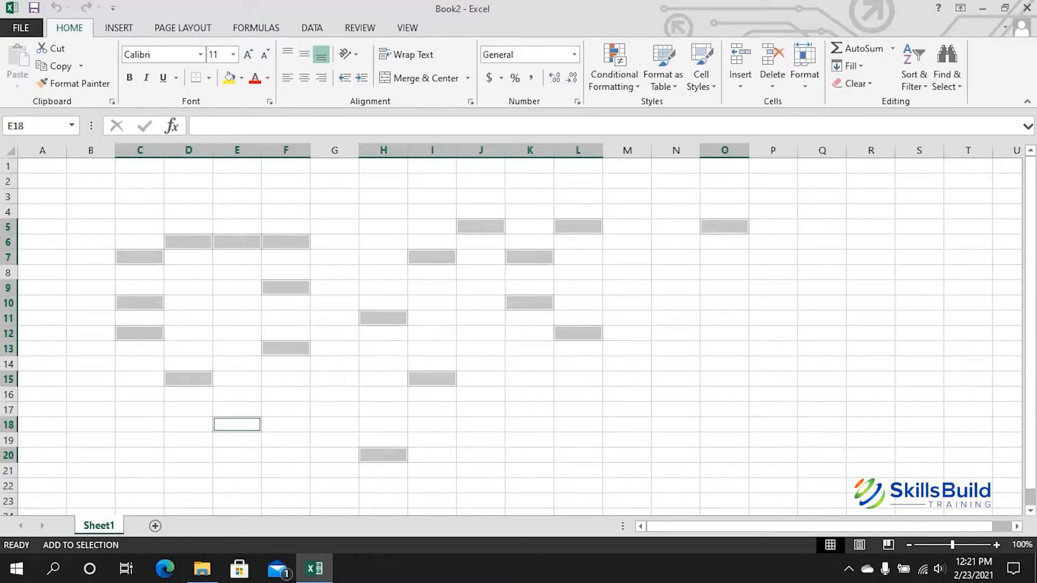
key(shift+F8)
Step: Enter 1 in cell E7 beside Bob
click(91, 227)
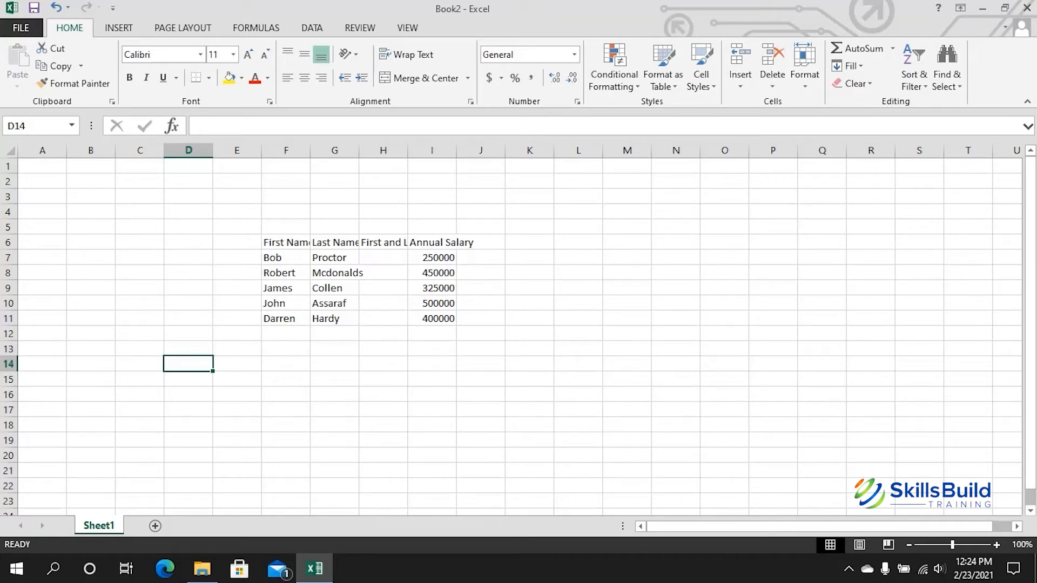
click(236, 257)
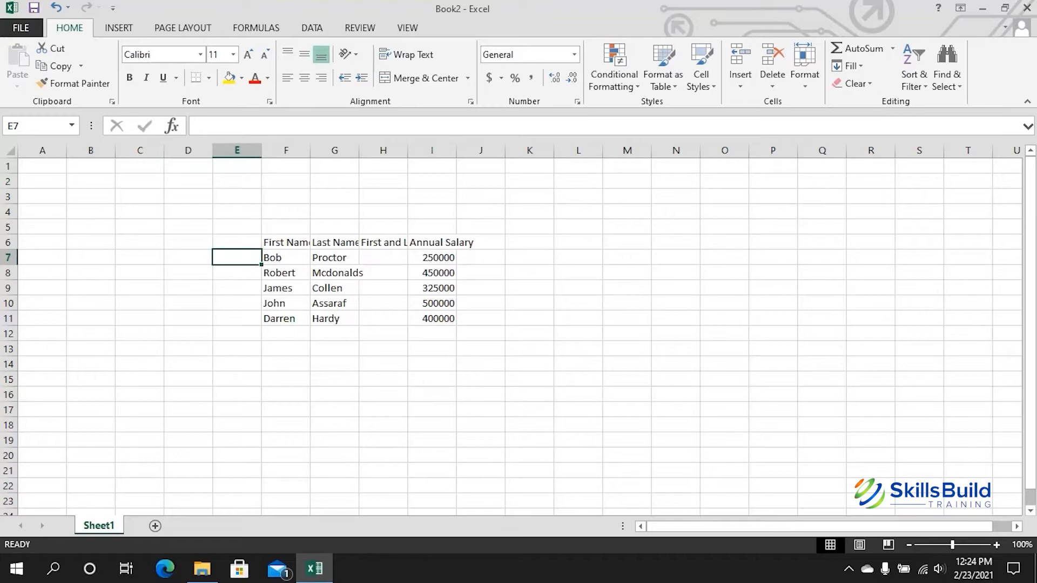
text(1)
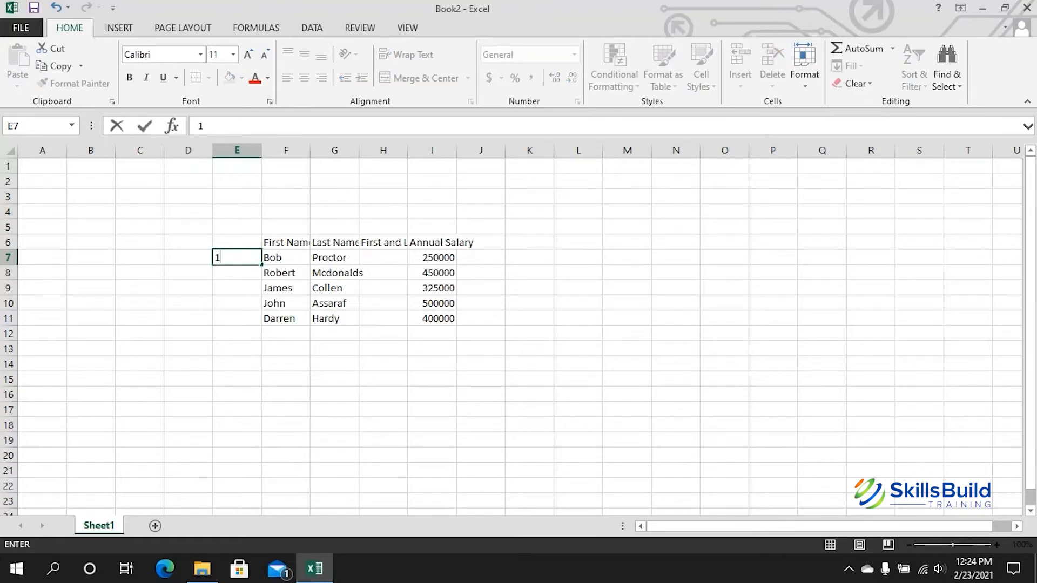
key(Return)
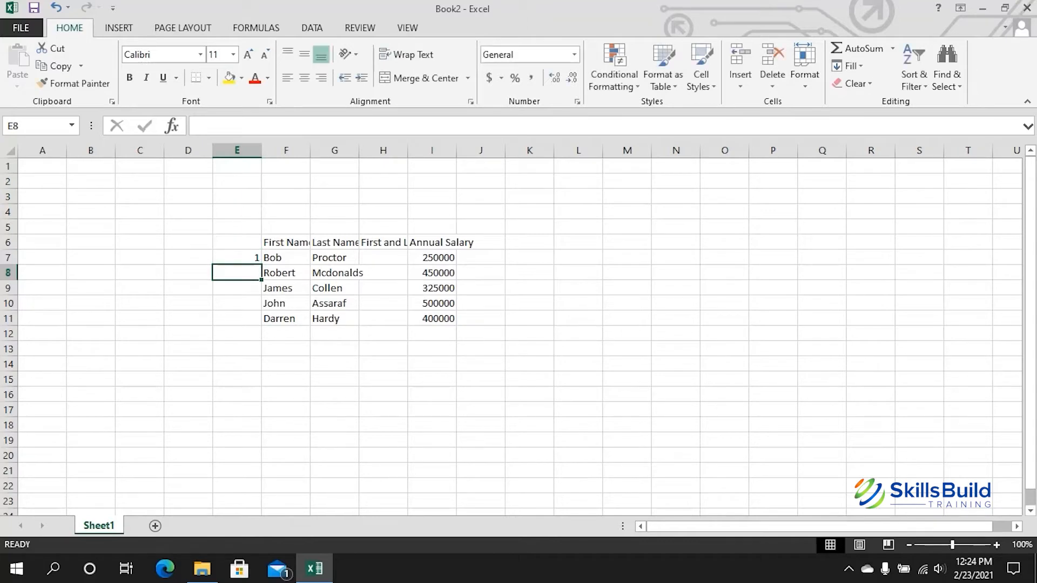
Step: Enter the formula =E7+1 in E8 so it shows 2
click(198, 126)
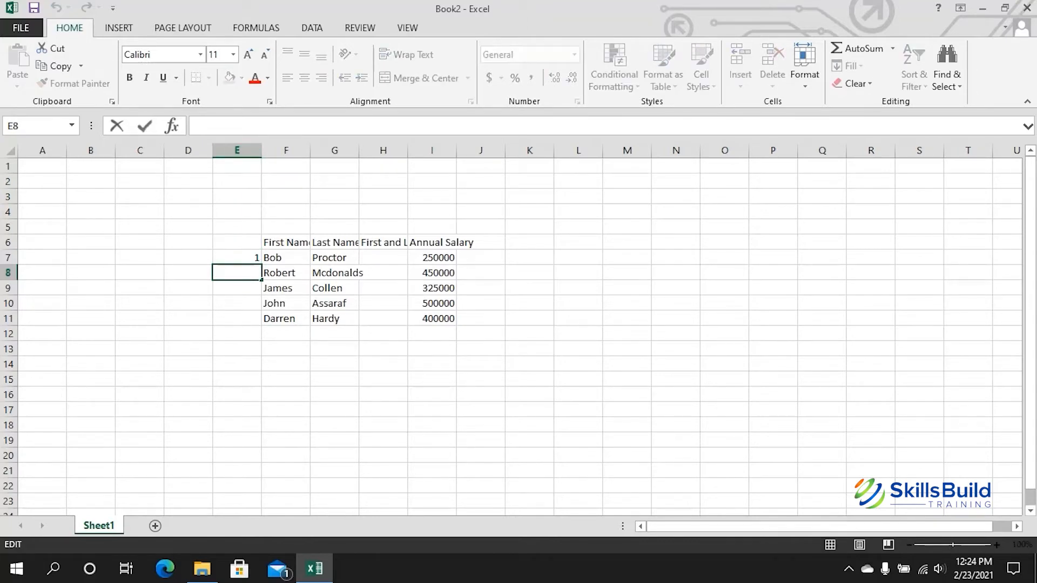
text(=)
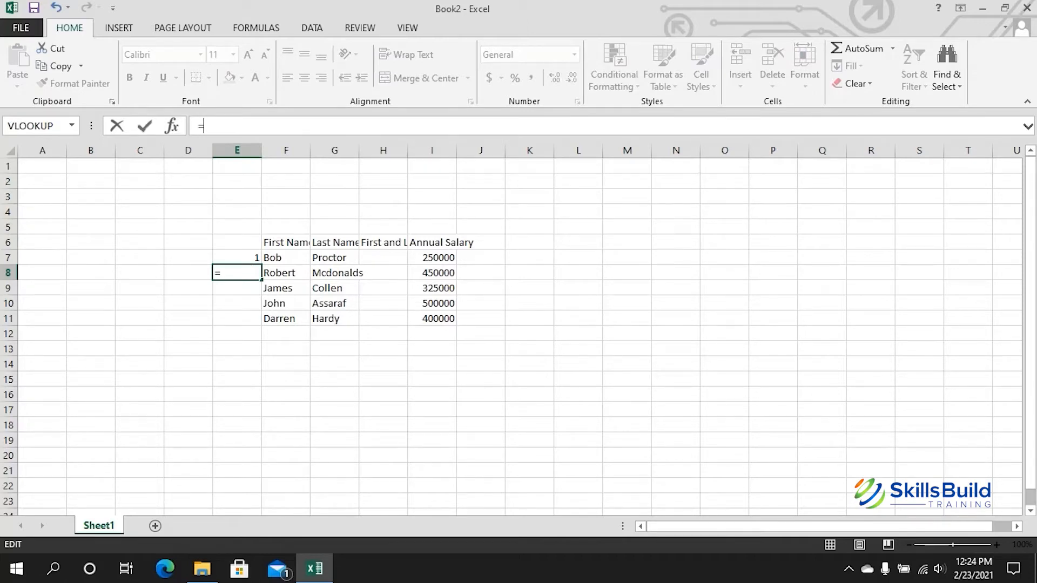
key(Up)
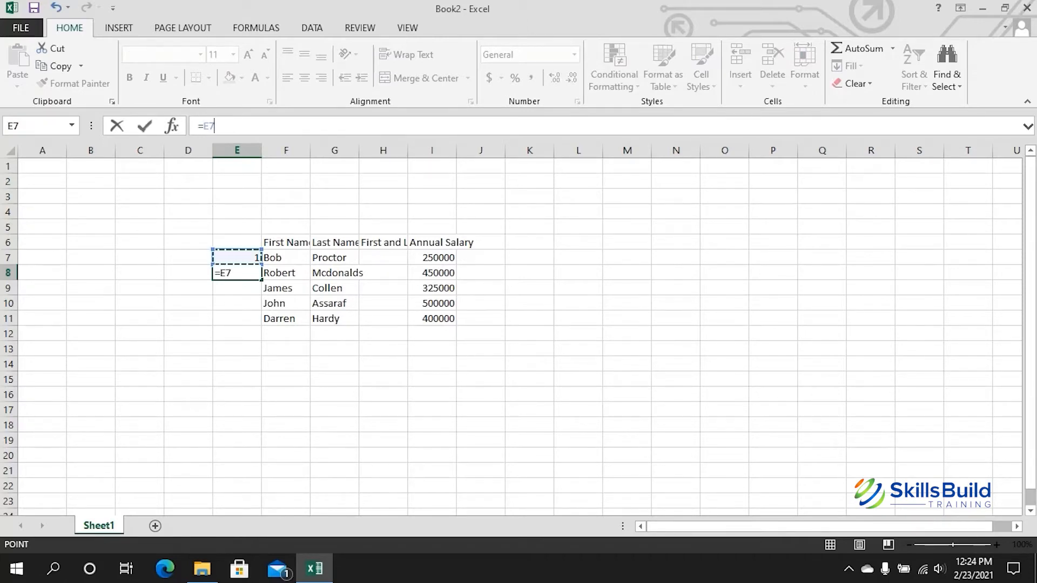
text(+1)
key(Return)
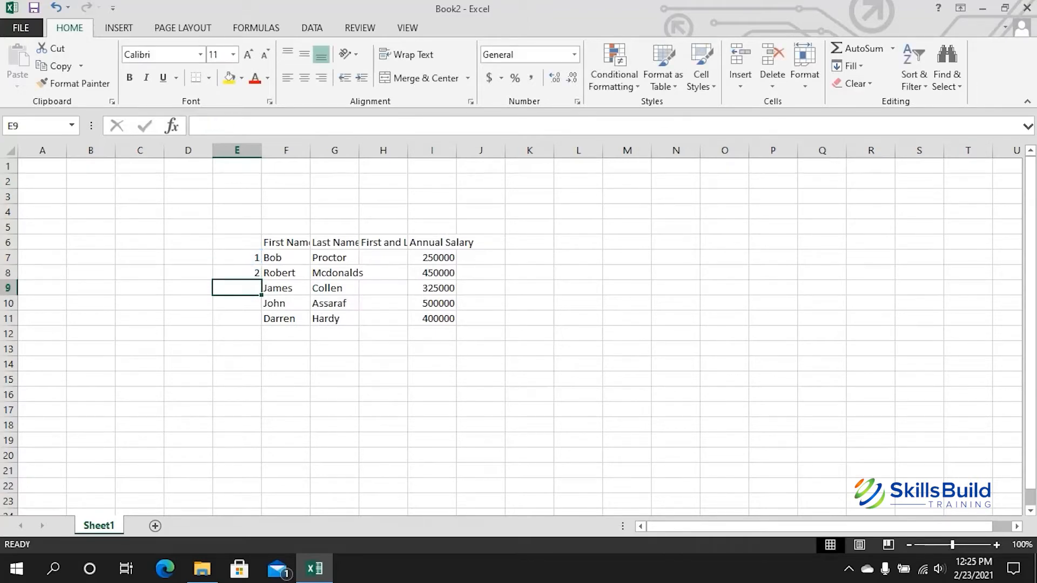
Step: Fill the =E7+1 formula from E8 down to E11, giving numbers 3, 4 and 5
key(Up)
drag(261, 279, 261, 322)
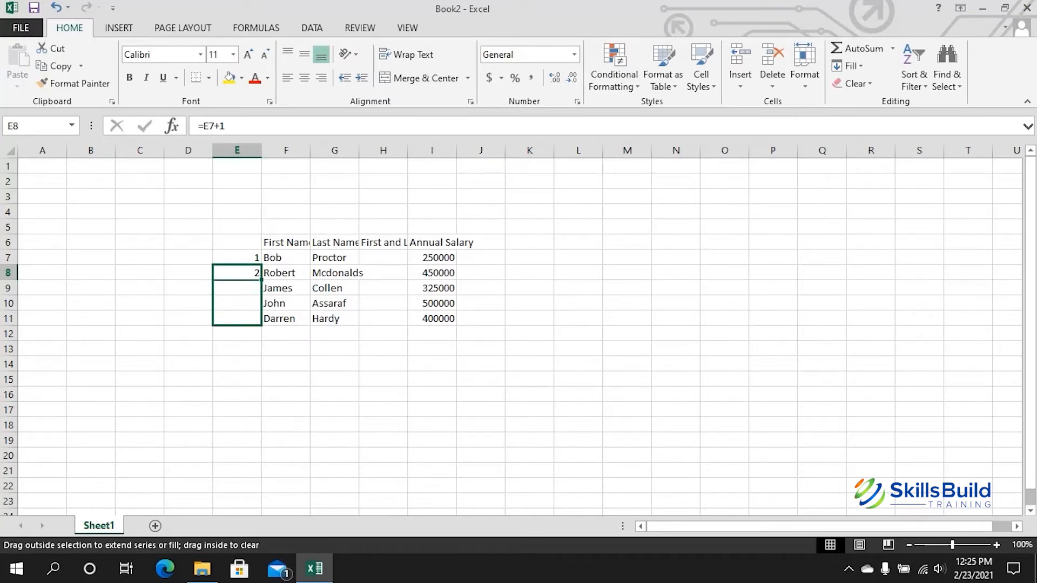
drag(261, 322, 261, 322)
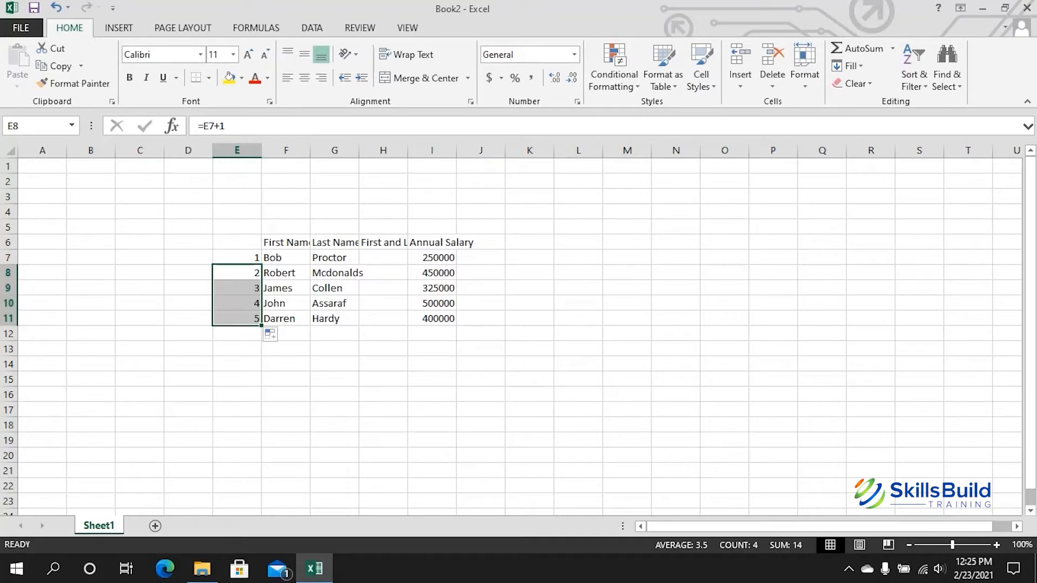
click(237, 349)
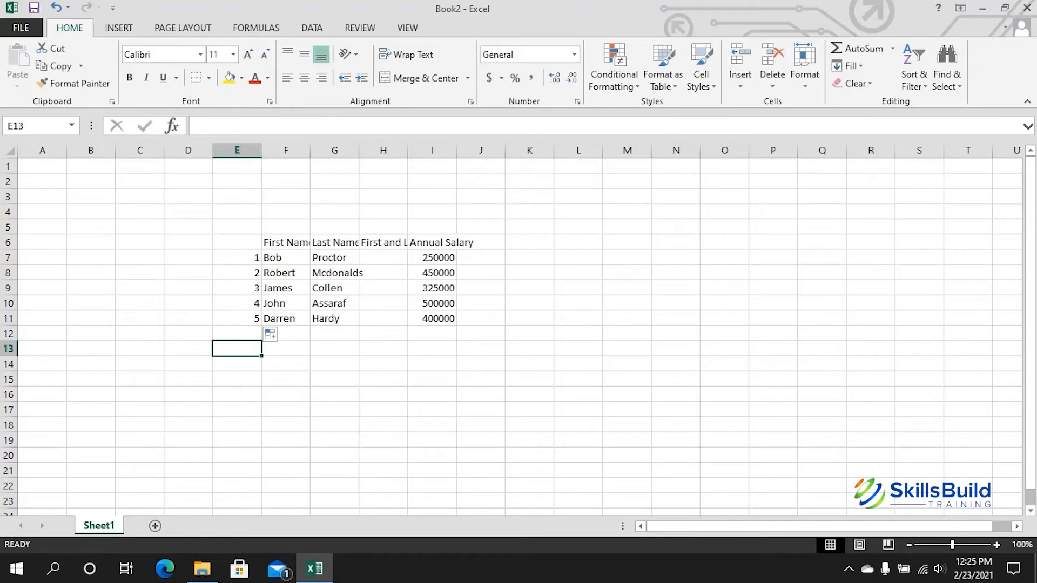
click(236, 273)
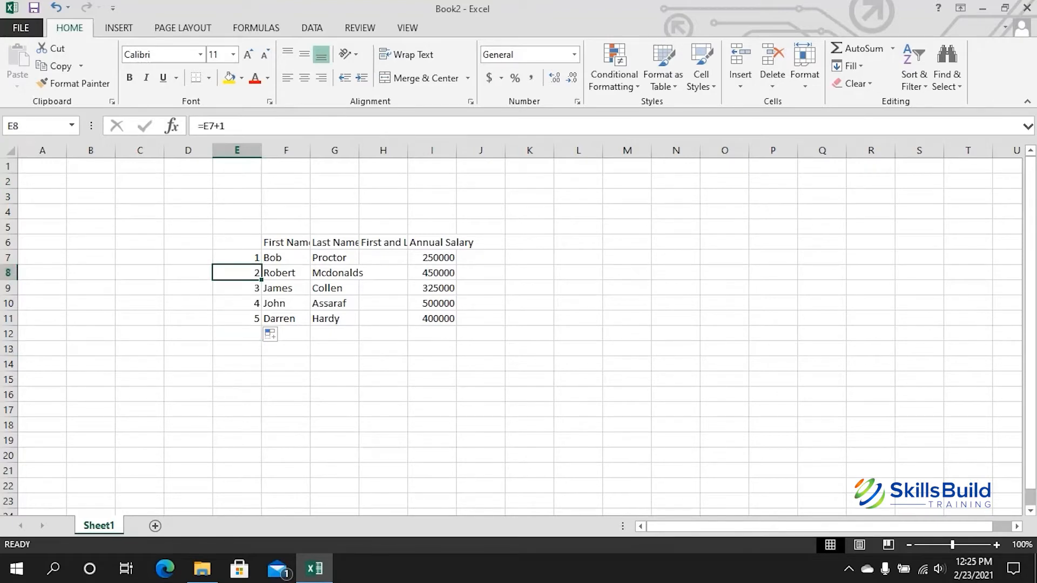
mouse_move(262, 280)
mouse_down()
mouse_move(261, 371)
mouse_move(262, 326)
mouse_up()
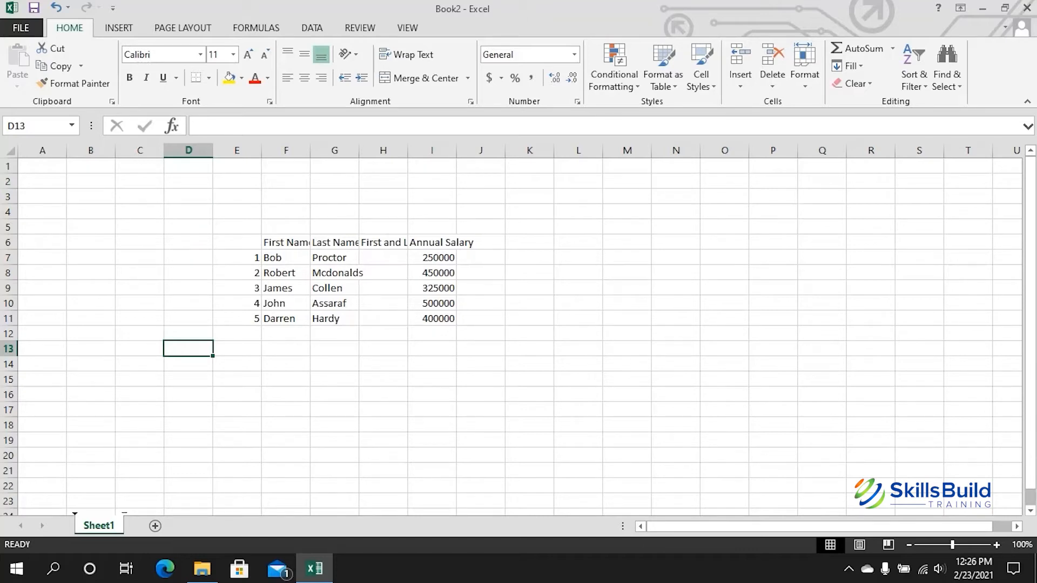
Step: Make four copies of Sheet1, named Sheet1 (2) through Sheet1 (5)
drag(124, 520, 126, 520)
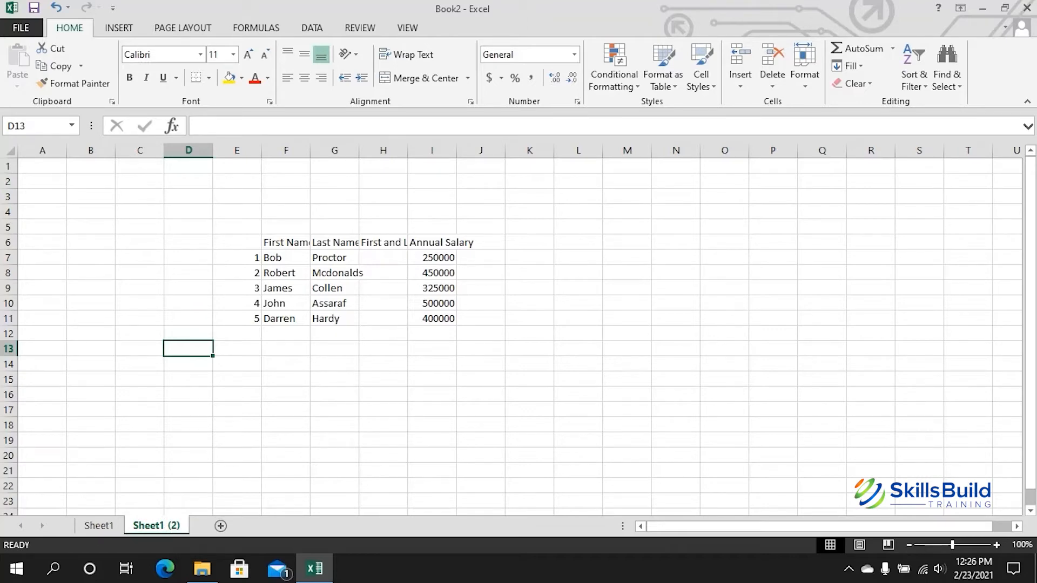
drag(189, 523, 190, 523)
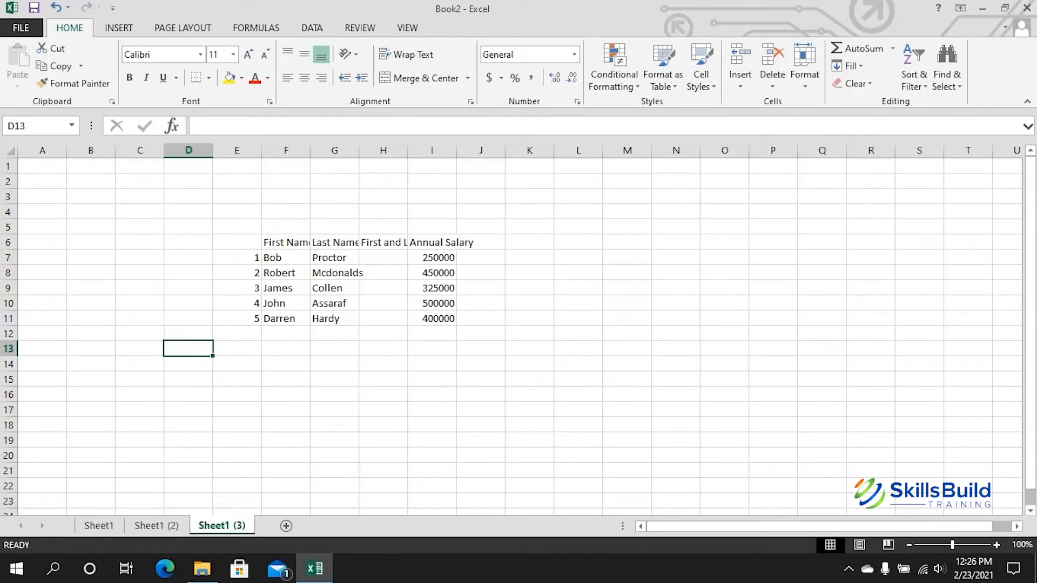
drag(254, 523, 255, 523)
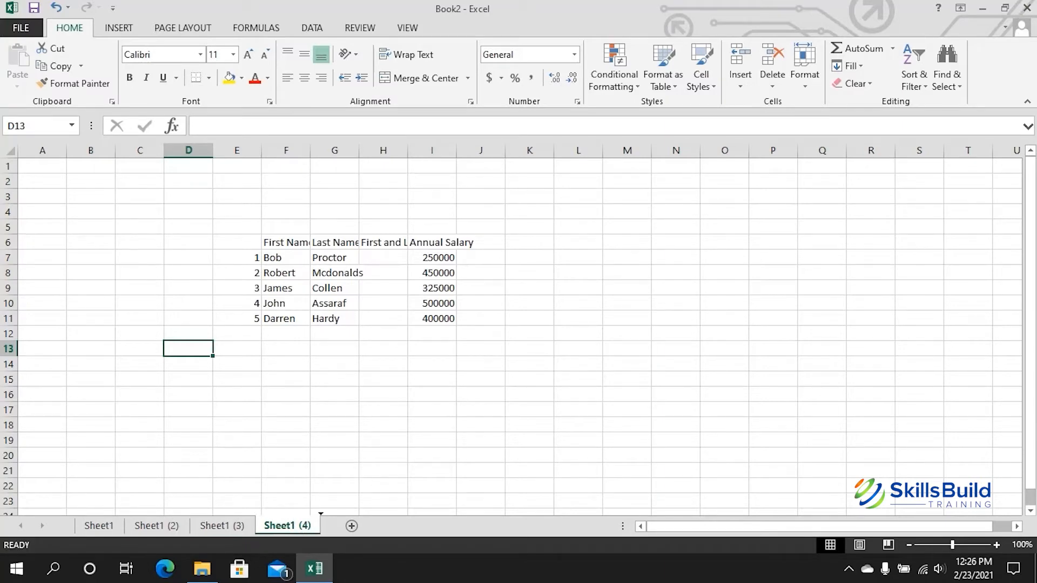
drag(320, 525, 321, 525)
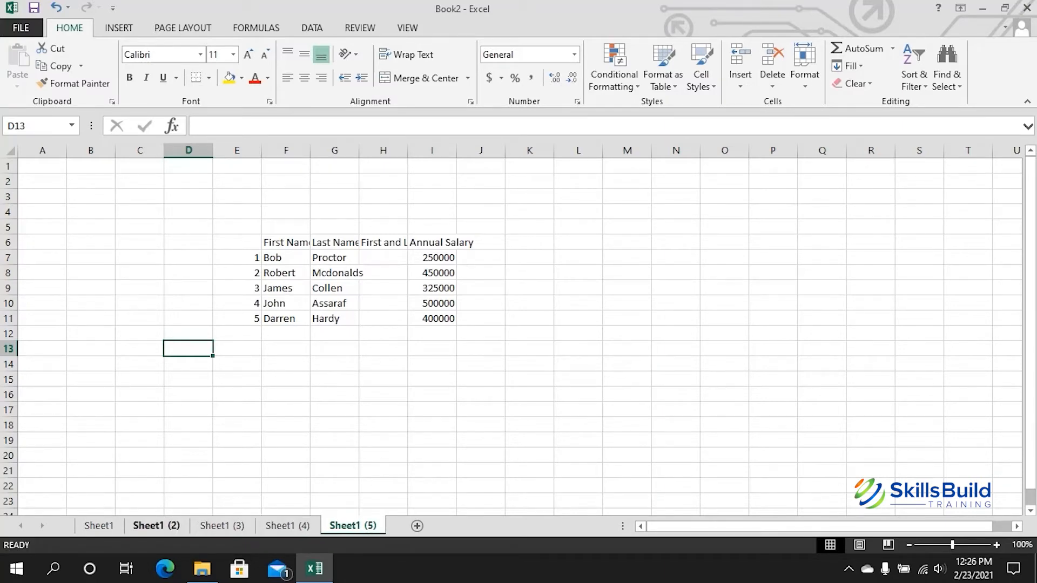
Step: Rename Sheet1 (2) to Sheet2 and change Sheet1 (3) to Sheet3
double_click(156, 525)
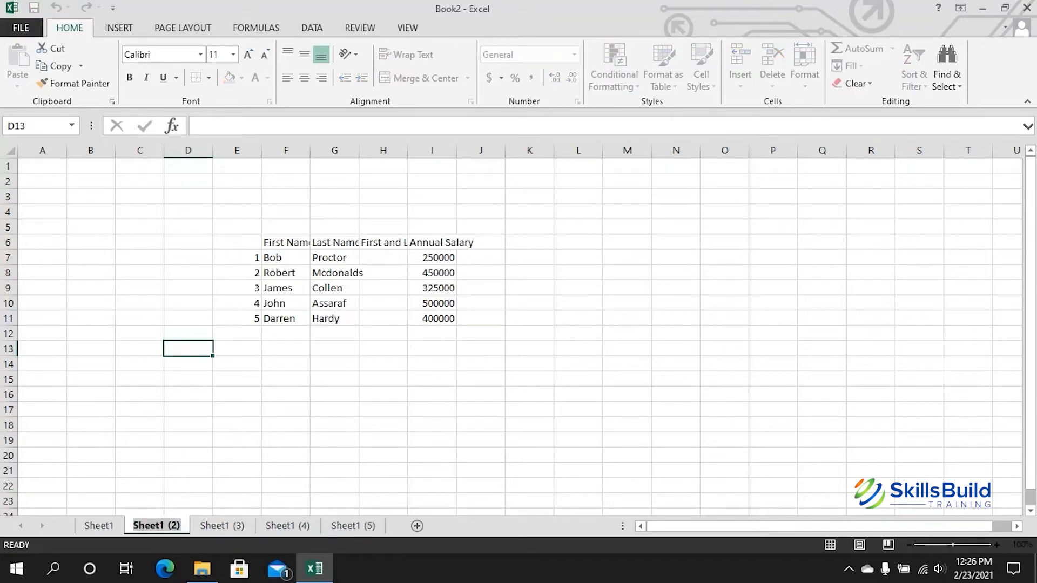
text(Sheet2)
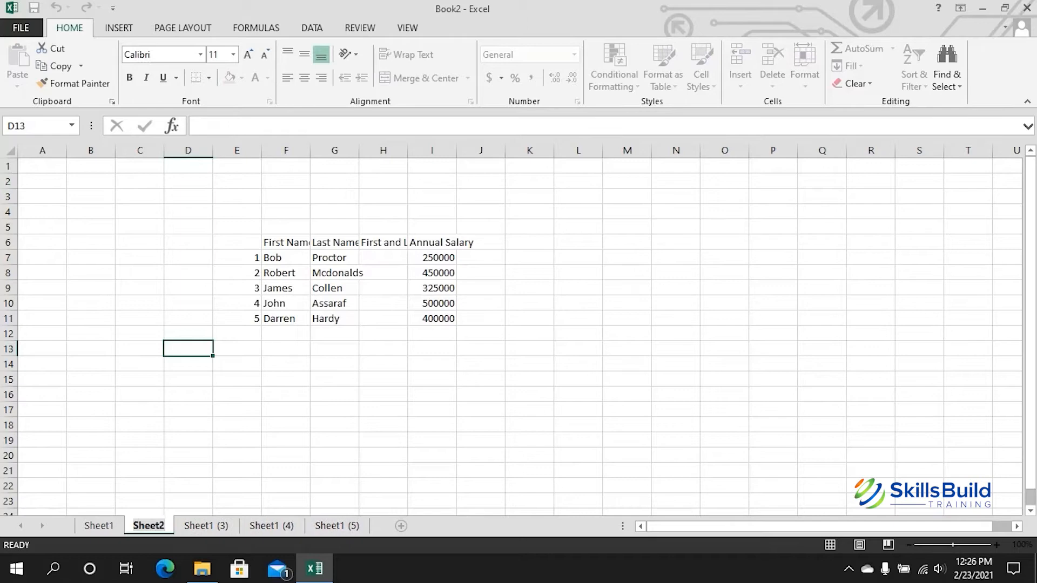
key(Return)
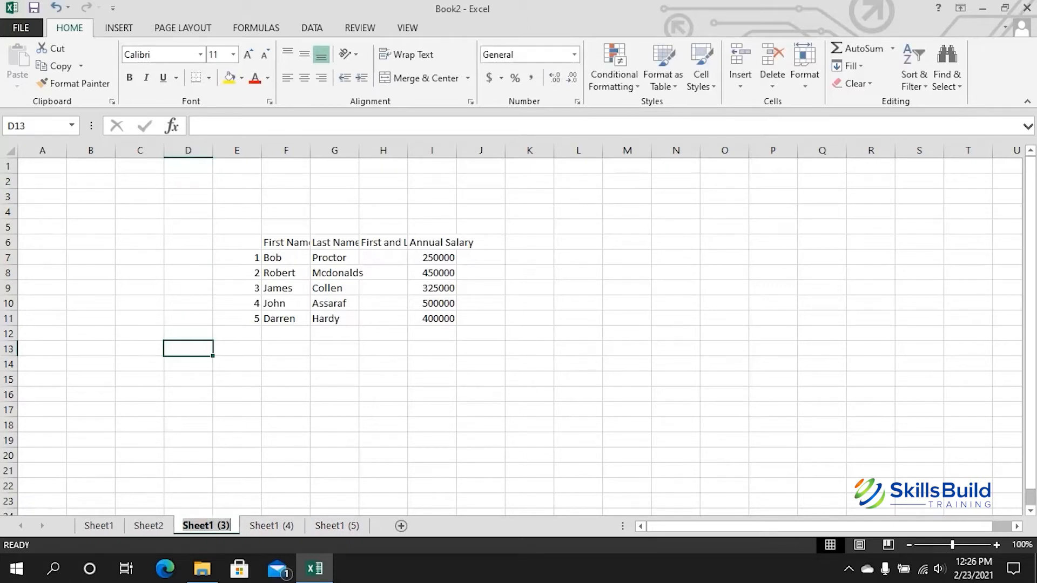
double_click(206, 526)
click(229, 525)
key(BackSpace)
key(BackSpace)
key(BackSpace)
key(BackSpace)
key(BackSpace)
text(3)
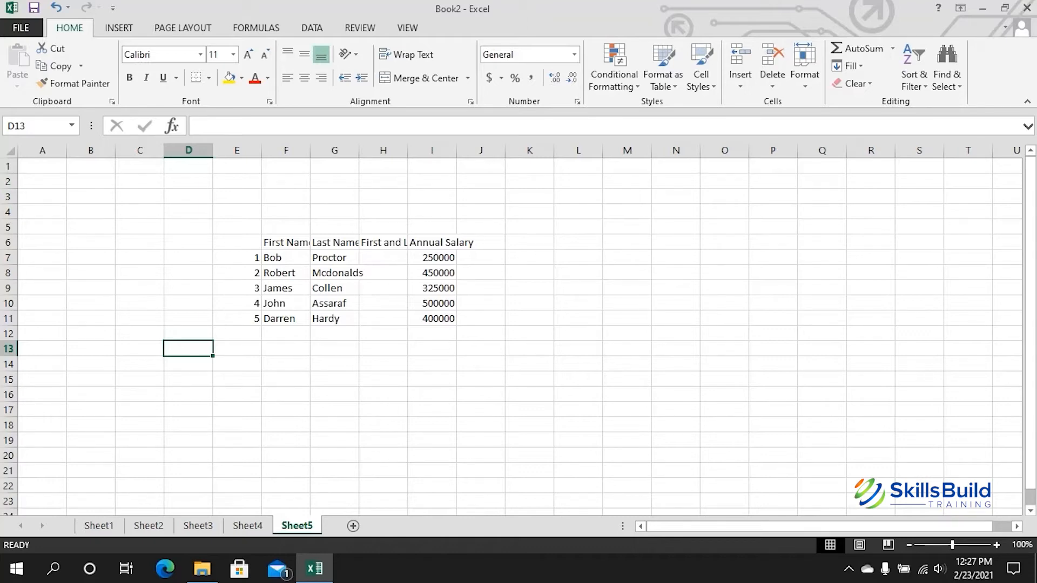
Step: Move the employee table E6:I12 one column to the right
drag(237, 242, 432, 334)
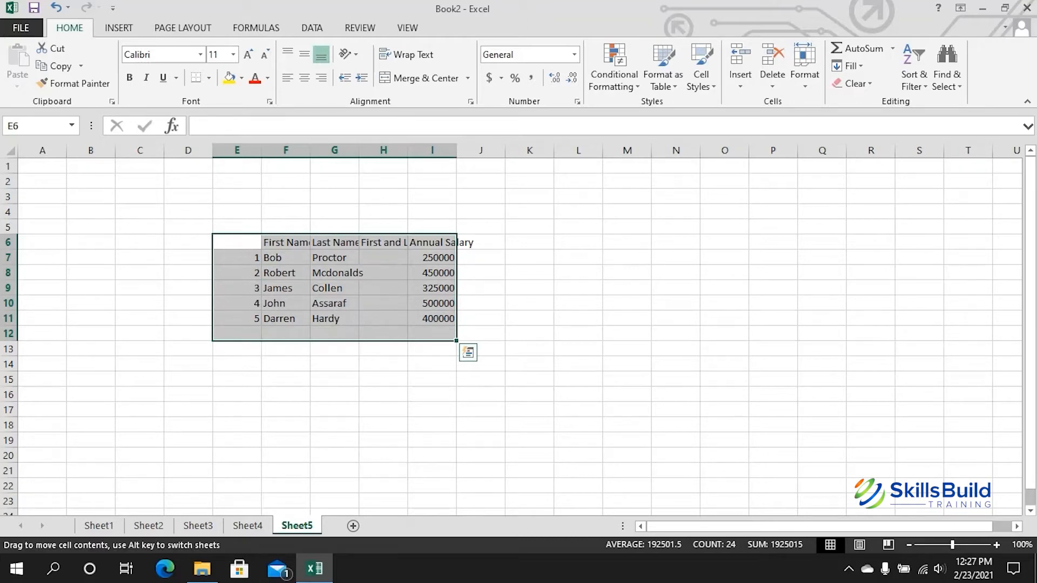
drag(457, 295, 806, 298)
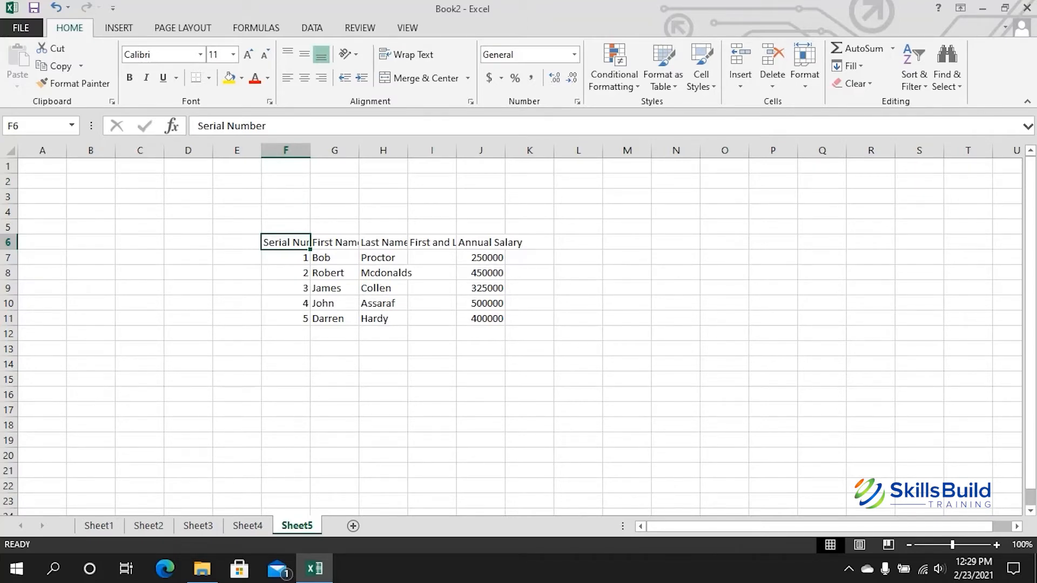
key(F2)
key(Escape)
key(ctrl+Down)
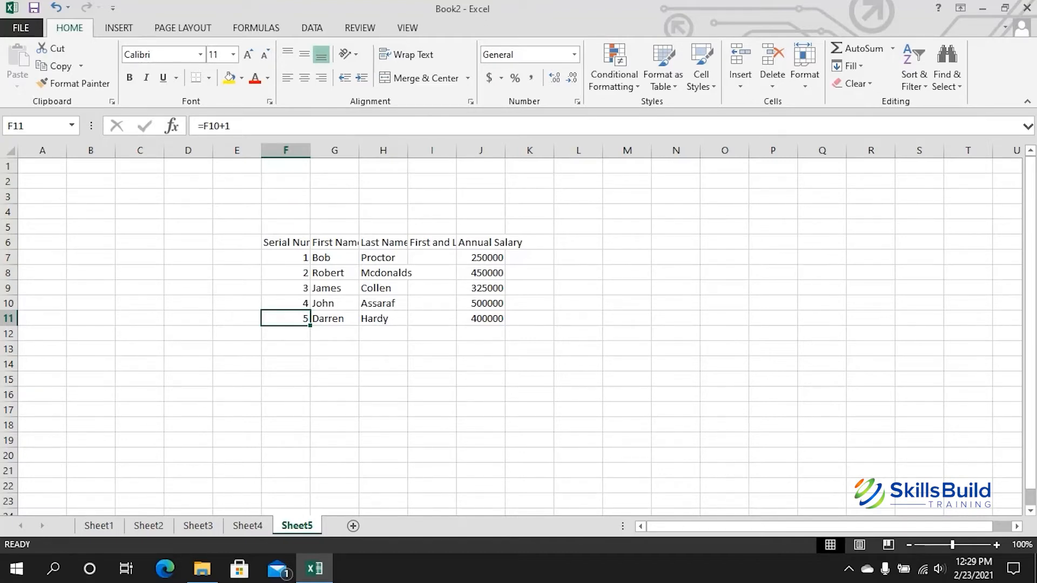
click(383, 319)
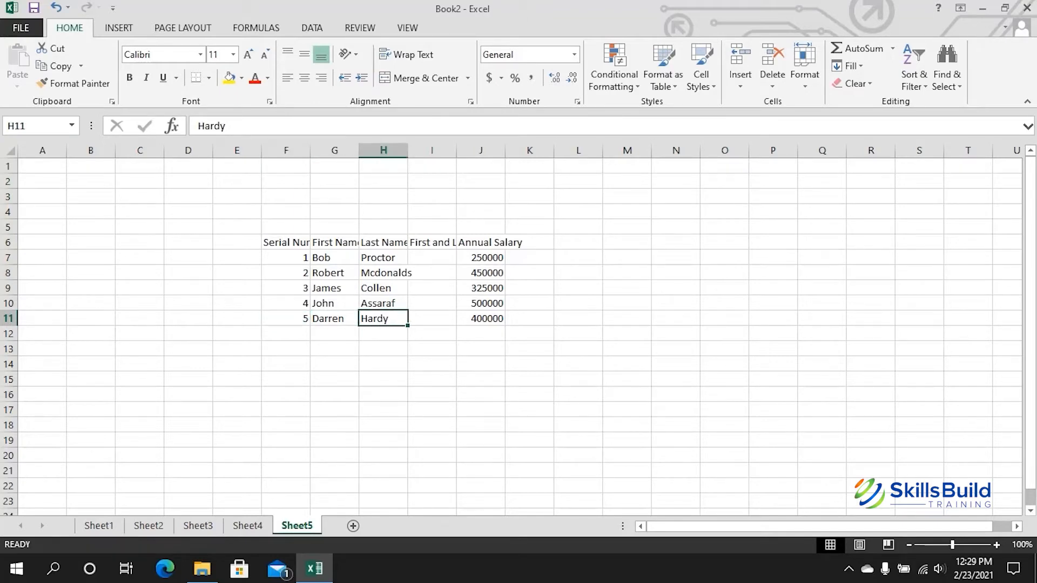
click(432, 319)
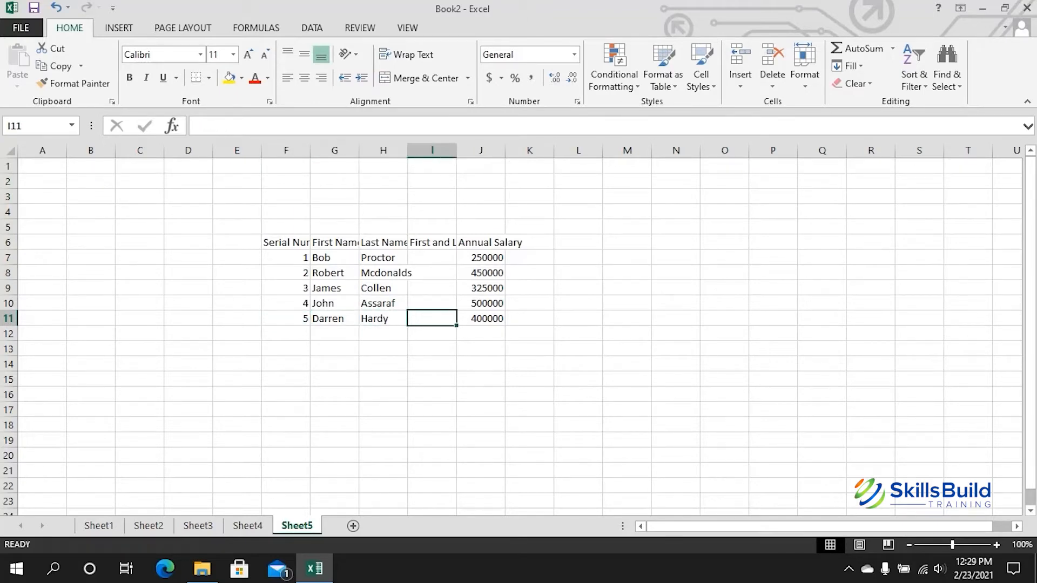
click(286, 319)
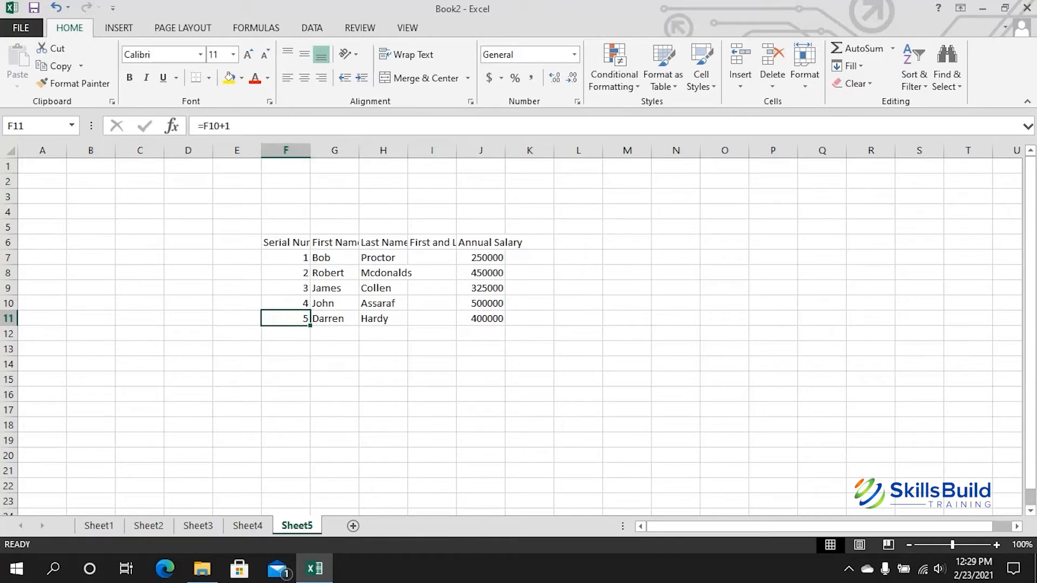
click(383, 319)
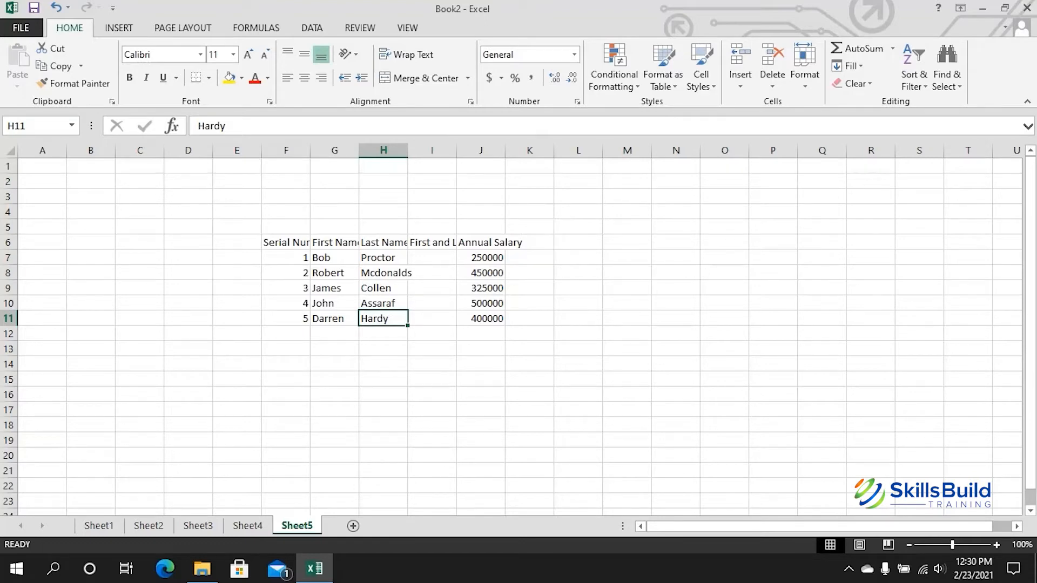
key(Right)
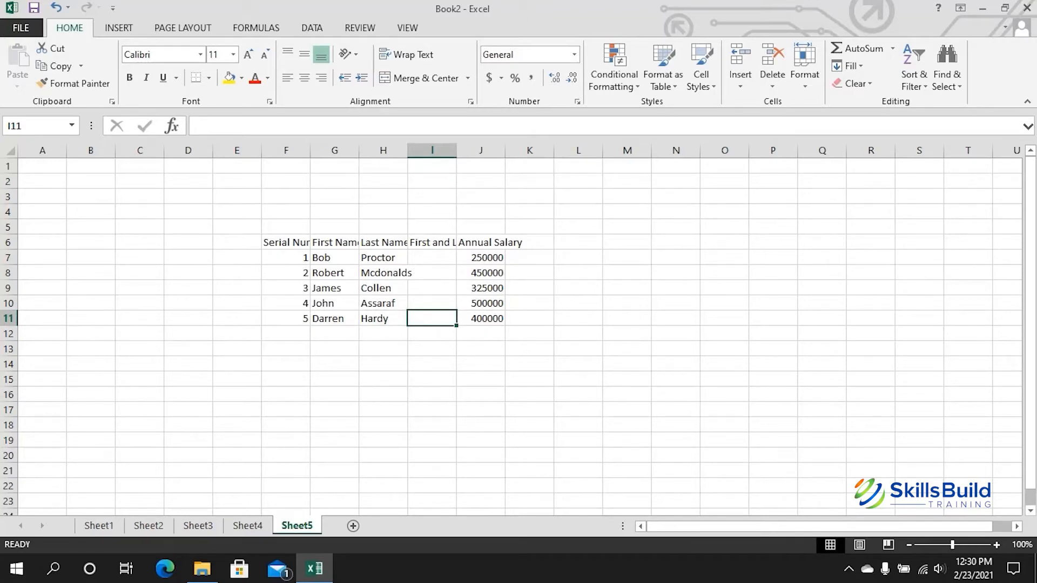
key(Right)
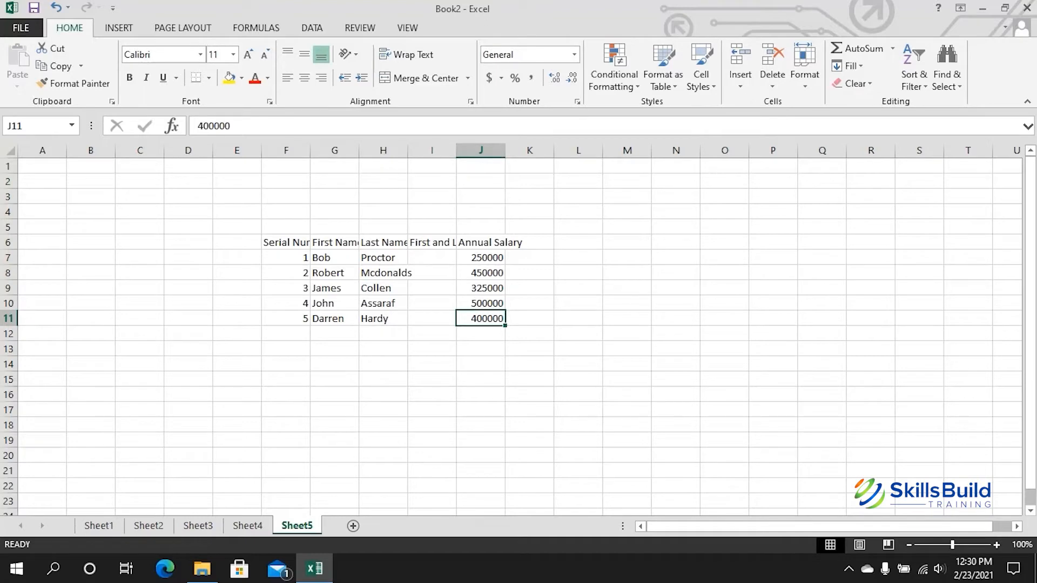
key(ctrl+Up)
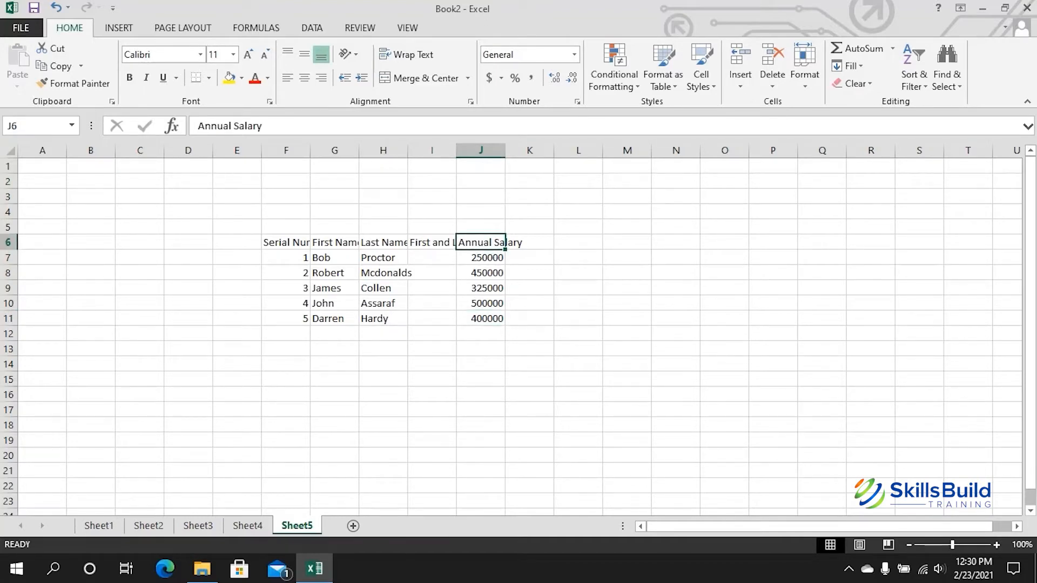
key(ctrl+Left)
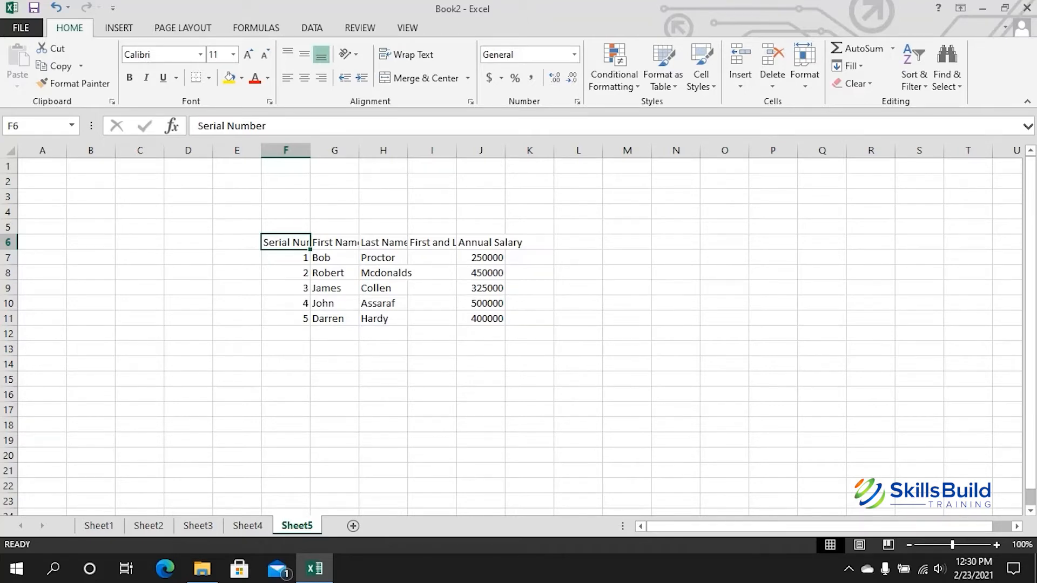
Step: Jump to the table's right and bottom edges and check the last employee row
key(ctrl+Right)
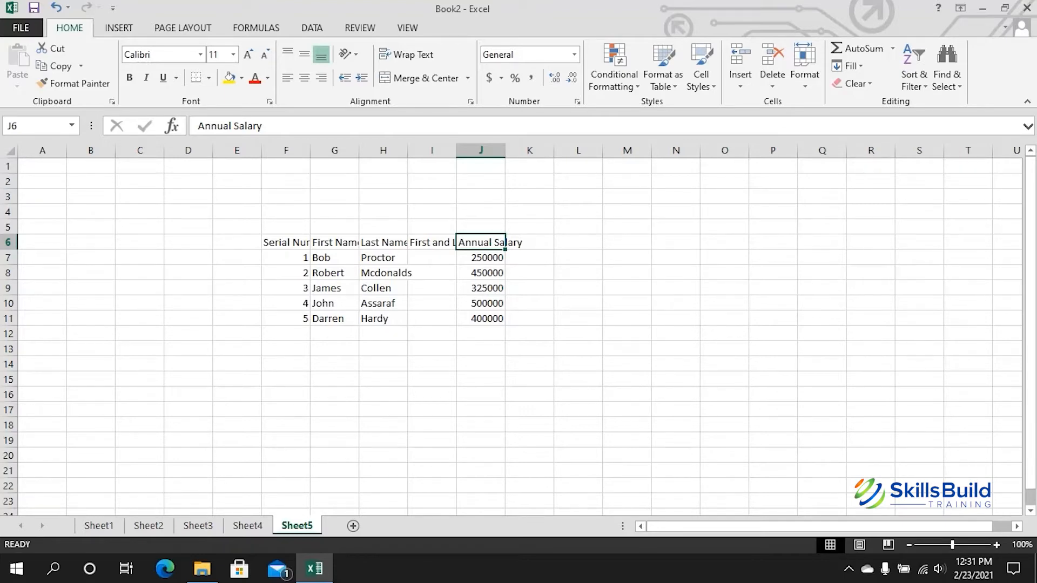
key(ctrl+Down)
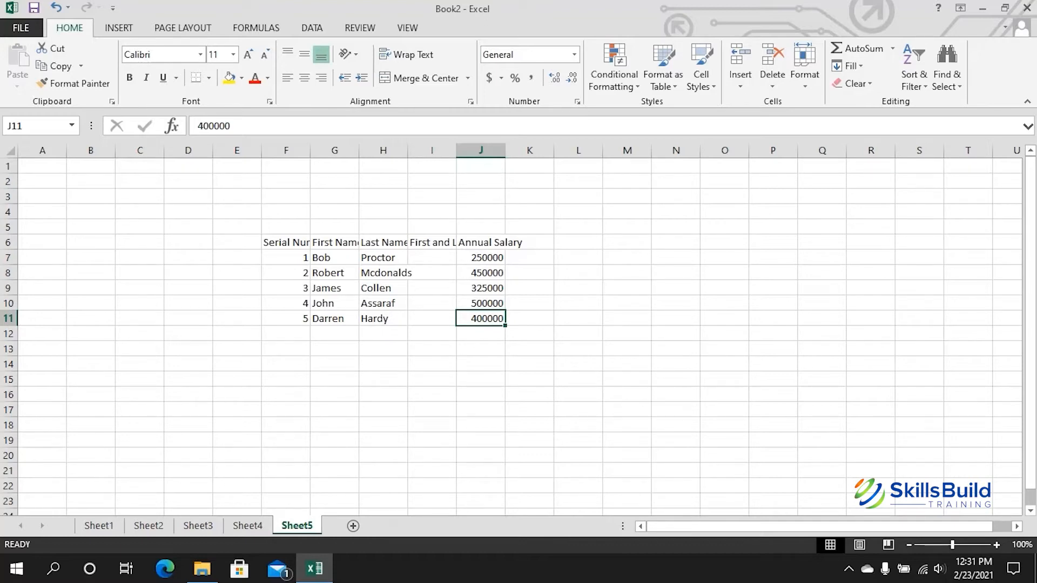
click(383, 319)
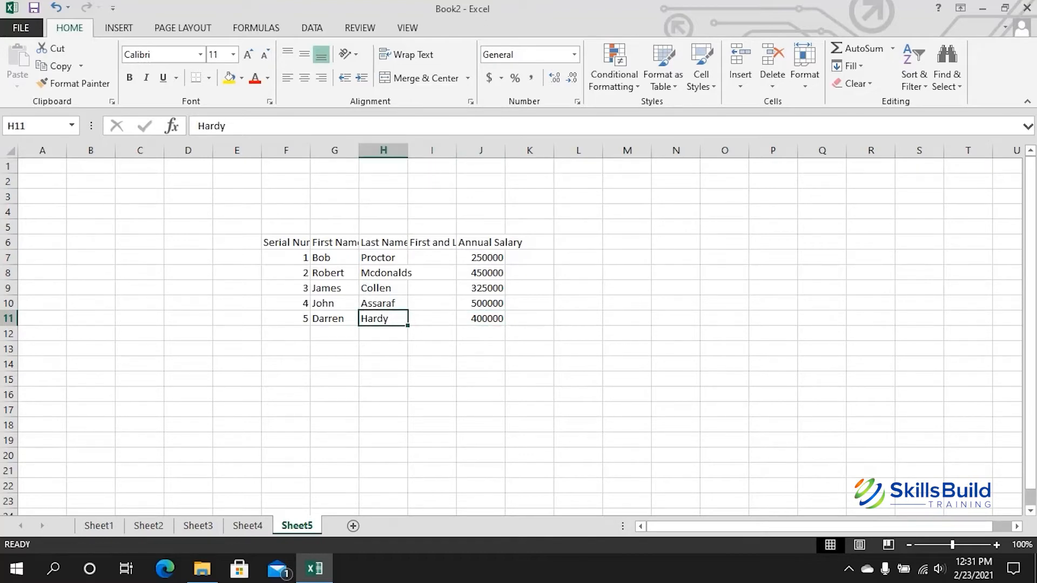
click(285, 318)
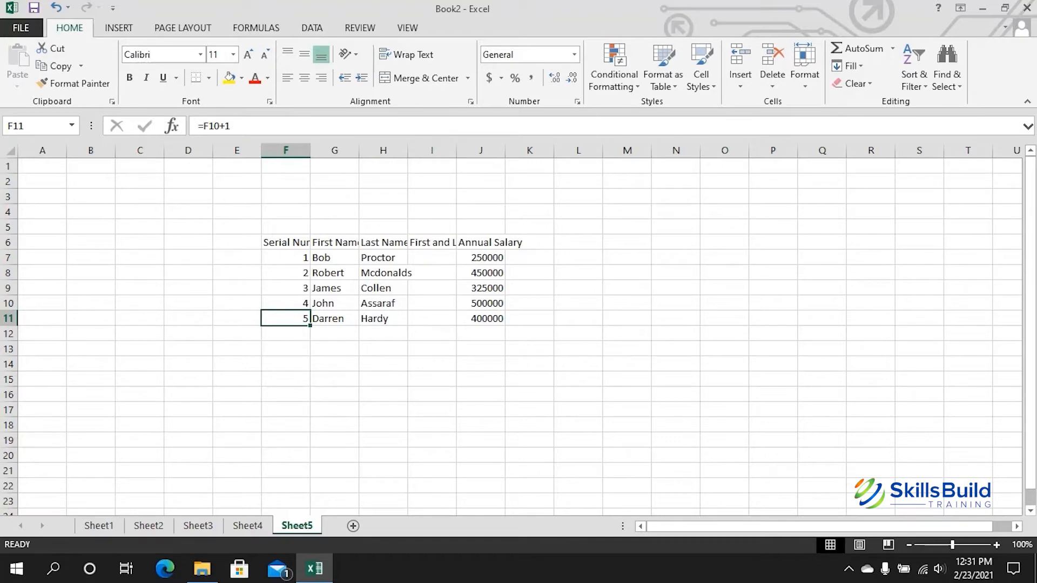
Step: AutoFit column F to the Serial Number heading with Alt, H, O, I
click(286, 242)
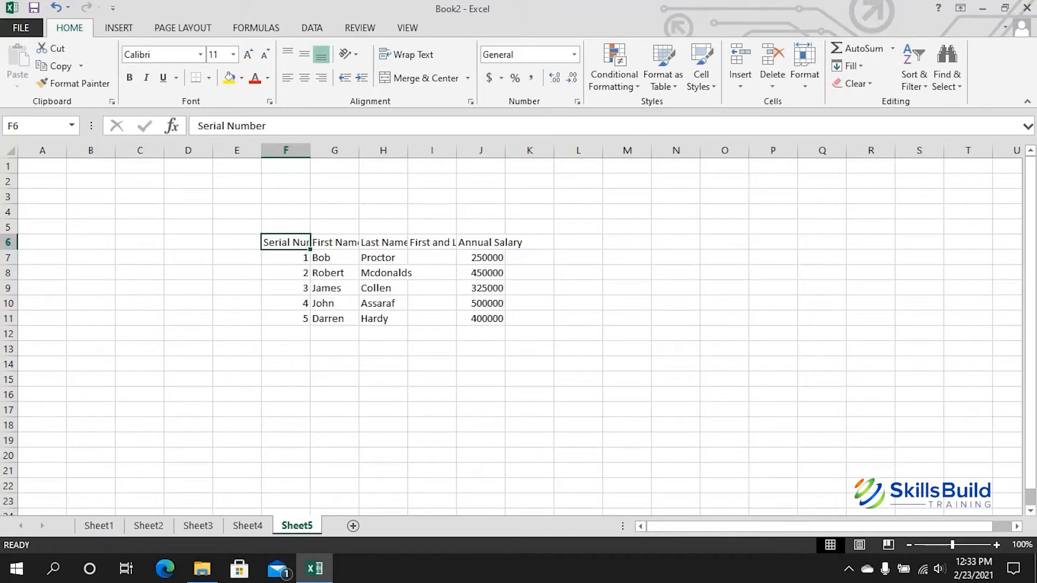
key(alt+h)
key(o)
key(i)
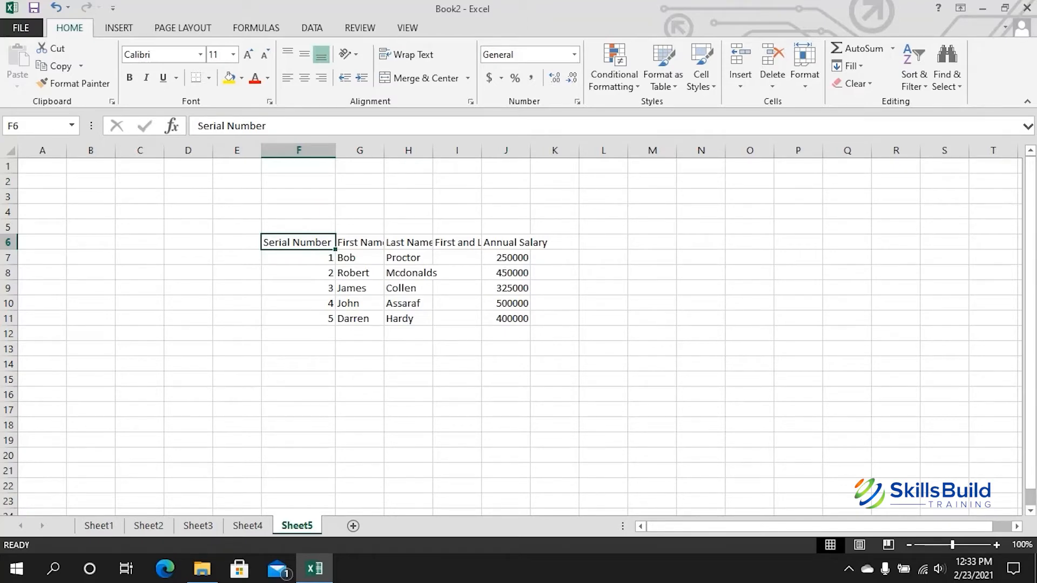
Step: Drag columns G and H wider and AutoFit columns I and J to their headings
drag(384, 150, 392, 150)
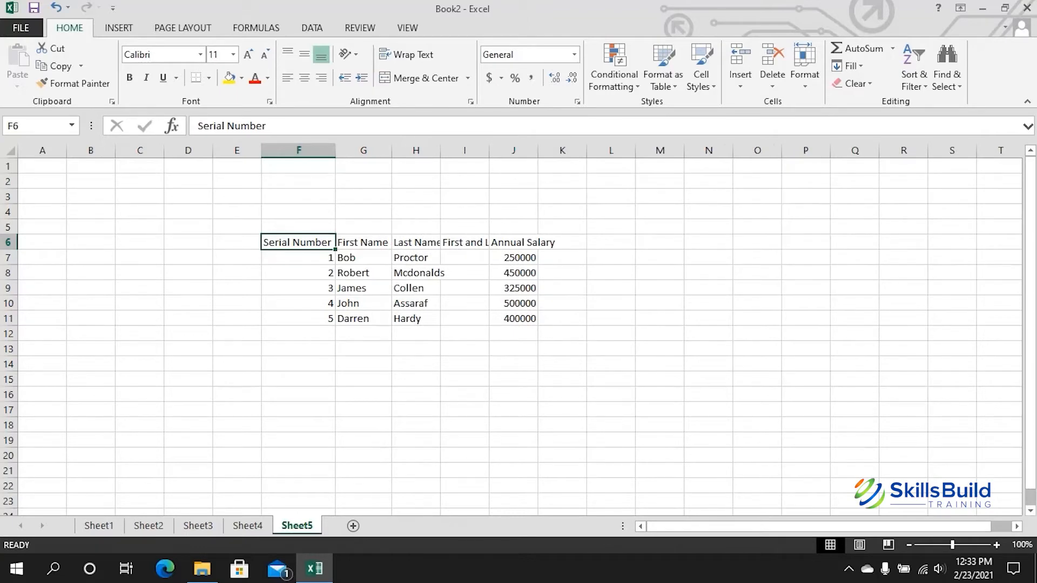
drag(440, 150, 496, 150)
double_click(496, 150)
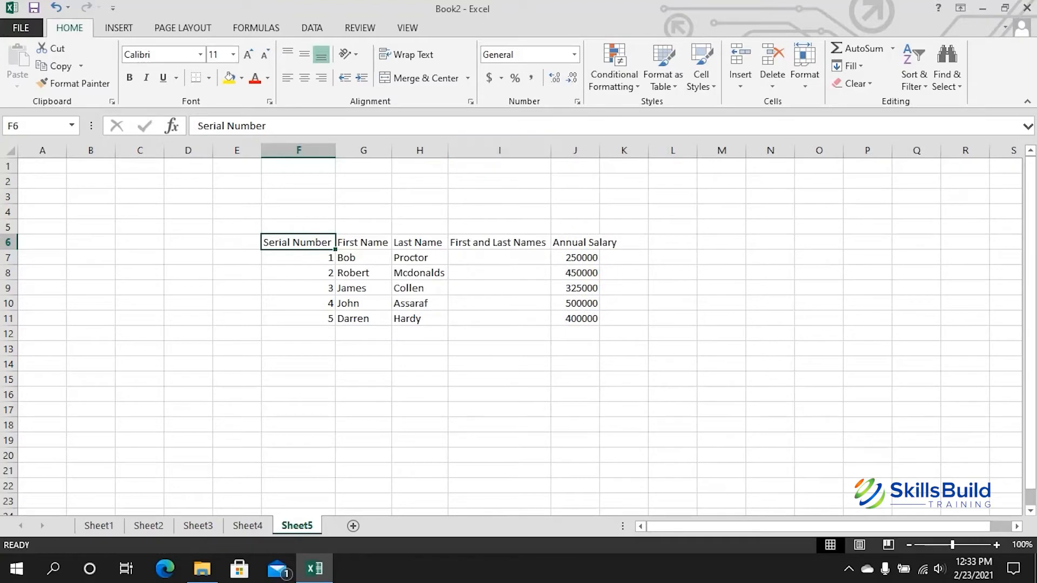
double_click(599, 150)
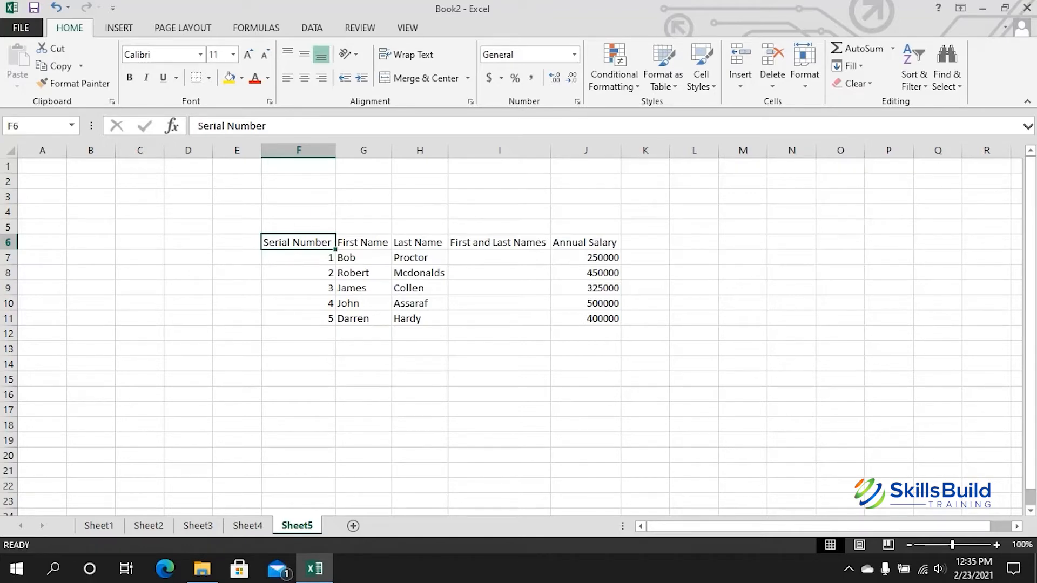
Step: Enter =J7^2 in K7 to square the 250000 salary
click(646, 257)
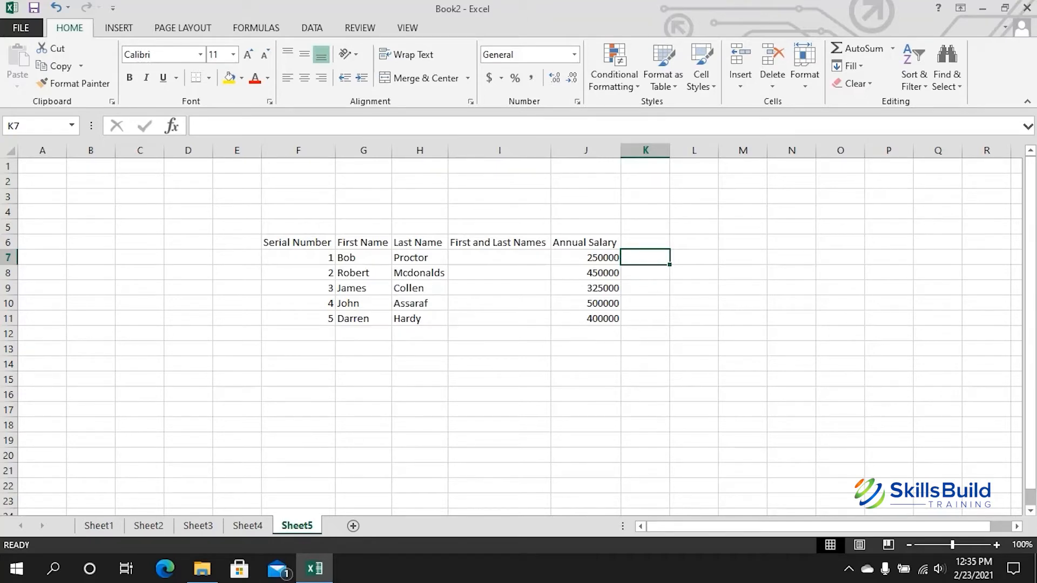
text(=)
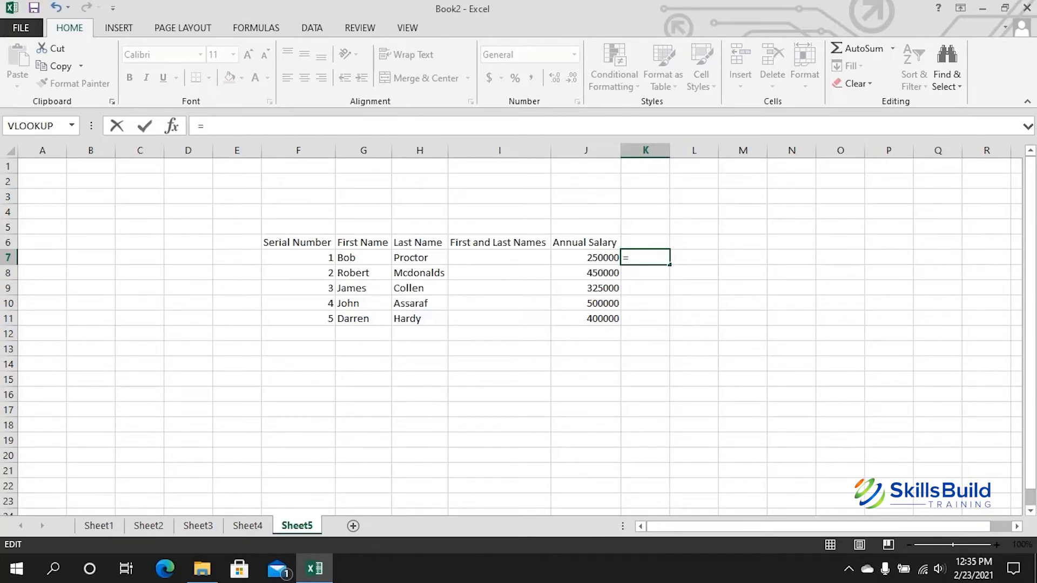
key(F2)
key(Left)
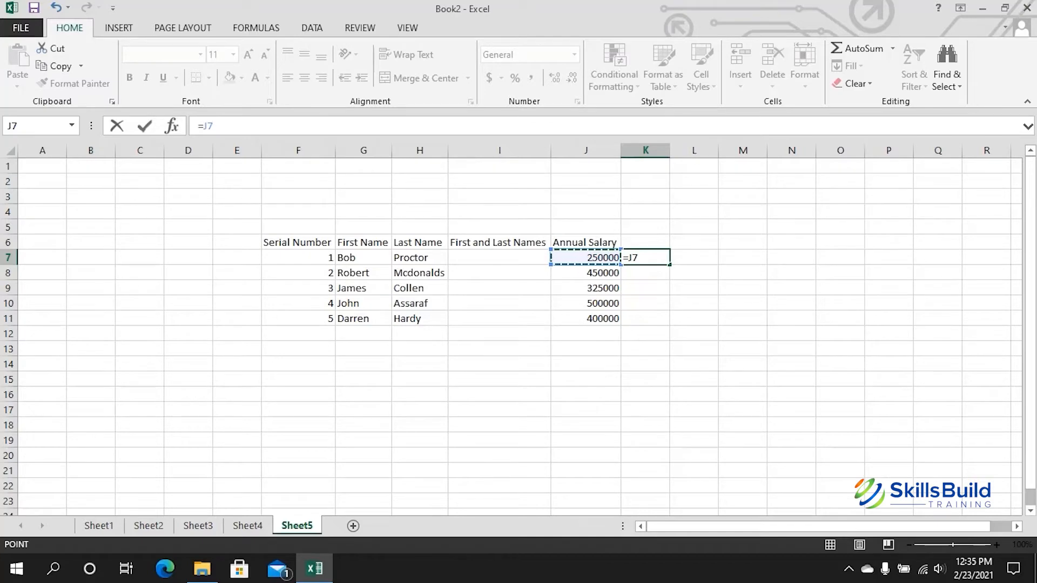
text(^2)
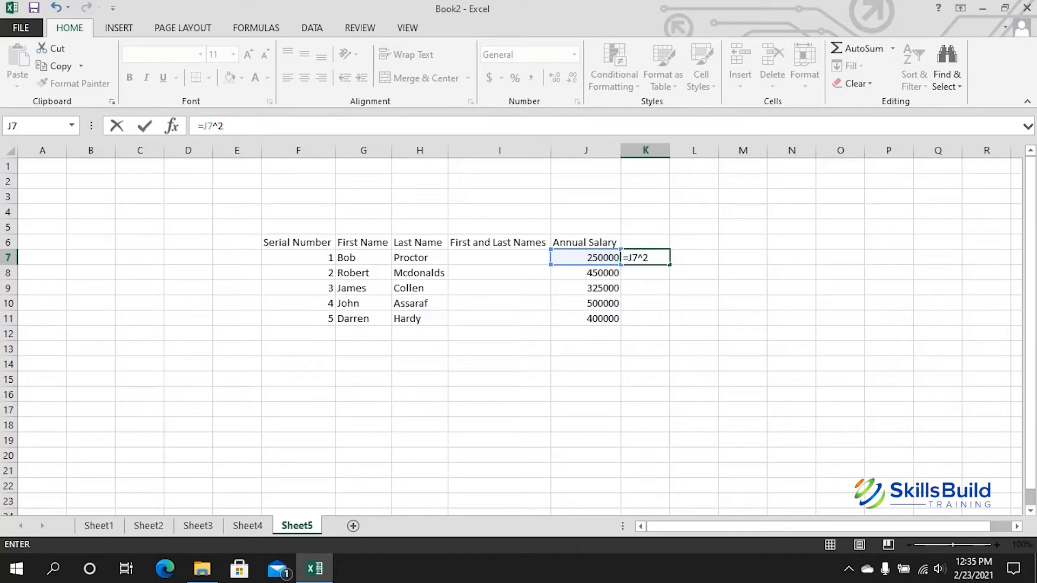
key(Return)
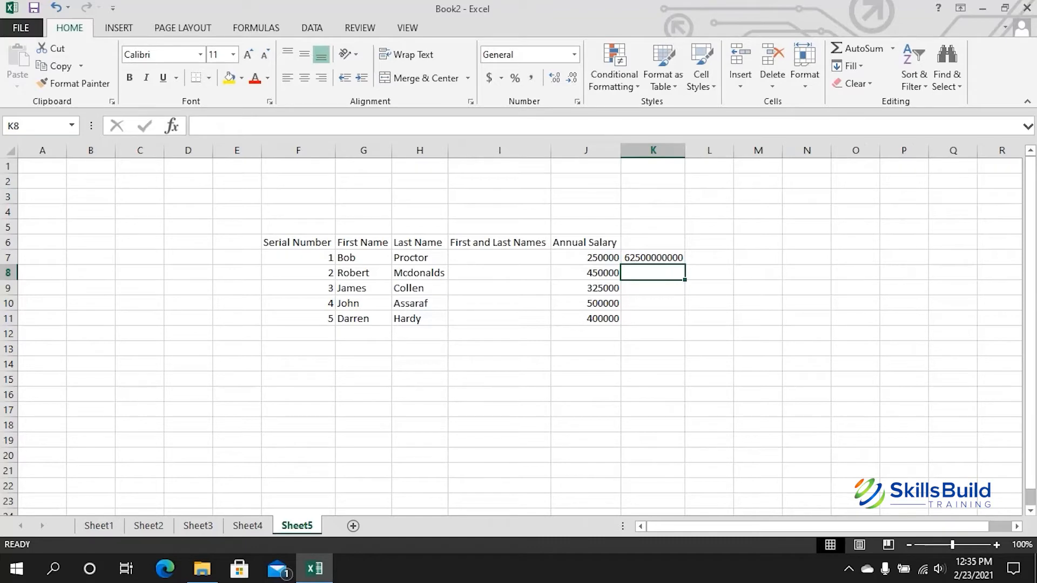
Step: Change K7's formula to =J7^(1/2) so it shows the square root, 500
click(653, 258)
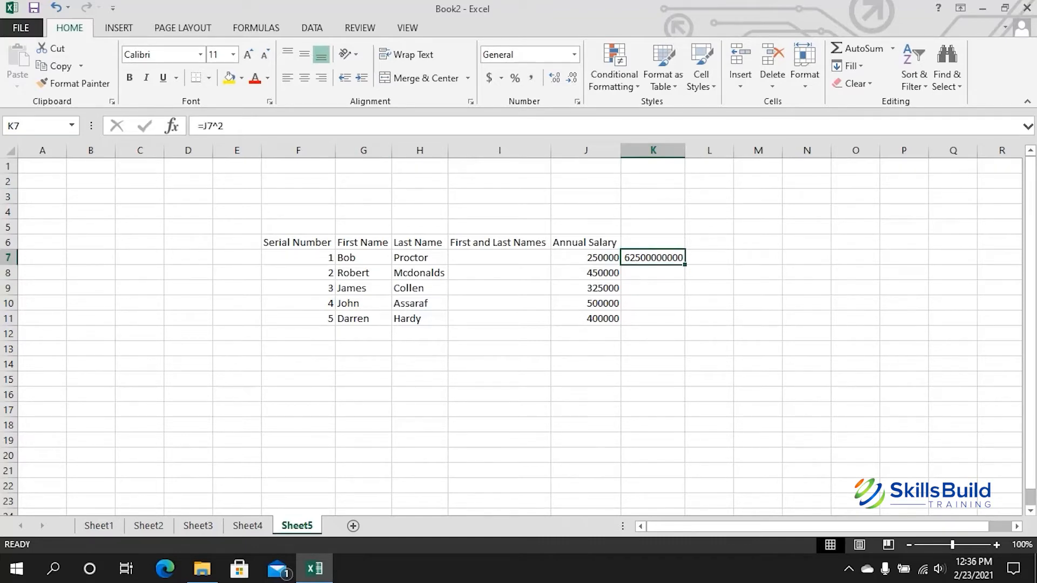
key(F2)
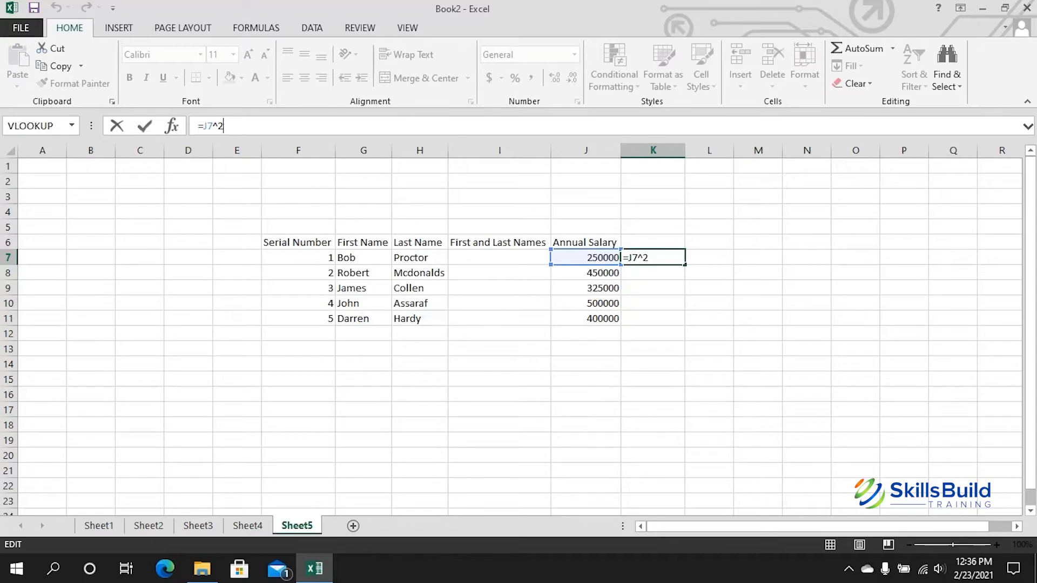
key(BackSpace)
text(())
text(1/)
text(2)
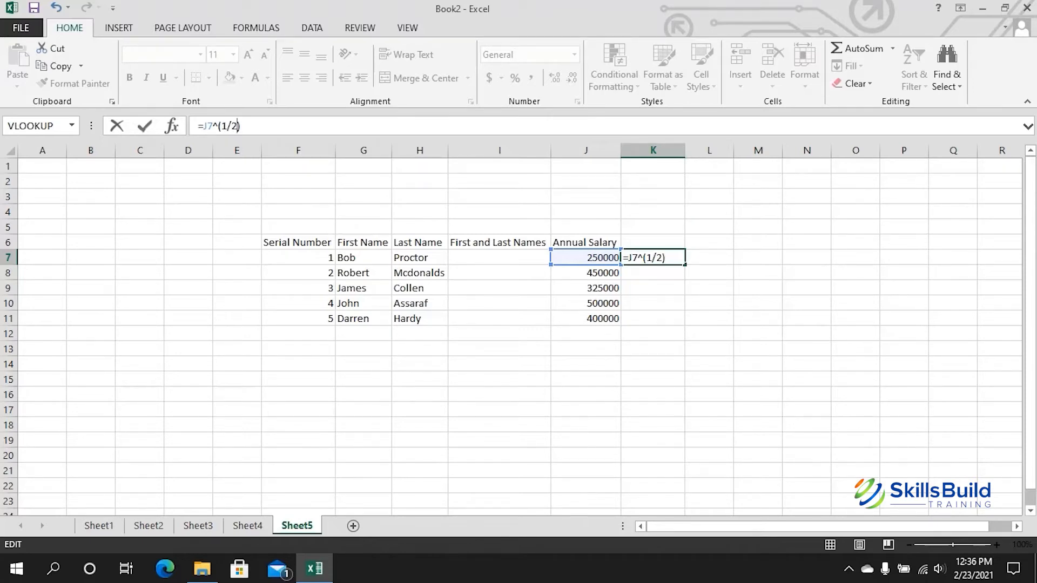
key(Return)
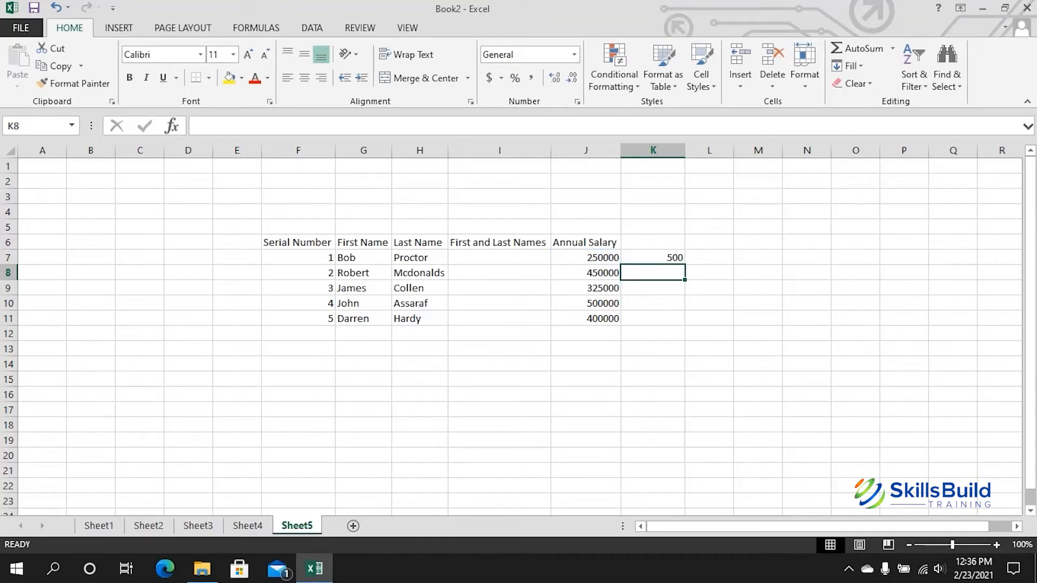
Step: Fill the K7 square-root formula down the salary rows
click(653, 258)
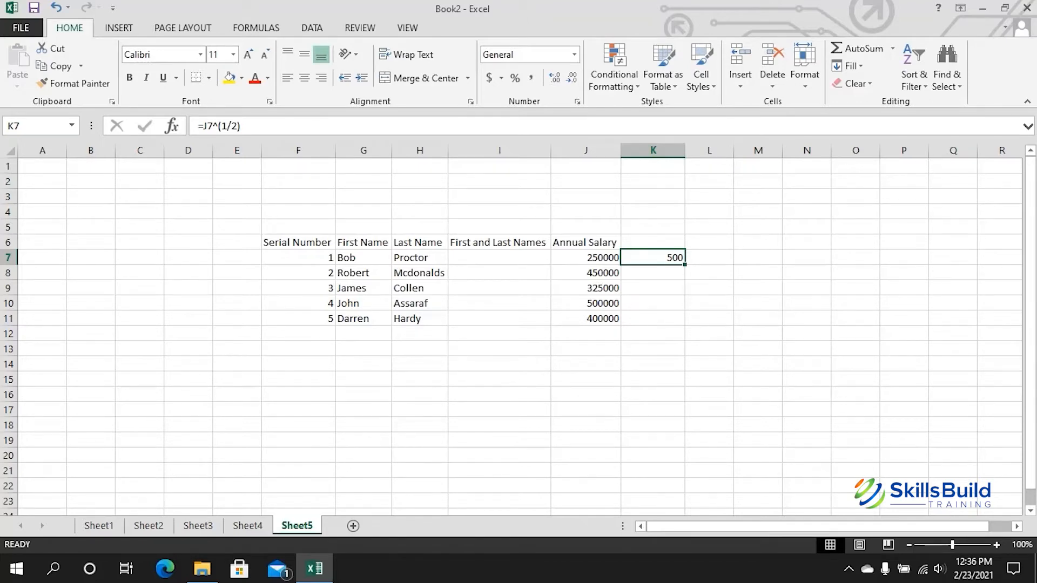
drag(684, 265, 685, 325)
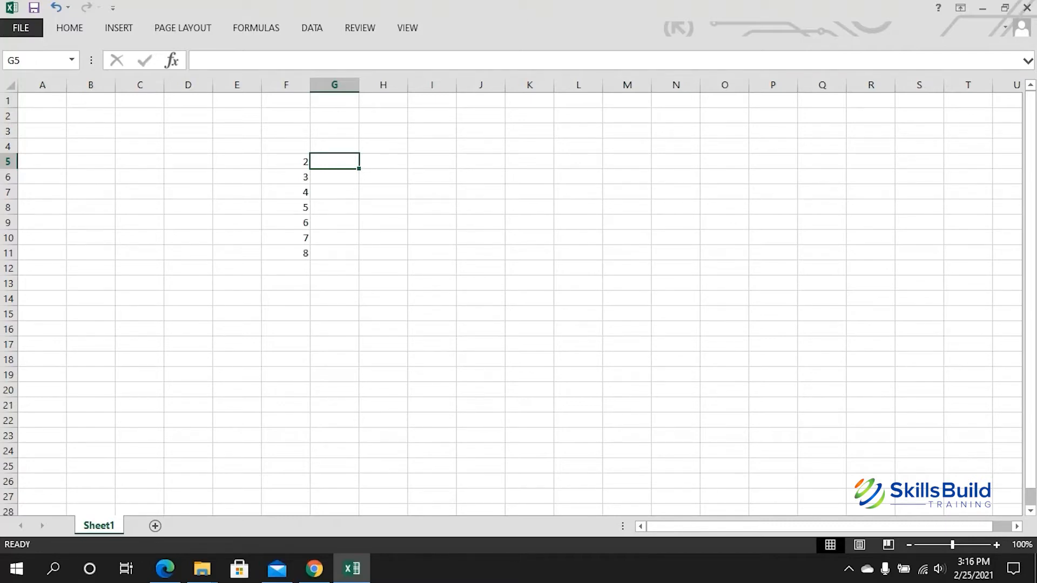
Step: Enter =F5^2 in G5 so it displays 4, then reselect G5
click(198, 60)
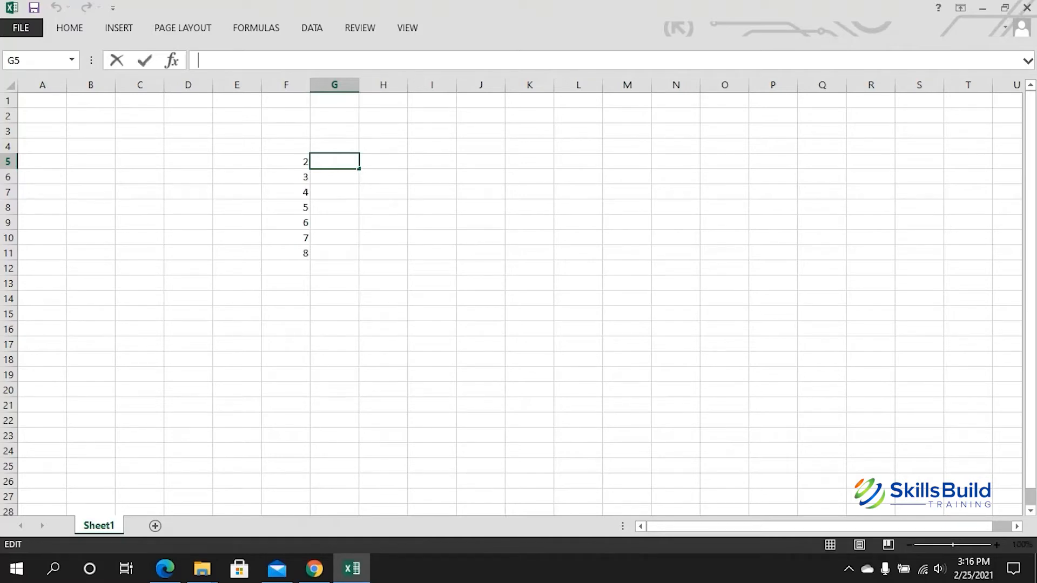
text(=)
click(286, 161)
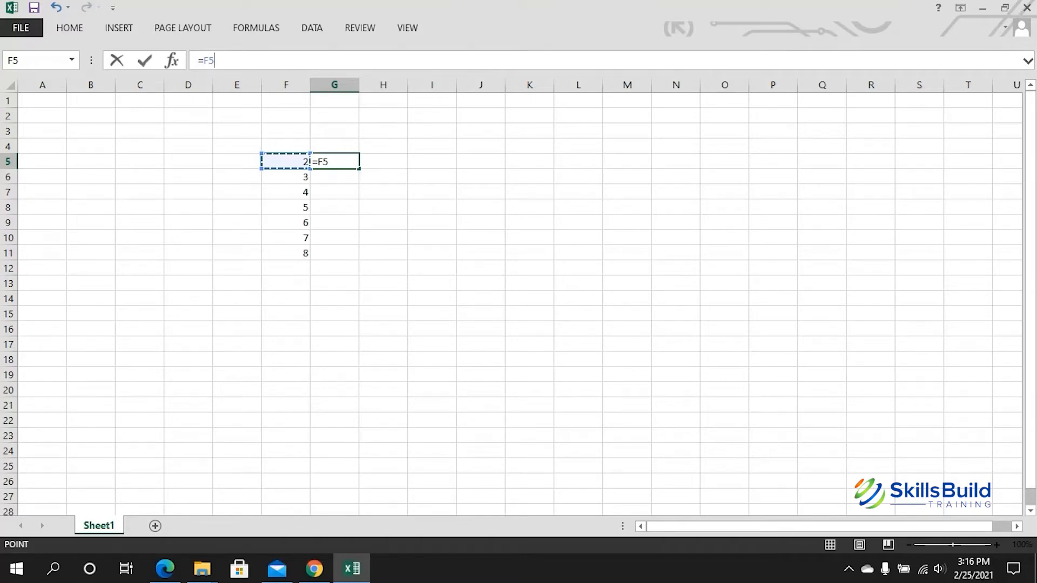
text(^2)
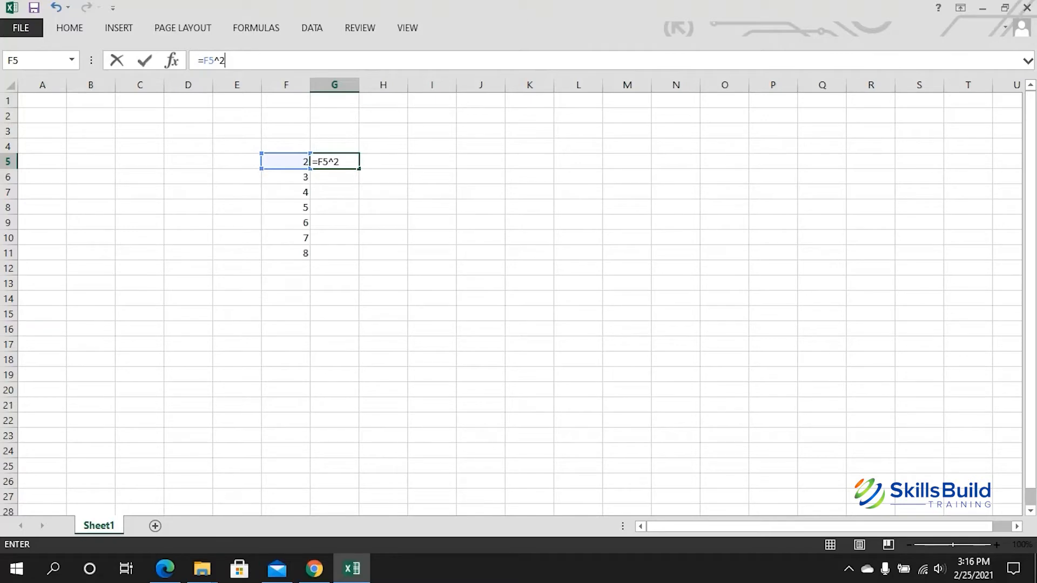
click(287, 161)
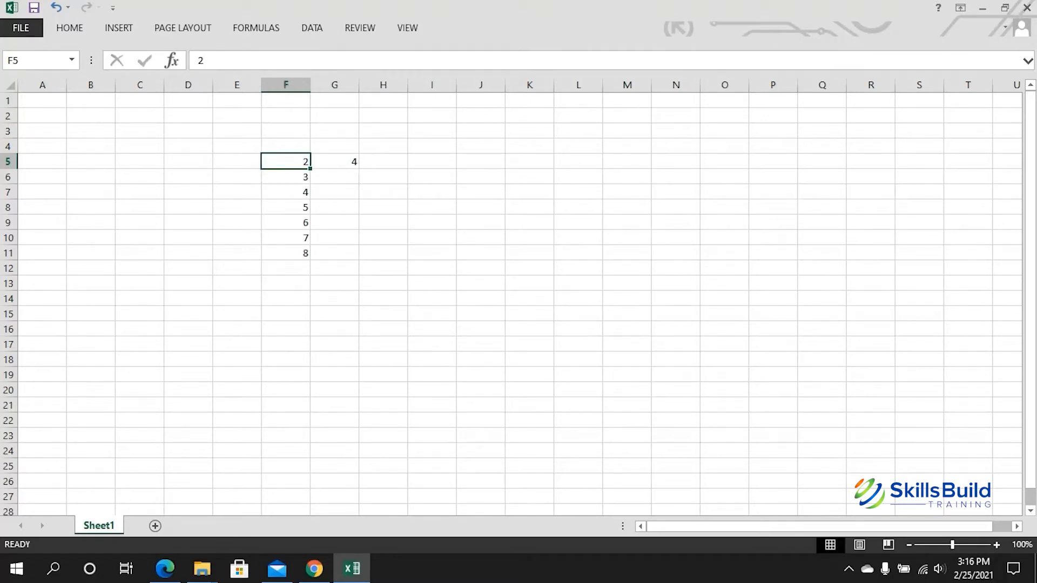
click(335, 162)
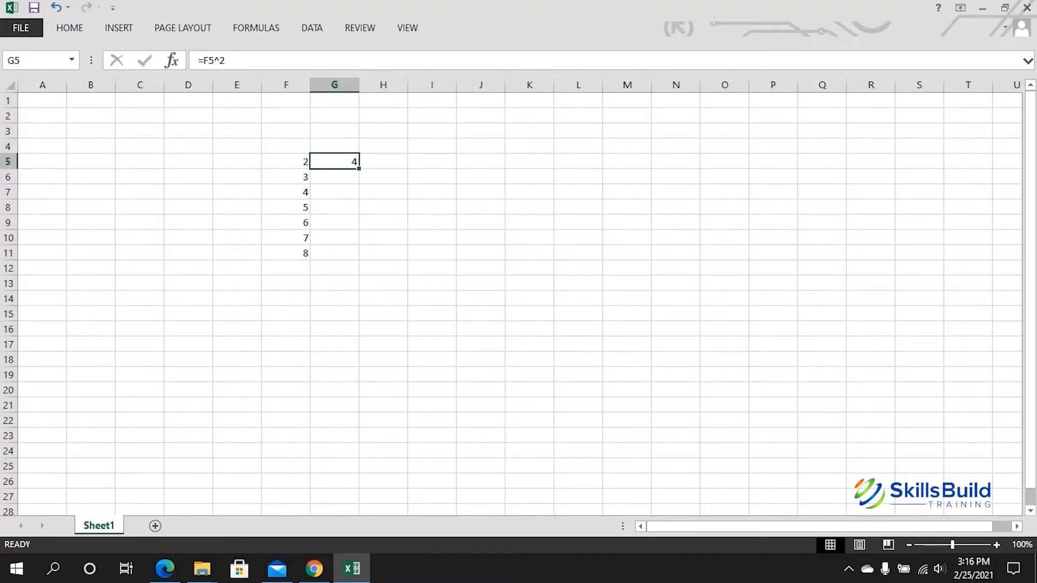
Step: Fill G5's =F5^2 formula down to G11, producing squares 9 through 64
drag(358, 168, 359, 169)
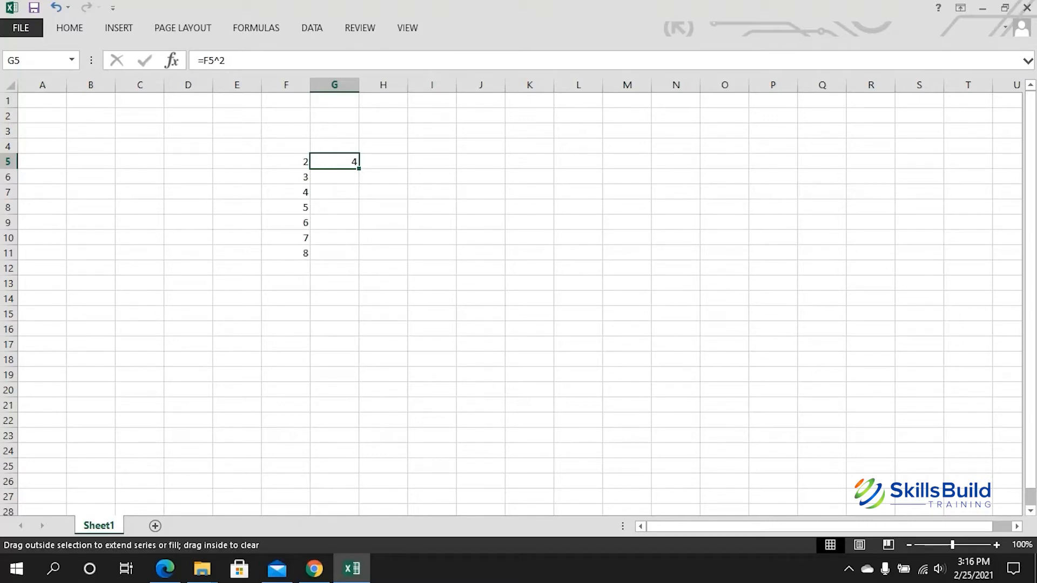
drag(359, 168, 351, 254)
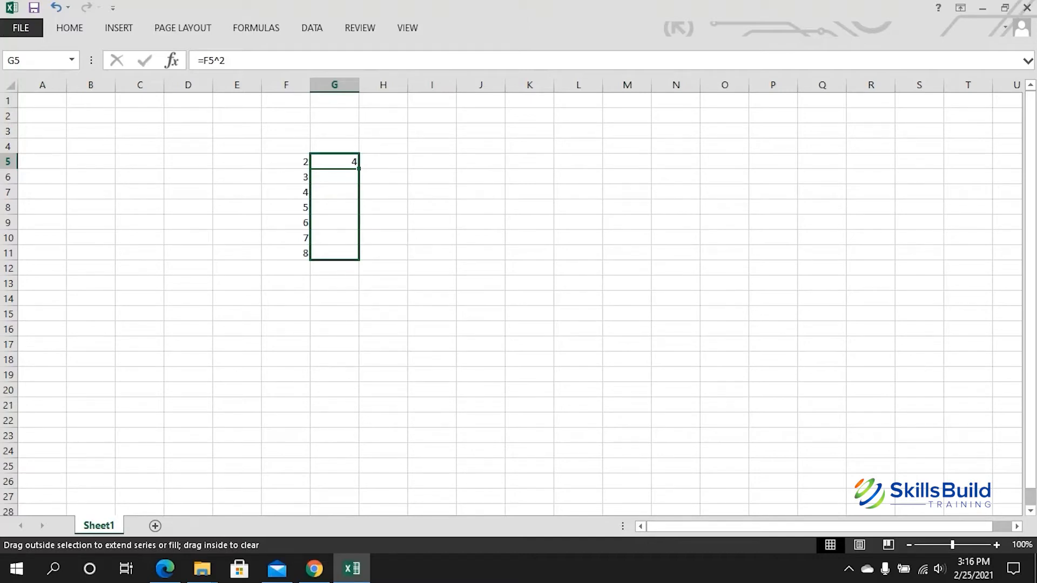
drag(351, 254, 351, 254)
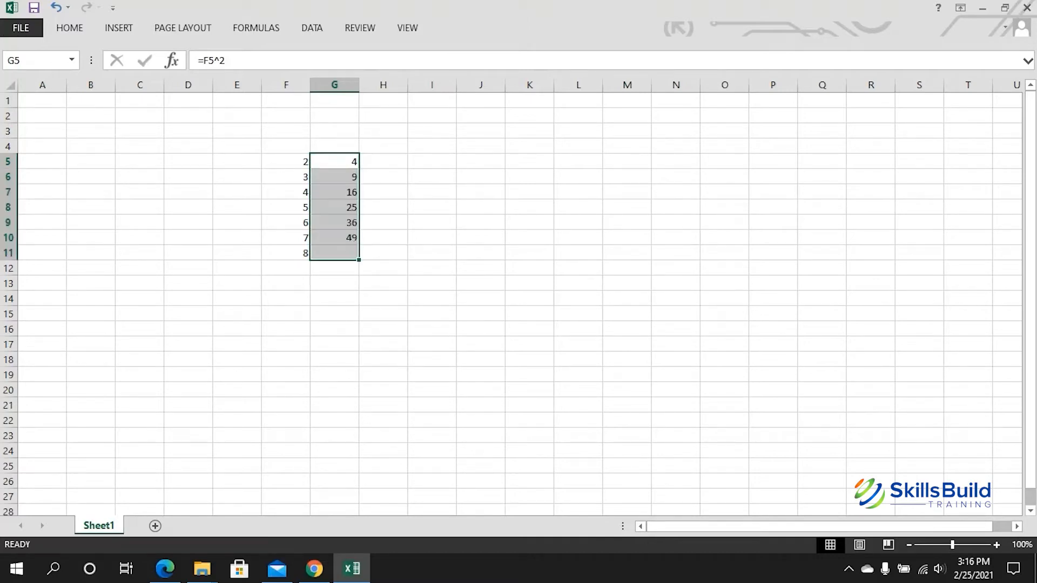
right_click(335, 243)
key(Escape)
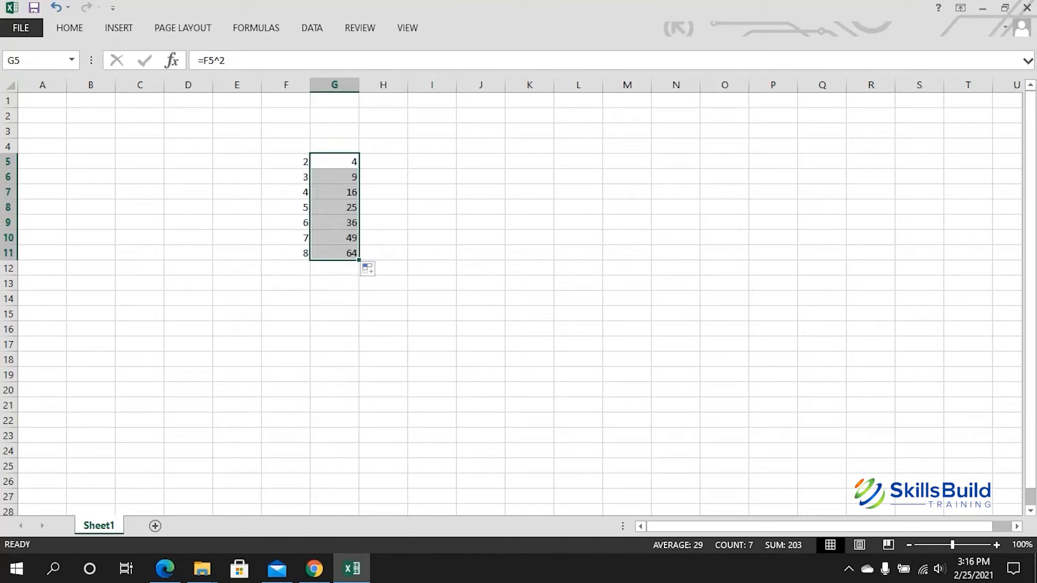
click(286, 207)
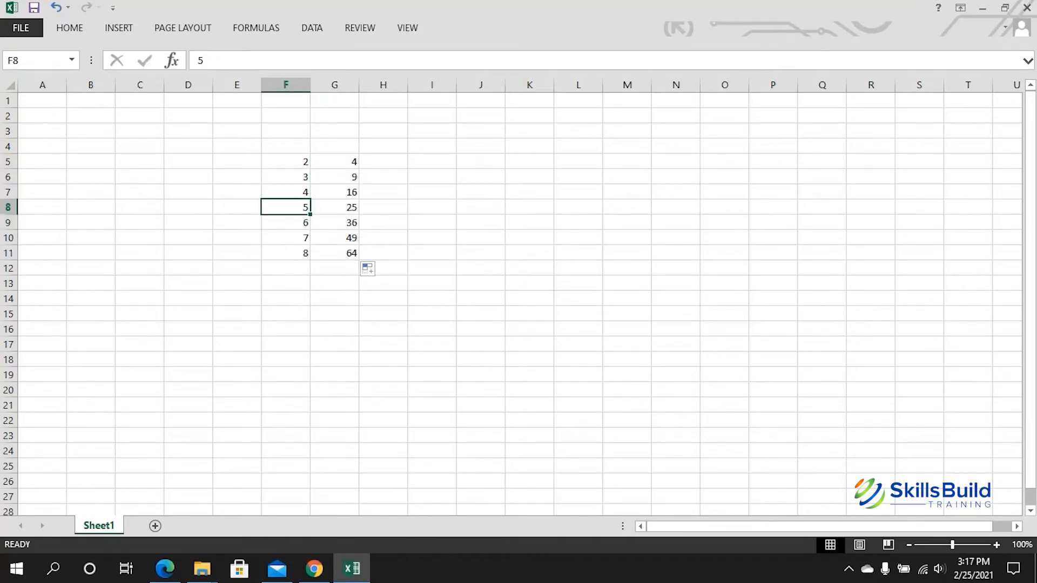
click(383, 177)
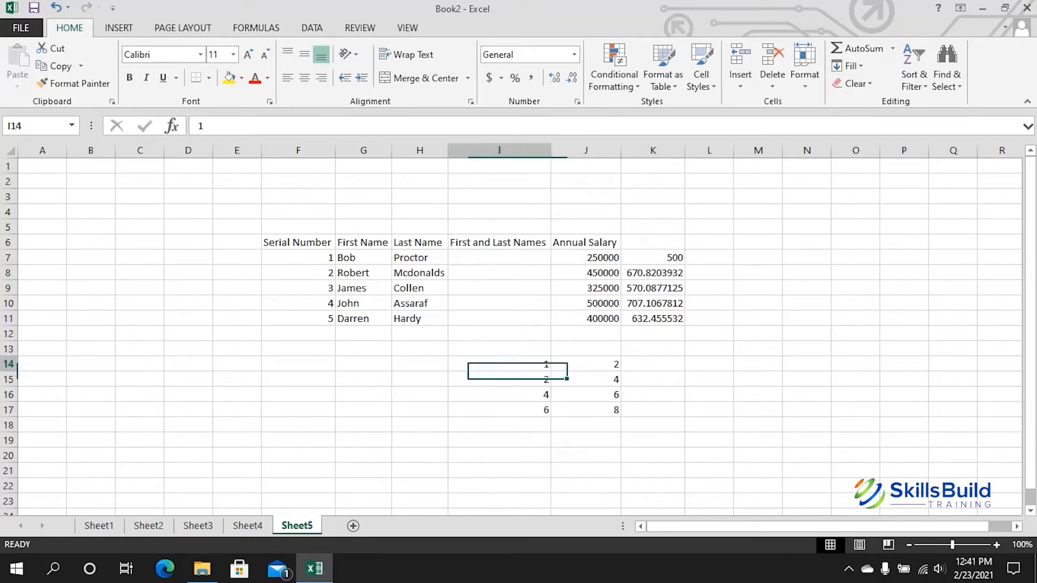
Step: Select the I14:J17 number block (1, 2, 4, 6 beside 2, 4, 6, 8), then pick K14
drag(499, 364, 586, 410)
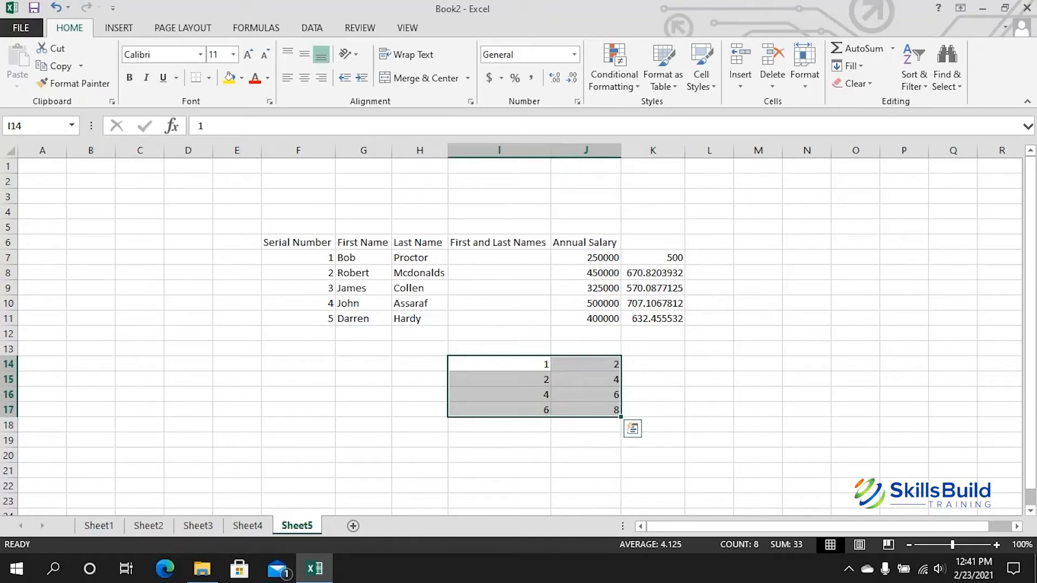
click(653, 364)
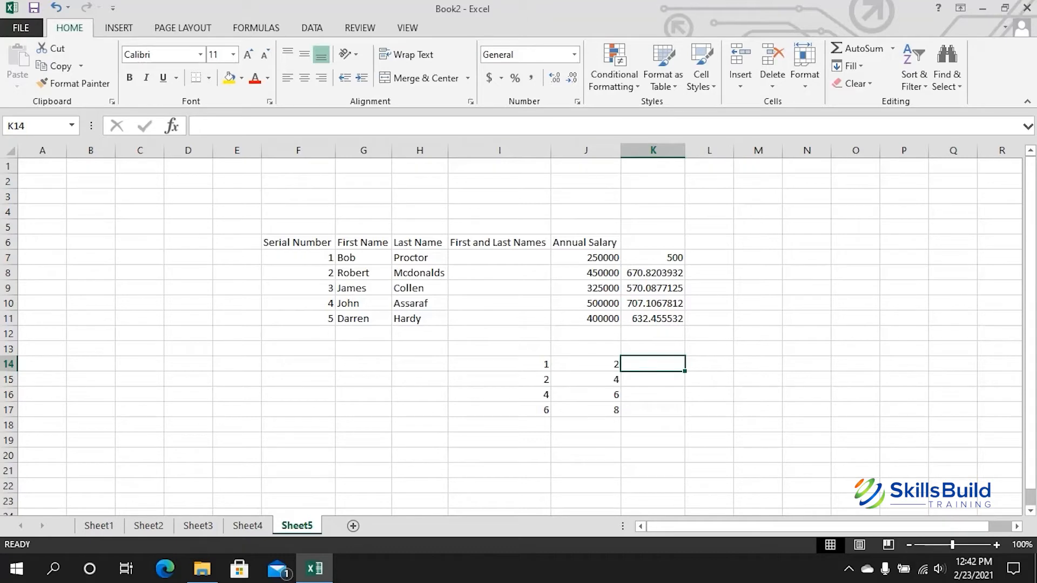
Step: Enter =I14*$J$14 in K14 and fill it down to K17, giving 2, 4, 8, 12
click(198, 126)
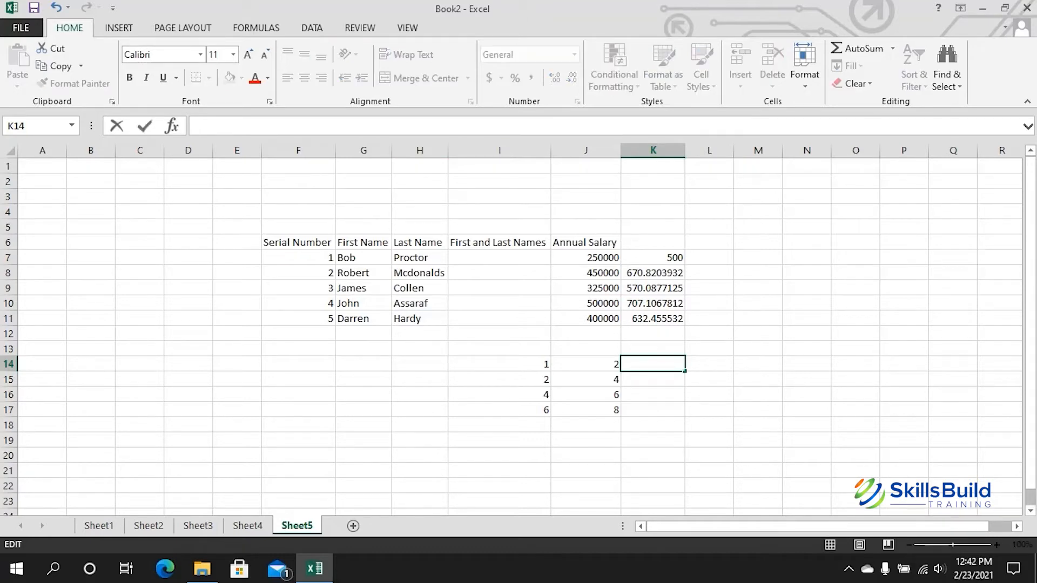
text(=)
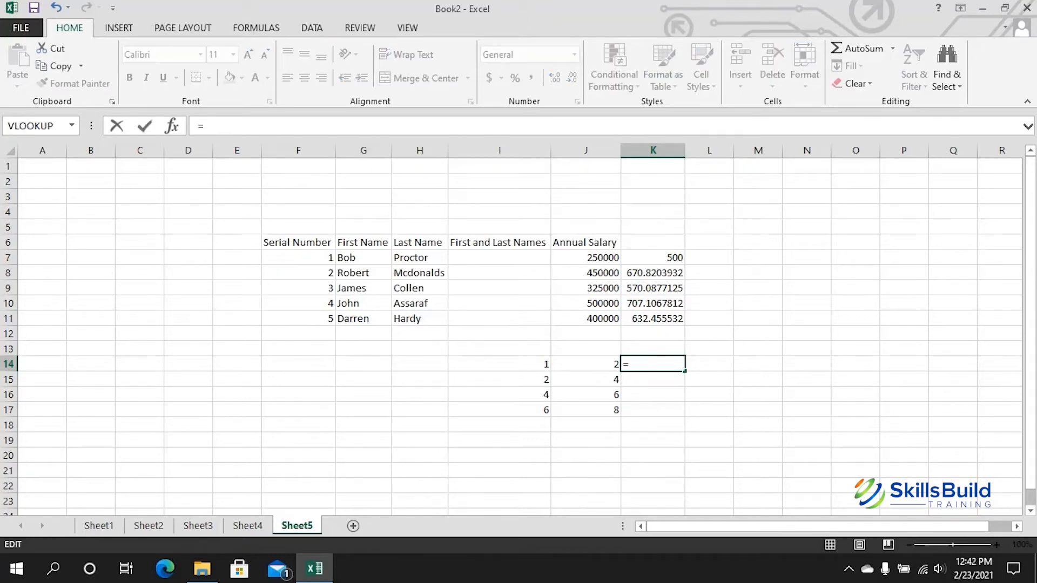
click(500, 365)
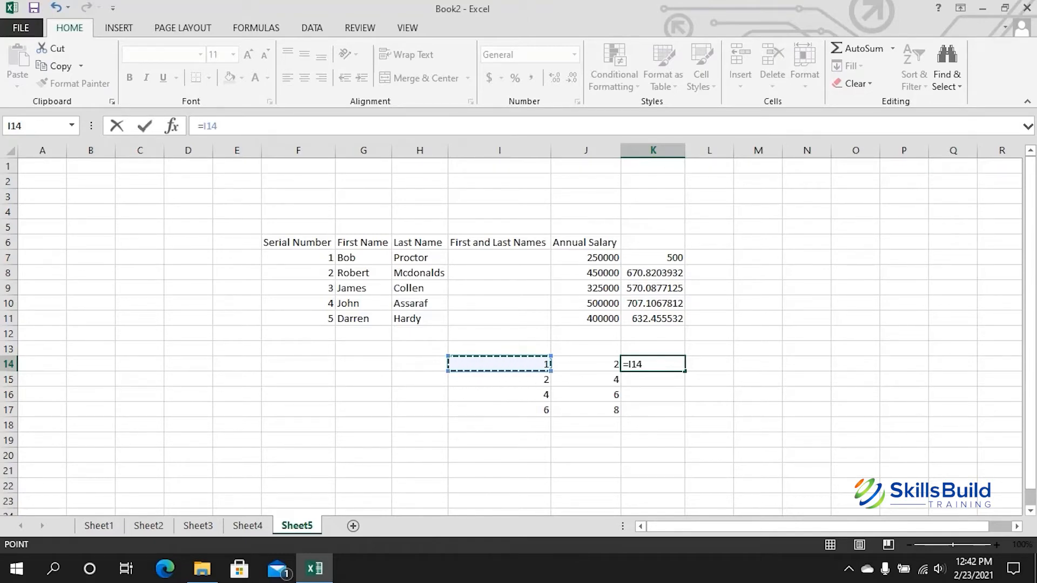
text(*)
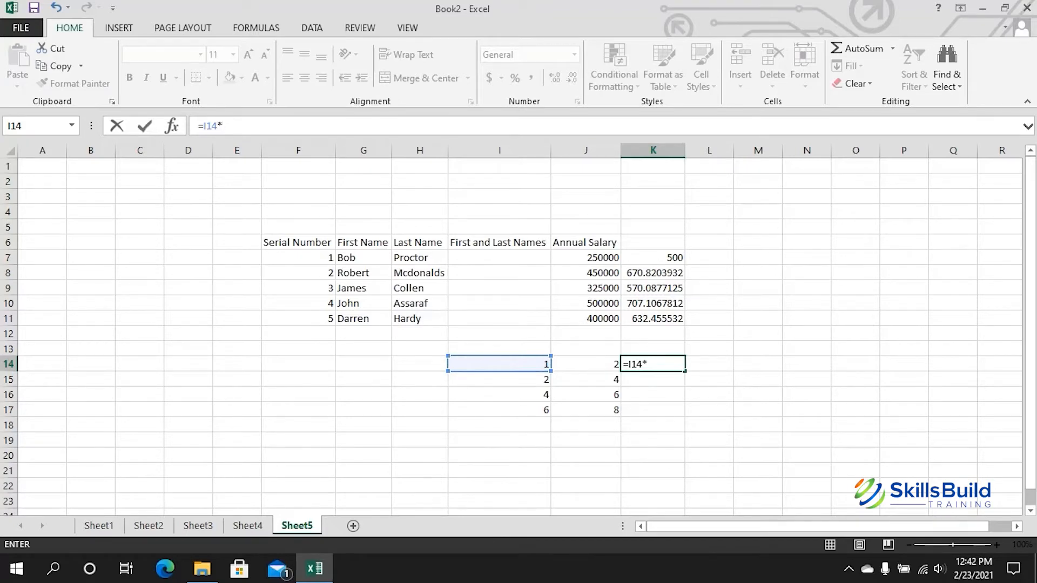
click(586, 364)
click(227, 125)
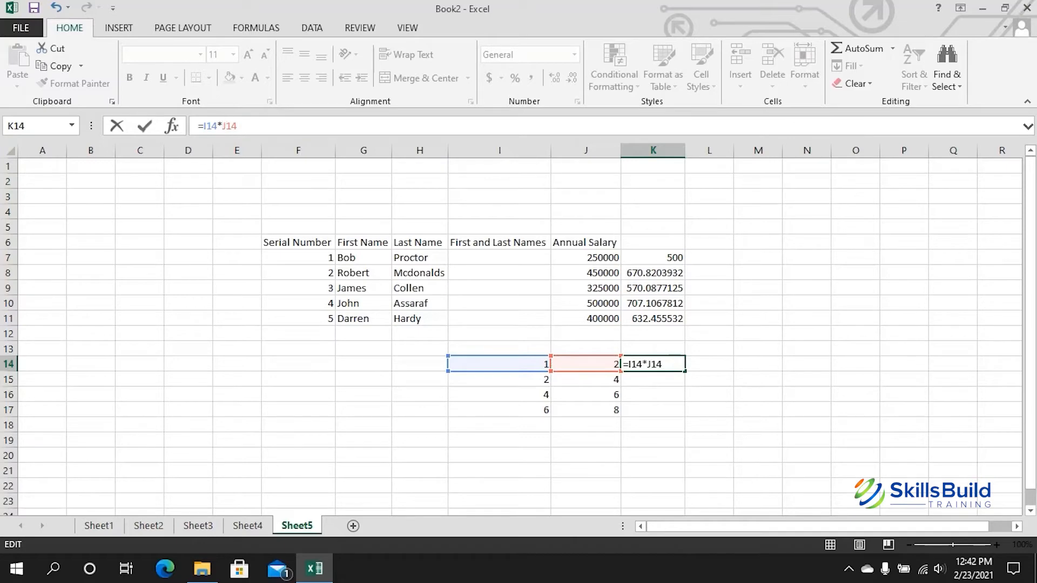
text($)
key(Right)
text($)
key(Return)
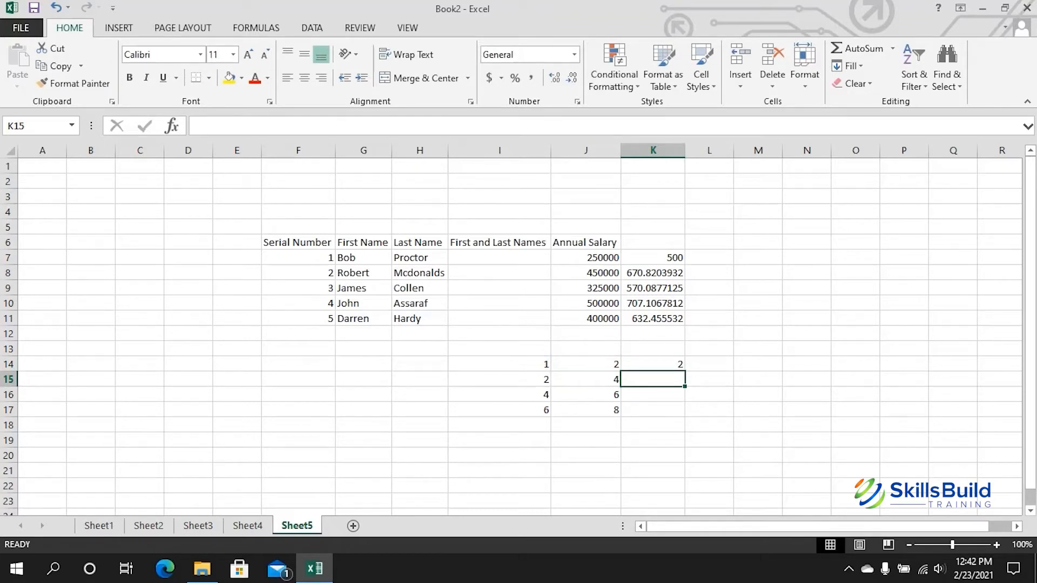
click(653, 365)
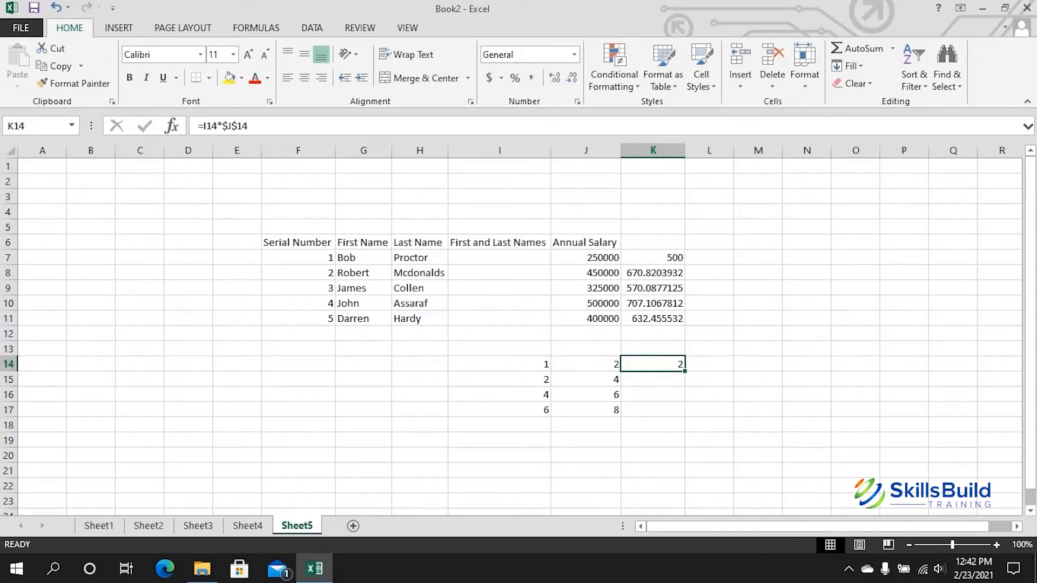
drag(684, 371, 684, 413)
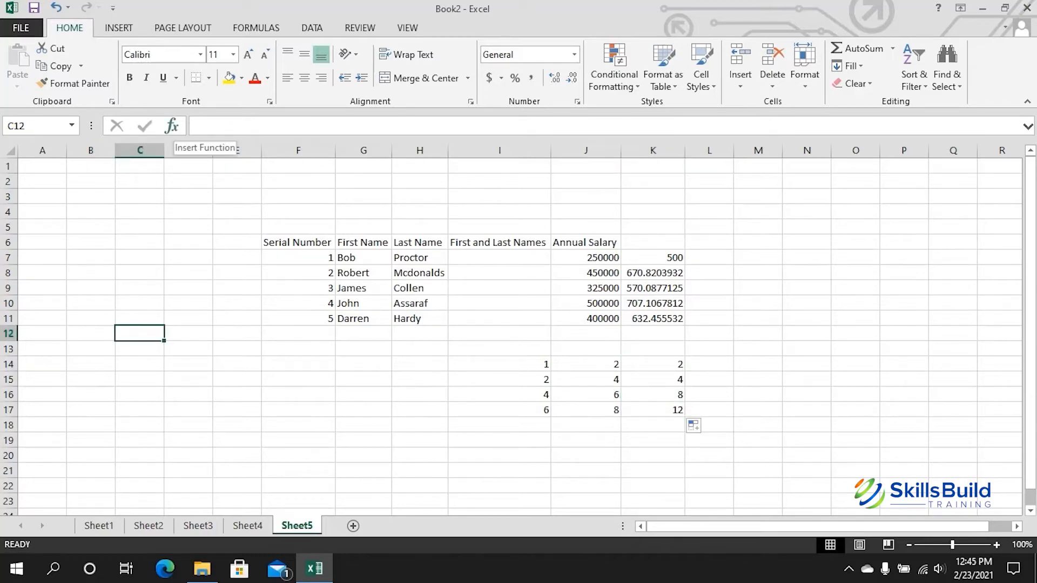
Step: Insert =RAND() into C12 by searching RAND in Insert Function, showing 0.045057
click(172, 126)
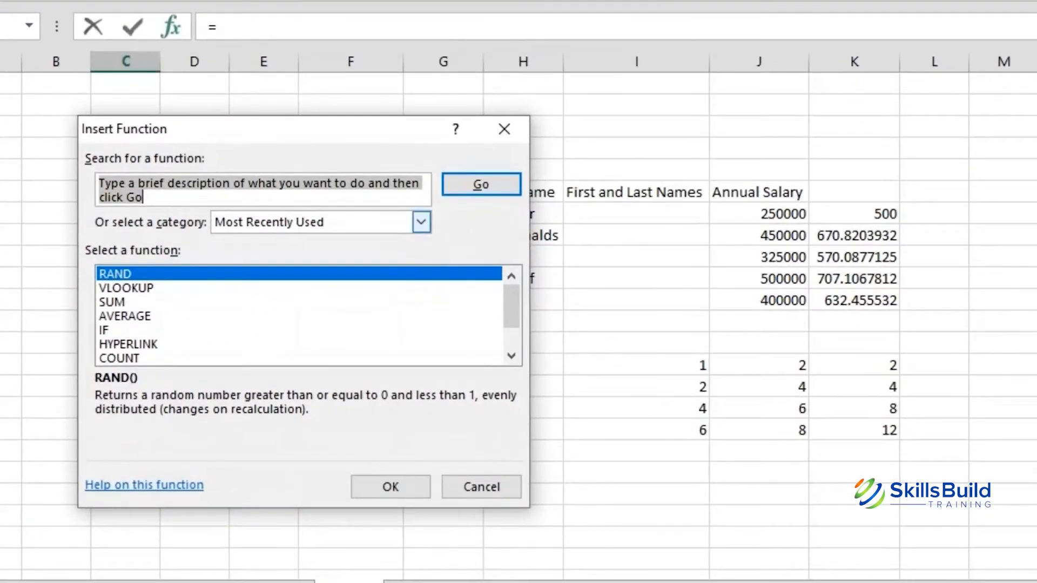
click(348, 263)
click(303, 270)
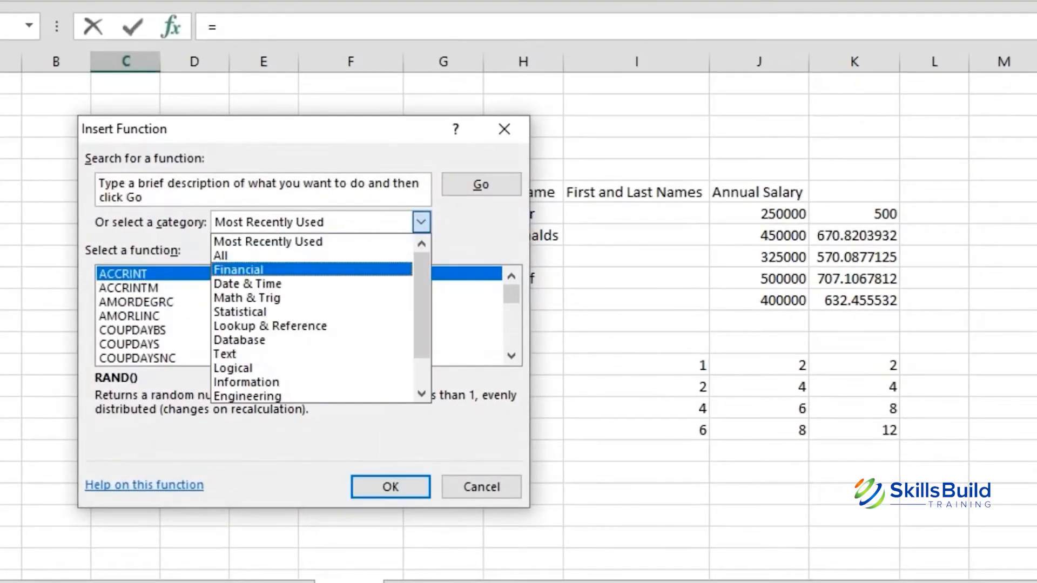
click(422, 222)
click(302, 255)
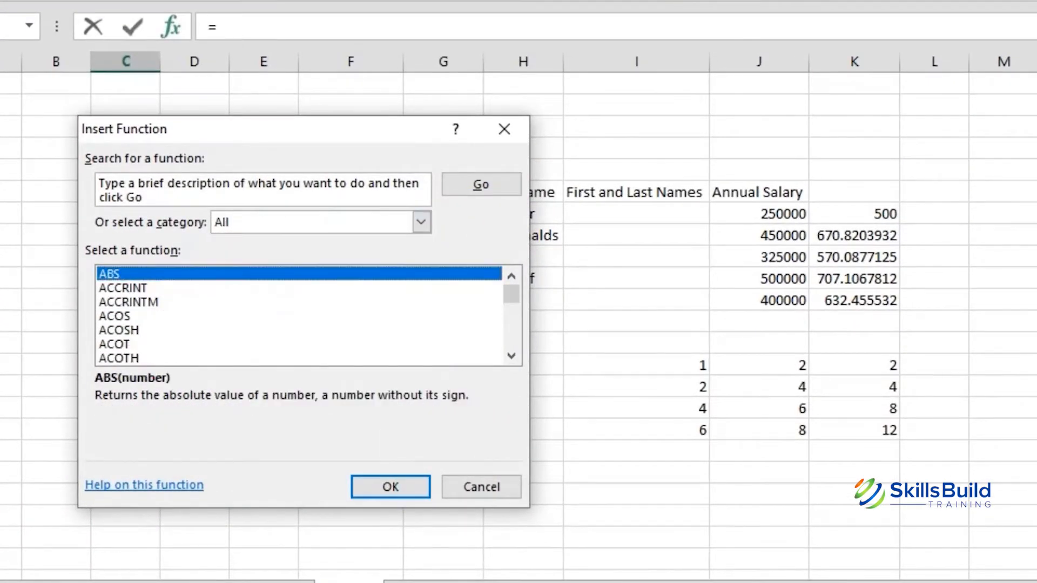
double_click(259, 184)
click(258, 184)
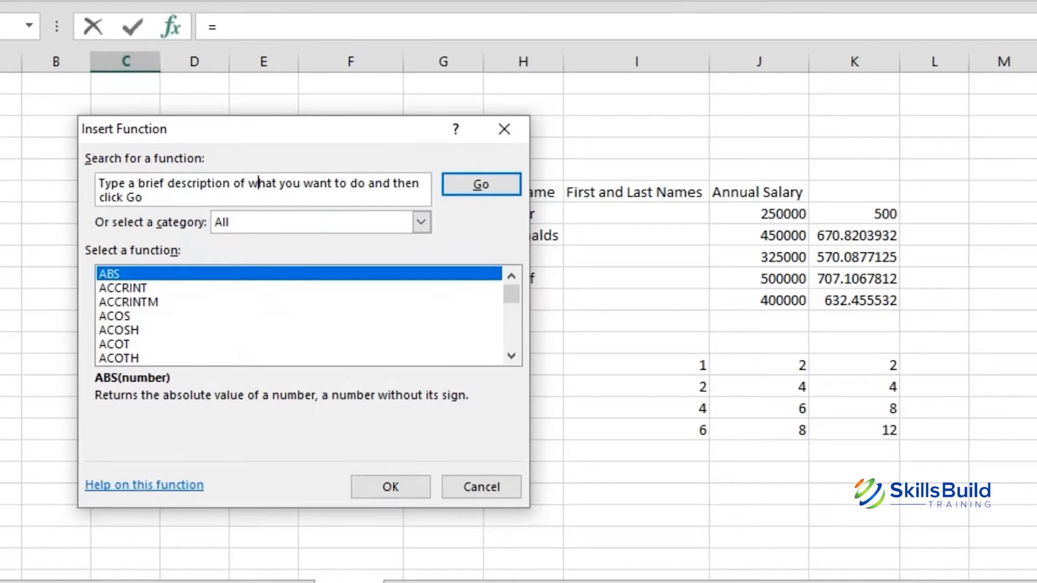
drag(144, 198, 99, 183)
key(Delete)
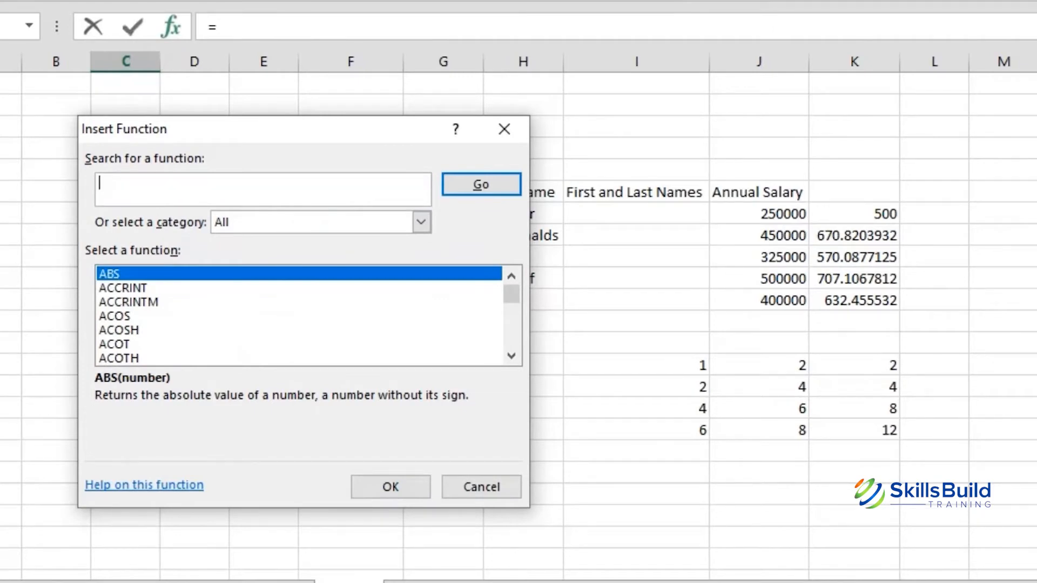
text(RAND)
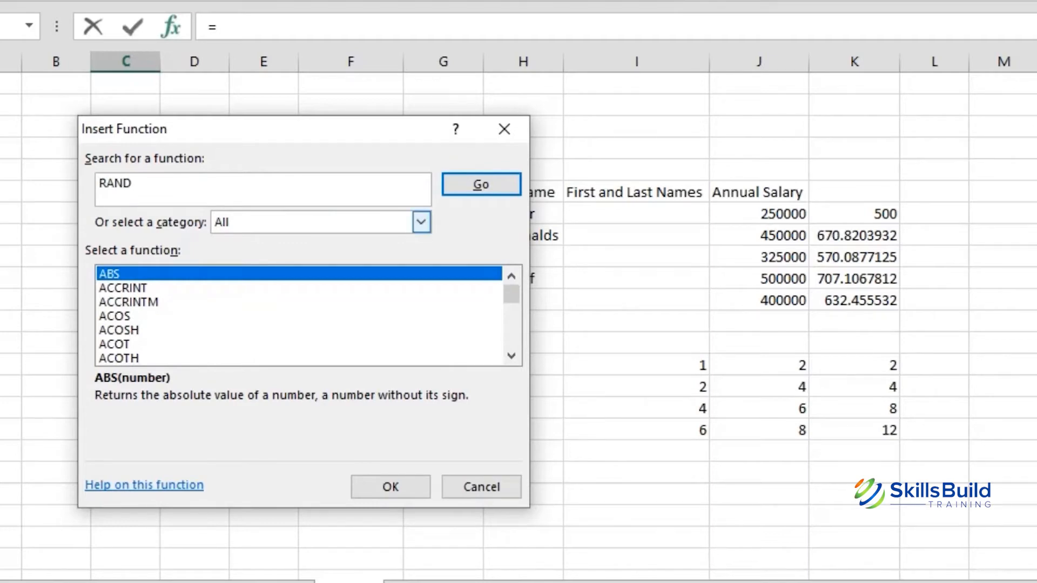
key(Return)
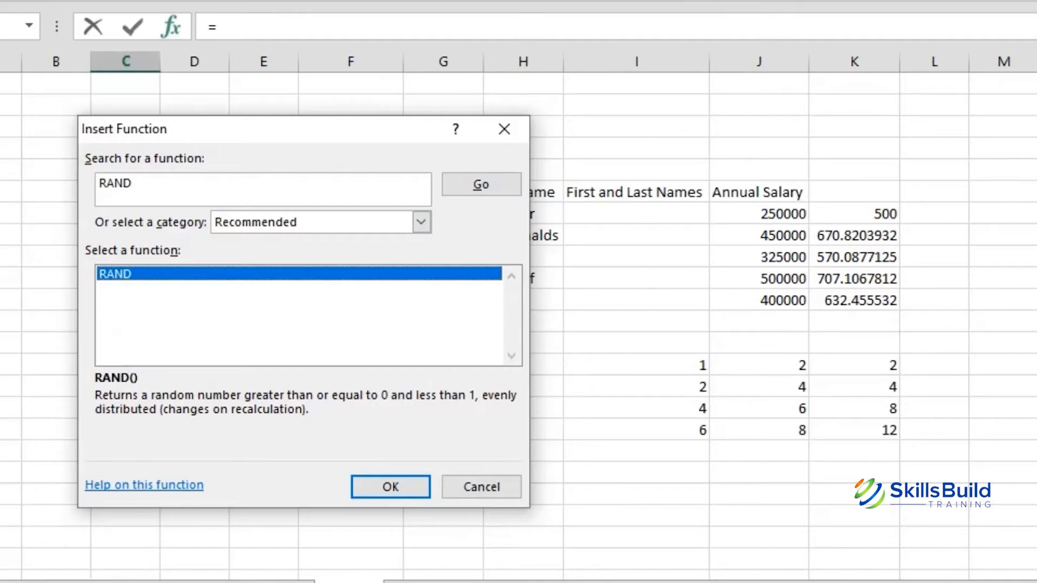
key(Return)
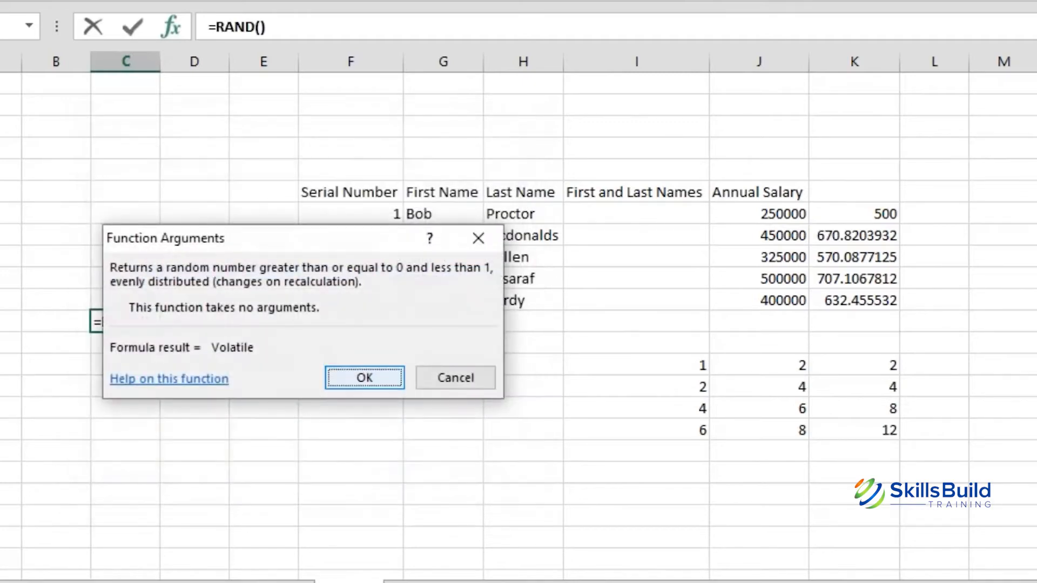
key(Return)
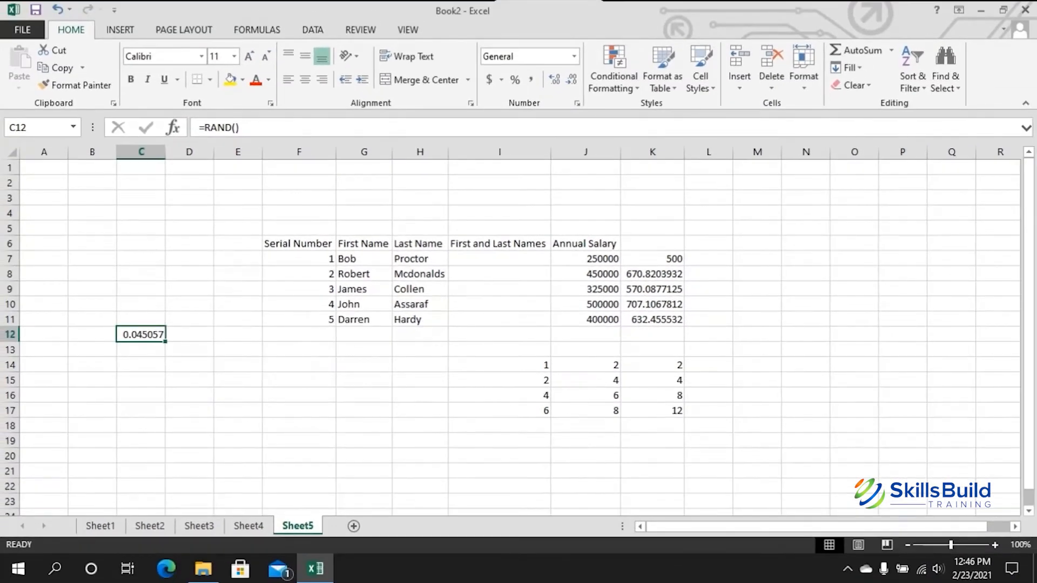
Step: Copy C12's =RAND() formula down through C19 for eight random values
drag(165, 341, 165, 448)
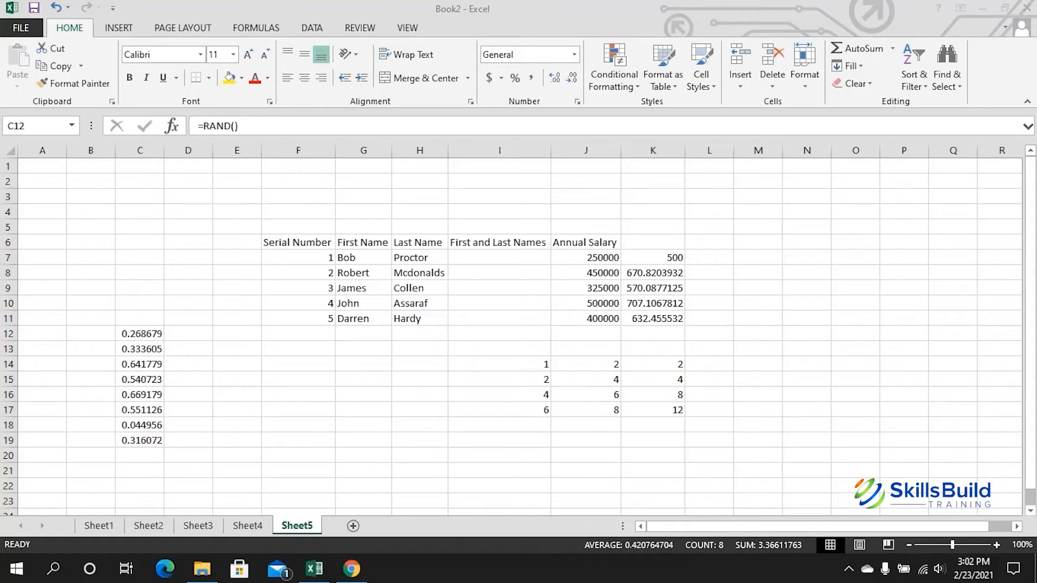
Step: Enter =RAND()^2 in D12 and fill it down to D19
click(188, 333)
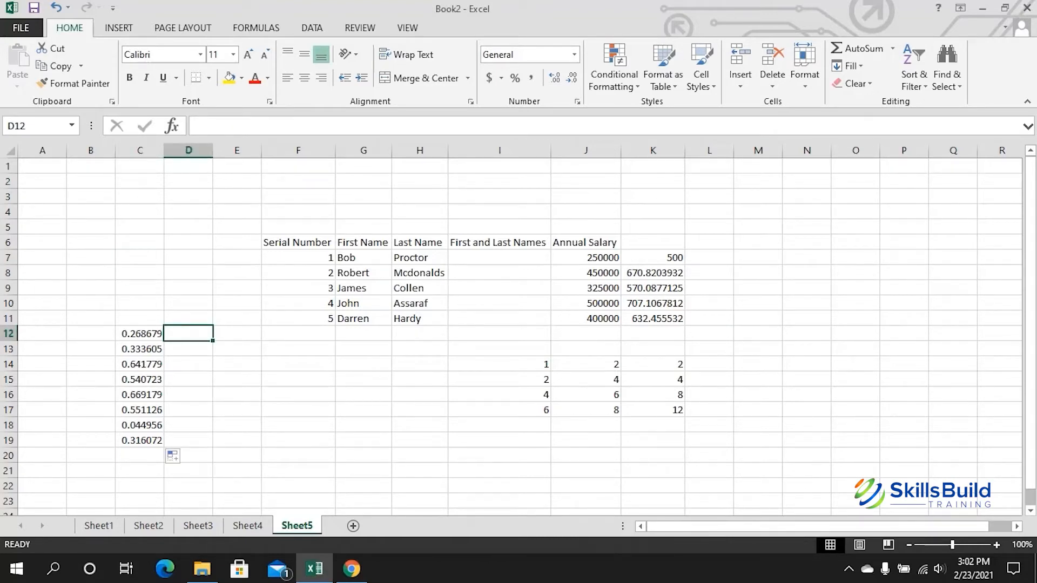
key(F2)
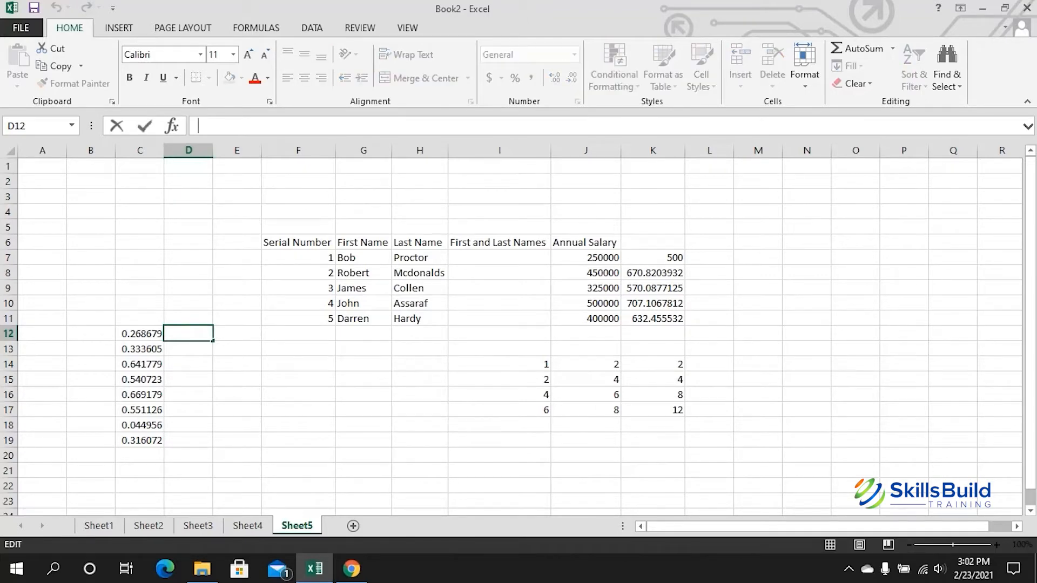
text(=())
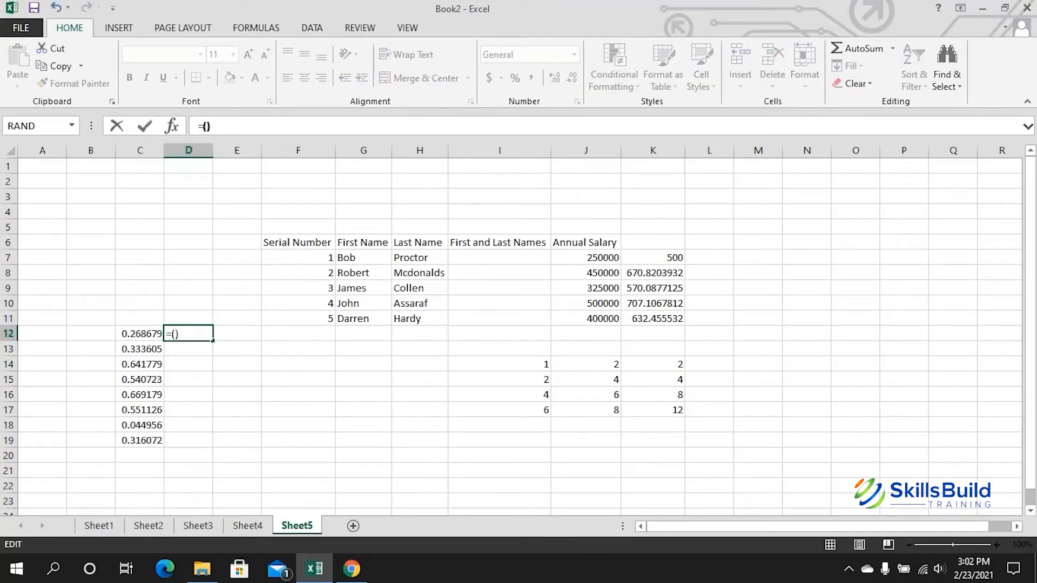
text(RAND)
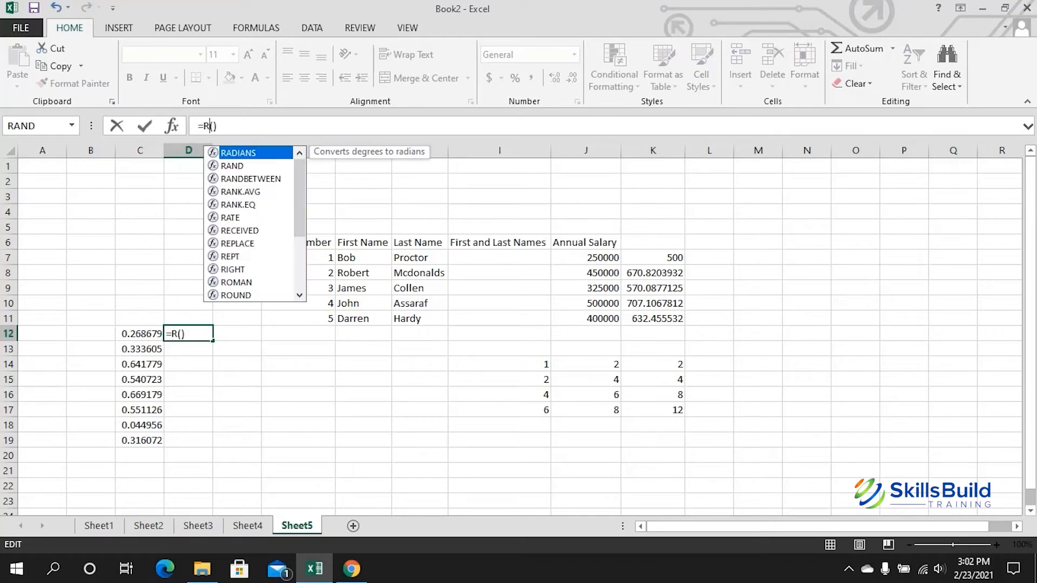
key(Right)
key(Right)
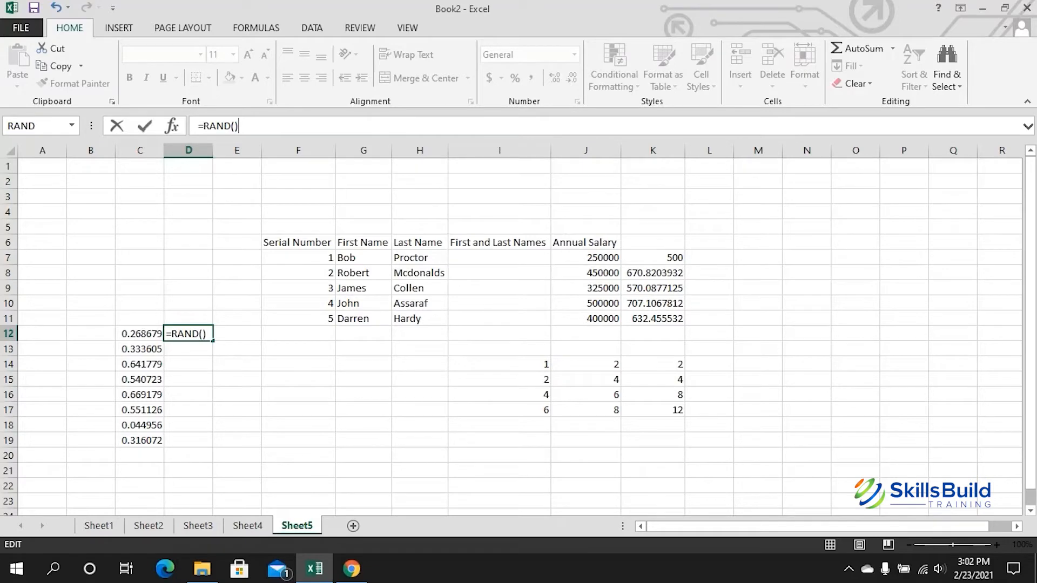
text(^2)
key(Return)
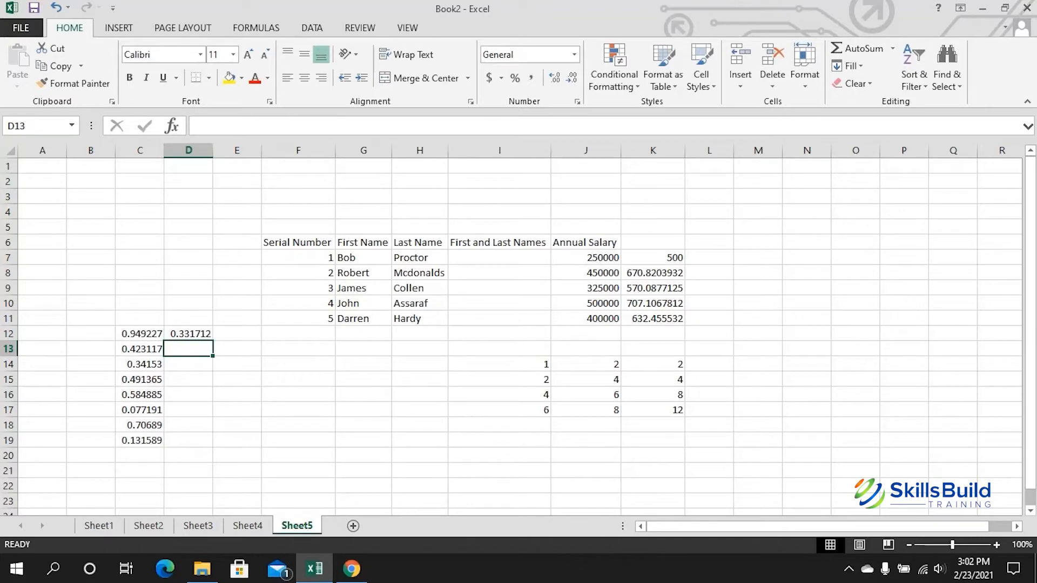
click(188, 333)
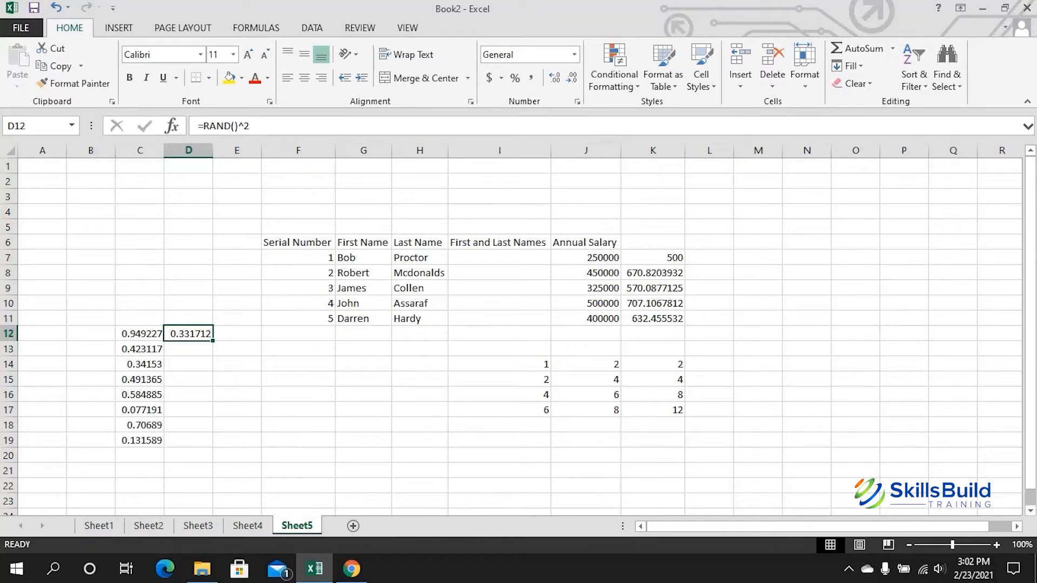
drag(212, 341, 212, 446)
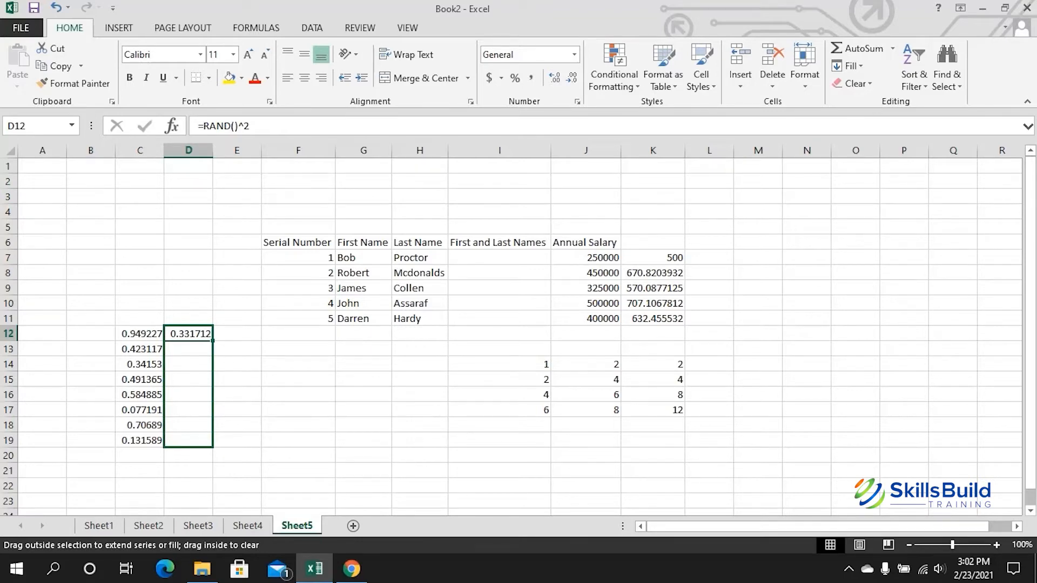
drag(213, 446, 213, 446)
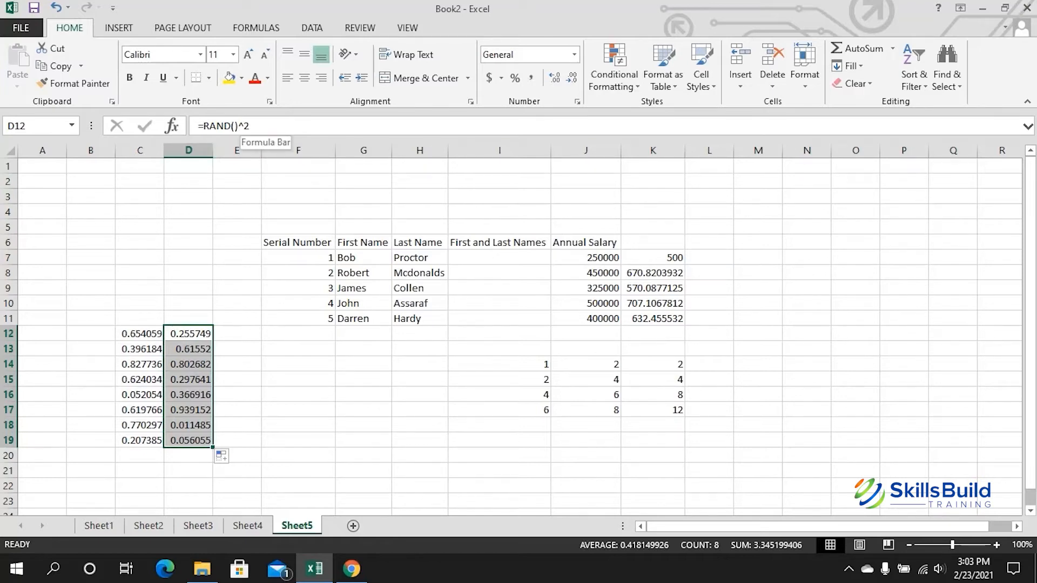
click(246, 127)
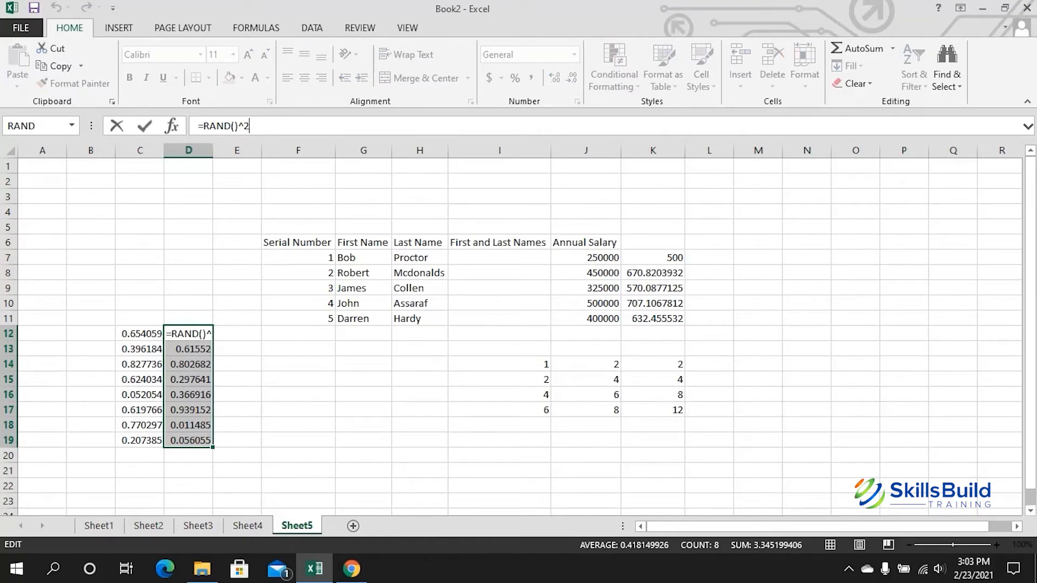
Step: Enter =RAND()+1 in A6 and fill it down to A14
click(42, 242)
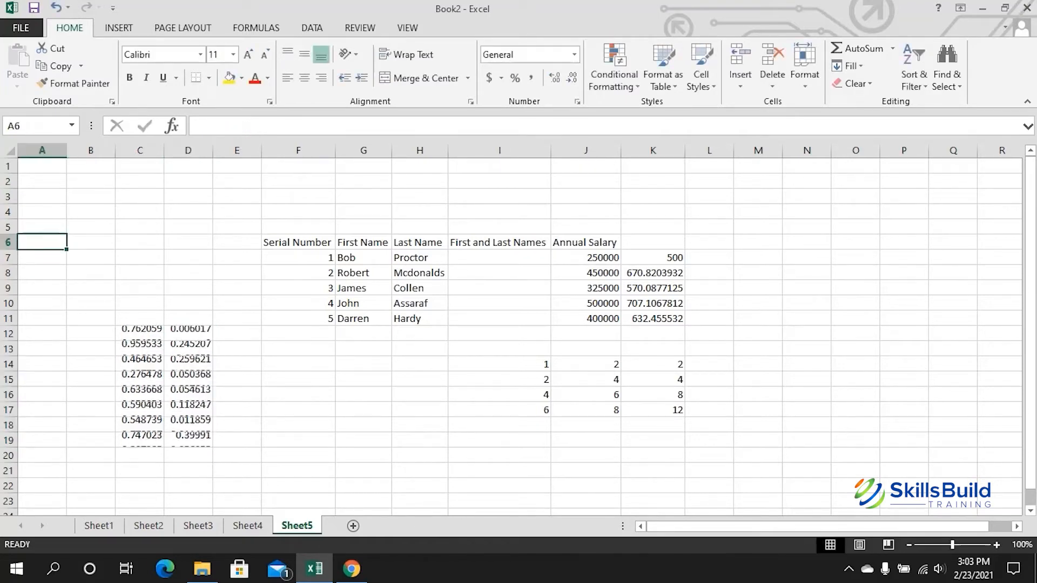
click(238, 126)
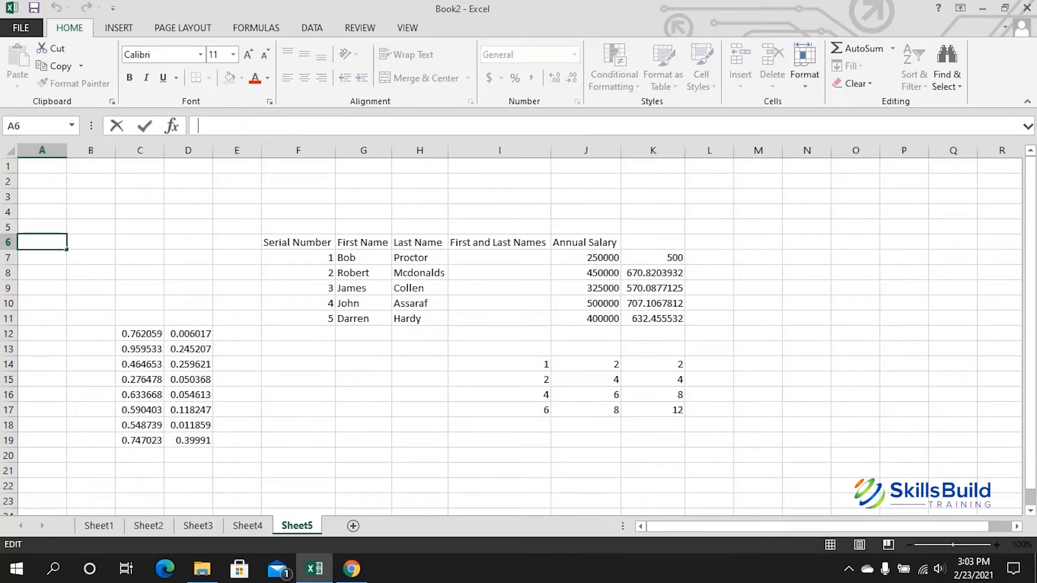
text(=RAND)
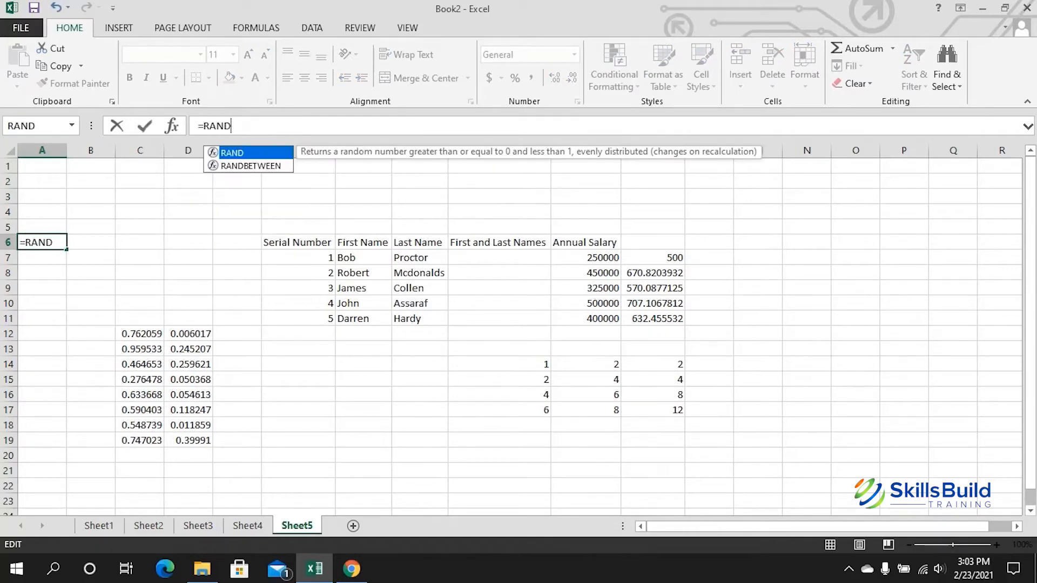
text(())
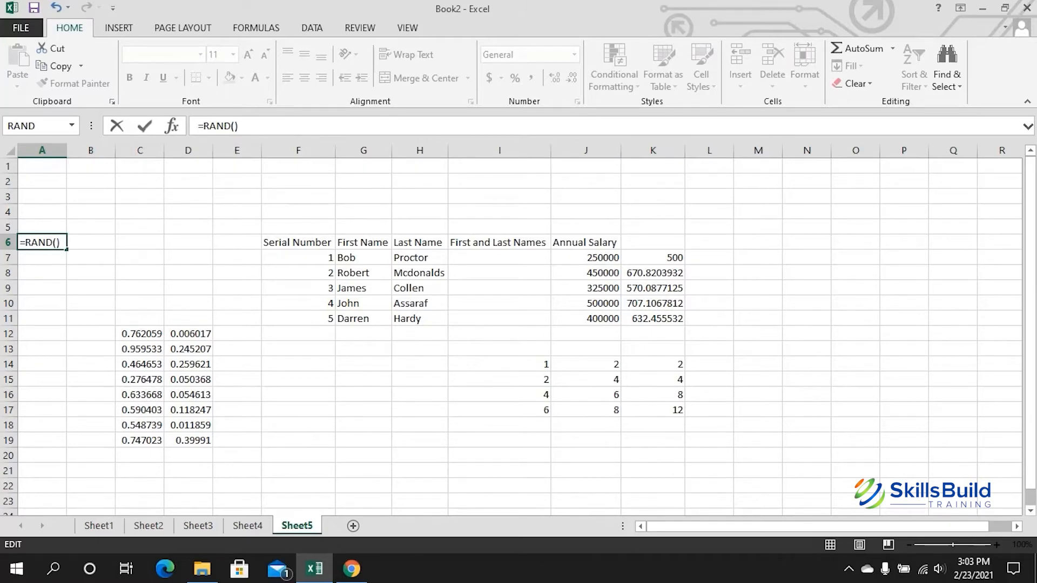
text(+1)
key(Return)
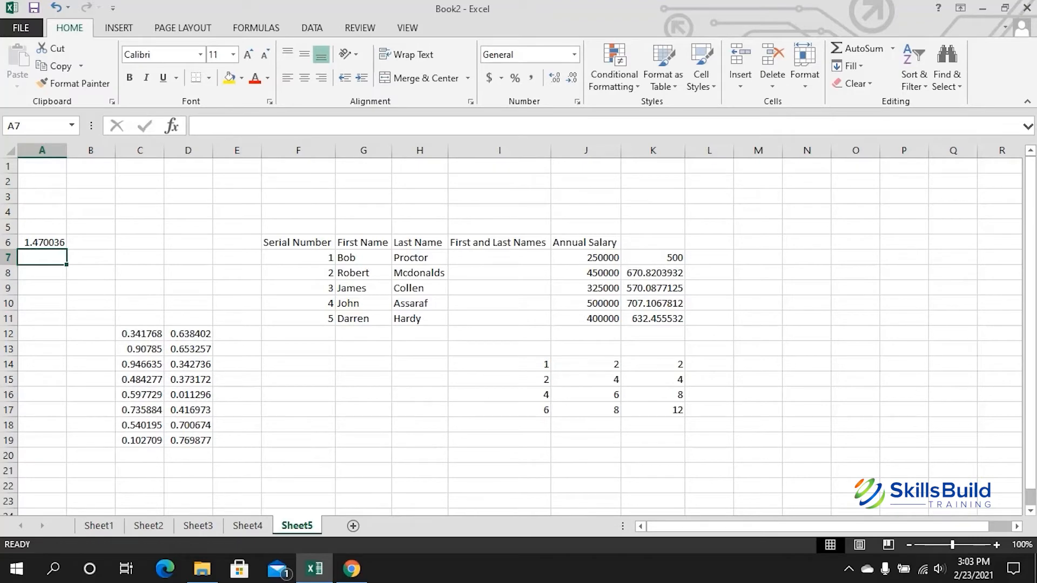
click(42, 243)
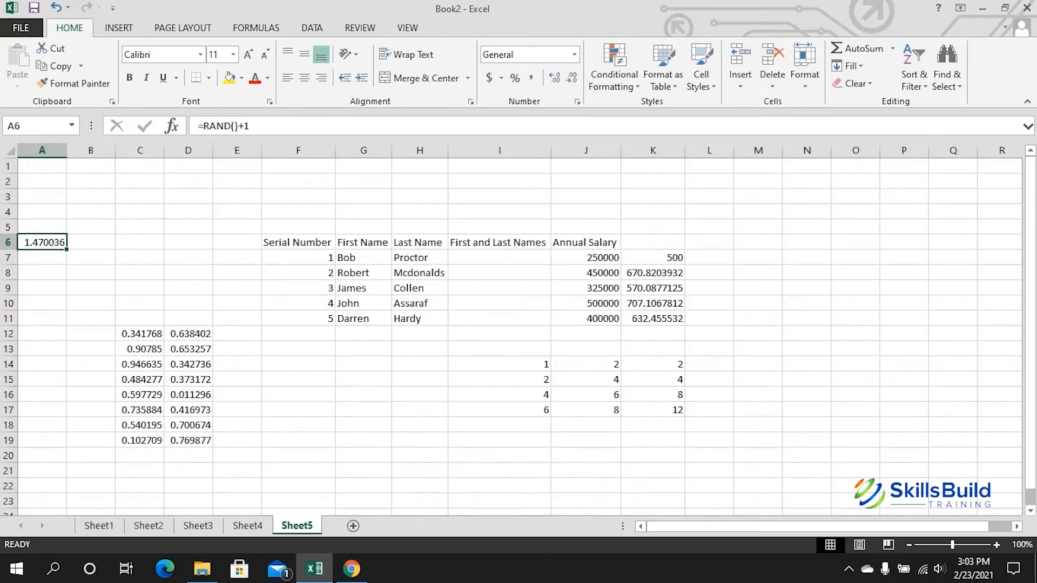
drag(66, 249, 64, 370)
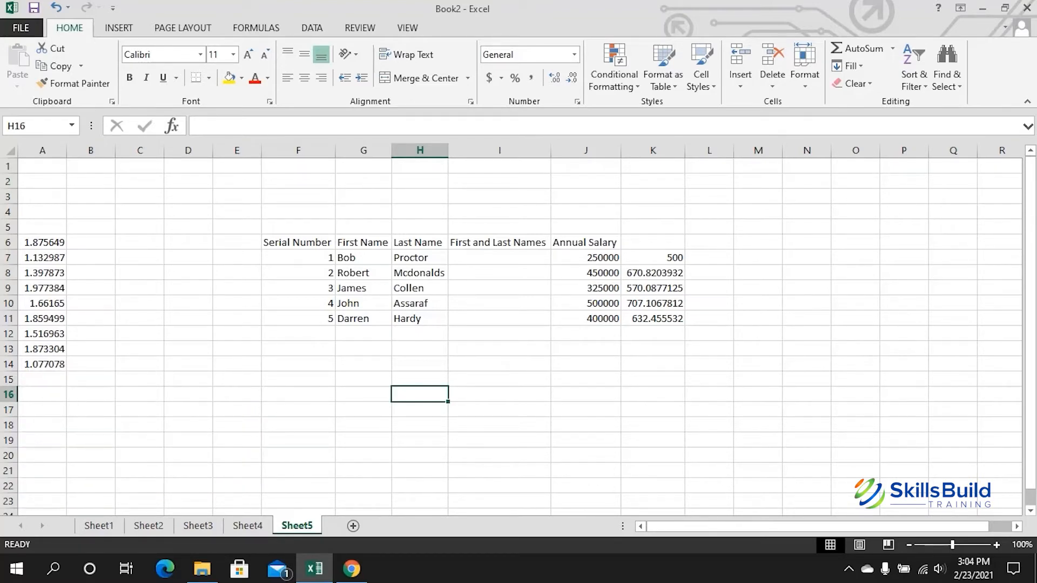
Step: Convert F6:K11 into a table with headers and title column K 'Underroot'
drag(298, 242, 654, 319)
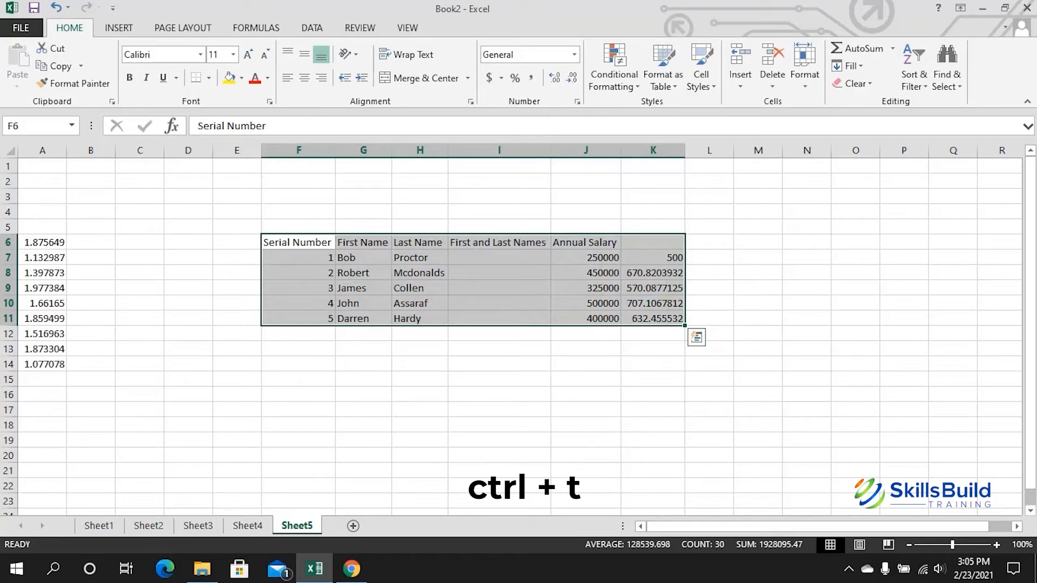
key(ctrl+t)
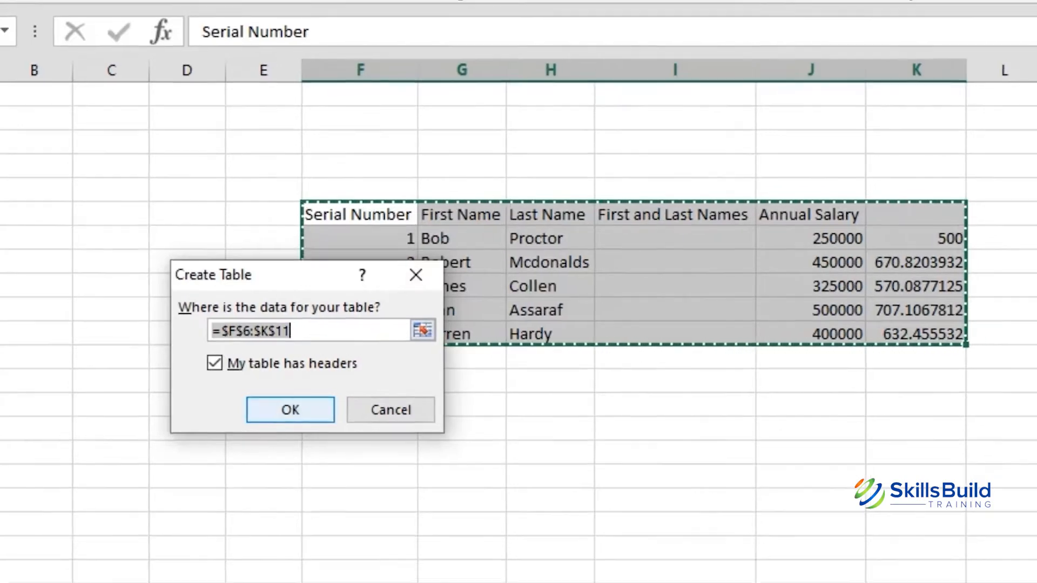
key(Return)
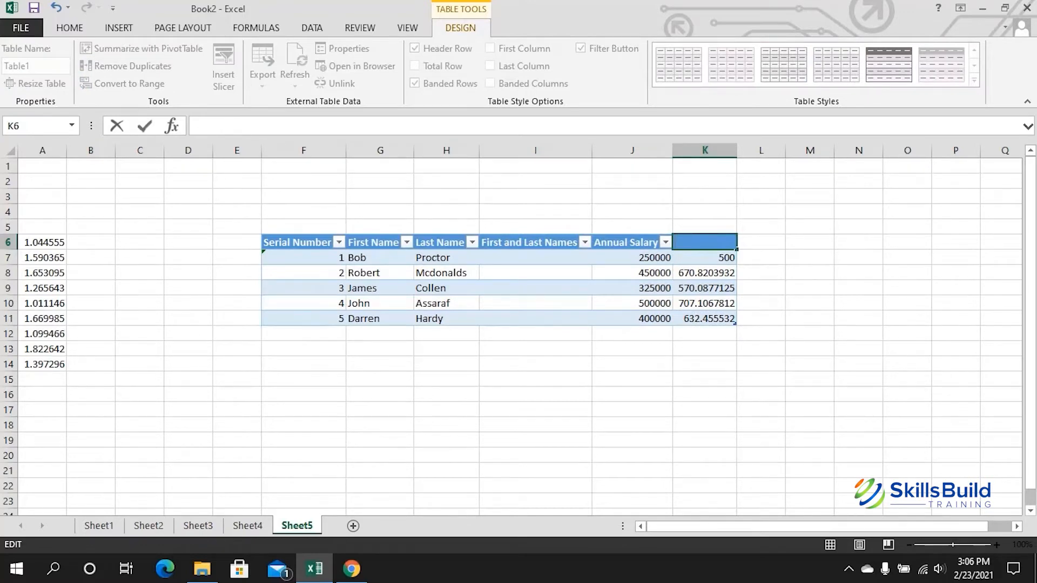
text(Underroot)
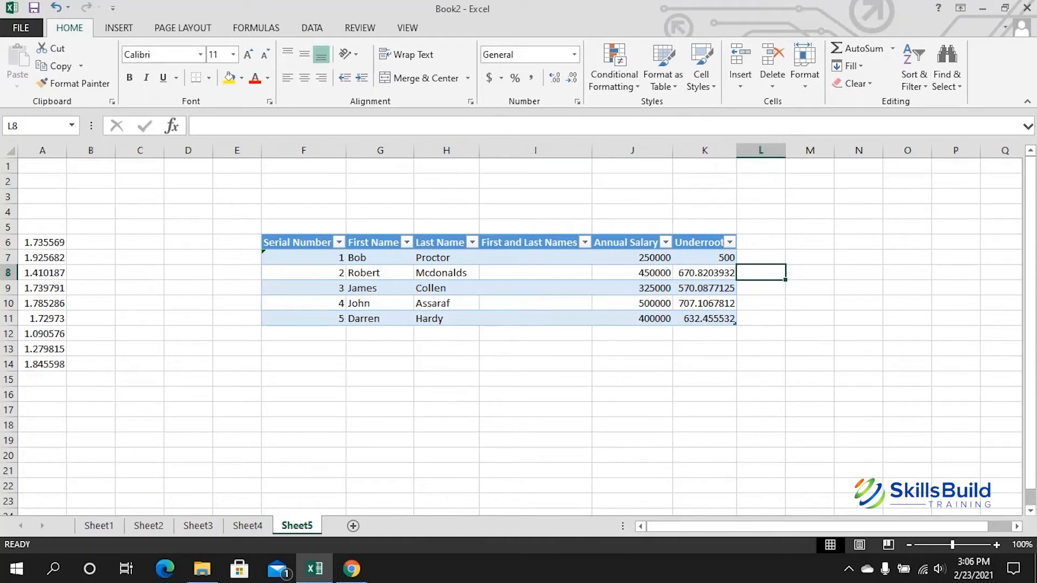
Step: Filter the Serial Number column to show only serial number 1
click(338, 242)
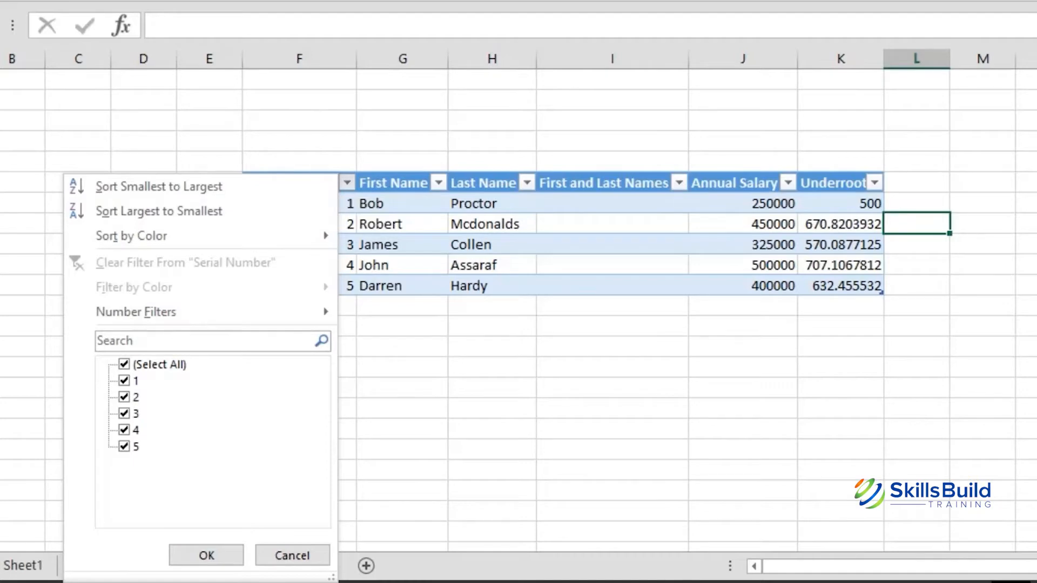
click(125, 397)
click(125, 413)
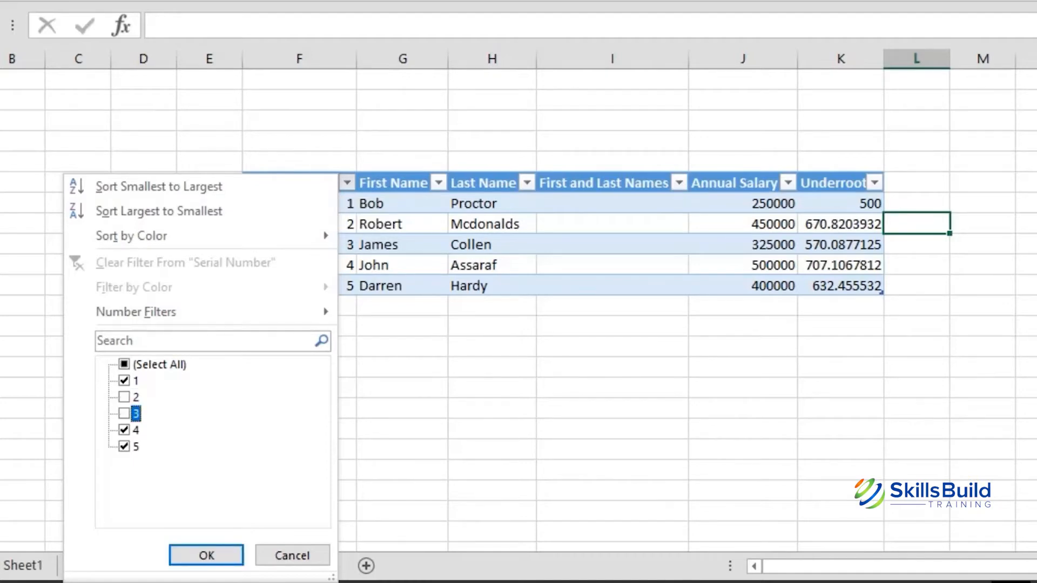
click(124, 430)
click(124, 446)
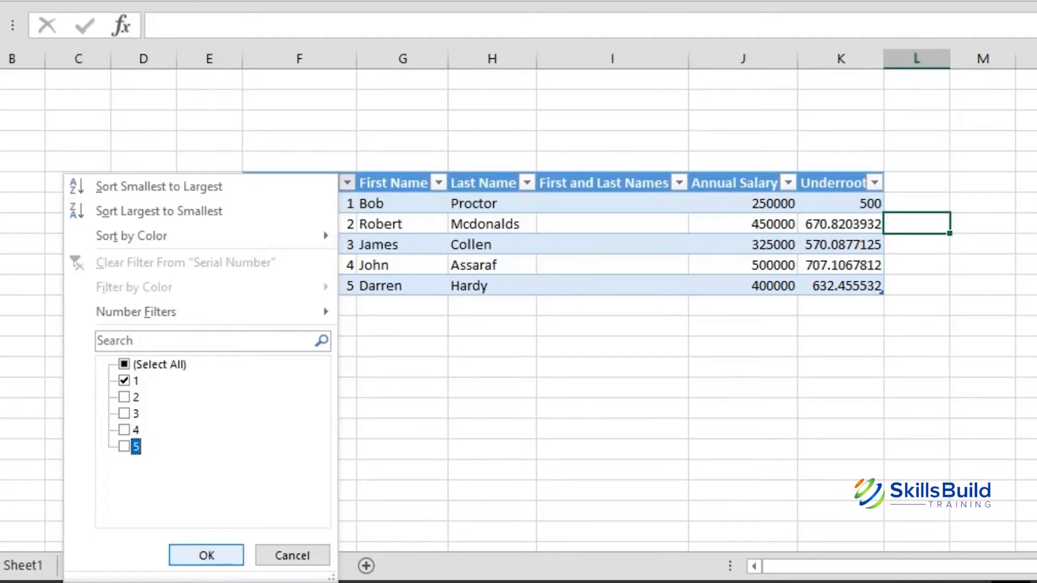
click(207, 555)
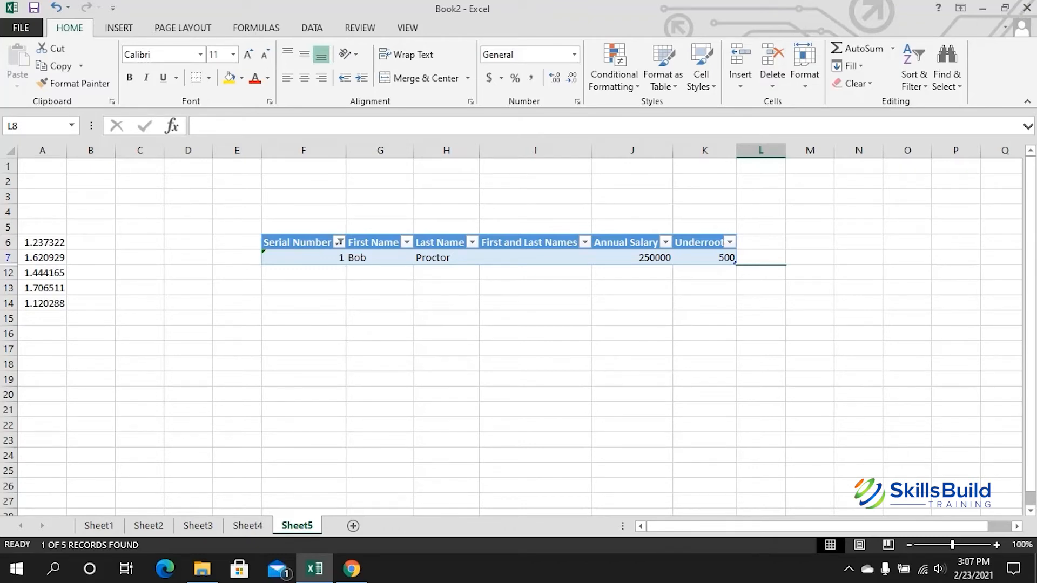
Step: Reselect all serial numbers in the Serial Number filter to restore all five rows
click(338, 242)
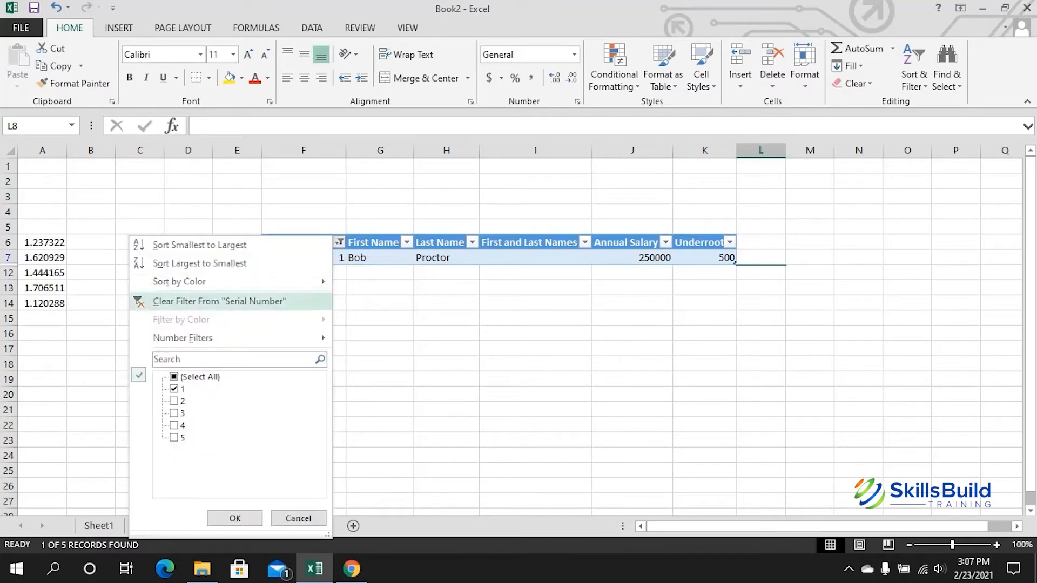
click(174, 377)
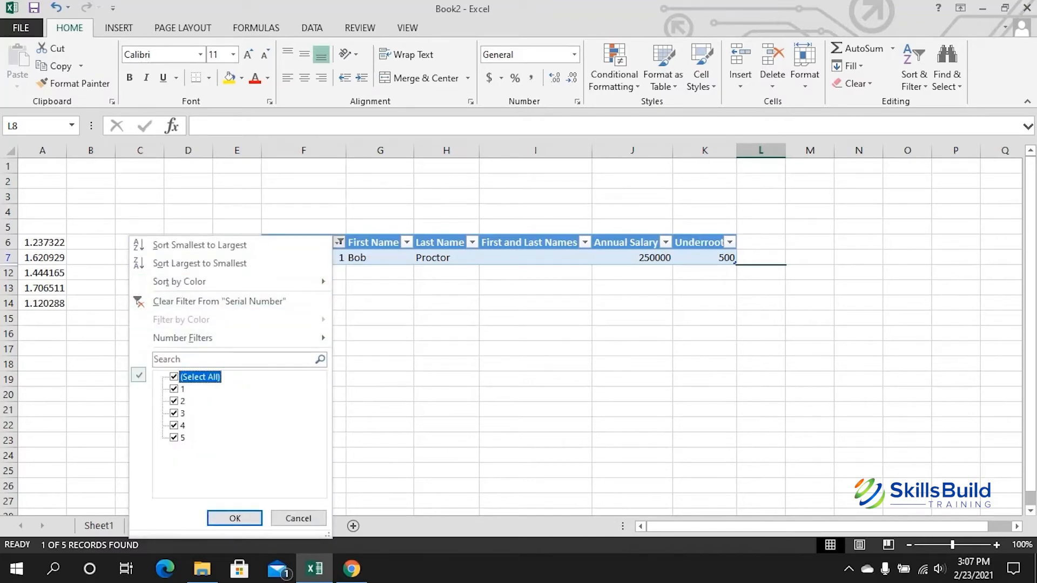
click(235, 518)
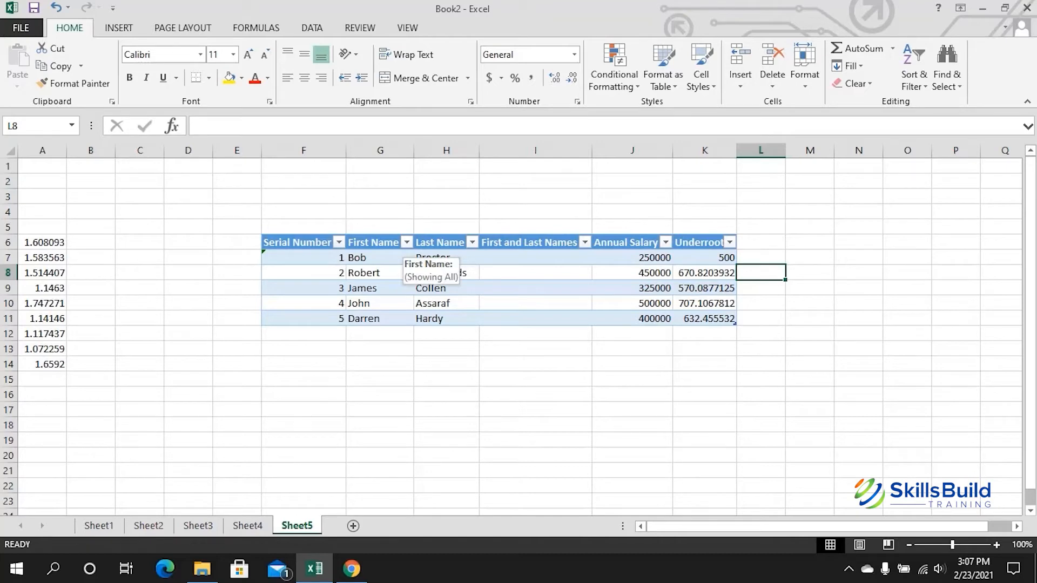
click(407, 242)
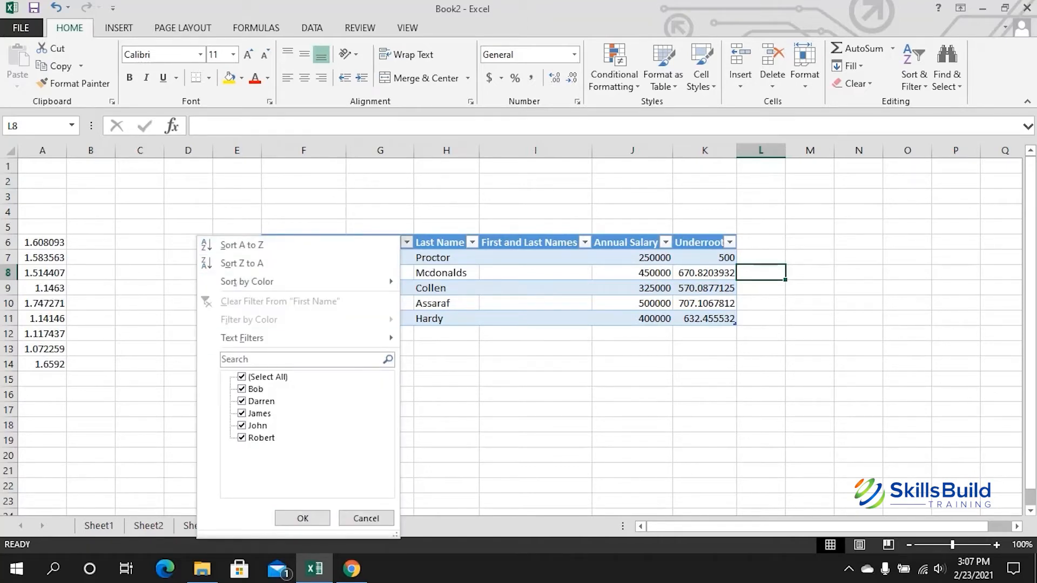
click(241, 377)
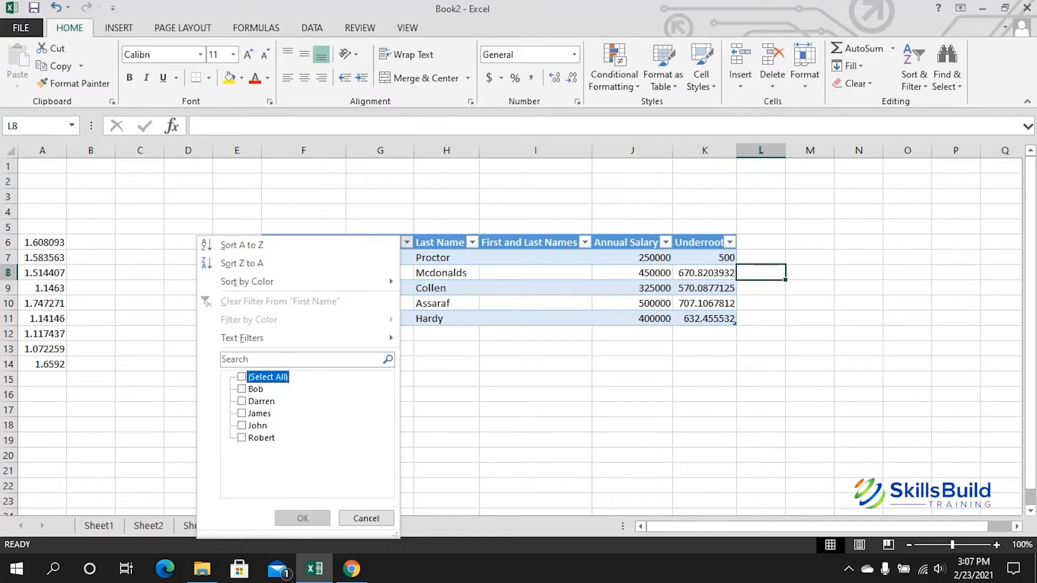
click(242, 425)
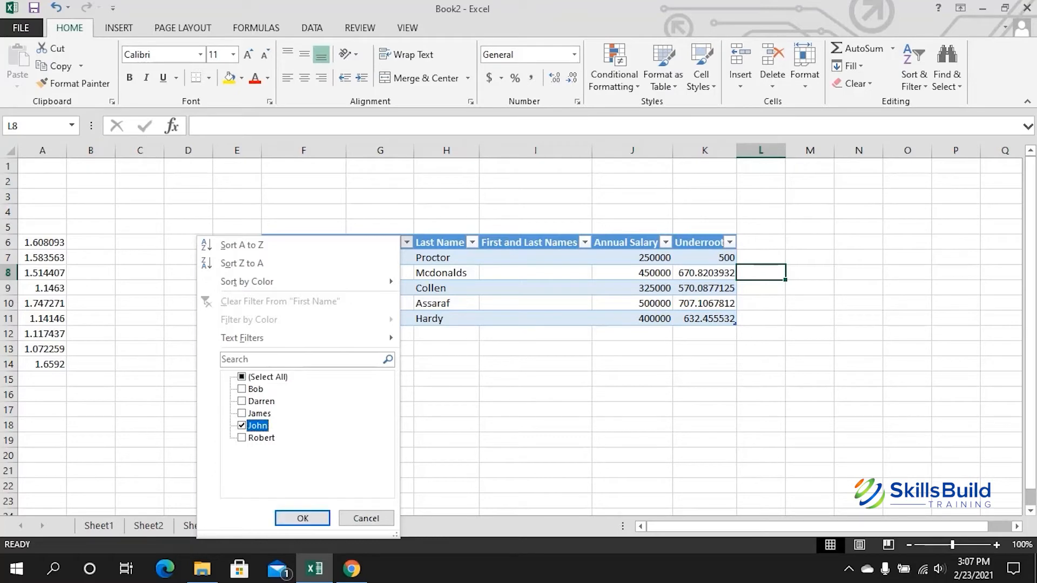
click(303, 518)
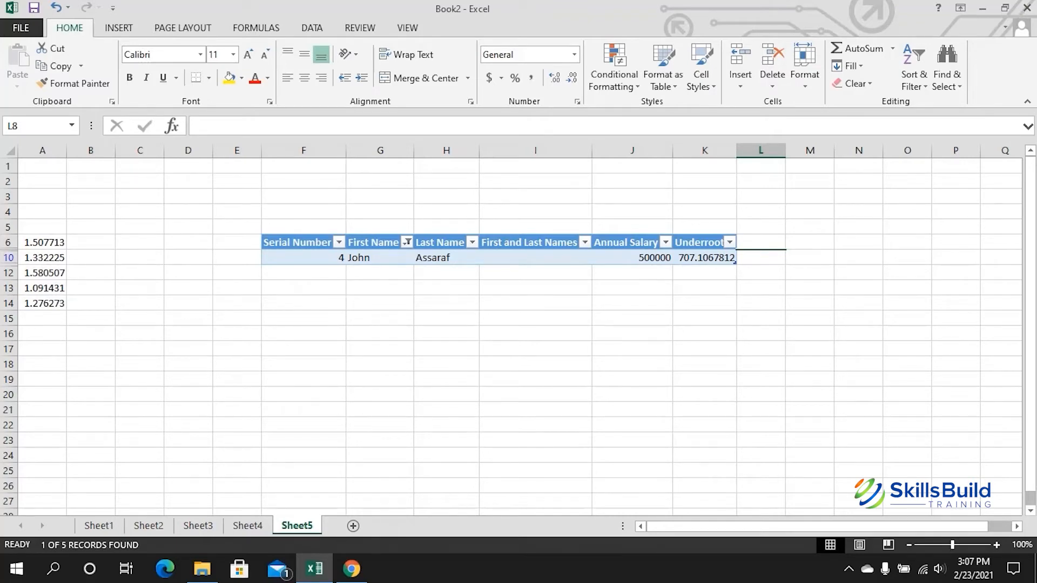
click(407, 242)
click(241, 374)
click(303, 517)
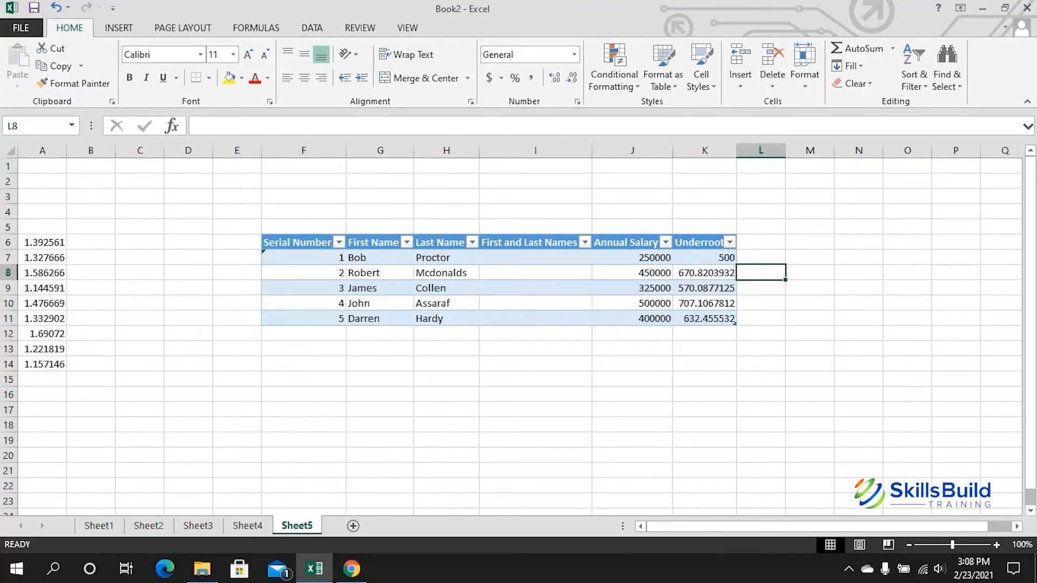
click(297, 243)
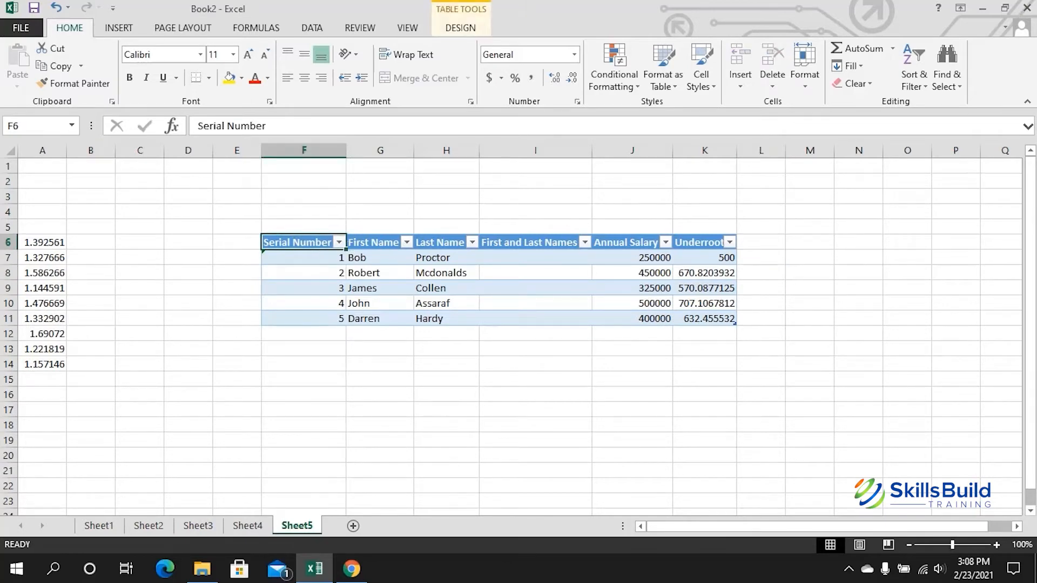
Step: Peek at the Serial Number filter options, close them unchanged, and step out to cell E6
key(alt+Down)
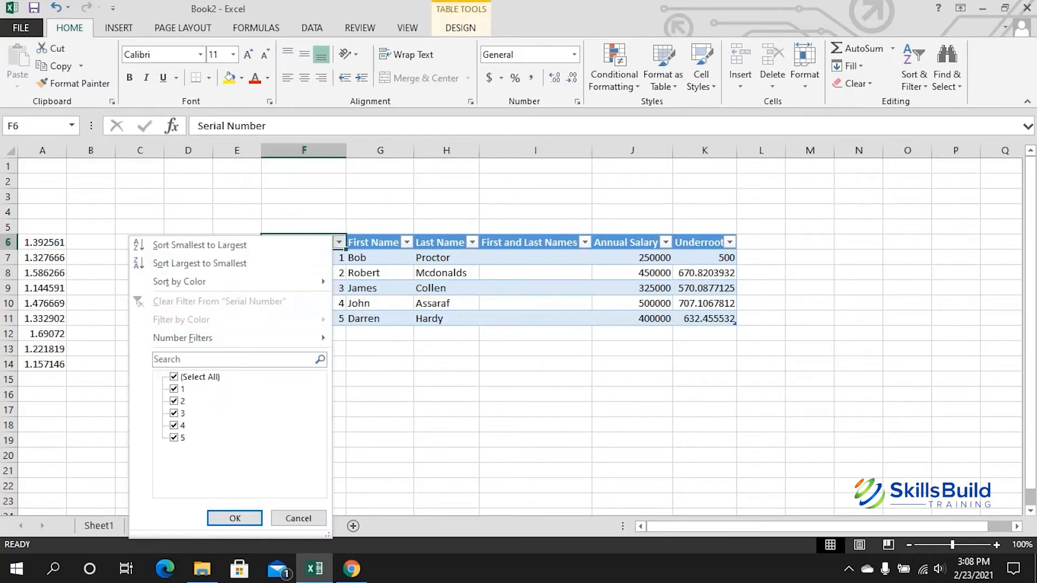
key(Escape)
key(Left)
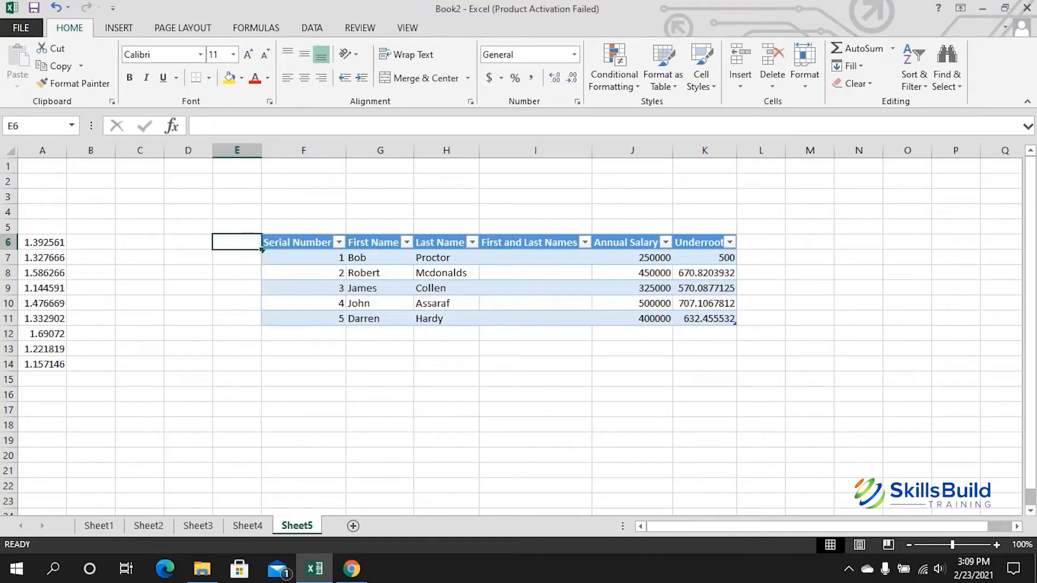
Step: With F6:K11 selected, turn table filtering off and back on, then open Serial Number's filter menu
drag(303, 243, 705, 318)
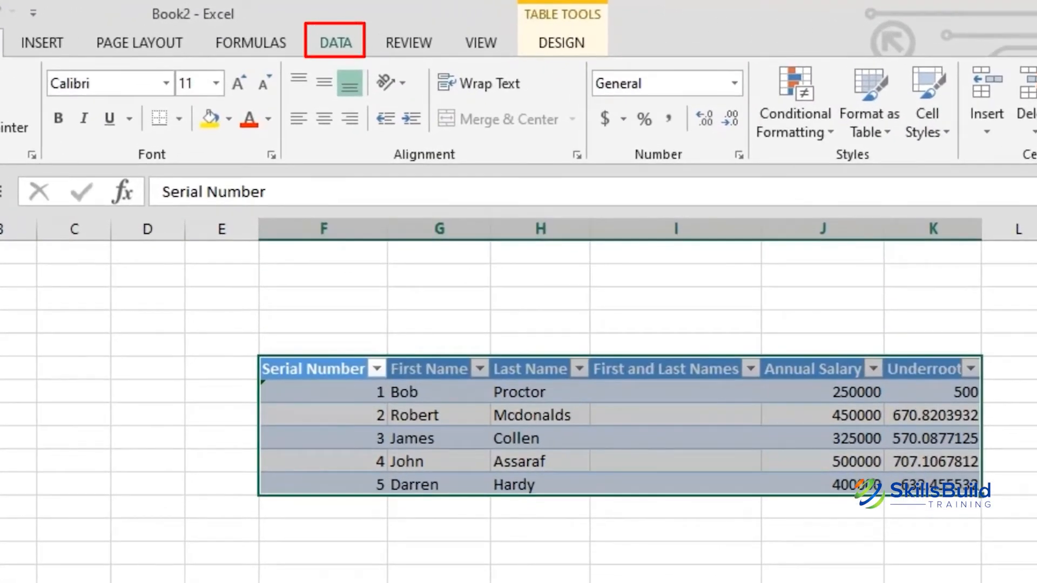
click(335, 42)
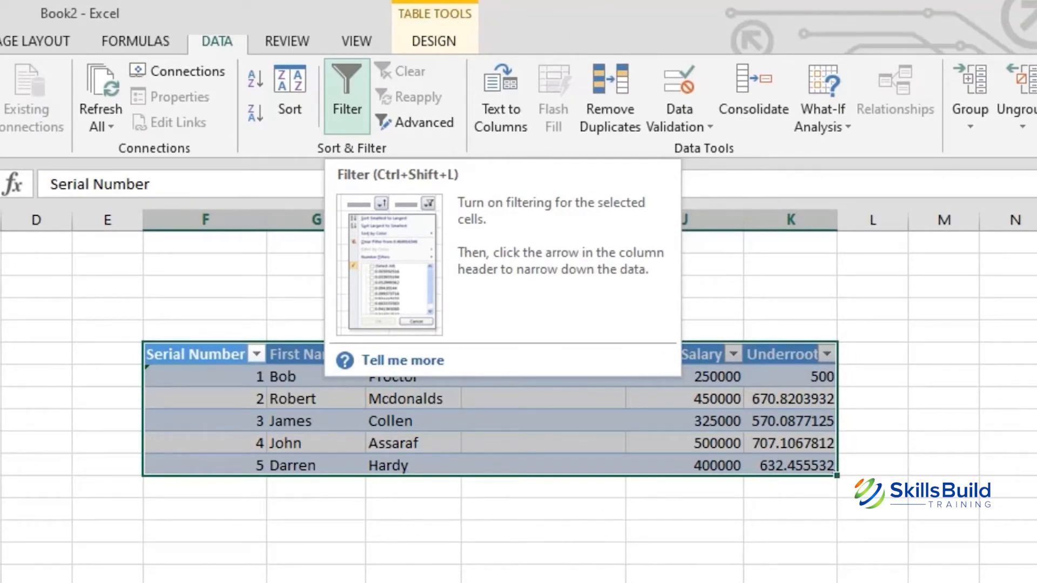
key(ctrl+shift+l)
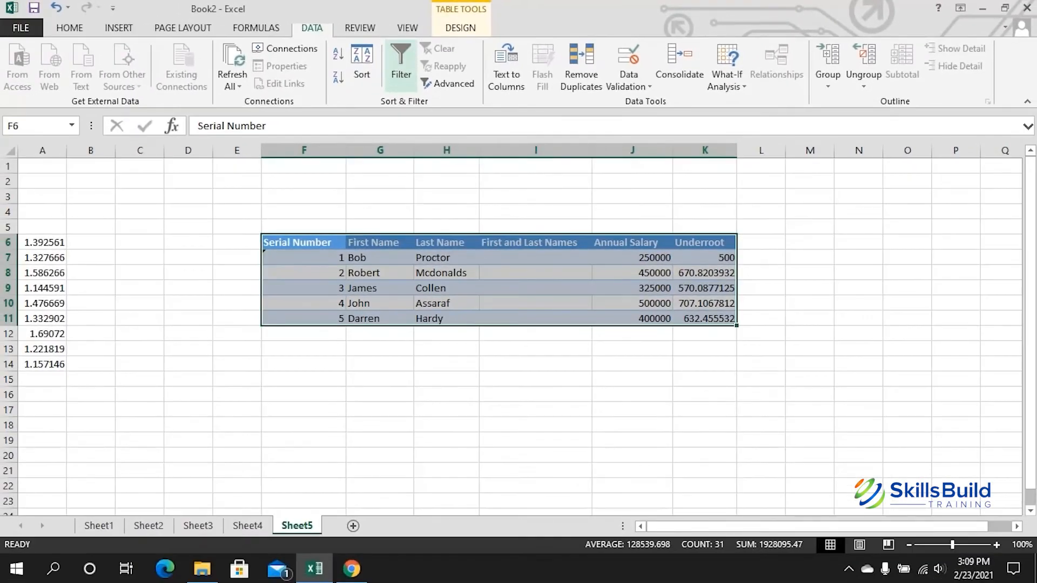
key(ctrl+shift+l)
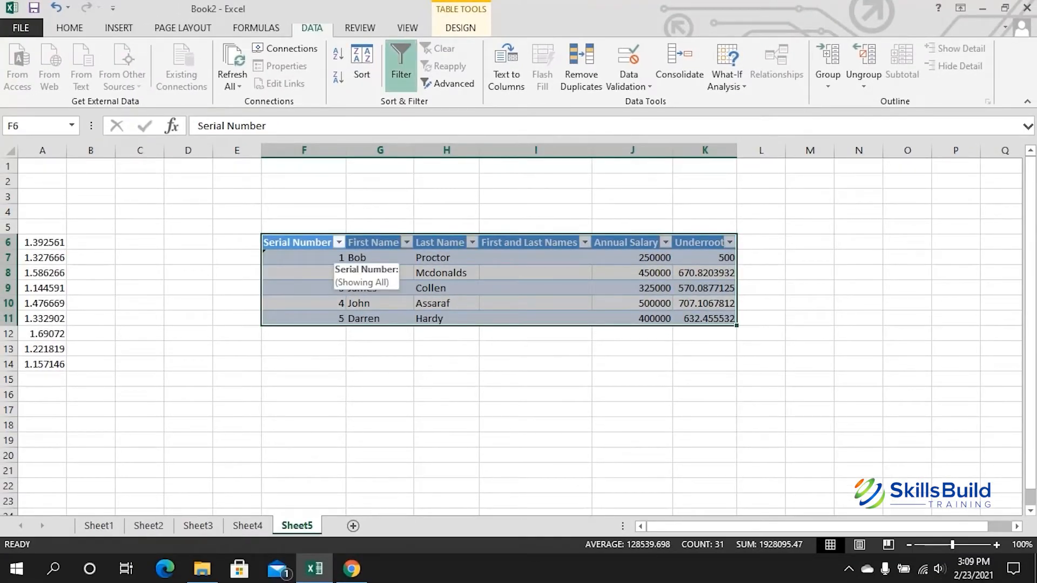
click(338, 242)
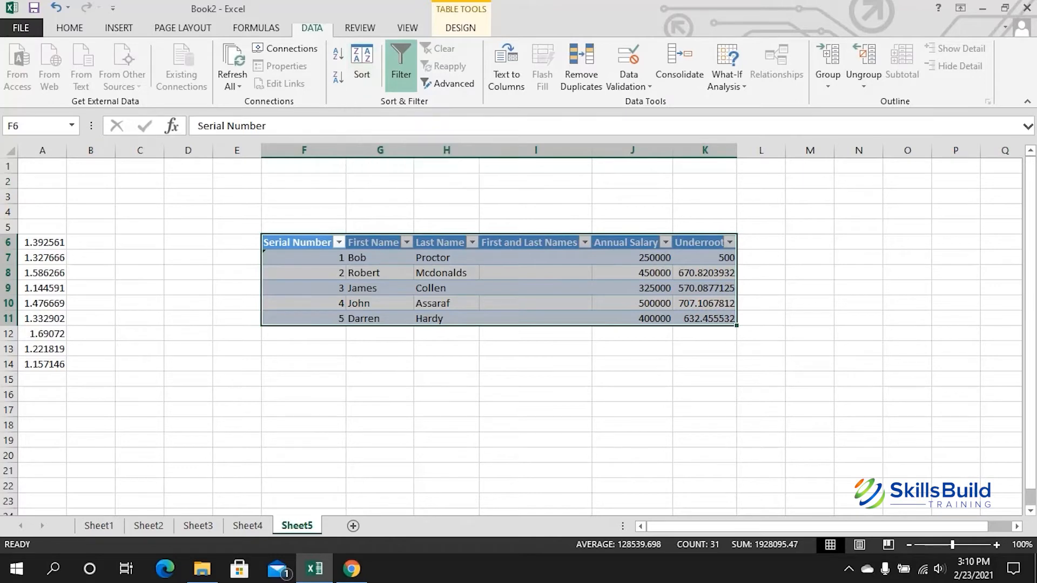
click(340, 242)
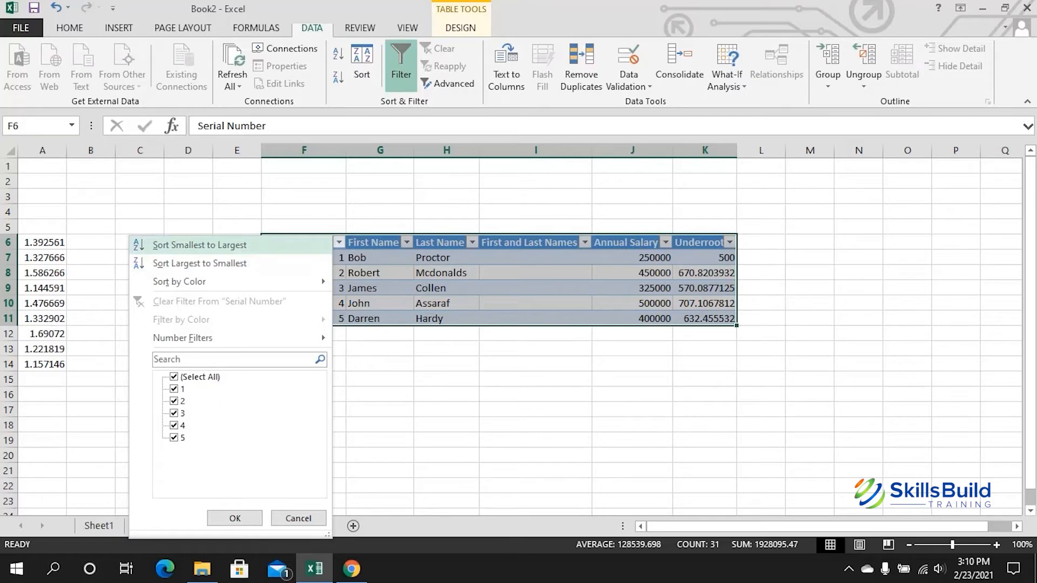
Step: Sort Serial Number largest to smallest, then re-sort it smallest to largest
click(200, 263)
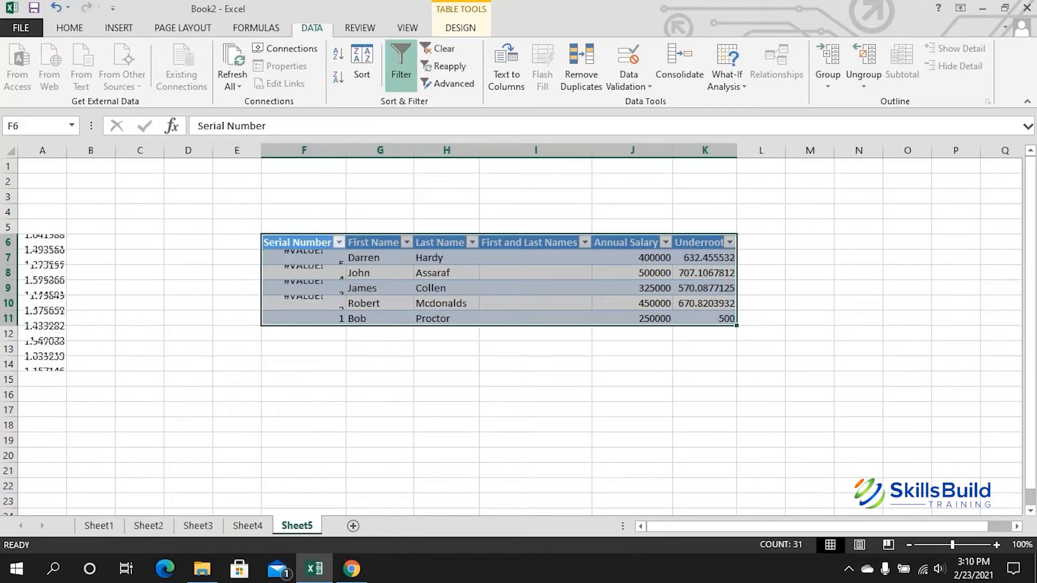
click(303, 364)
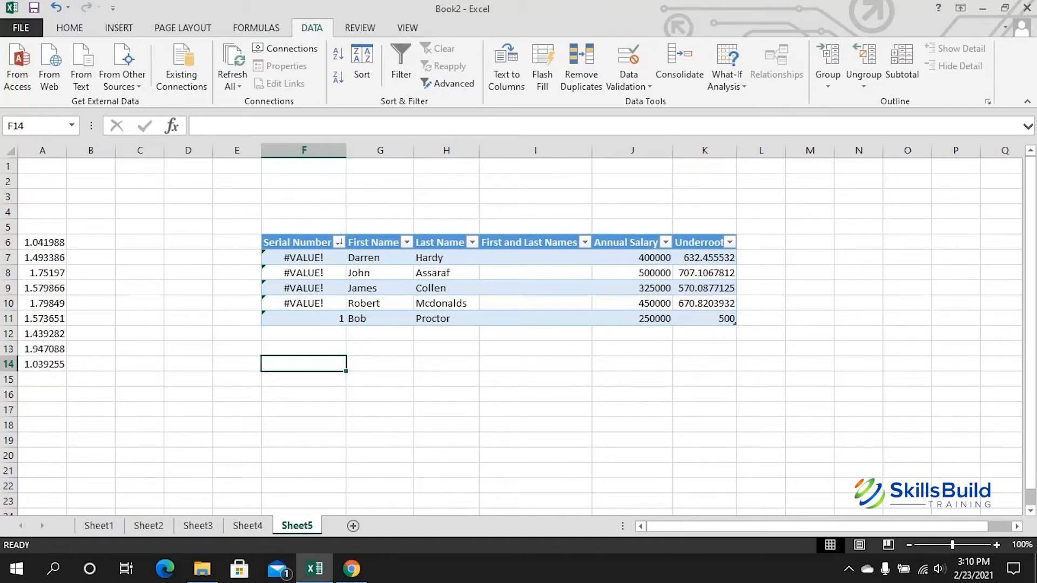
click(339, 242)
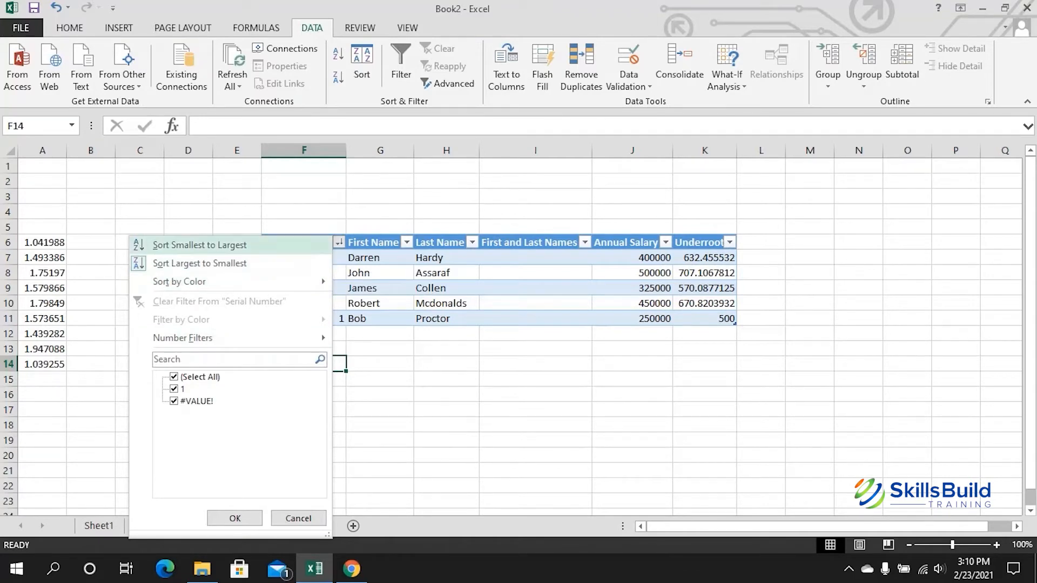
click(200, 244)
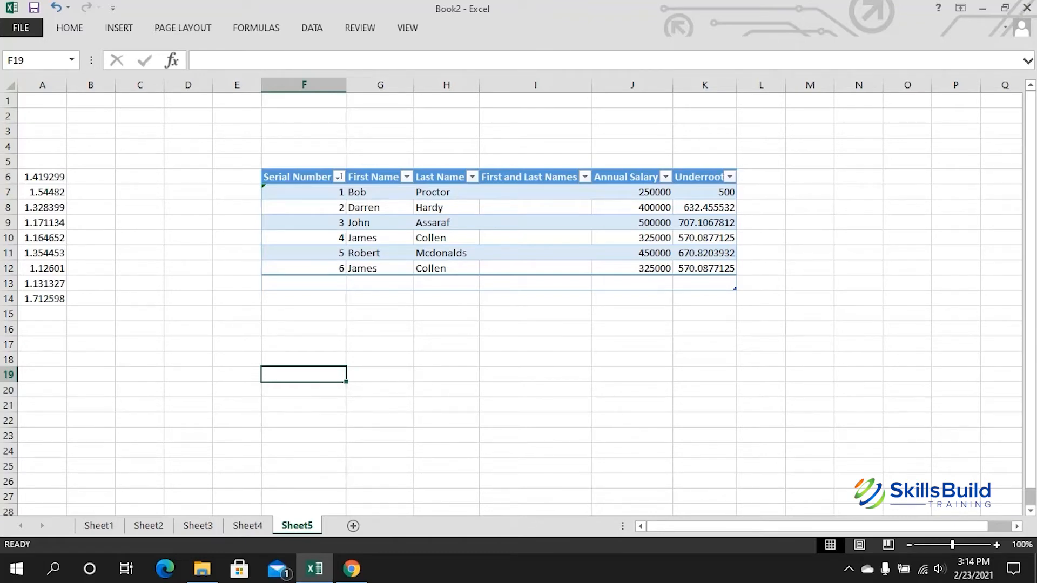
Step: Remove duplicates from F6:K12, comparing every column except Serial Number
drag(304, 177, 704, 268)
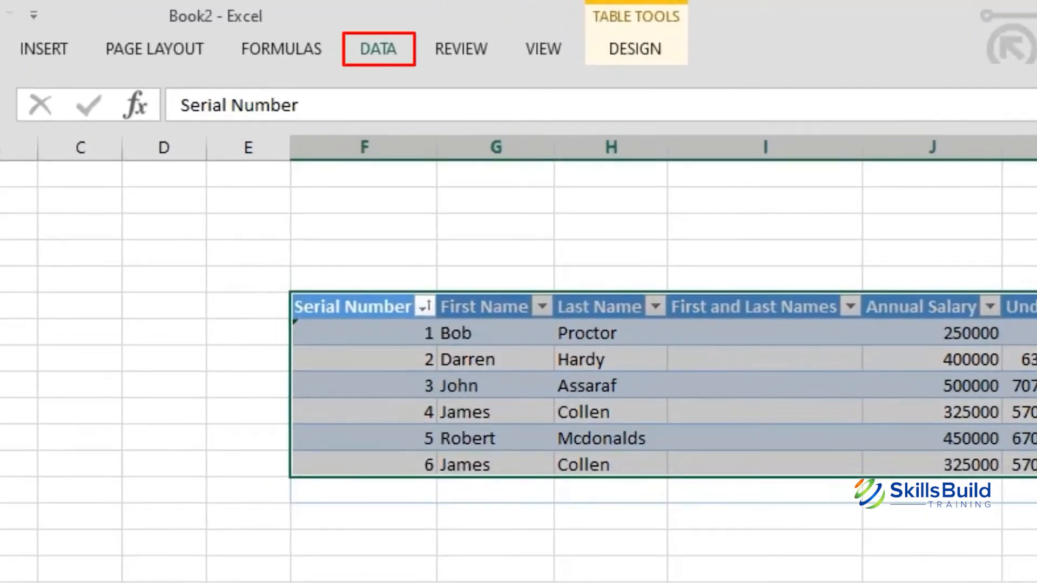
click(378, 49)
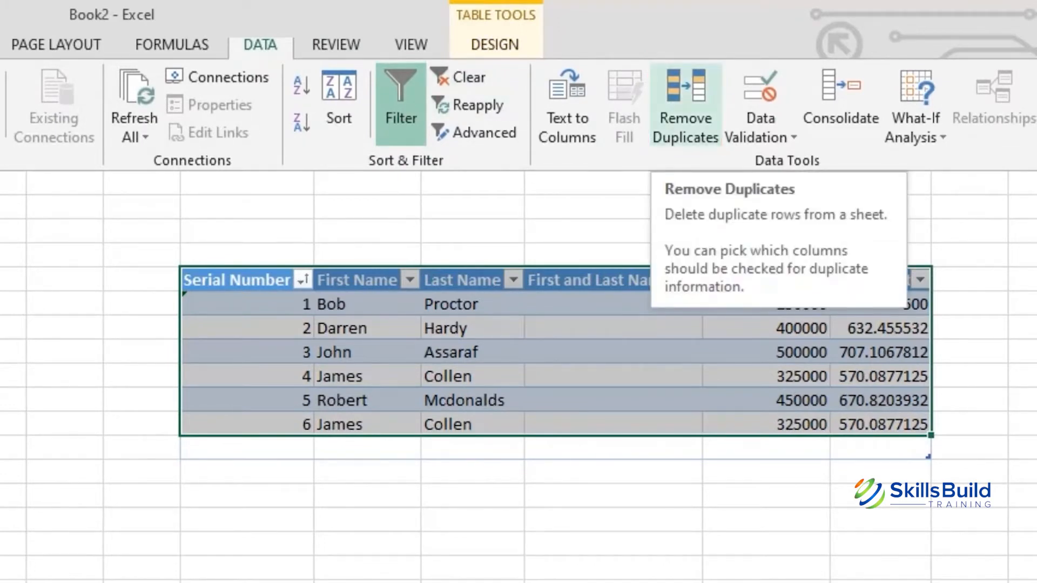
click(686, 108)
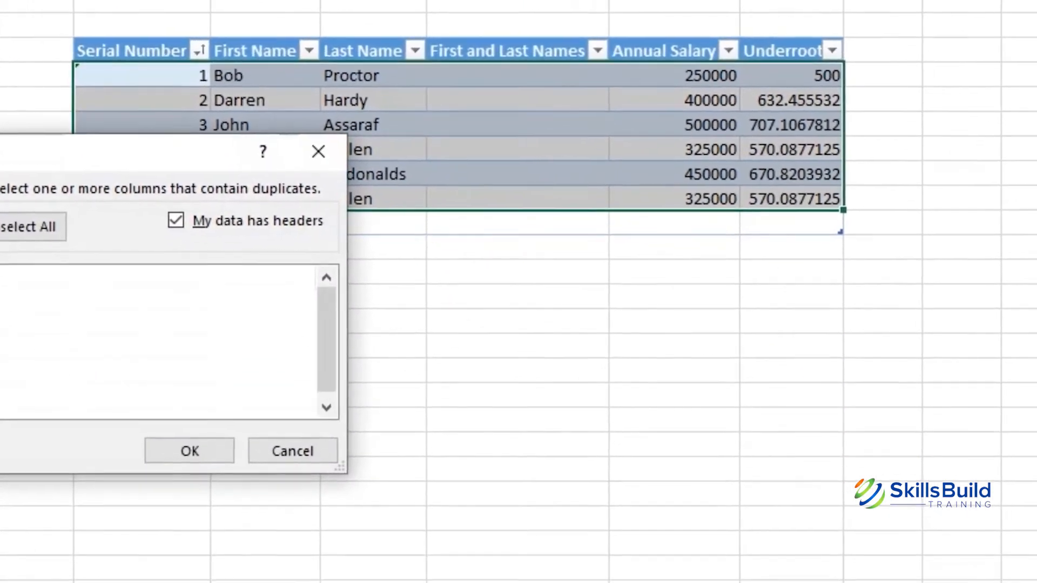
drag(109, 152, 644, 213)
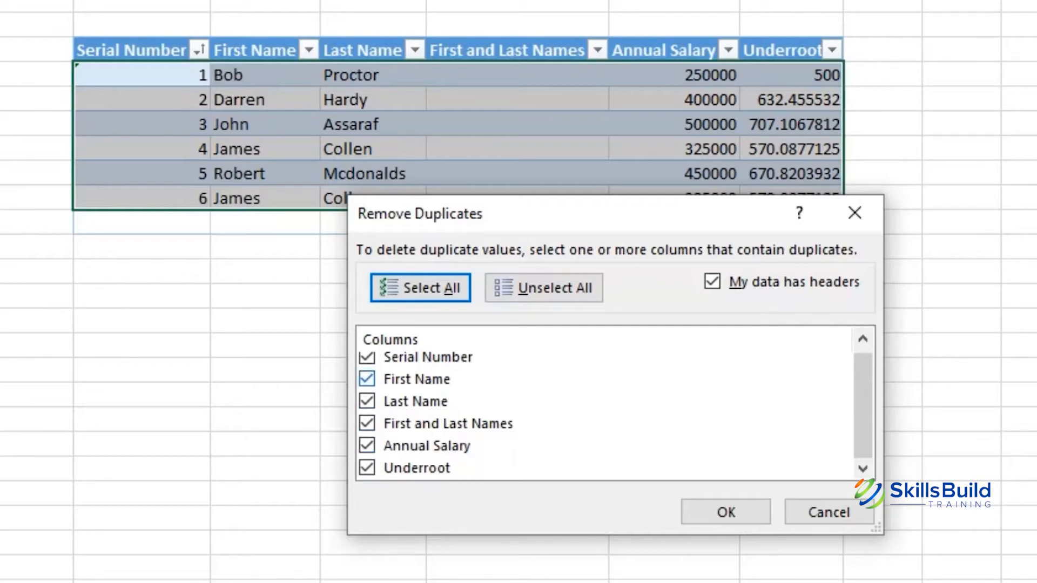
scroll(367, 384, up, 1)
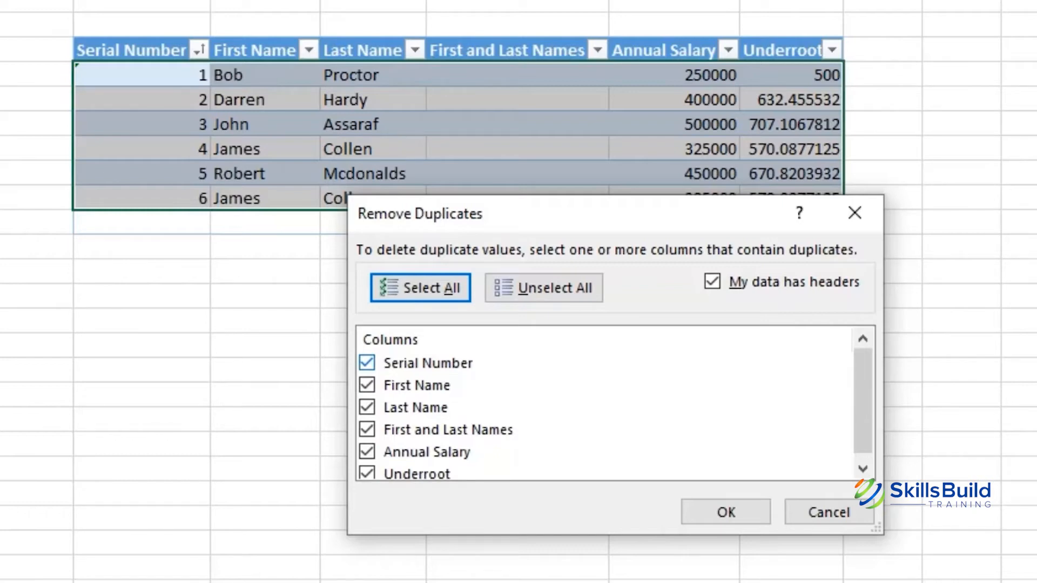
click(367, 363)
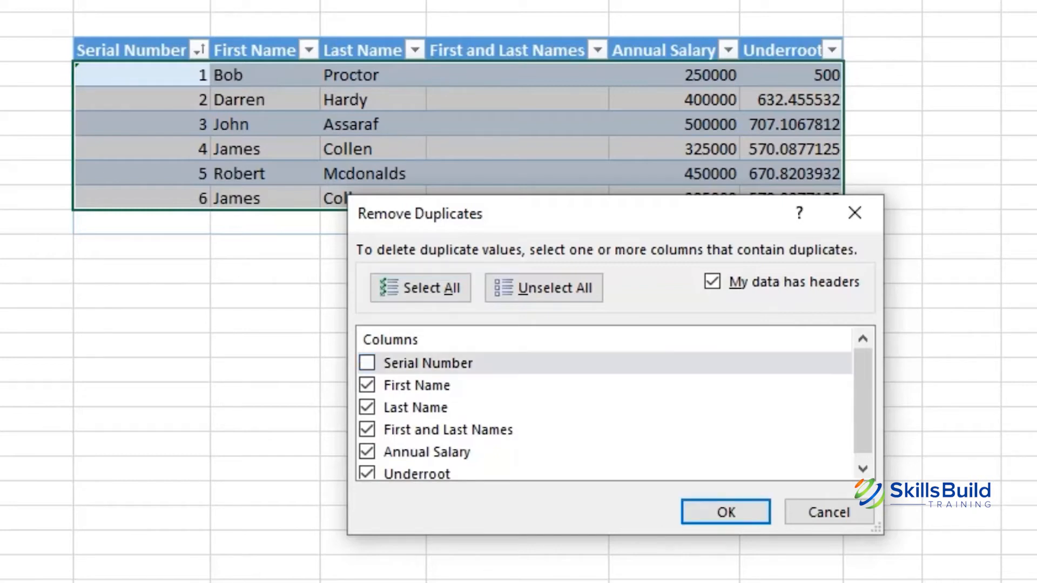
scroll(604, 411, down, 1)
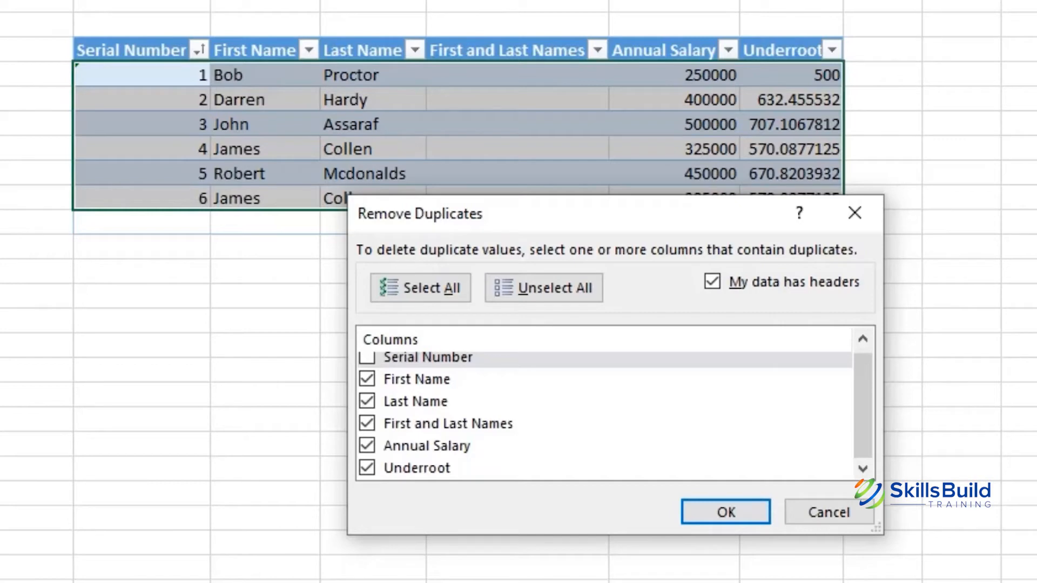
drag(421, 213, 386, 266)
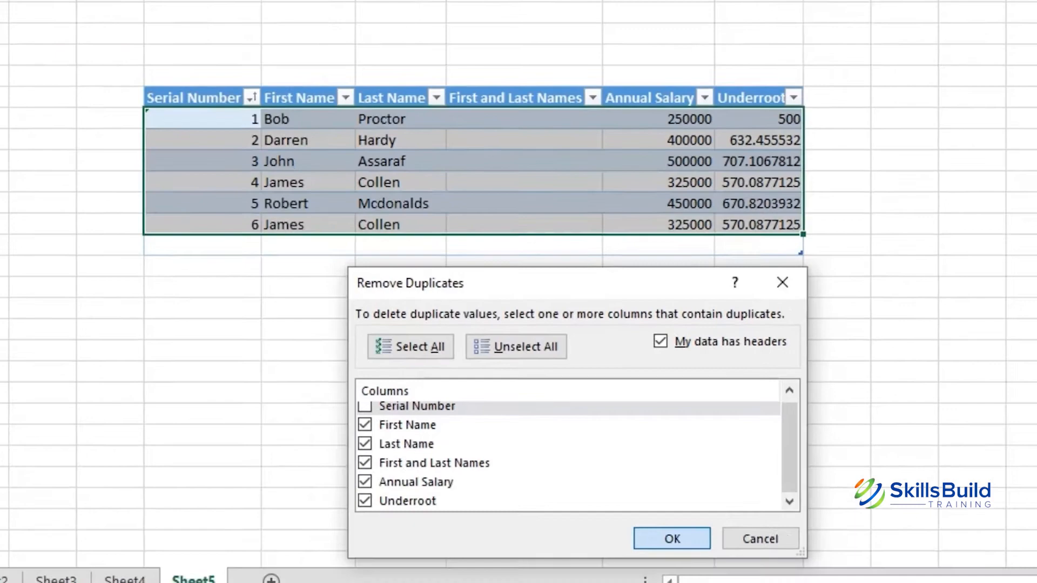
click(689, 564)
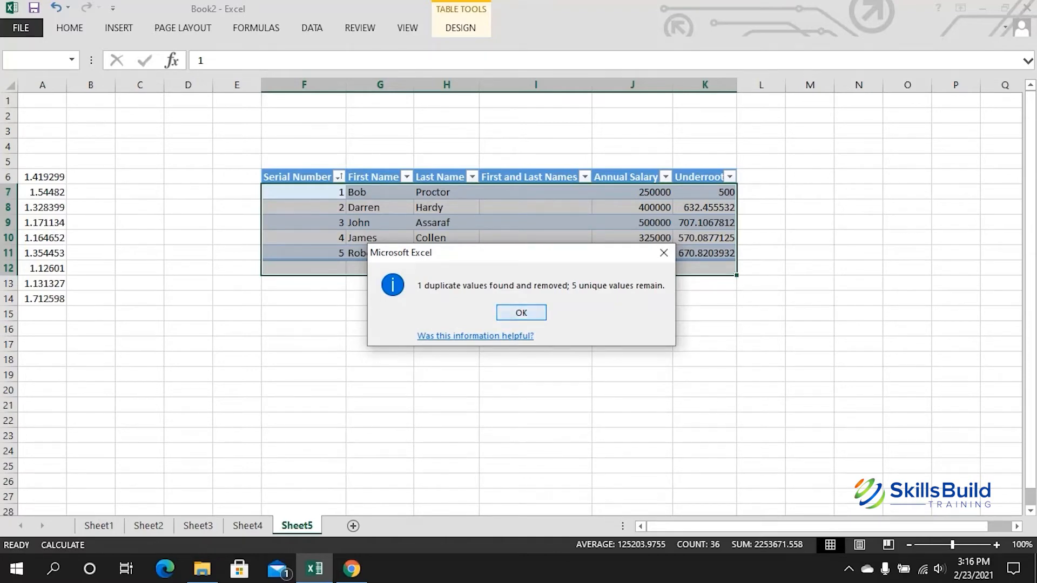
Step: Close the duplicate-removal summary and select cell L7 for the new column
key(Return)
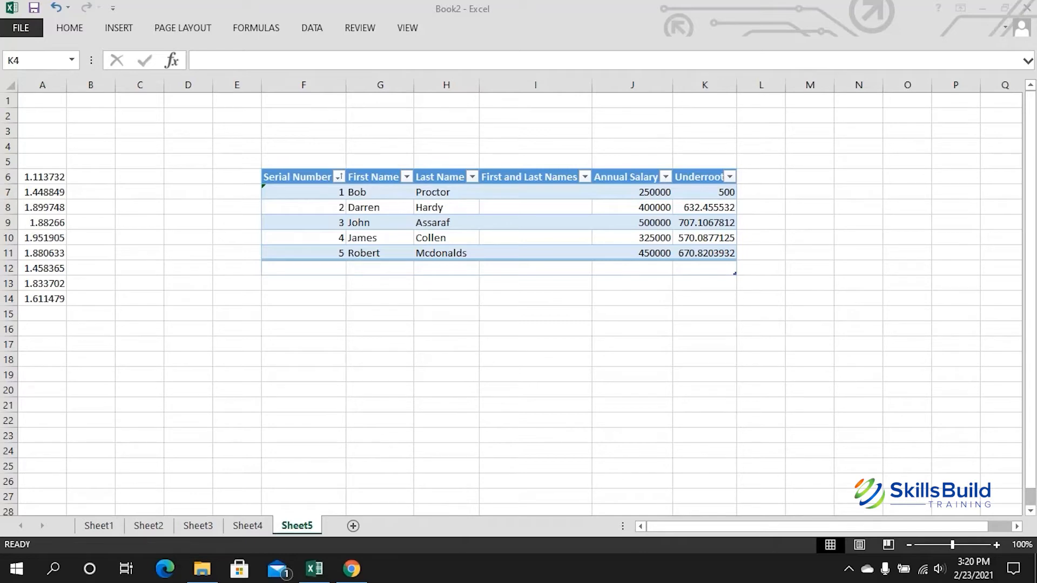
click(760, 192)
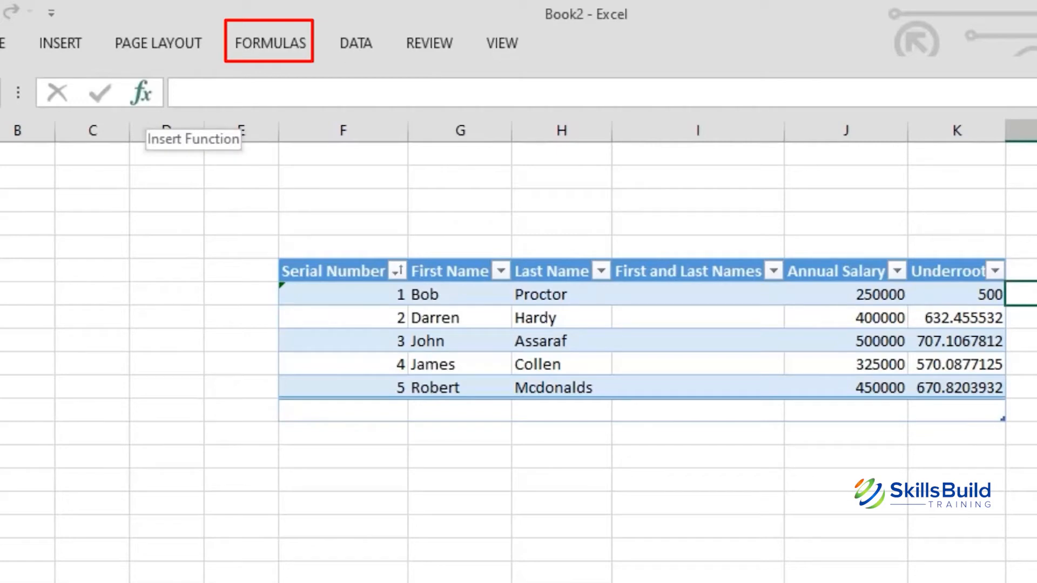
Step: Insert the IF function into cell L7 from the Insert Function dialog
click(141, 93)
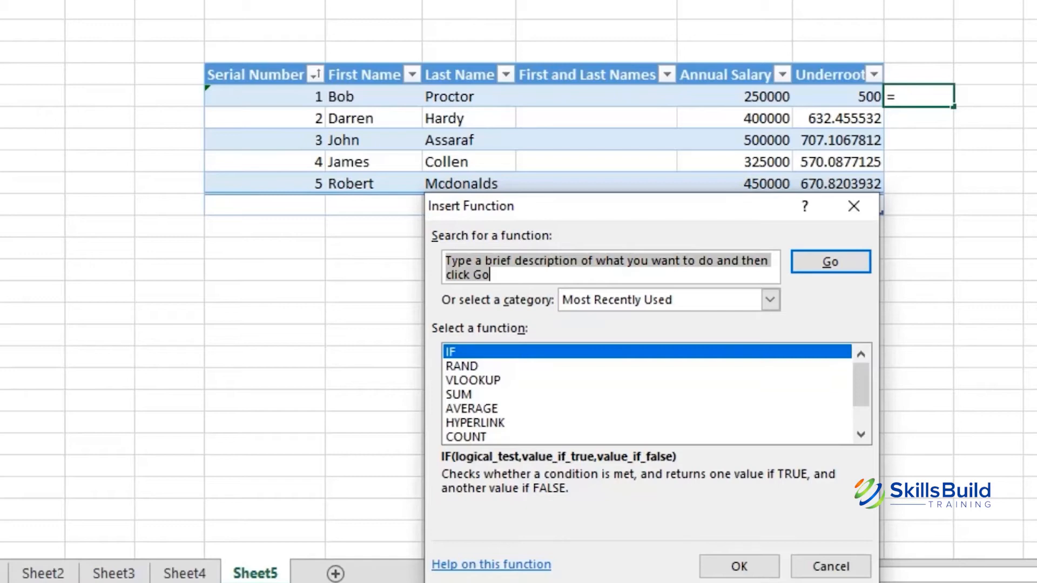
click(739, 566)
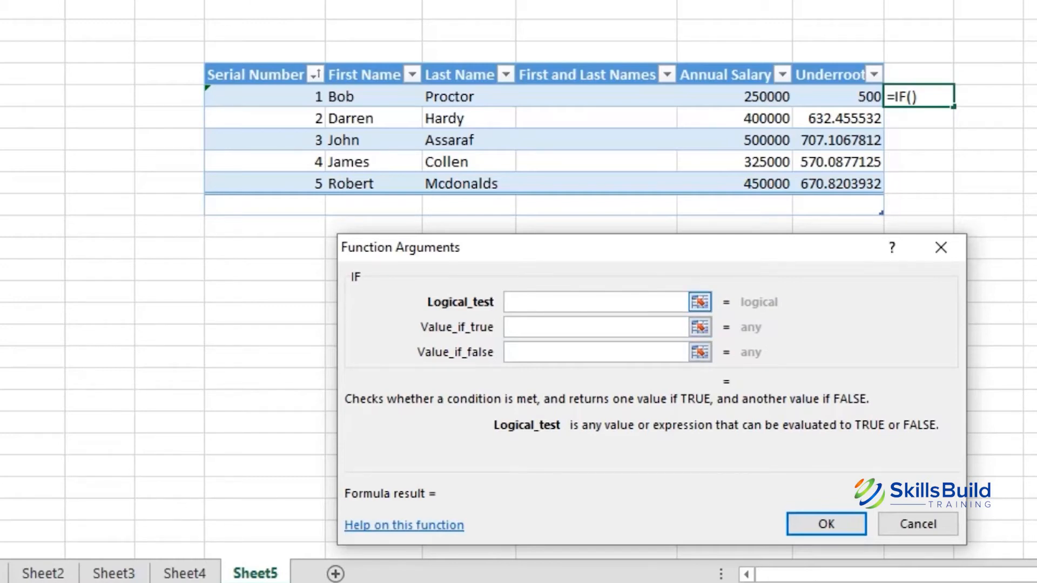
Step: Set the IF logical test to the row's Annual Salary (J7) < 300000
click(699, 302)
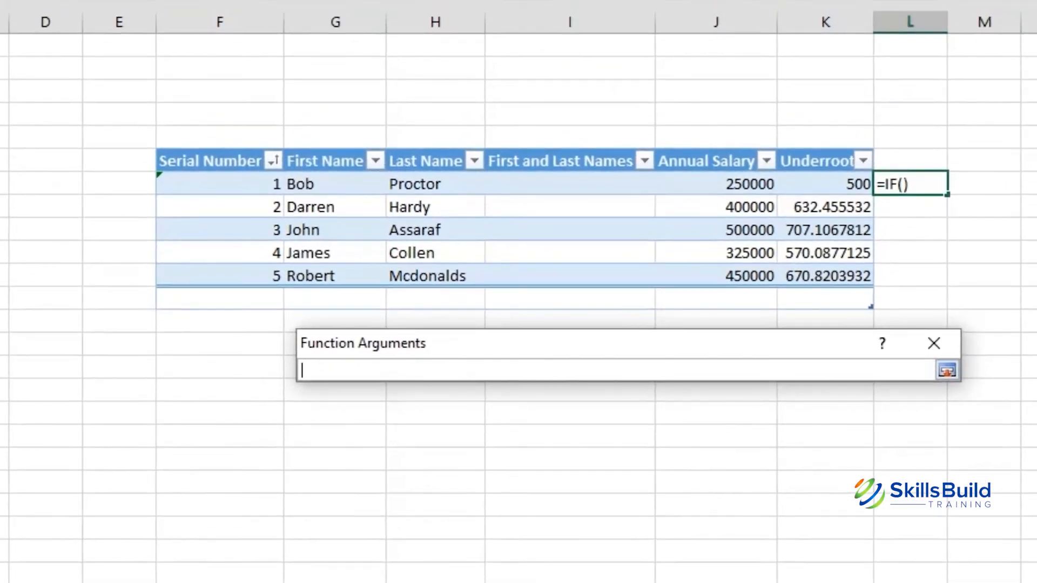
click(716, 206)
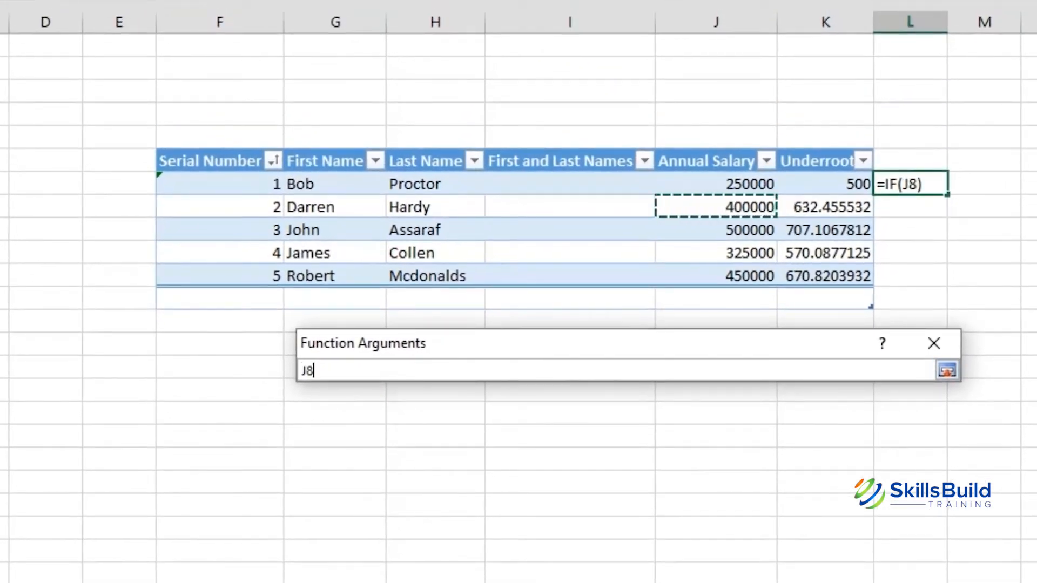
click(716, 184)
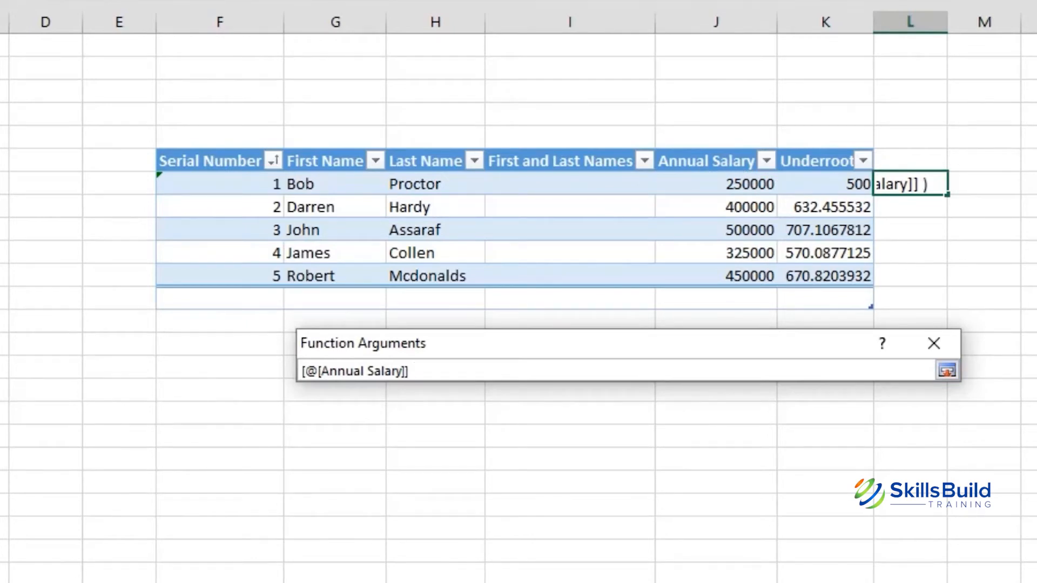
text(< 30)
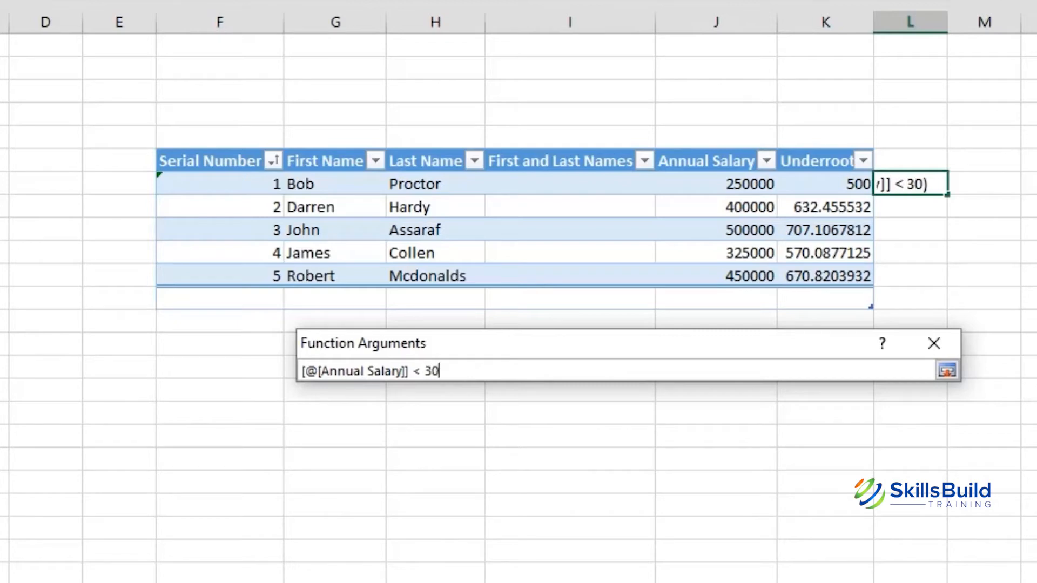
text(0000)
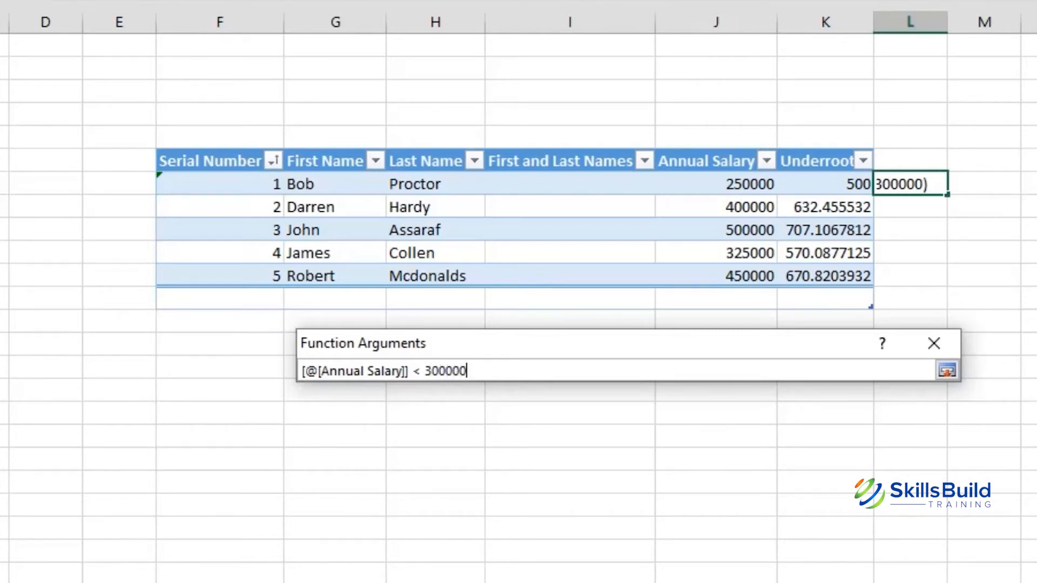
click(947, 370)
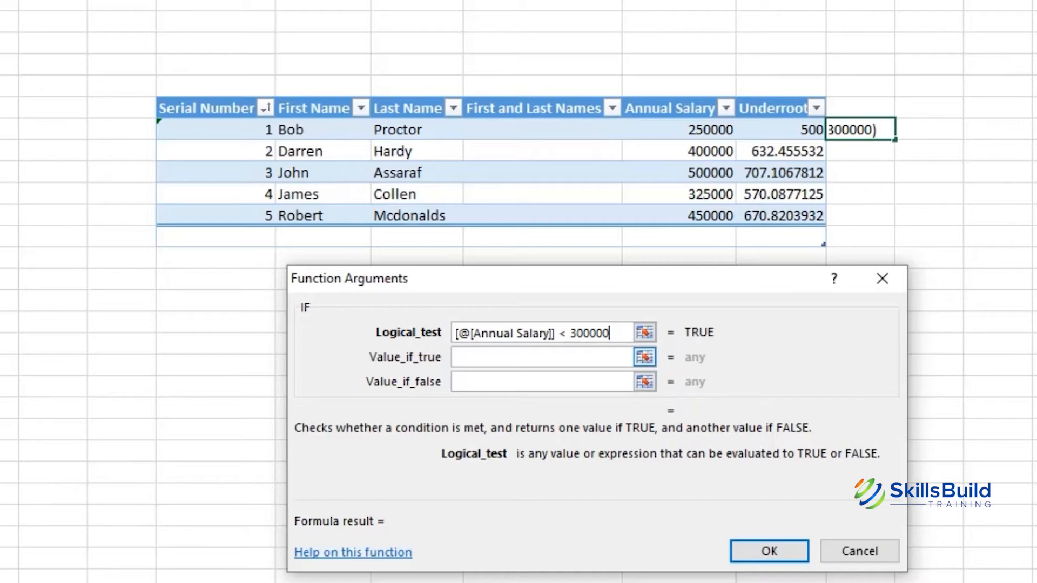
Step: Set Value_if_true to Annual Salary + Annual Salary * 10%, giving 275000 for L7
click(644, 357)
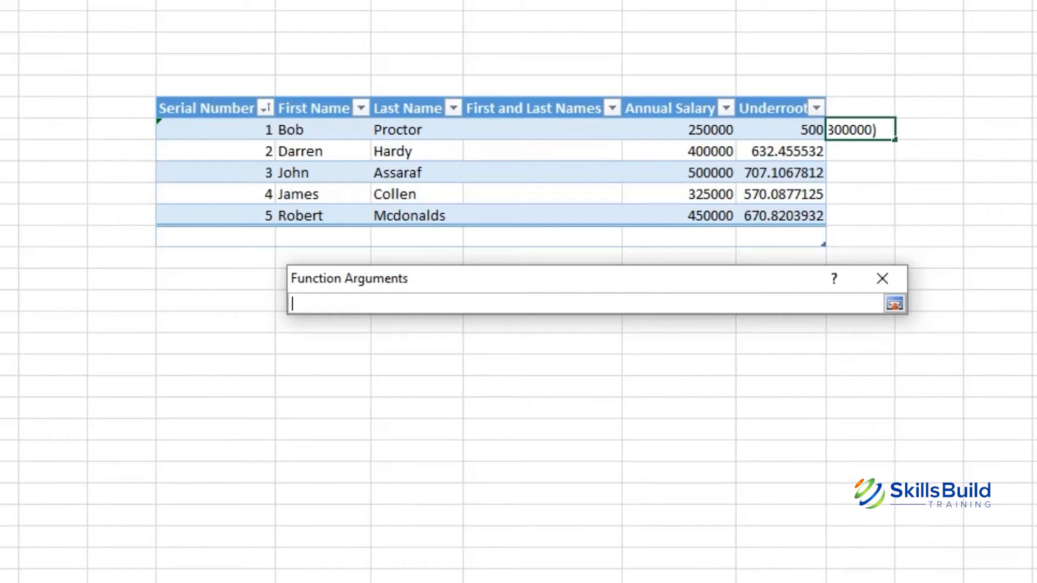
click(679, 130)
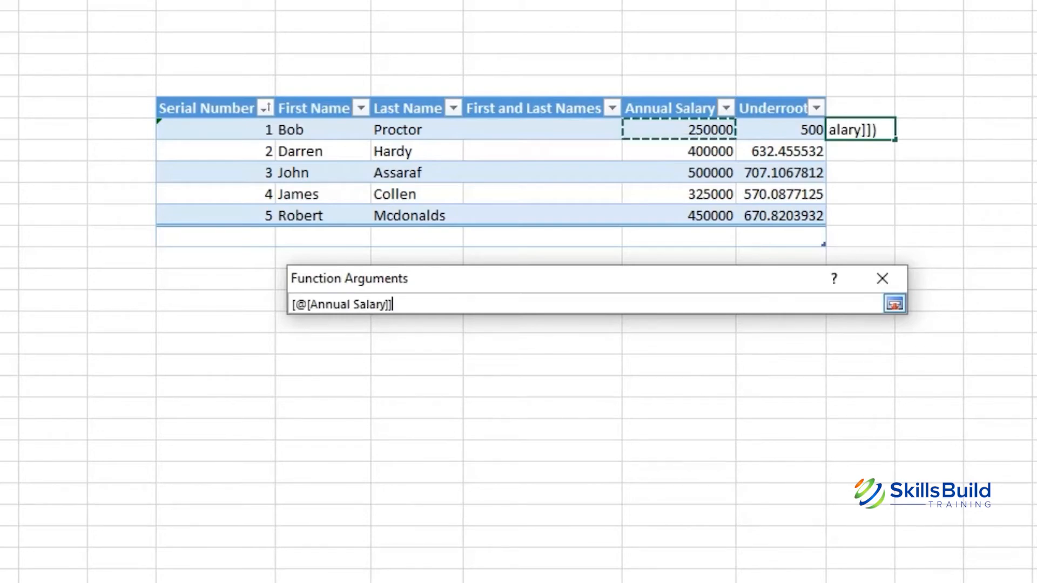
text(+)
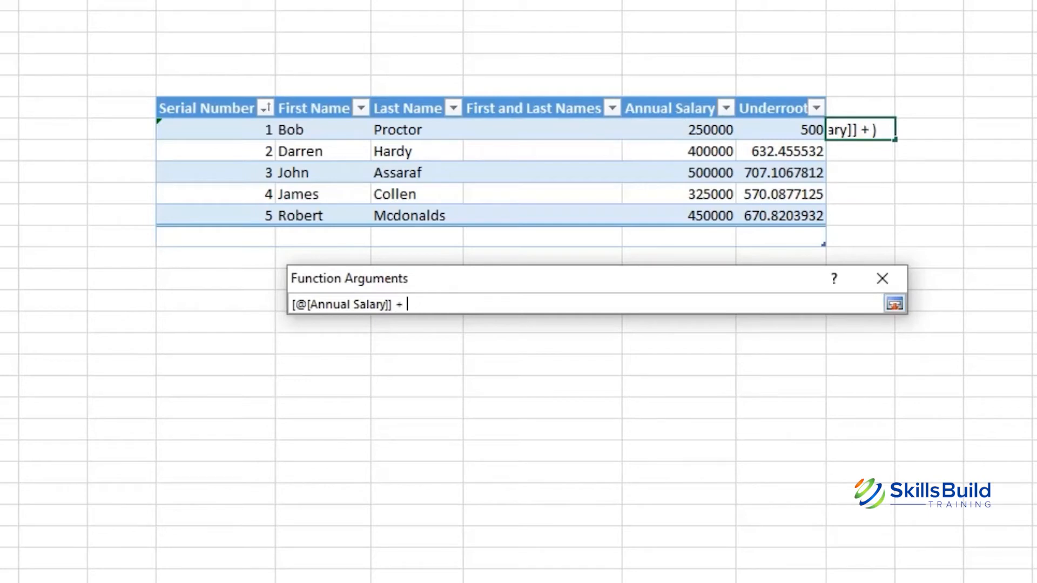
click(679, 129)
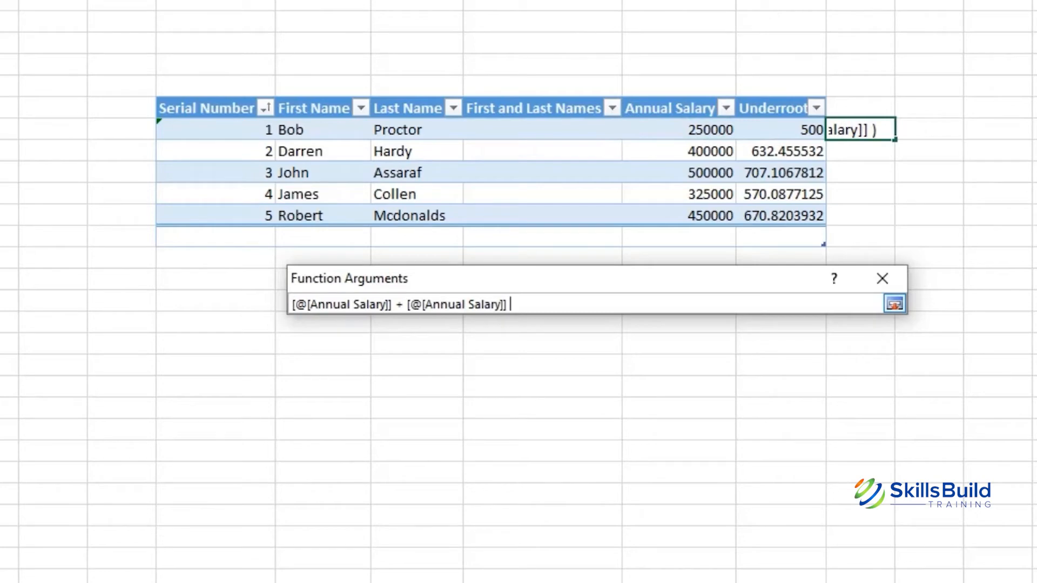
text(* 2)
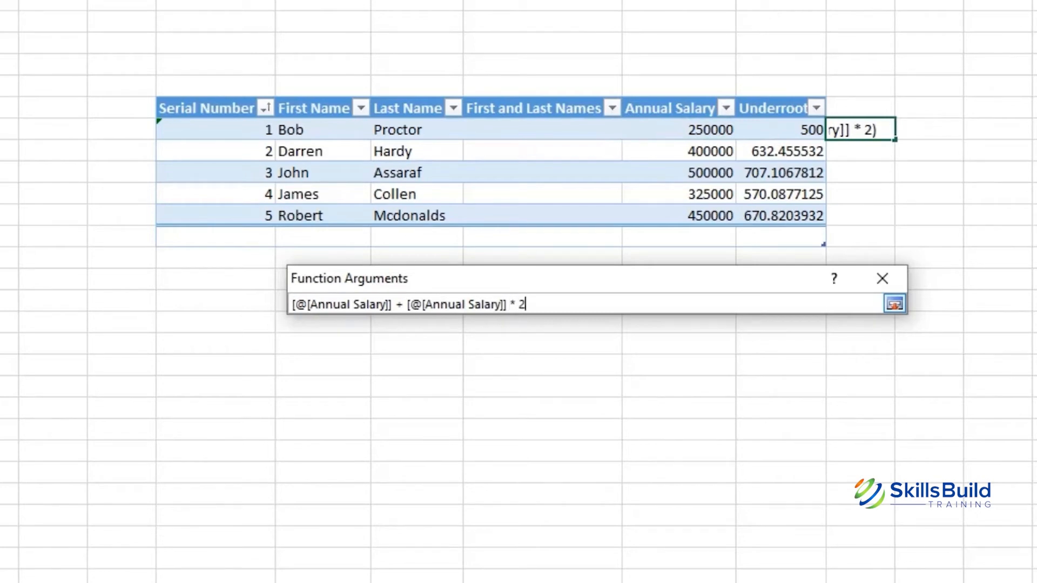
key(BackSpace)
text(10%)
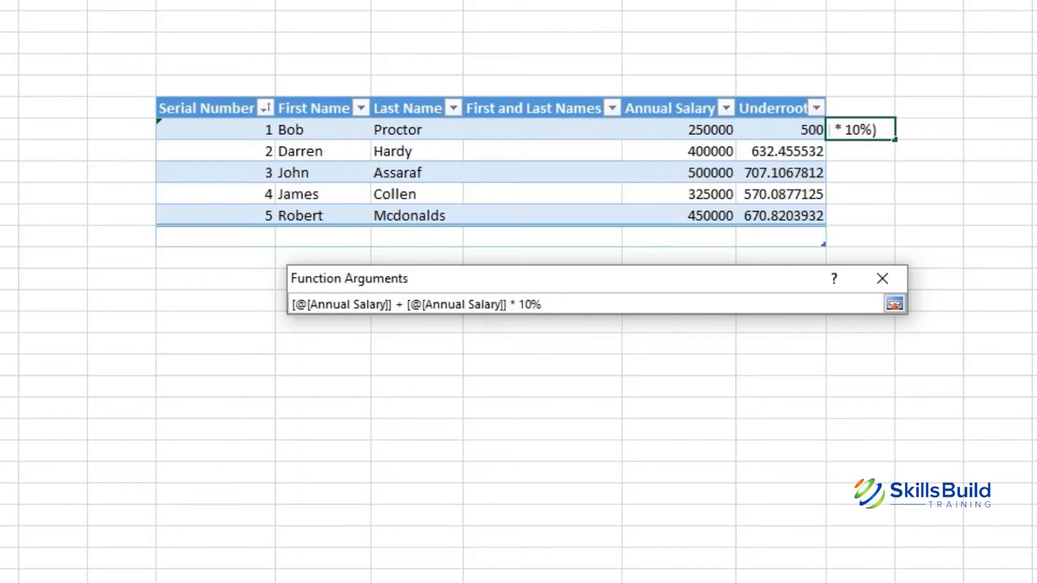
key(Return)
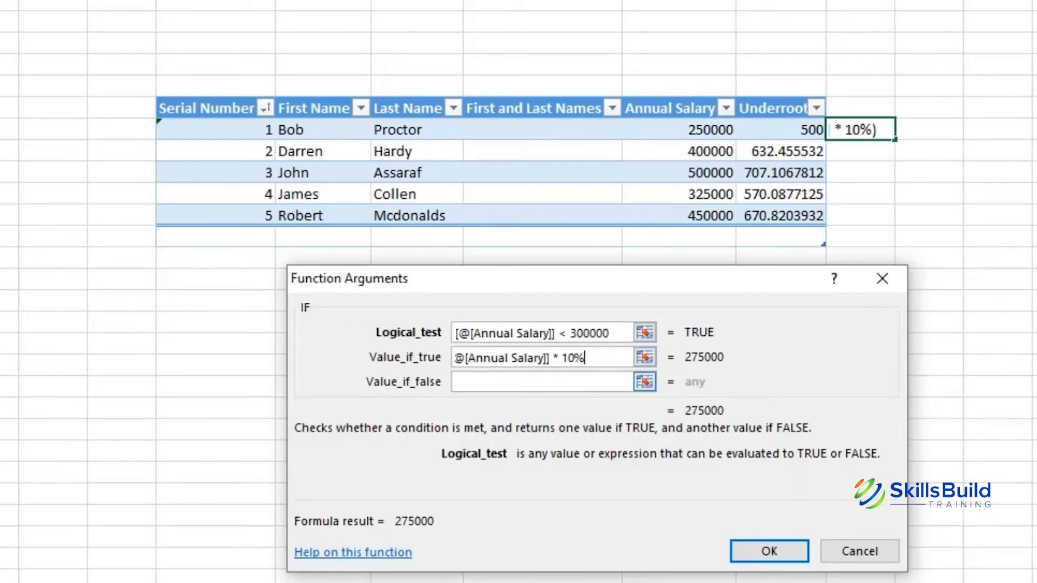
key(Left)
key(Left)
key(Left)
key(Left)
key(Left)
key(Left)
key(Left)
key(Left)
key(Left)
key(Left)
key(Left)
key(Left)
key(Left)
key(Left)
key(Left)
key(Left)
key(Left)
key(Left)
key(Left)
key(Left)
key(Left)
key(Left)
key(Left)
key(Left)
key(Left)
key(Left)
key(Left)
key(Left)
key(Left)
key(Left)
key(Left)
key(Left)
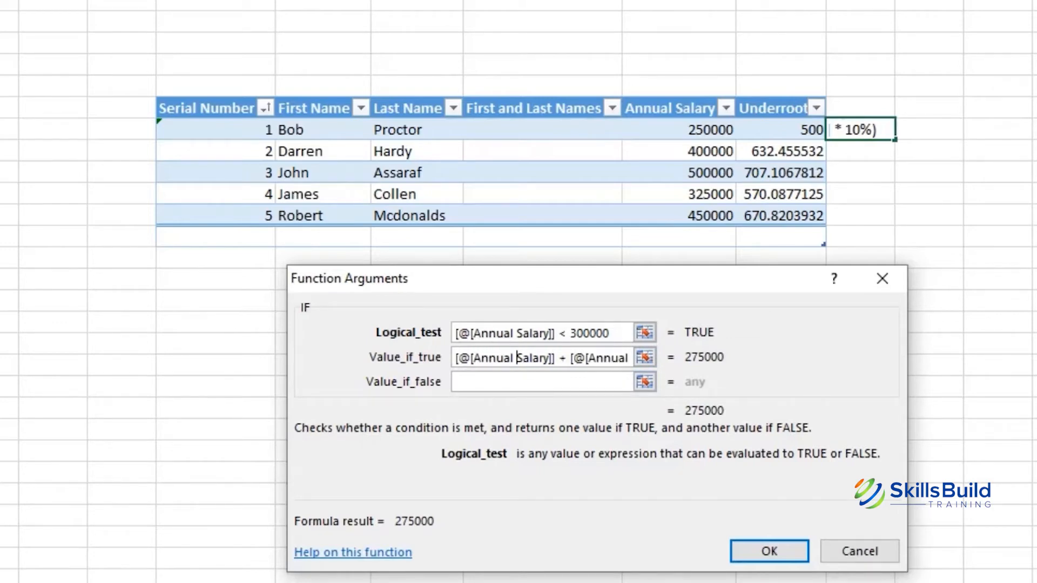
key(Right)
key(Right)
key(Right)
key(Right)
key(Right)
key(Right)
key(Right)
key(Right)
key(Right)
key(Right)
key(Right)
key(Right)
key(Right)
key(Right)
key(Right)
key(Right)
key(Right)
key(Right)
key(Right)
key(Right)
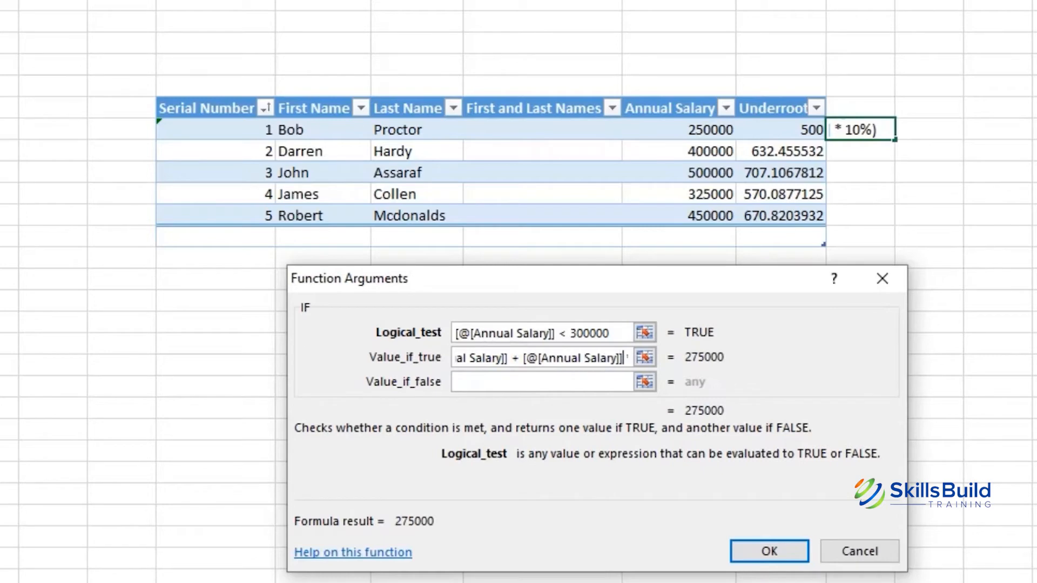
key(Right)
key(Right)
key(Right)
key(Right)
key(Right)
key(Right)
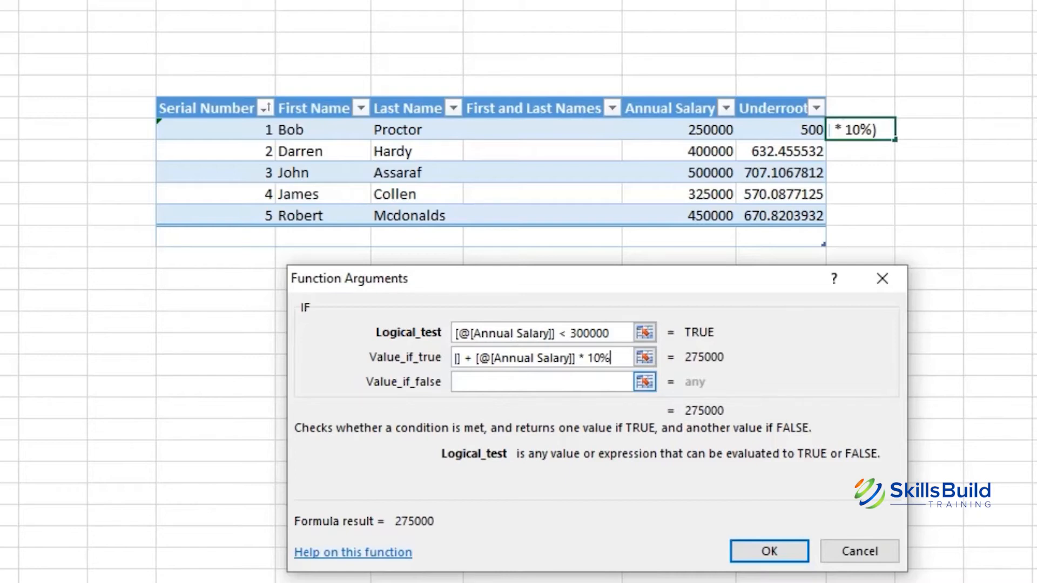
Step: Set Value_if_false to the row's unchanged Annual Salary
click(644, 382)
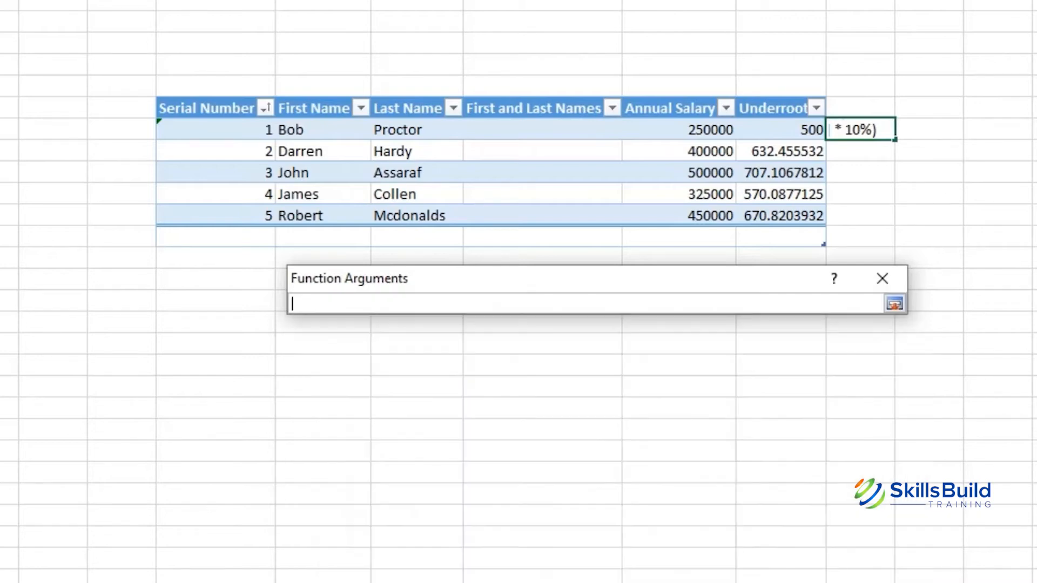
click(678, 129)
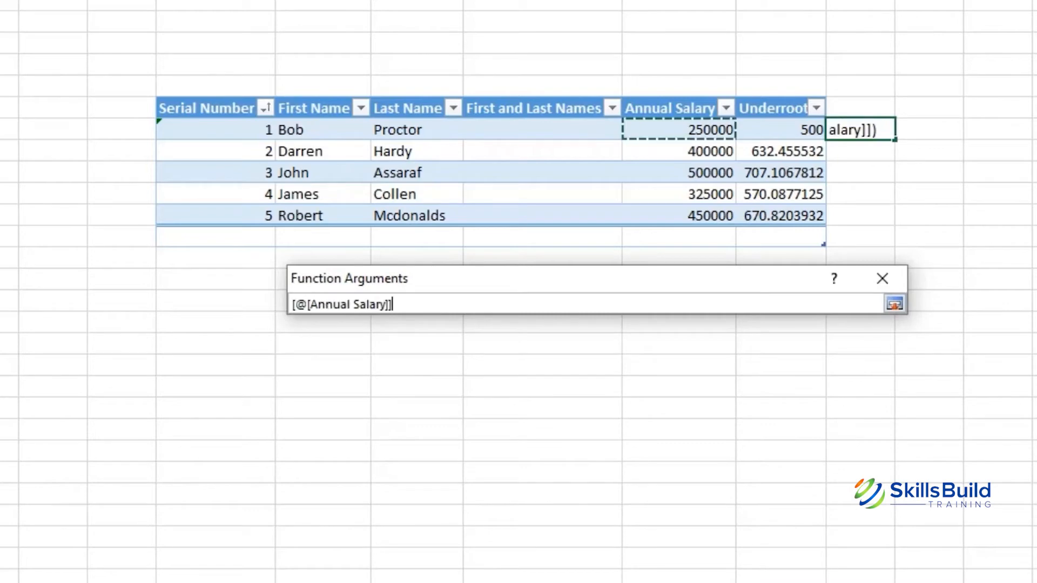
key(Return)
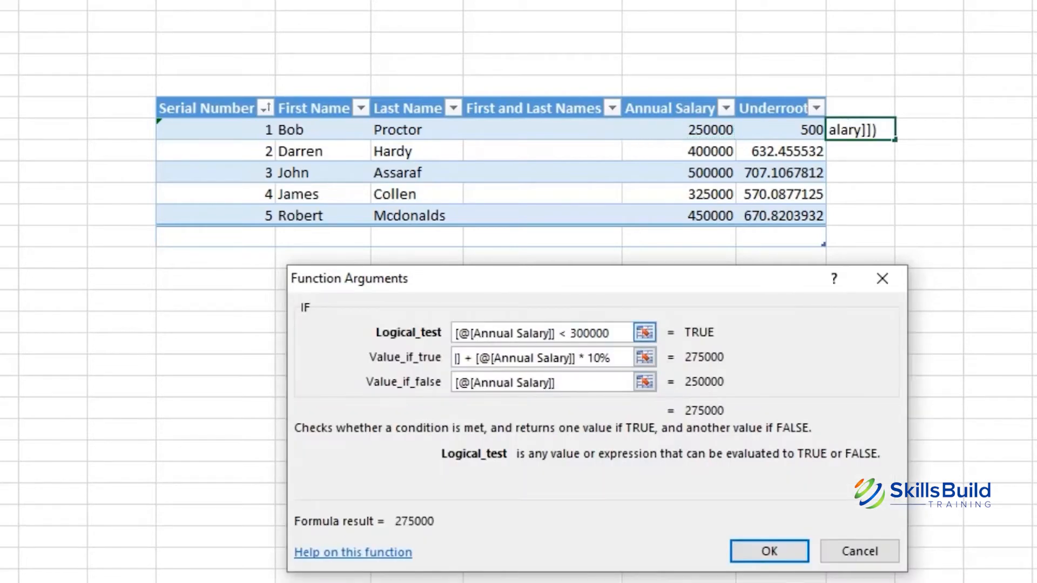
Step: Review the three IF arguments and commit the formula to fill the new column
drag(610, 333, 455, 332)
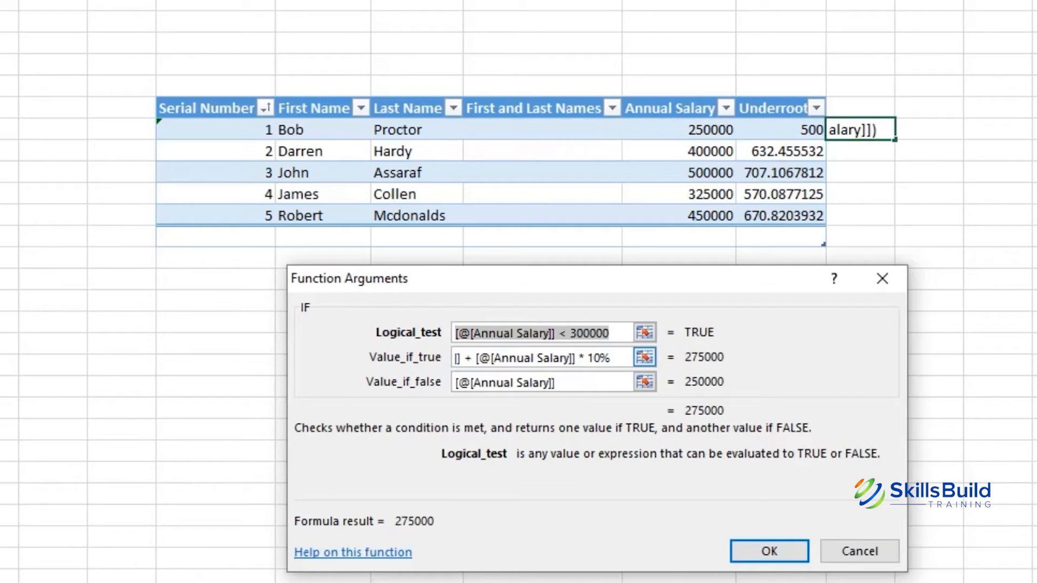
drag(610, 358, 473, 357)
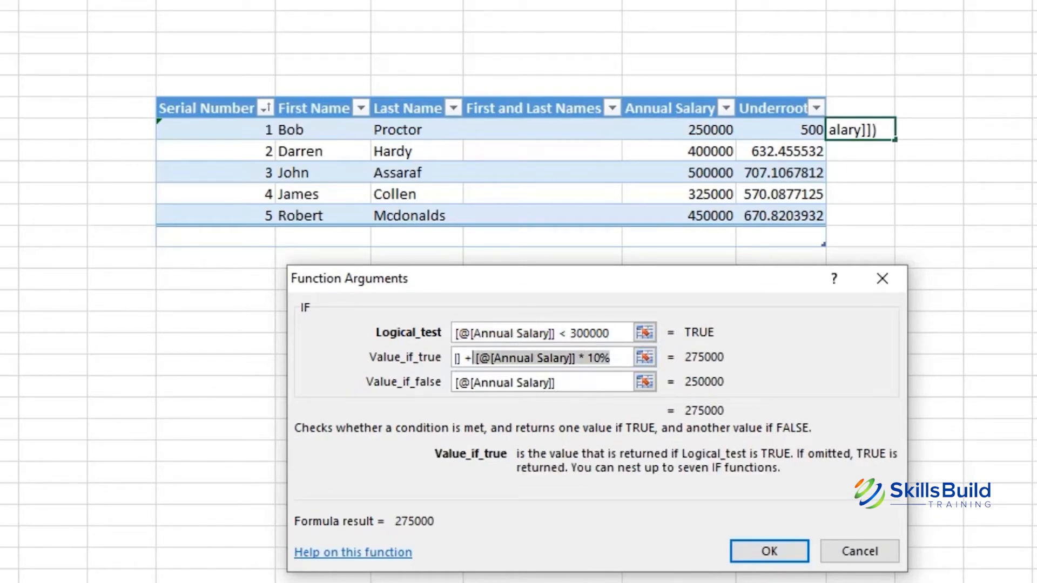
click(577, 333)
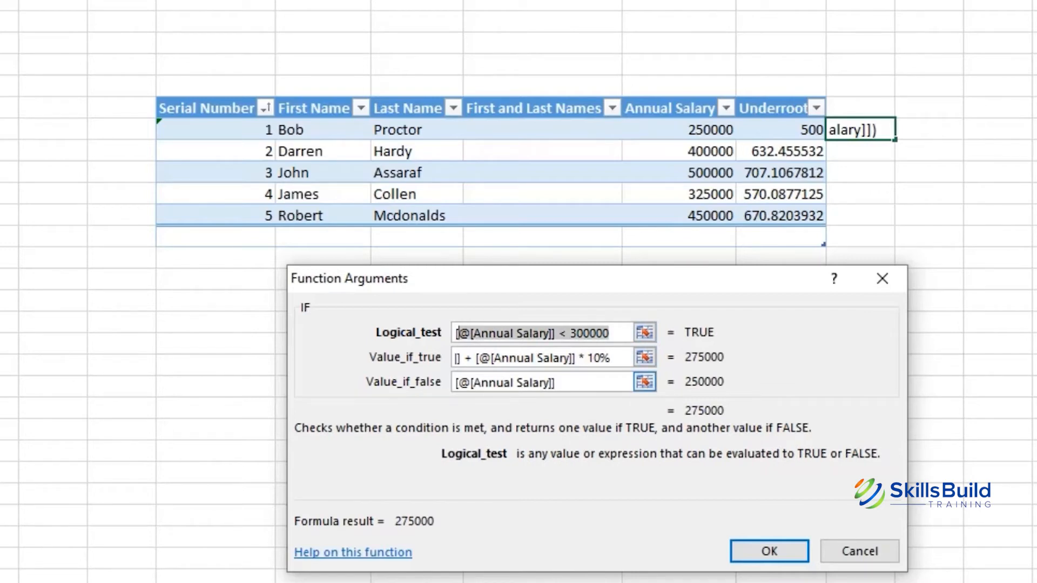
click(561, 383)
drag(556, 382, 455, 382)
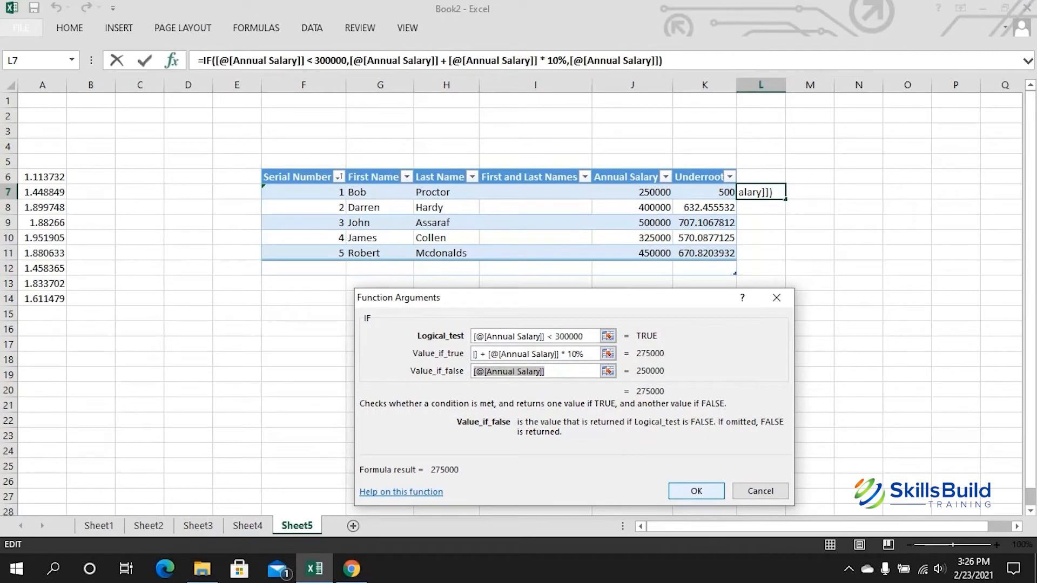
key(Return)
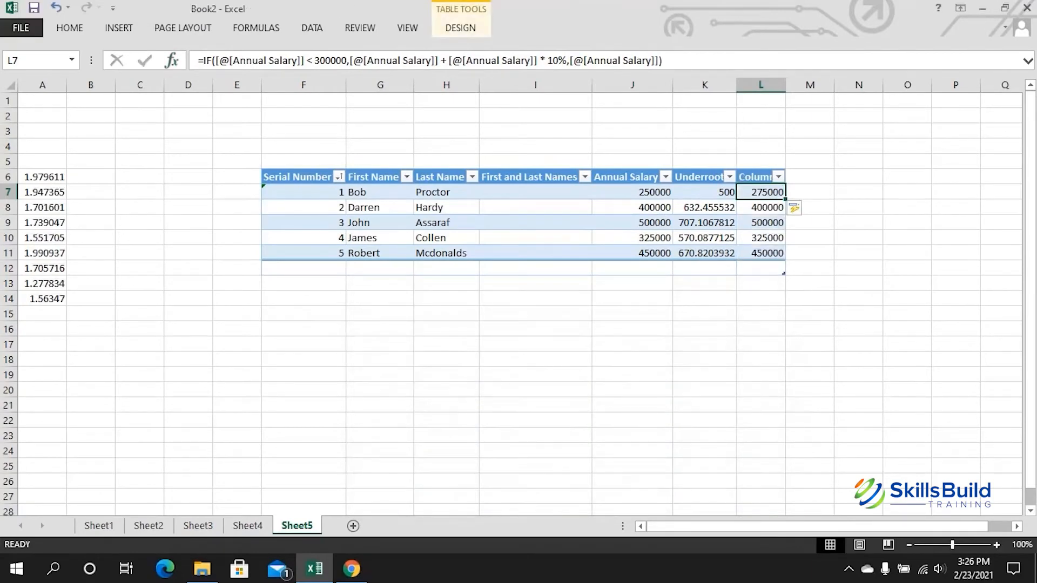
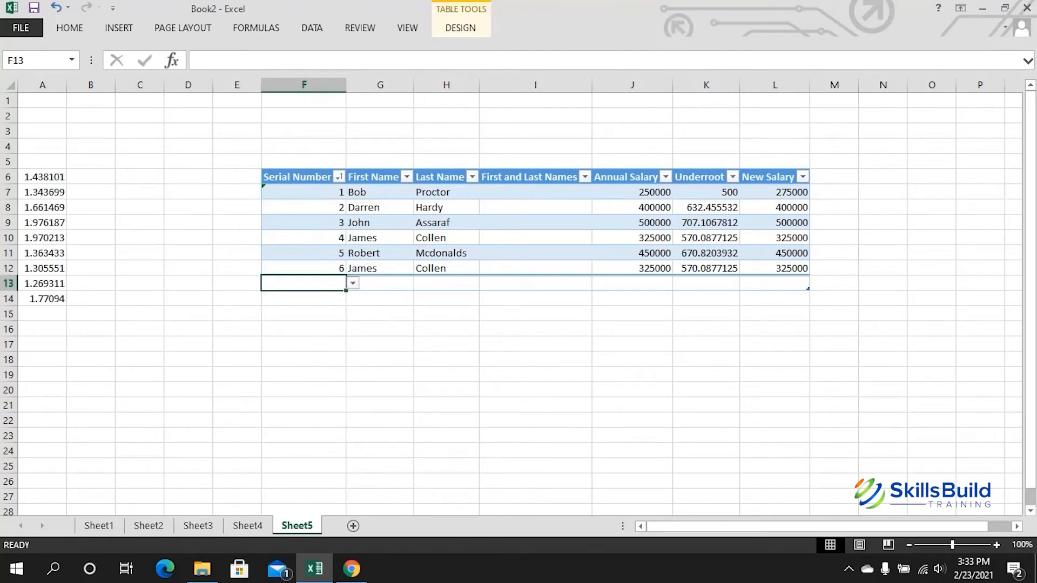
Step: Select the salary table, check the two James rows' 325000 salaries, and pick cell M12
drag(297, 177, 772, 283)
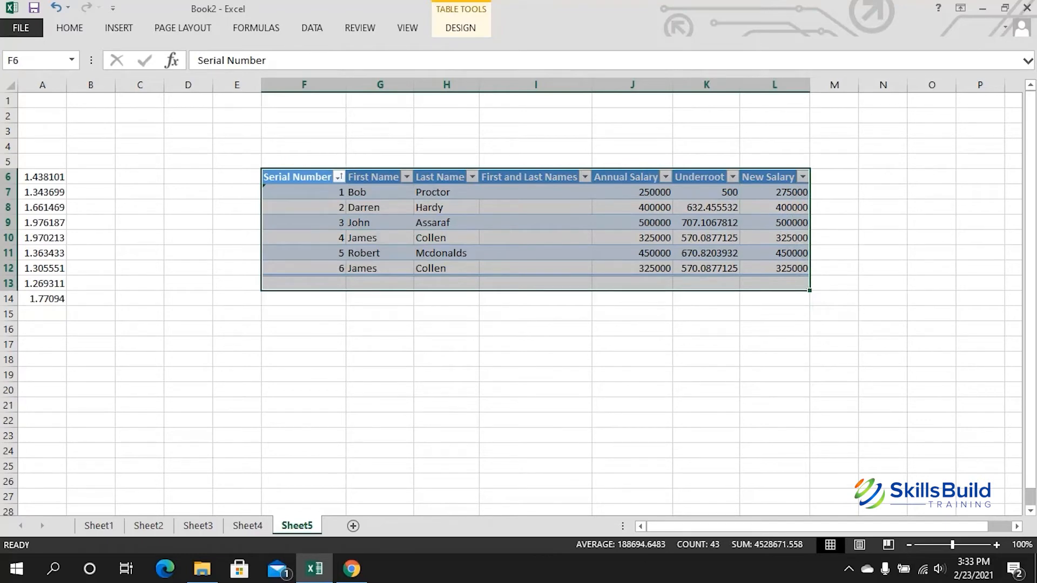
click(380, 269)
click(380, 239)
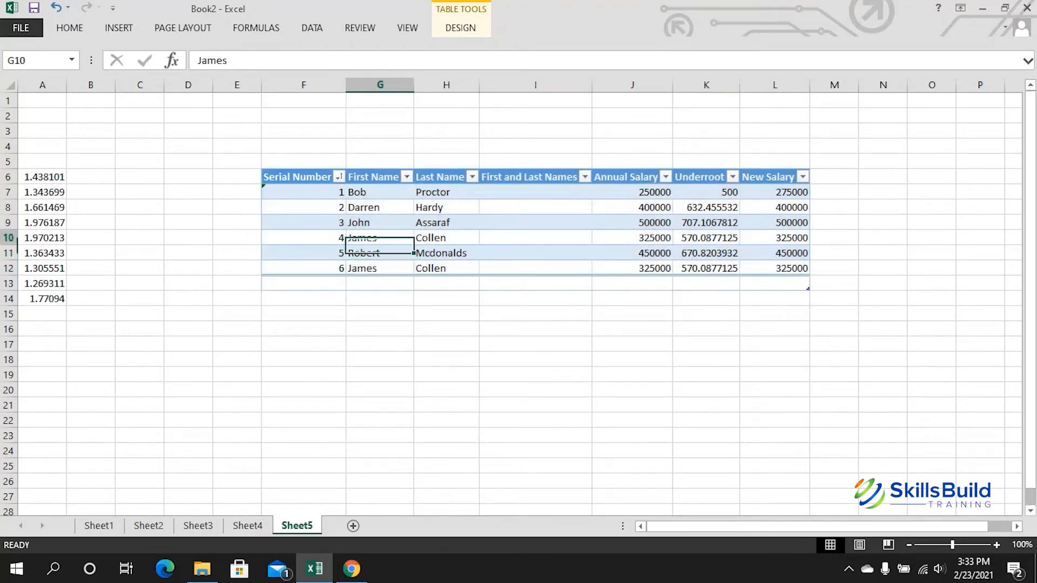
click(632, 238)
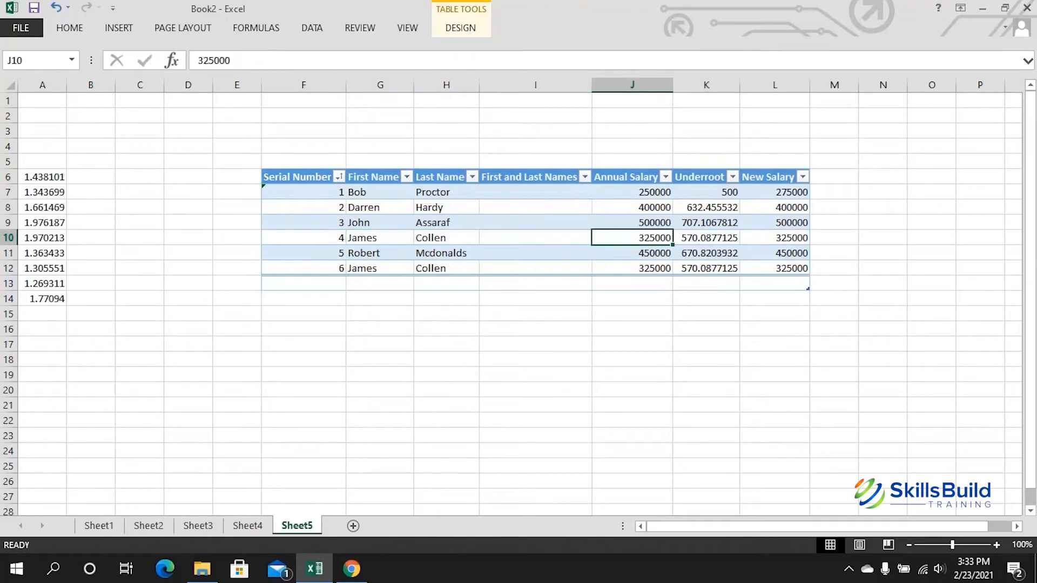
click(632, 268)
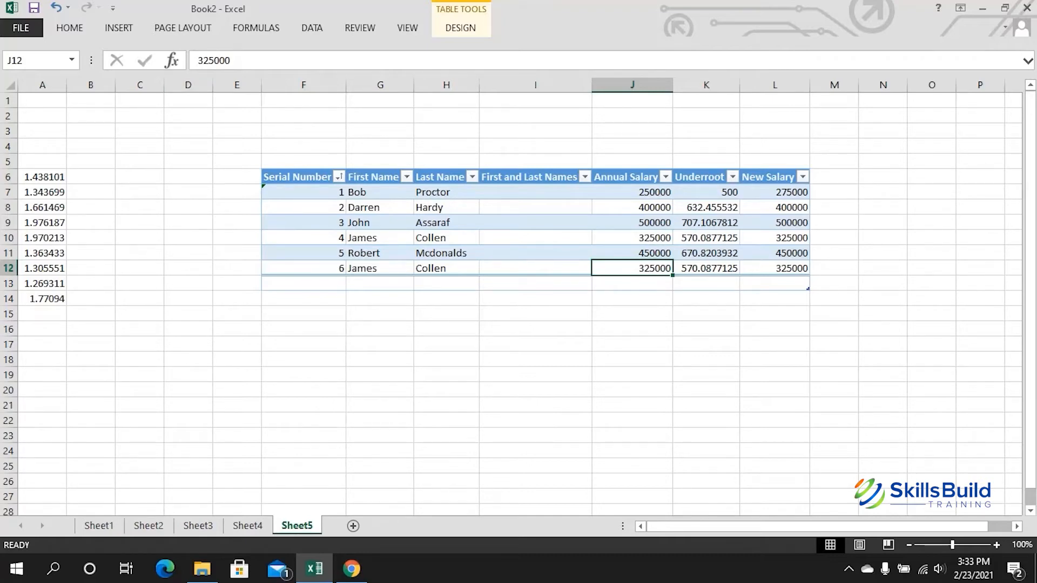
click(834, 269)
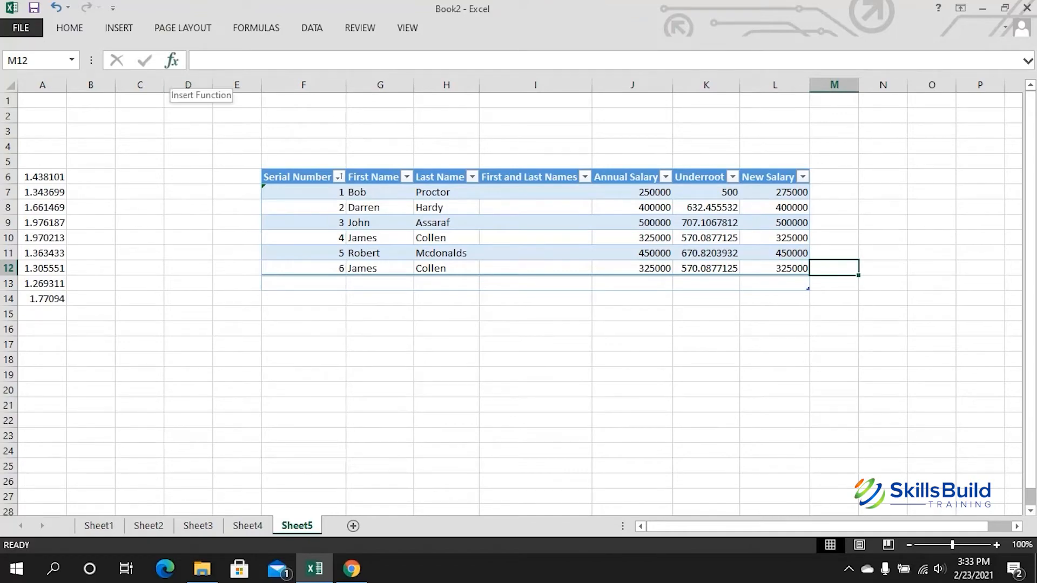
Step: Insert SUMIFS in M12 with the Annual Salary column as Sum_range
click(172, 60)
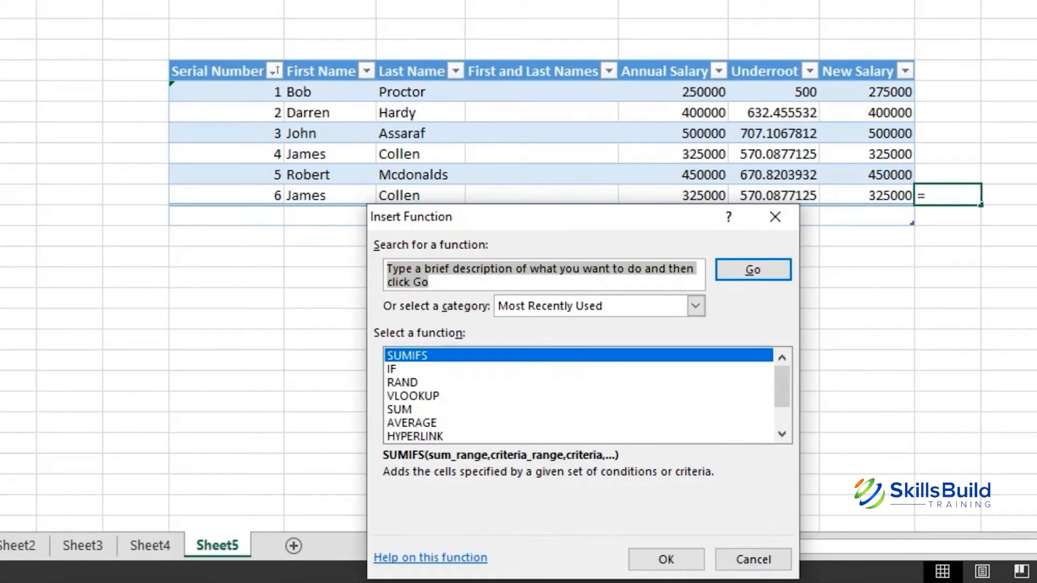
key(Return)
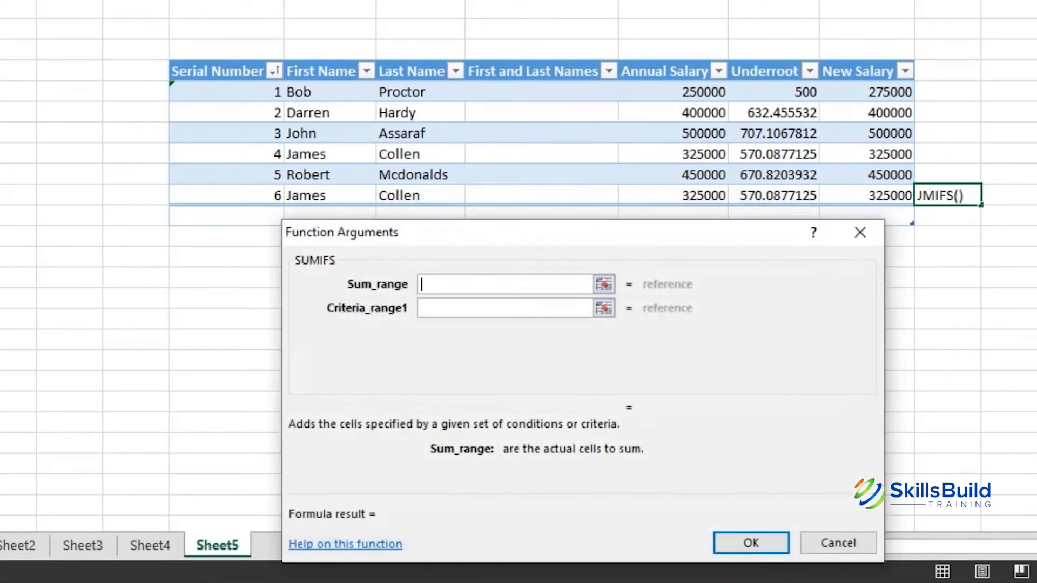
drag(572, 233, 580, 9)
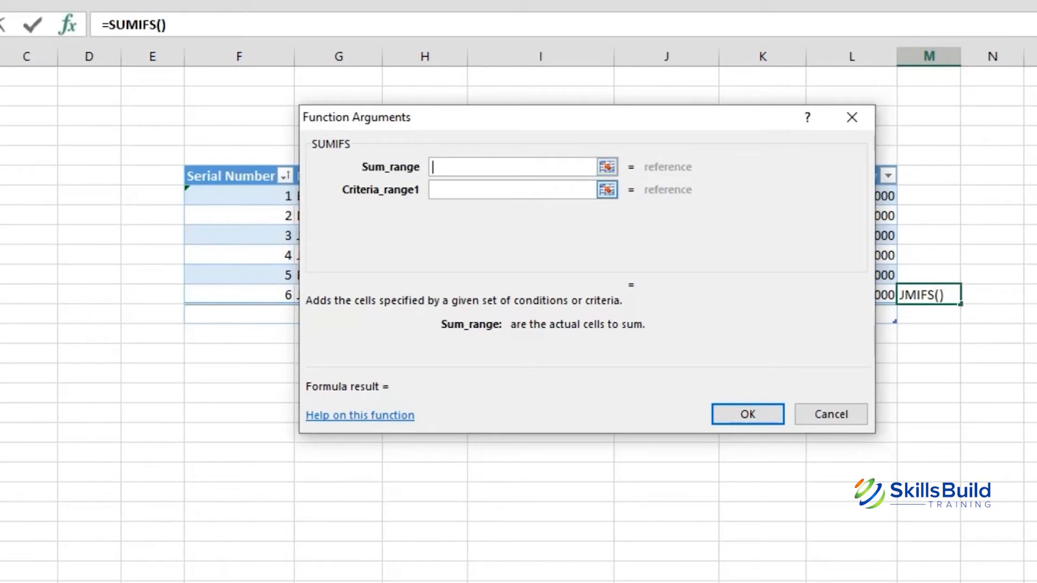
click(607, 166)
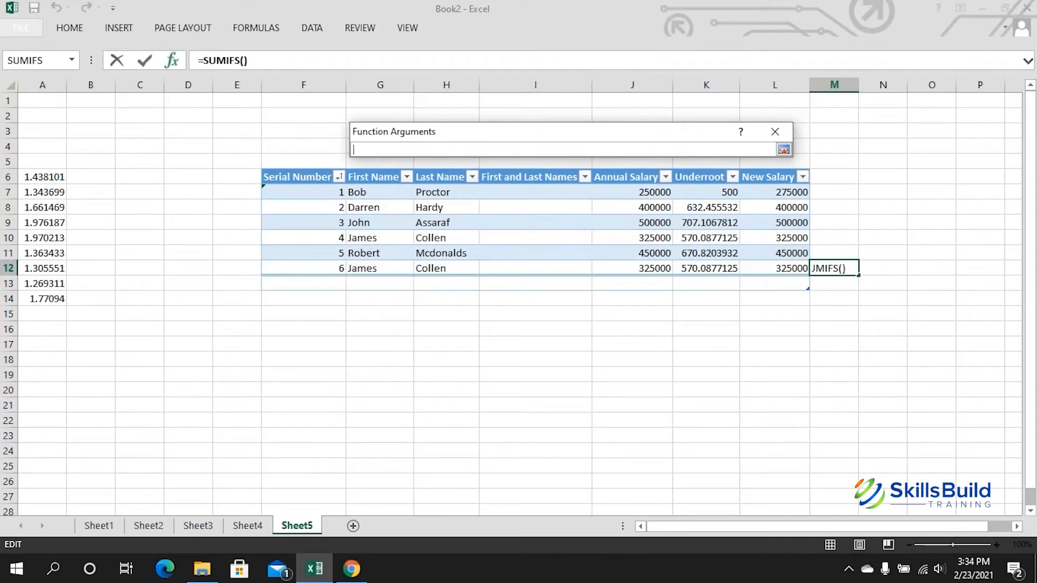
drag(632, 193, 662, 272)
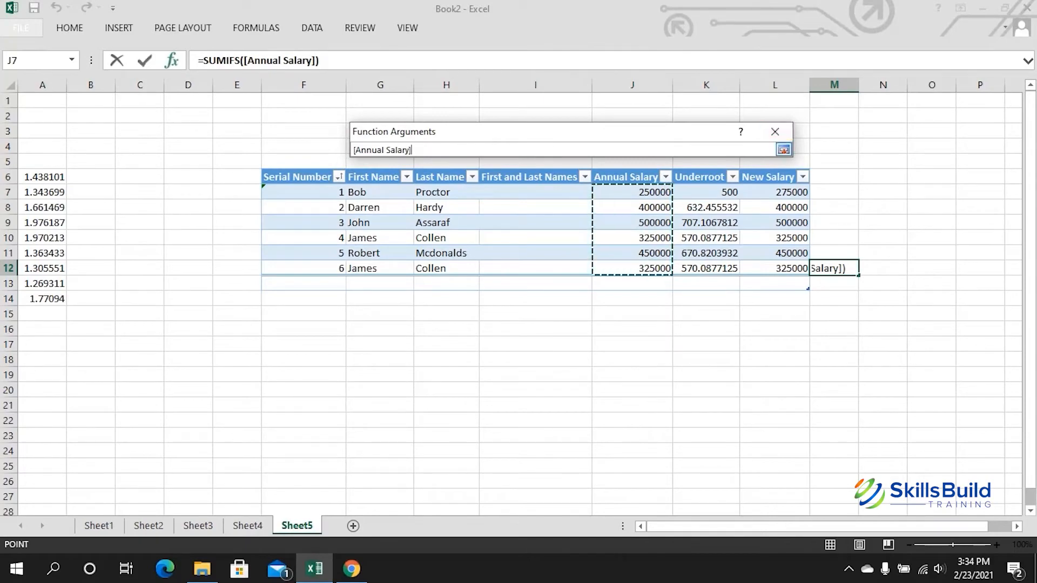
click(775, 131)
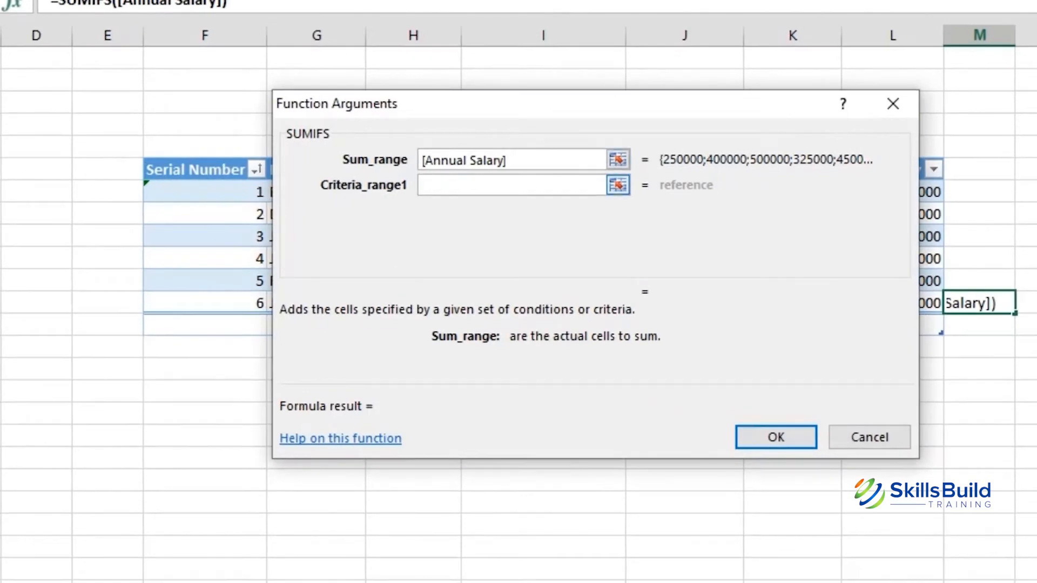
Step: Set Criteria_range1 to the First Name column and Criteria1 to the row's first name G12
click(618, 186)
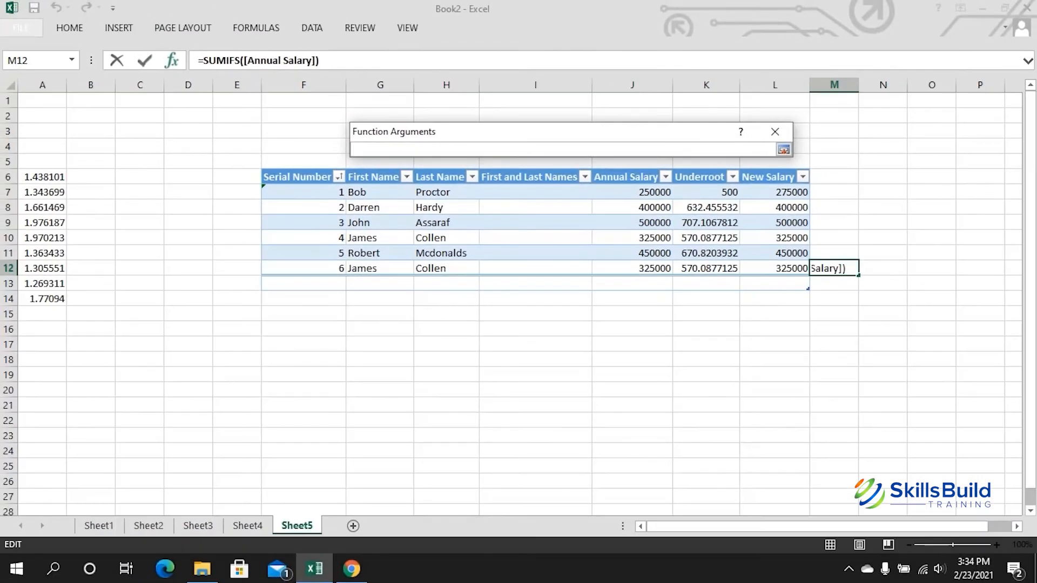
drag(402, 193, 406, 270)
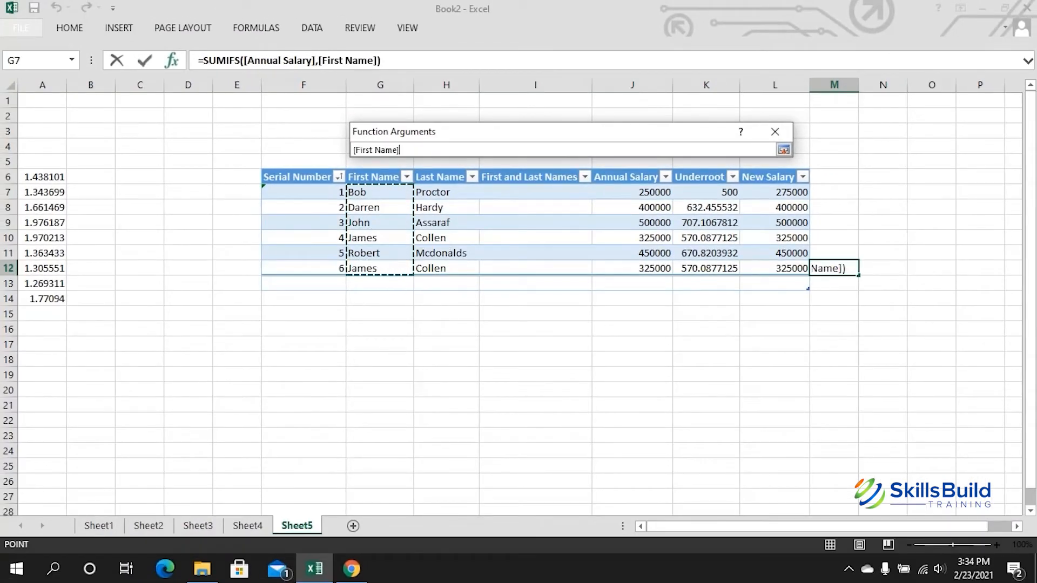
key(Return)
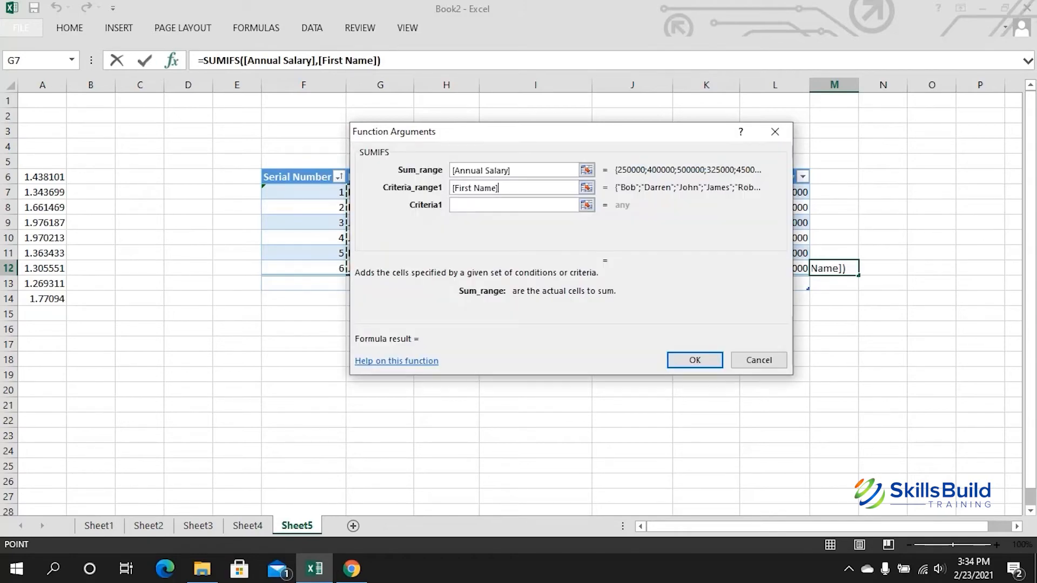
key(Tab)
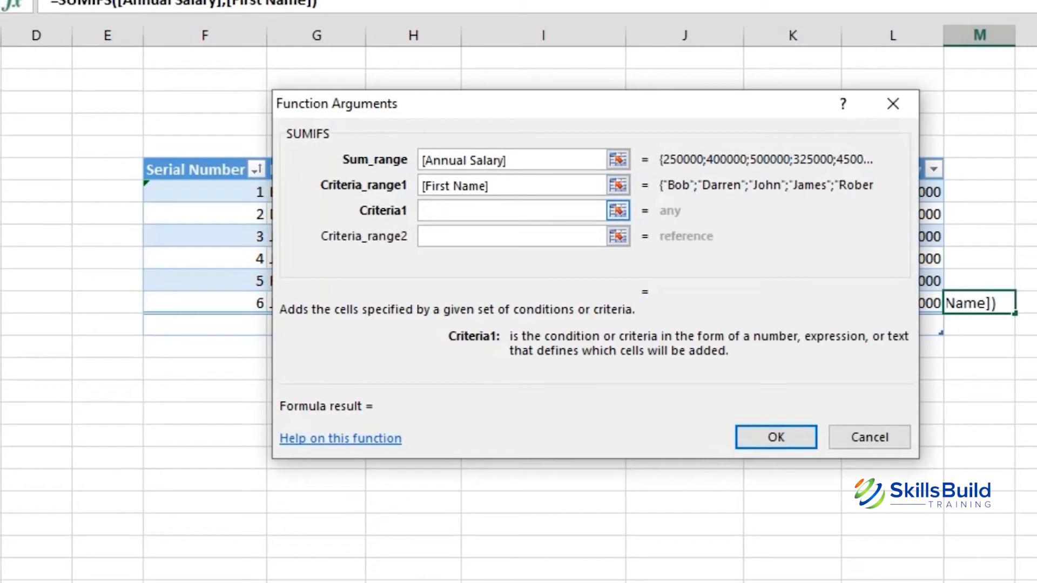
click(618, 210)
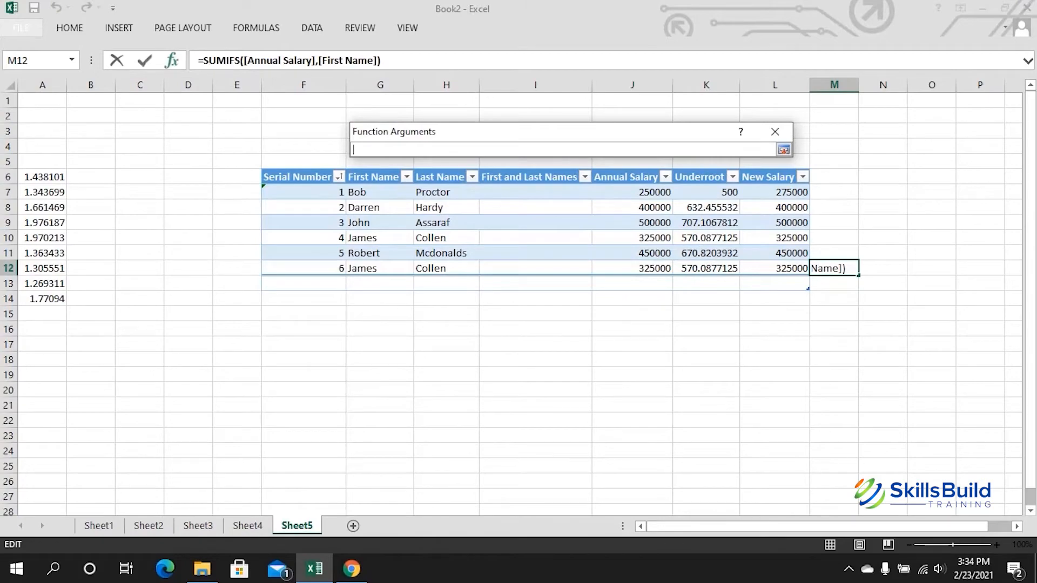
click(380, 268)
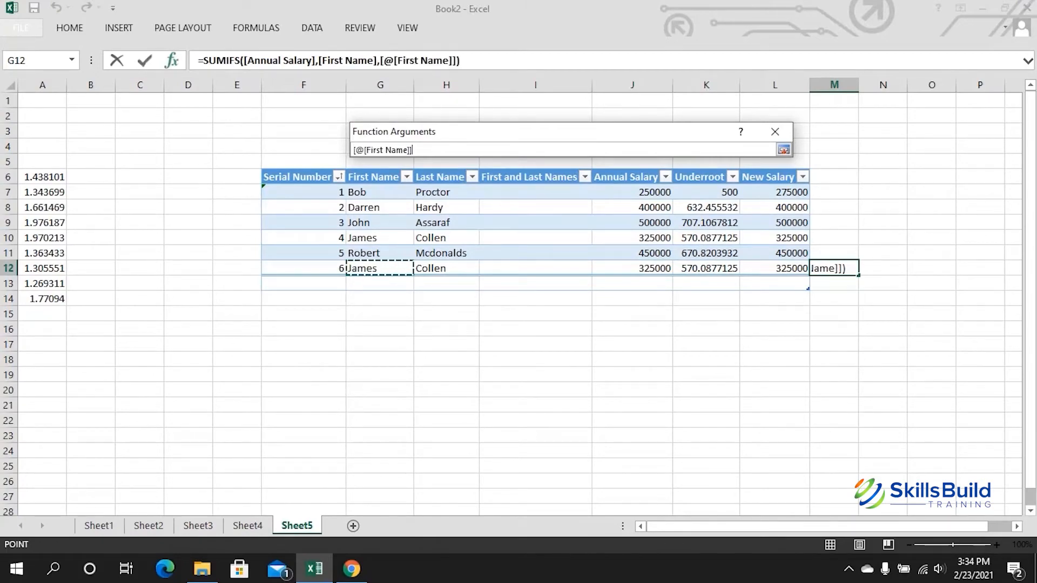
Step: Confirm the SUMIFS arguments, filling the new column with per-name totals, 650000 for James
click(783, 150)
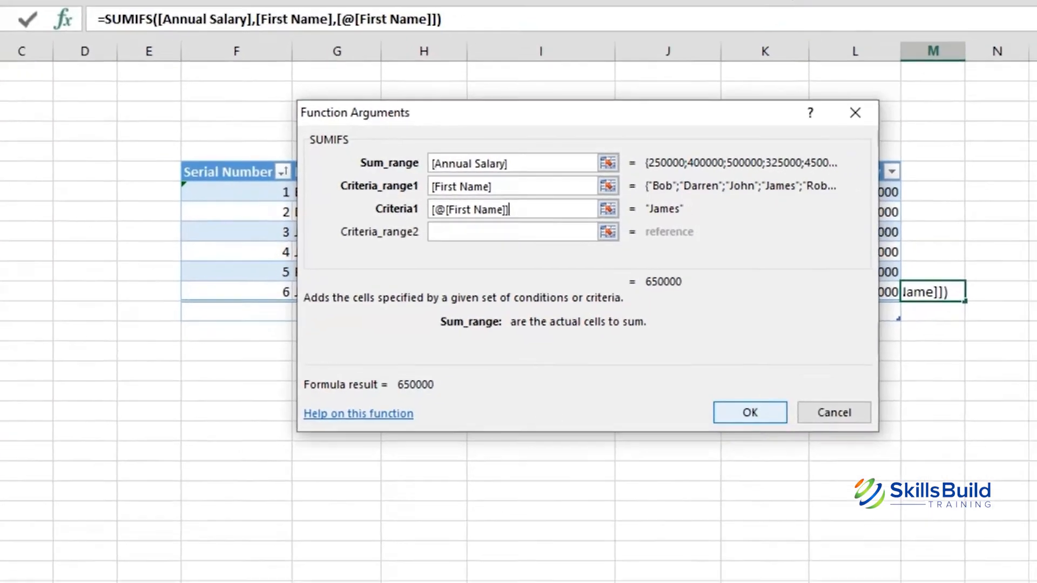
click(776, 437)
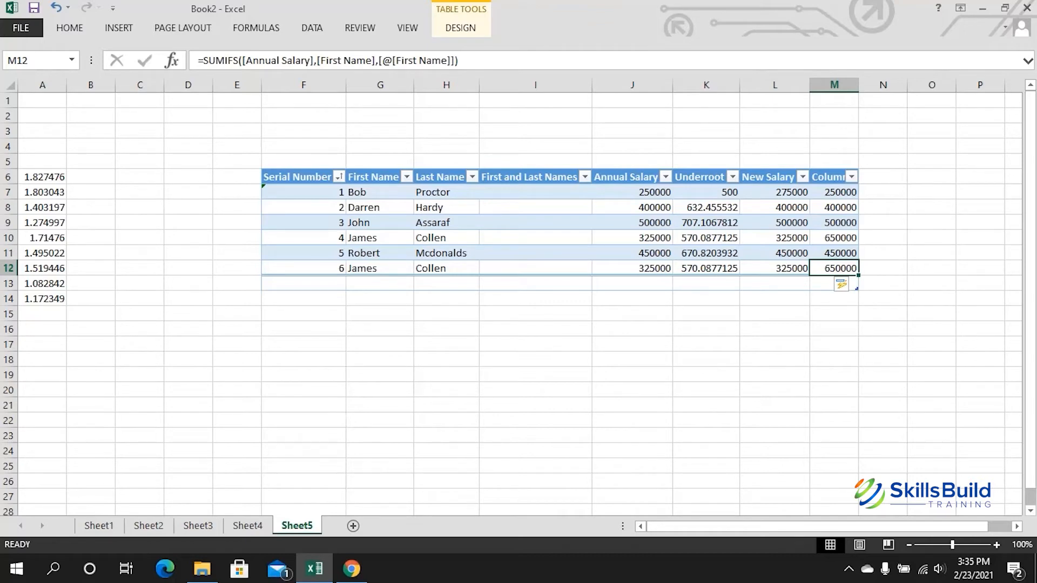
key(Up)
key(Up)
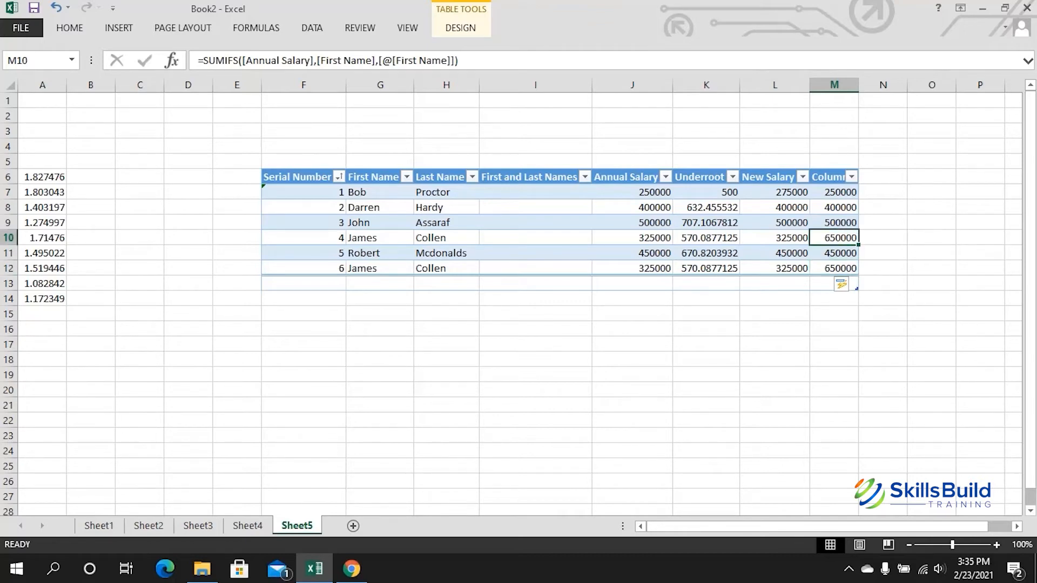
drag(378, 238, 834, 237)
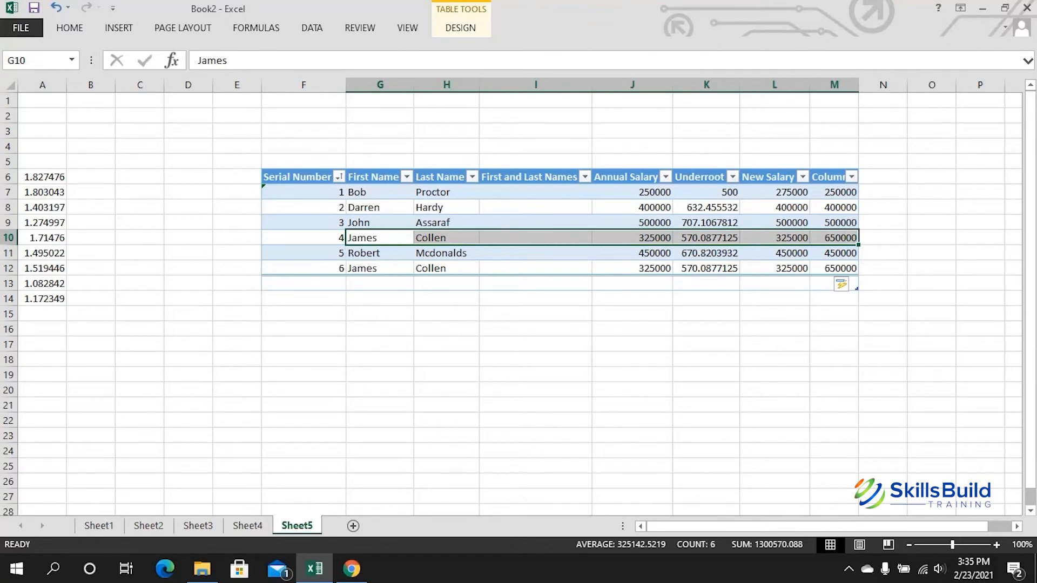
click(406, 268)
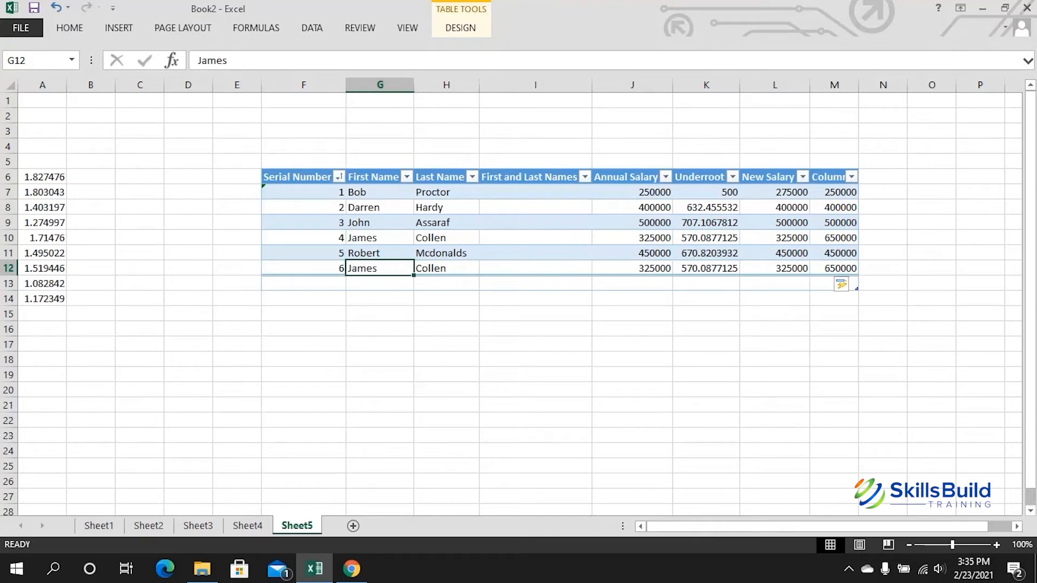
drag(412, 273, 834, 273)
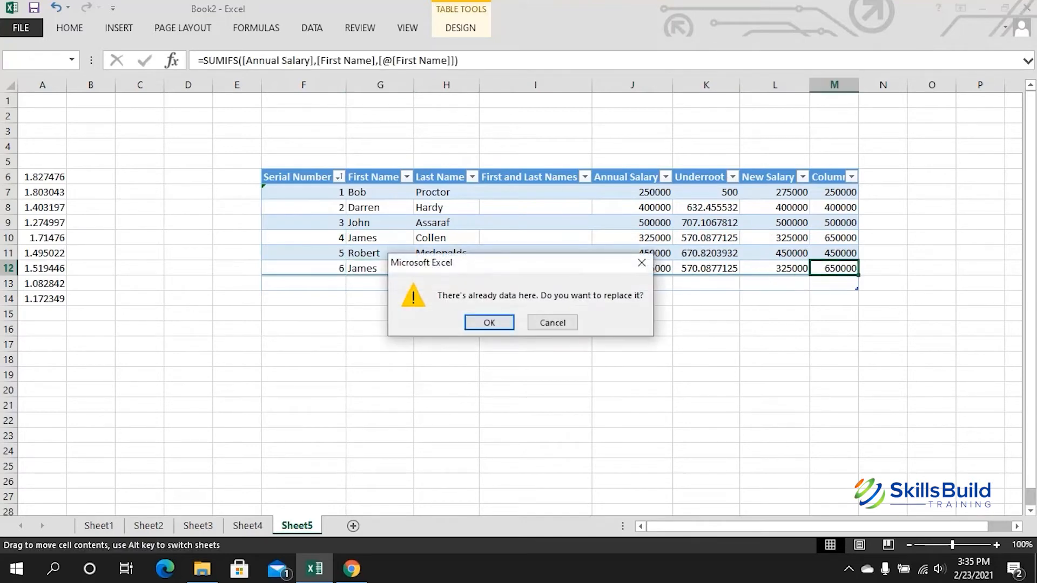
click(642, 263)
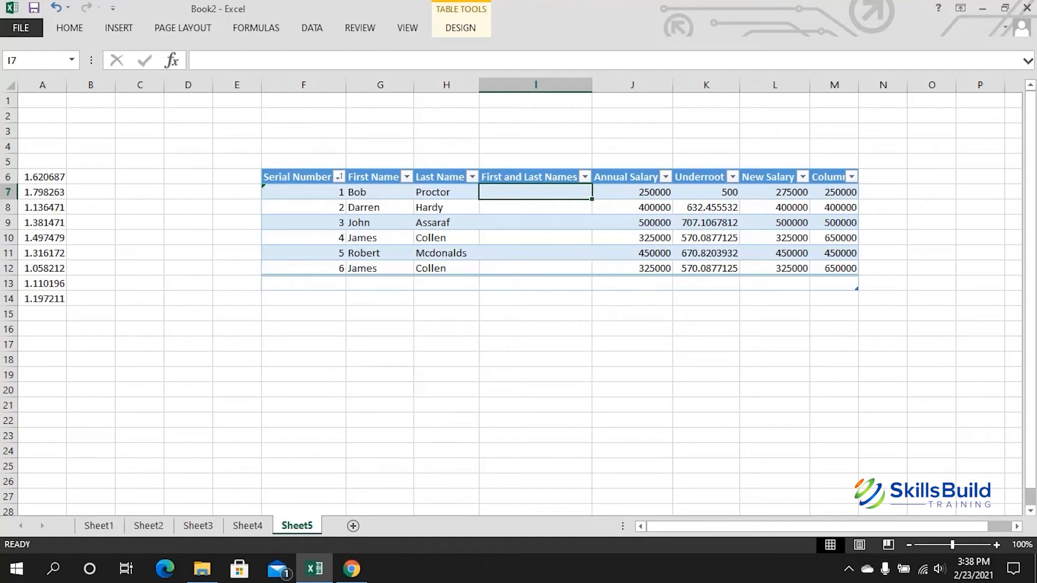
Step: Enter =CONCATENATE(First Name, Last Name) in I7 to join names for all six rows
key(F2)
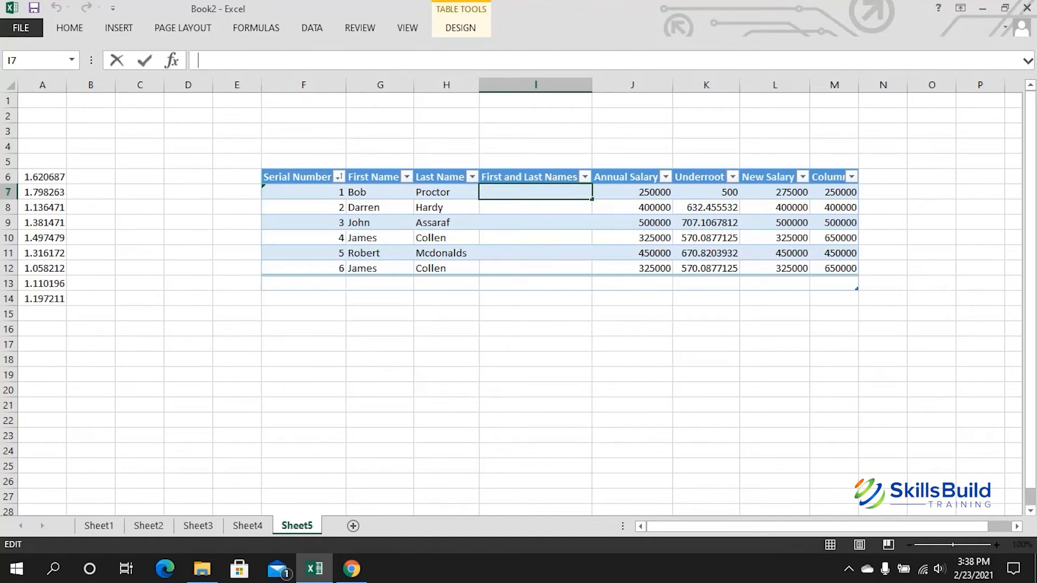
text(=)
text(CON)
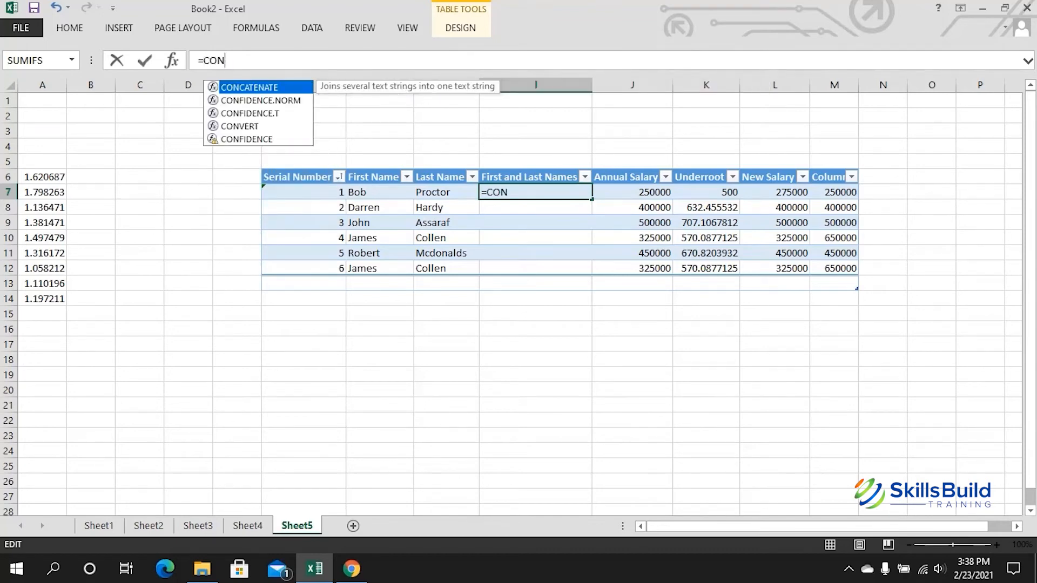
text(CATEN)
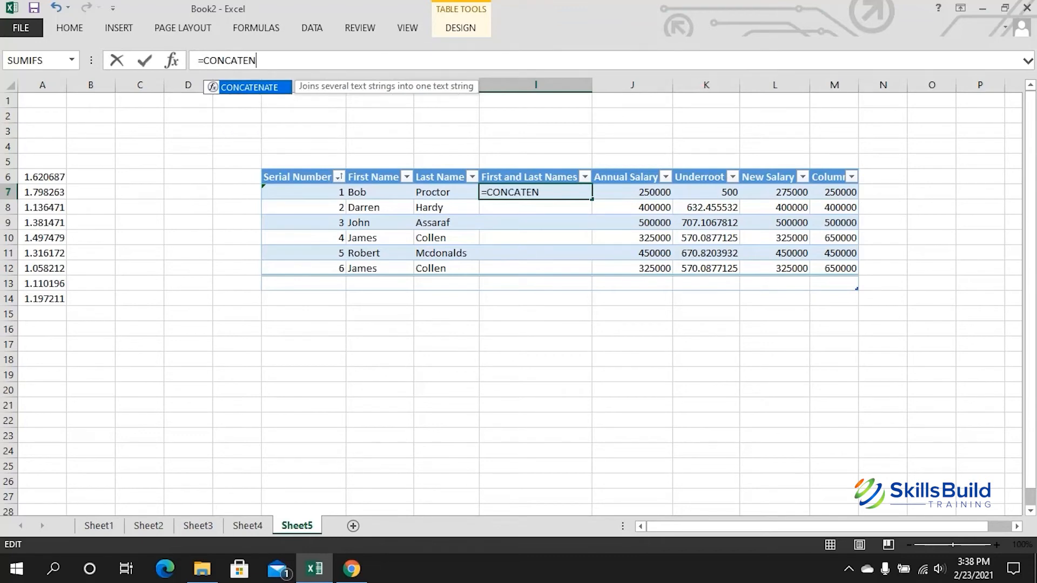
text(ATE())
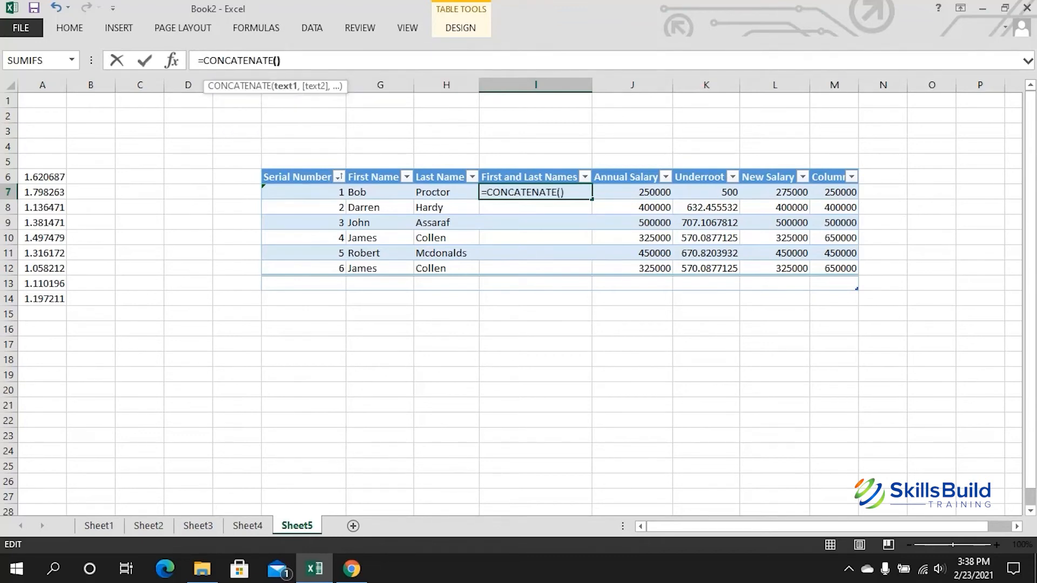
key(Left)
click(380, 193)
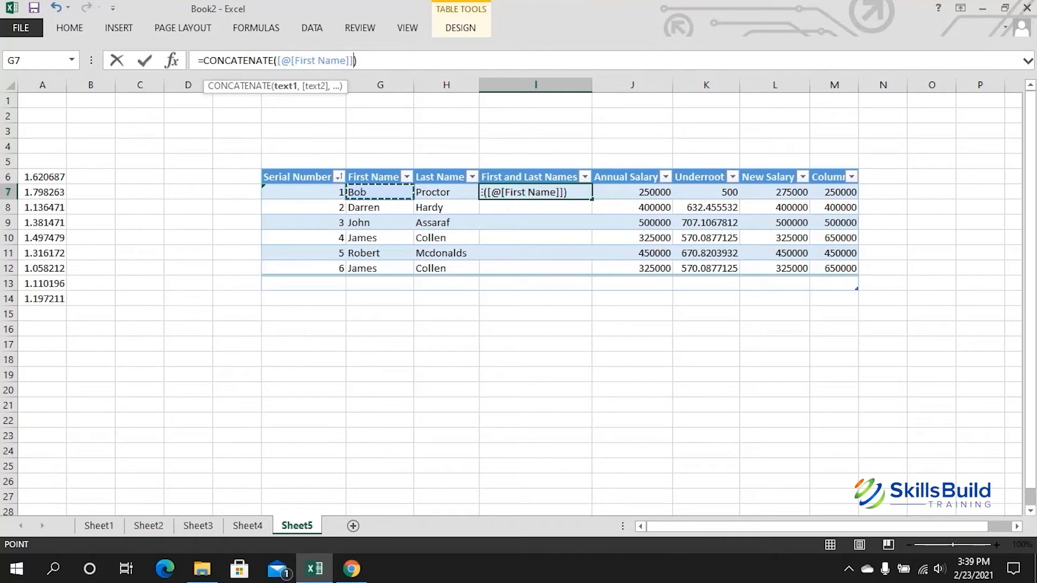
text(,)
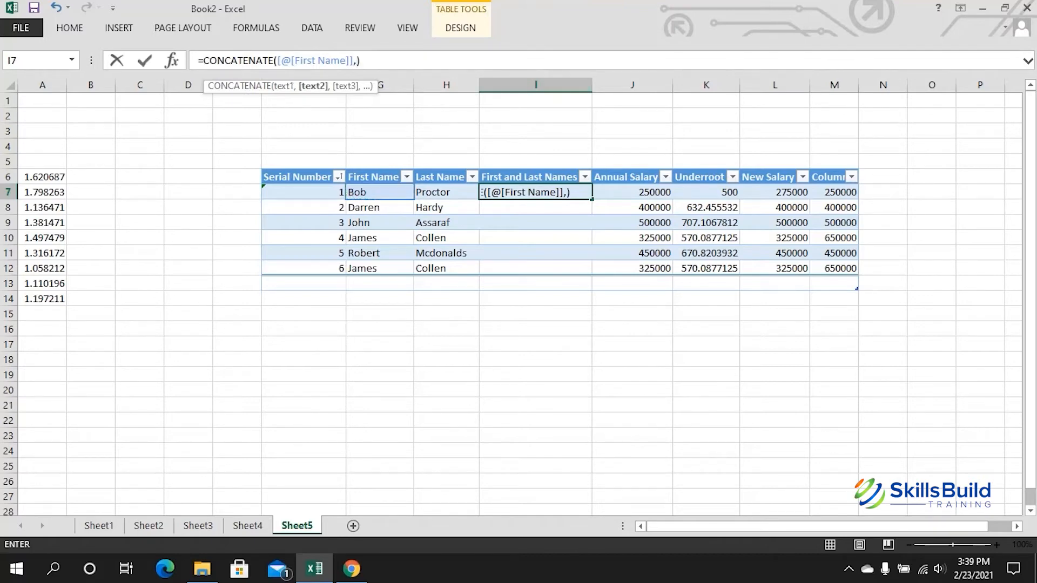
click(446, 192)
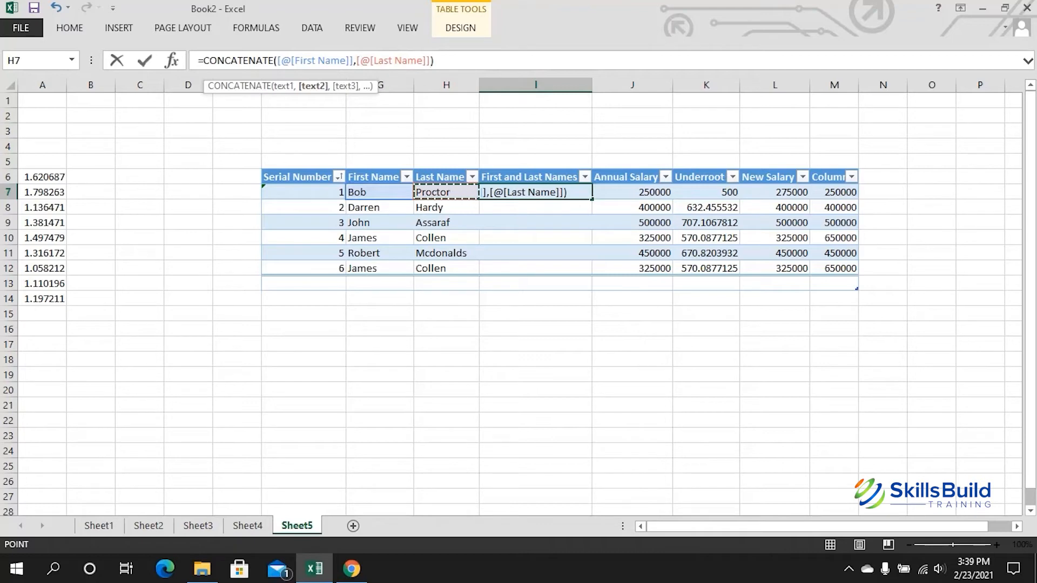
text())
key(Return)
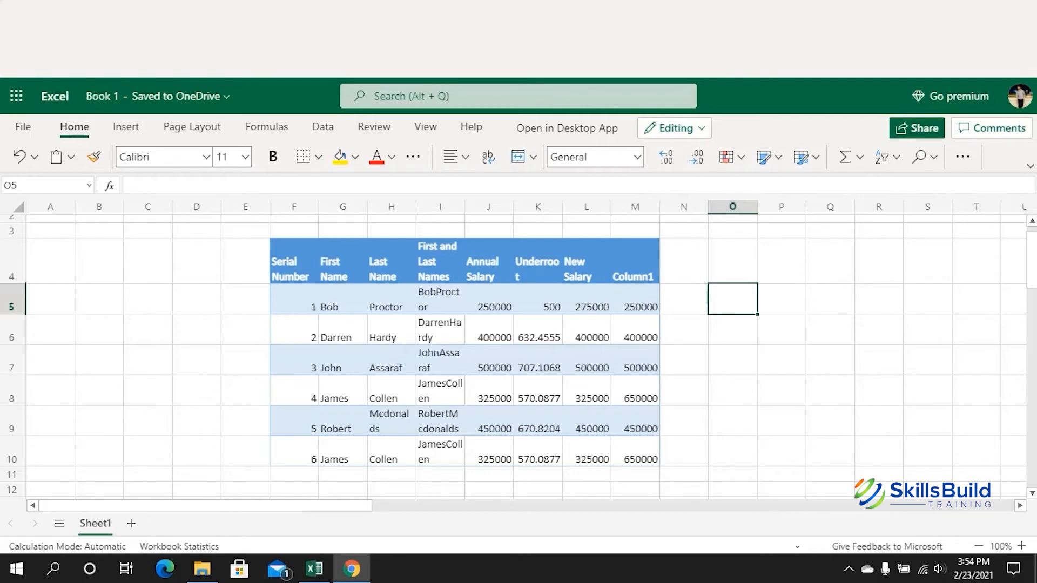
Step: Insert the SORT function into O5 from the All functions category
double_click(732, 299)
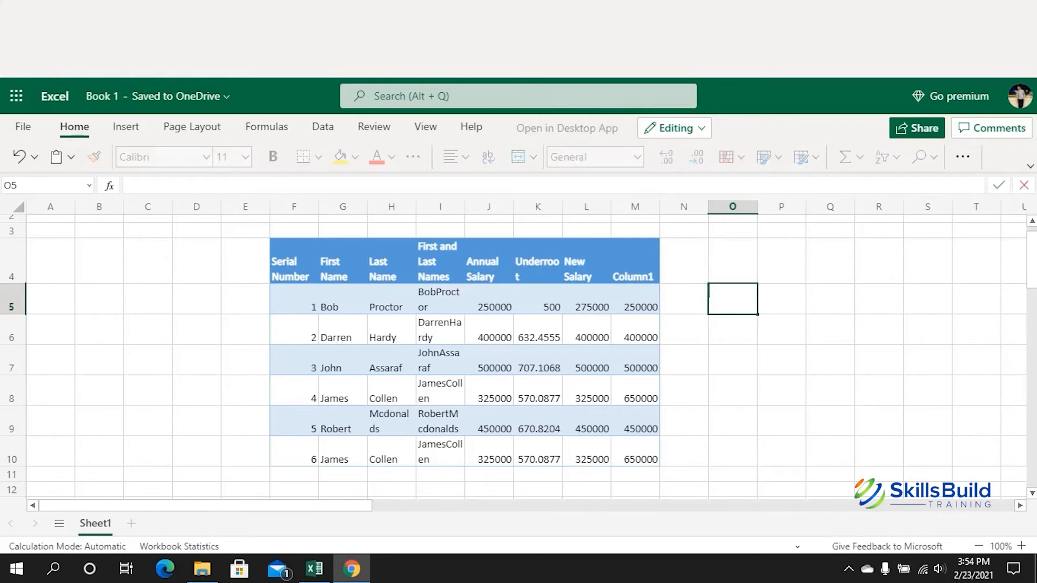
click(109, 185)
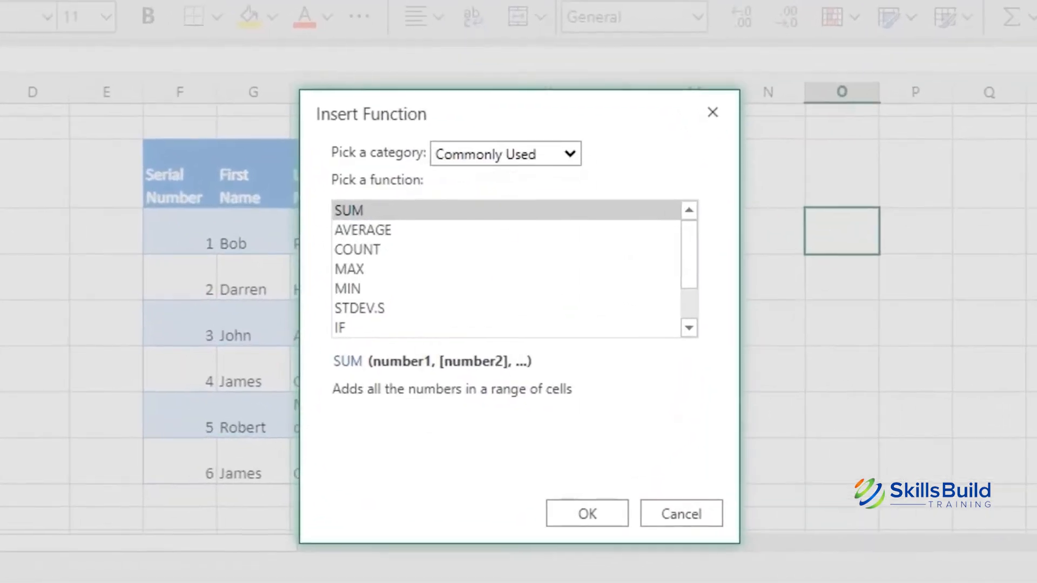
click(568, 154)
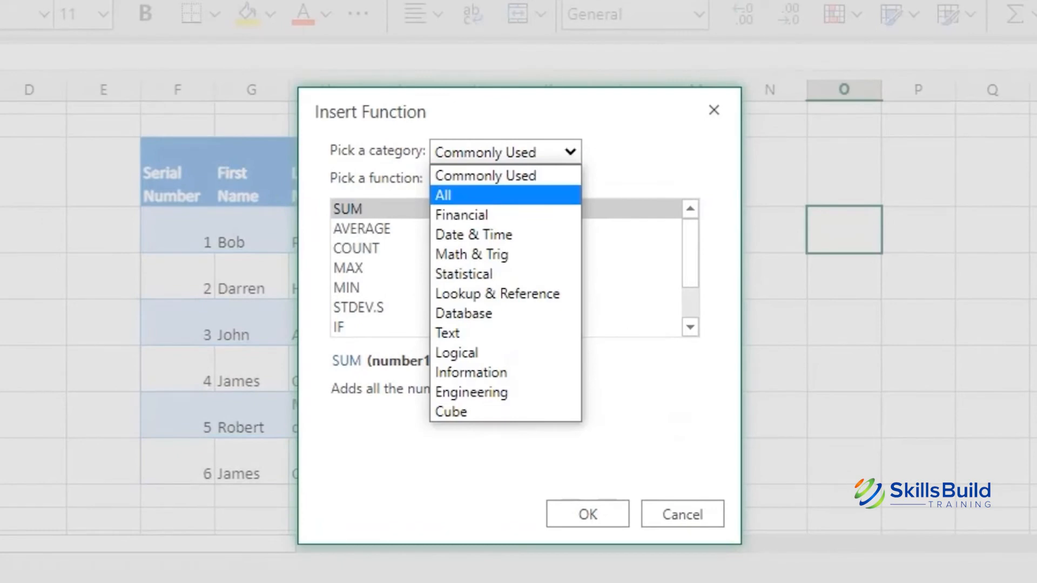
click(505, 196)
click(486, 249)
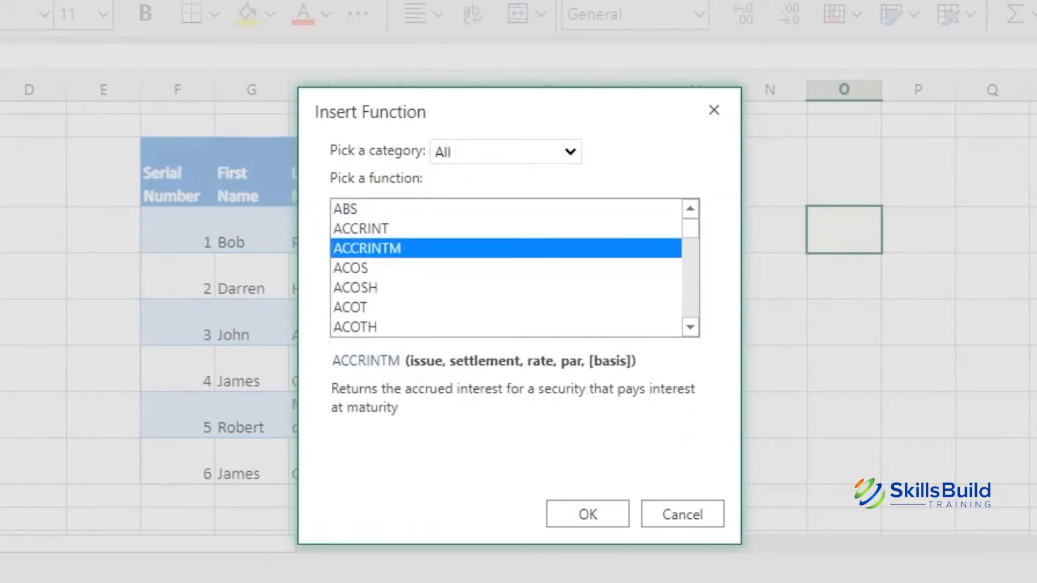
key(s)
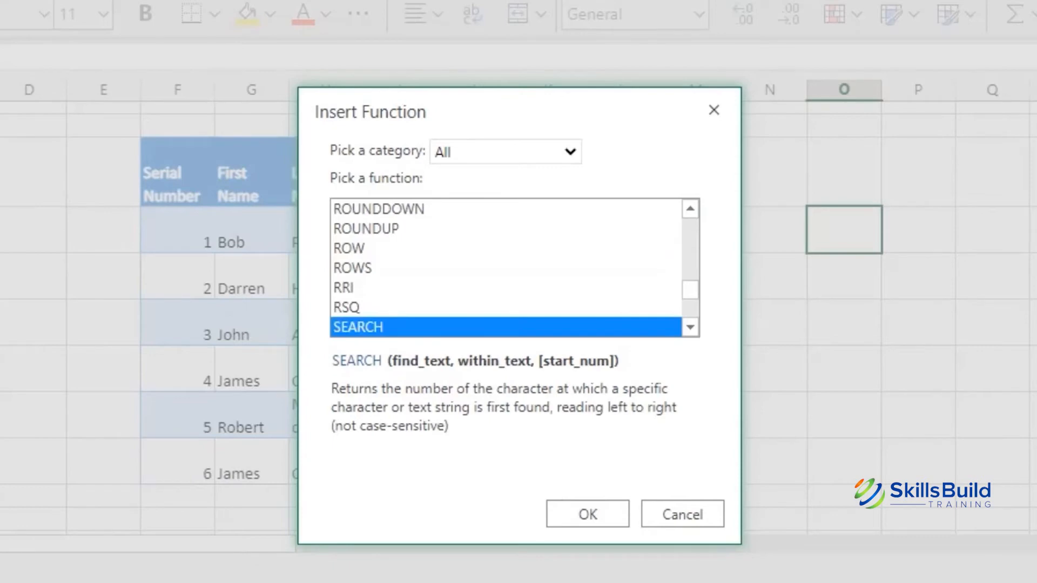
scroll(506, 269, down, 1)
scroll(506, 268, down, 6)
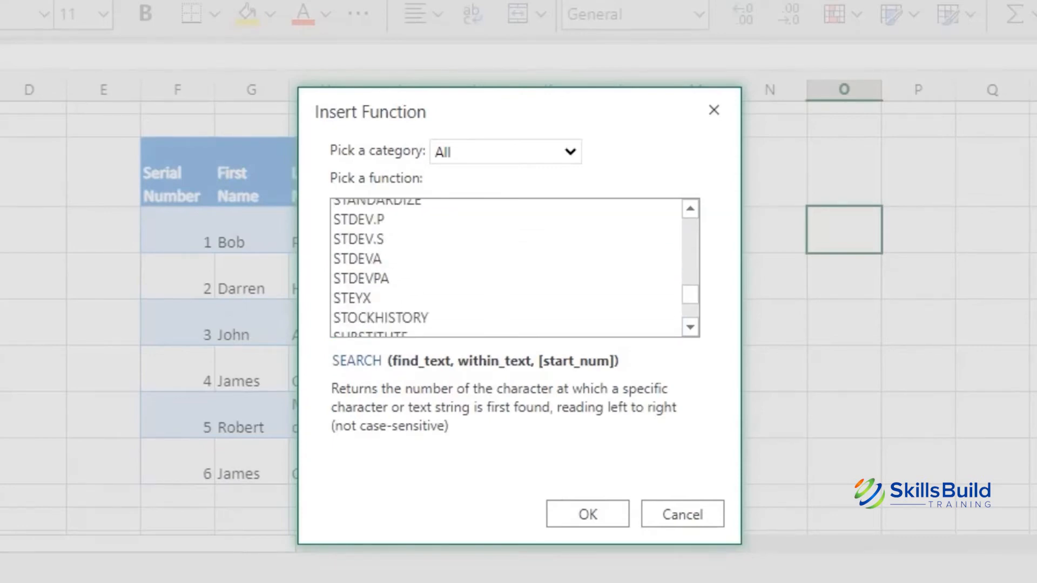
scroll(506, 269, up, 4)
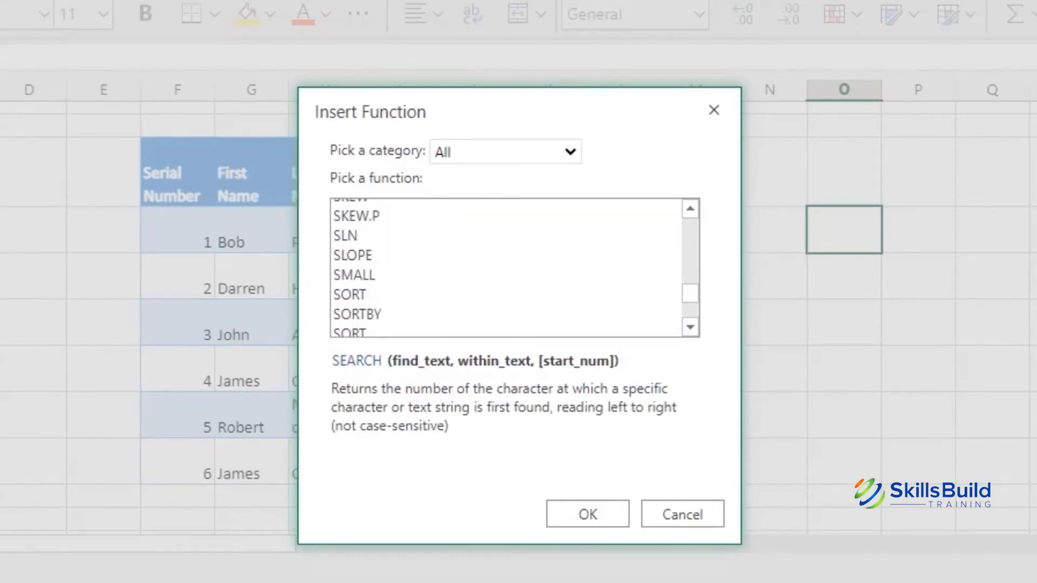
click(350, 295)
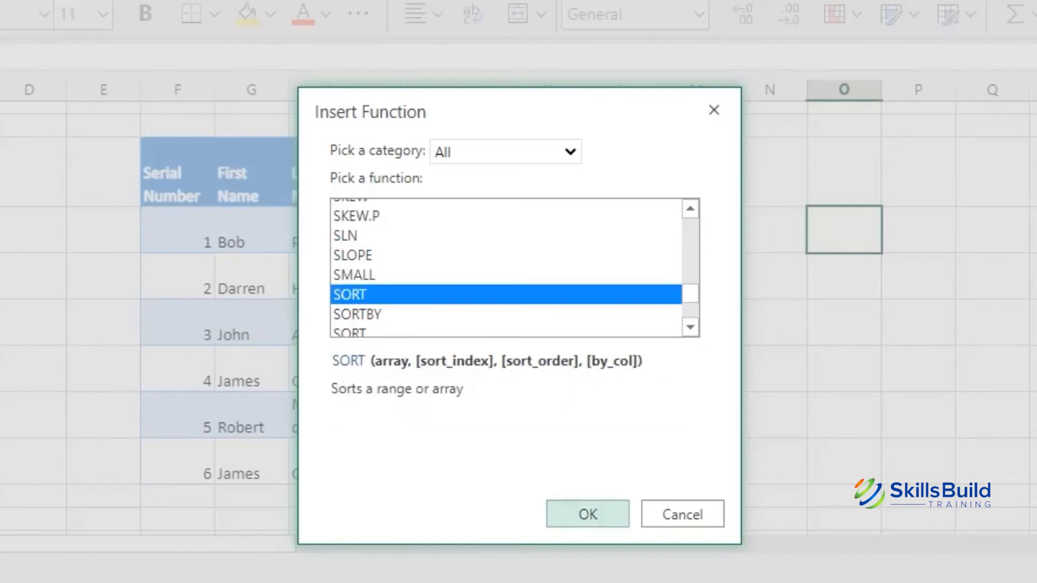
click(587, 514)
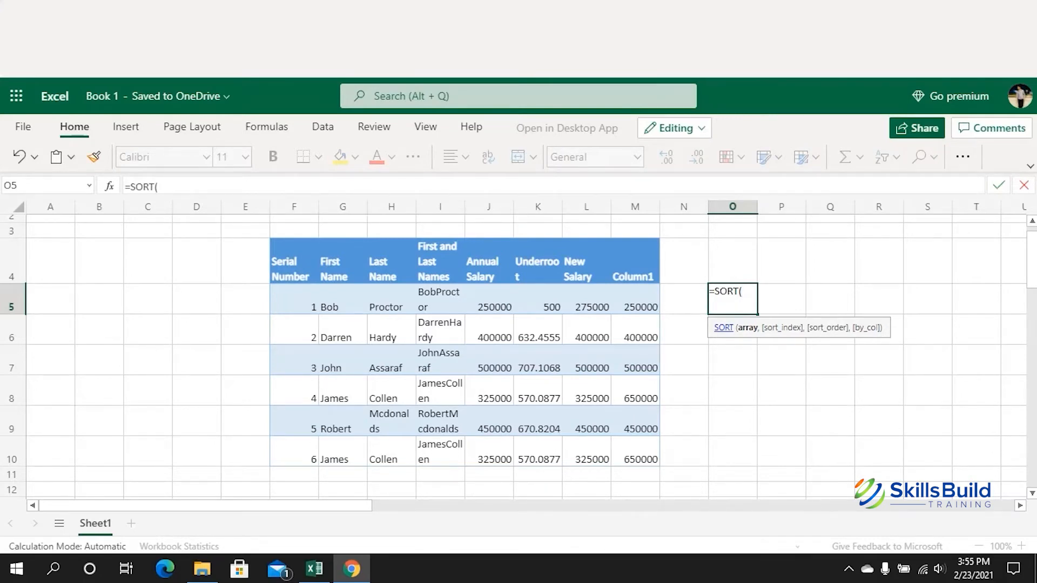
Step: Give SORT the range J5:J10 with arguments 1, 1 to list salaries ascending
drag(489, 300, 488, 454)
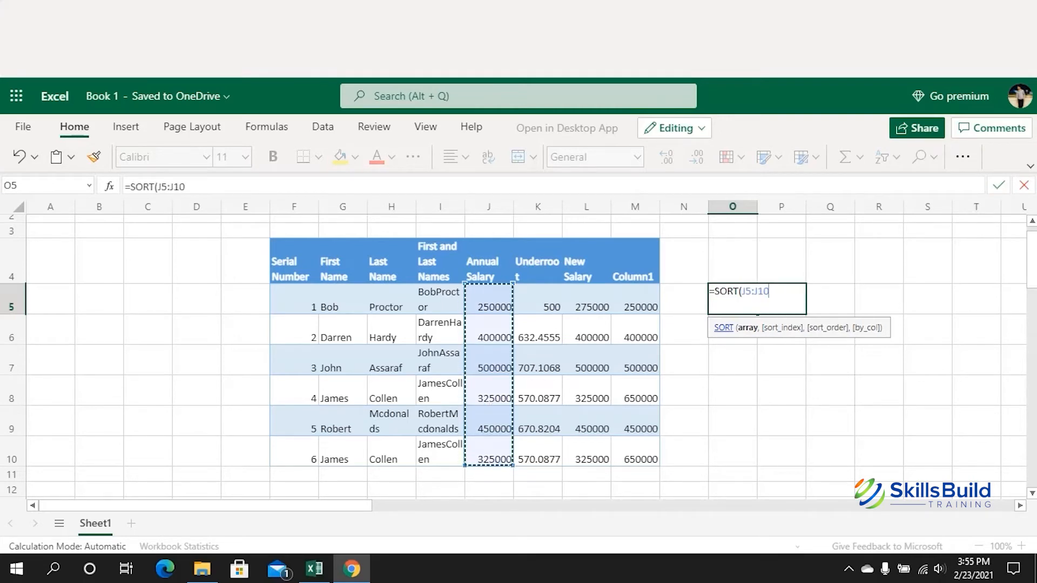
text(,)
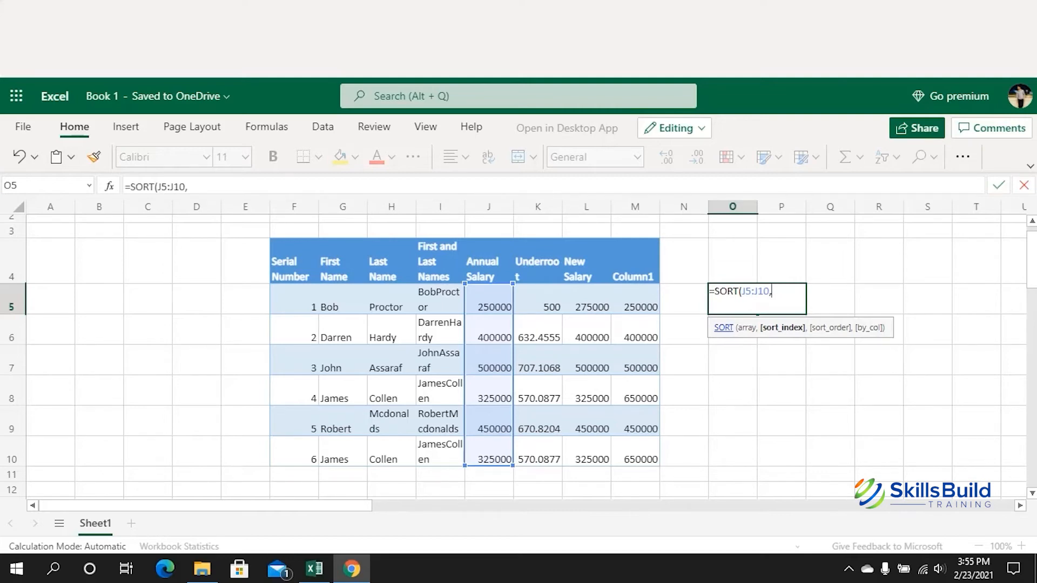
text(1,)
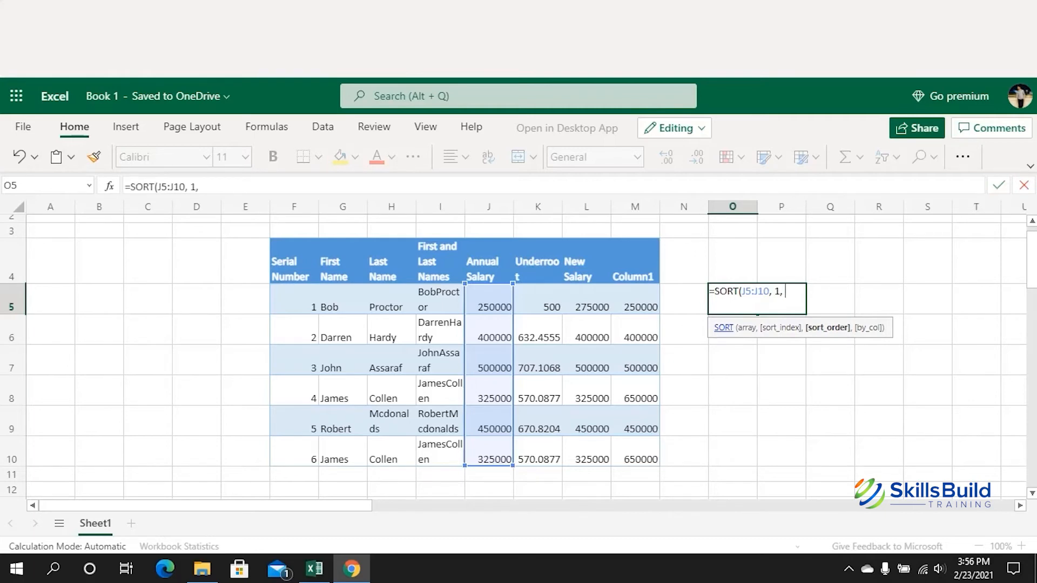
text(1)
text())
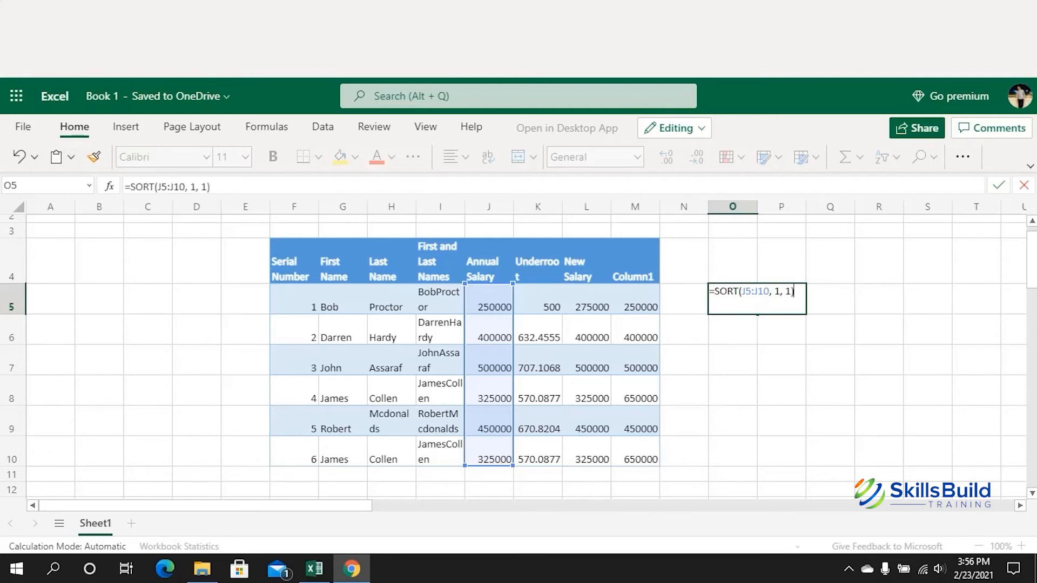
key(Return)
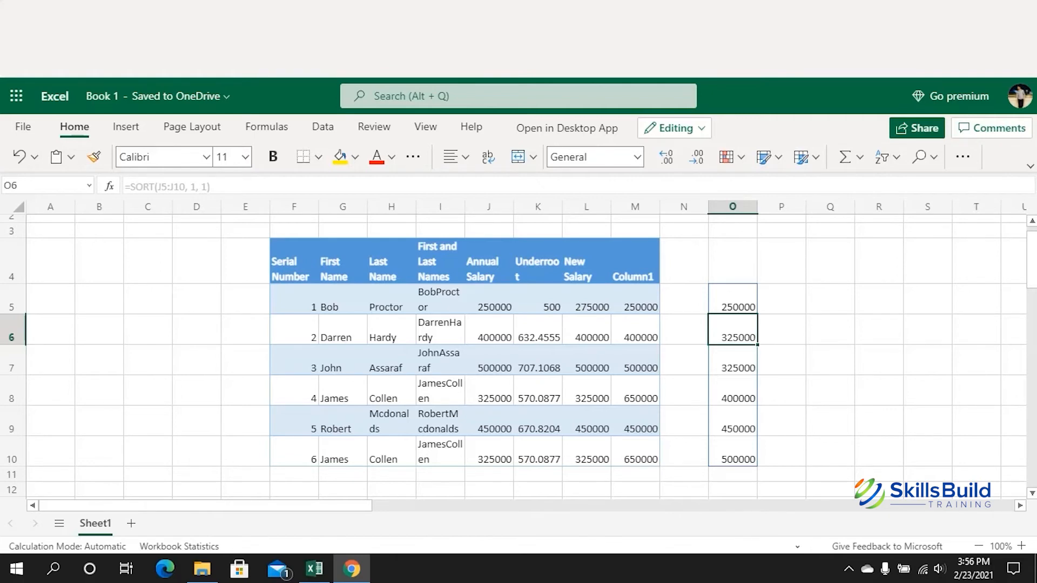
Step: Change the SORT order argument to -1 so salaries run from 500000 down to 250000
click(732, 300)
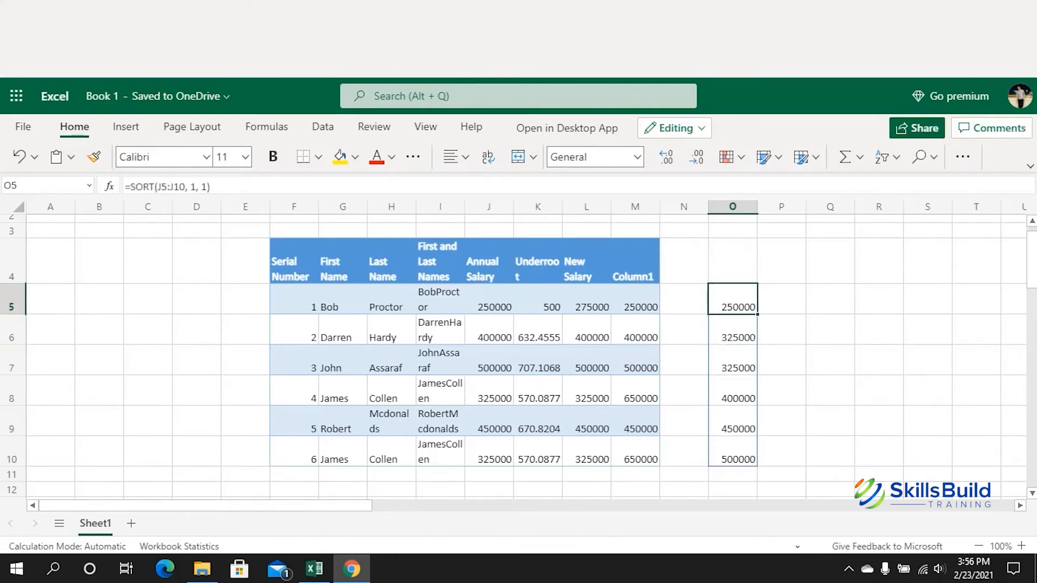
click(202, 186)
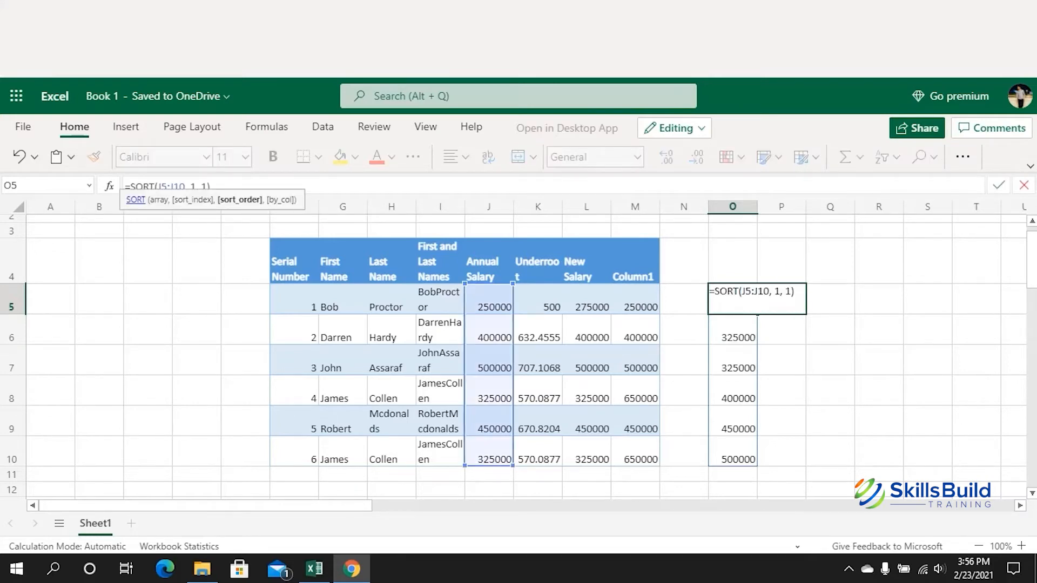
text(-)
key(Return)
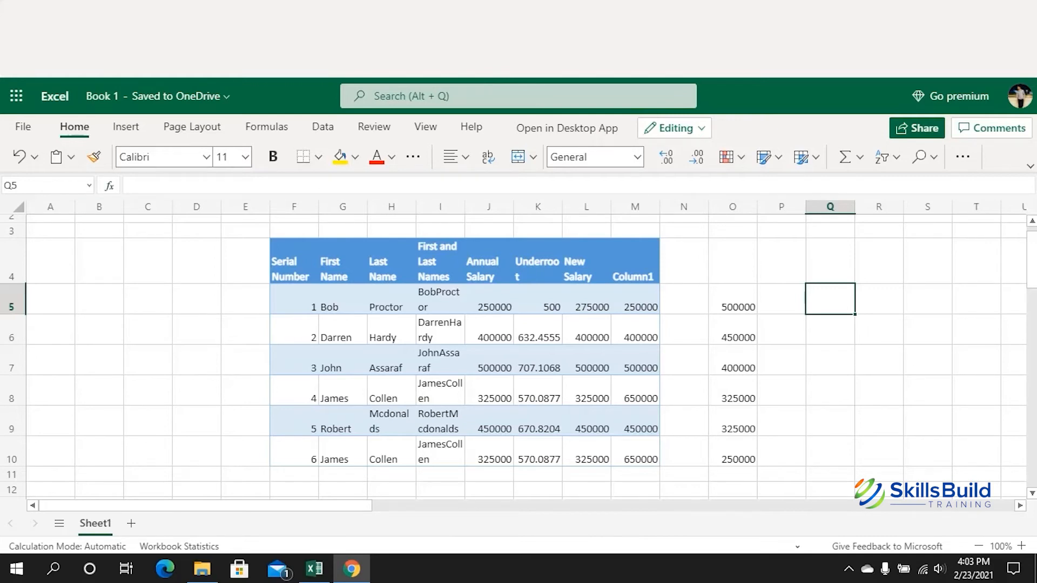
Step: Enter =UNIQUE(G5:G10) in Q5 via Insert Function to list the distinct first names
click(110, 185)
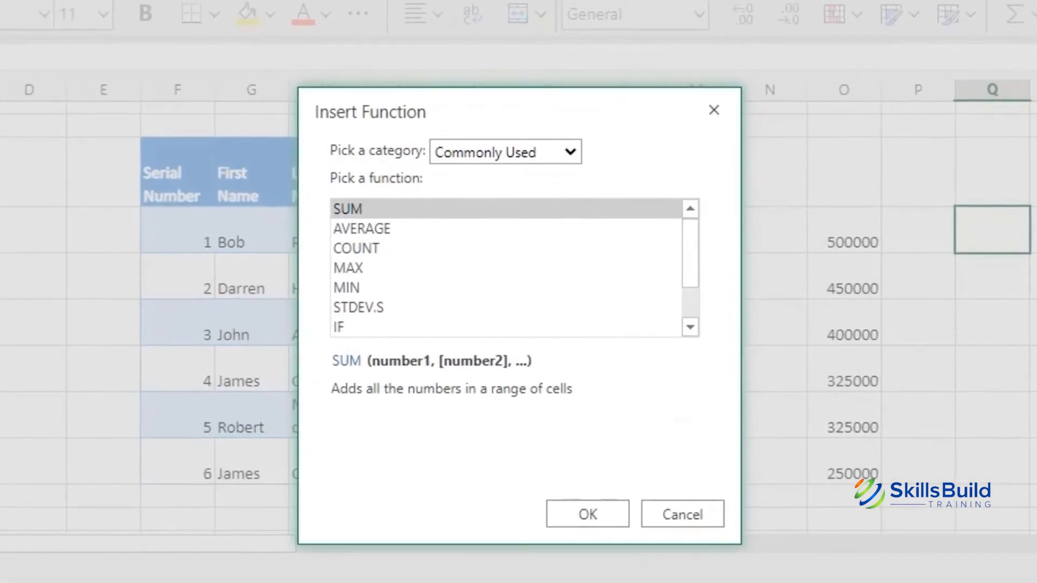
click(548, 243)
click(518, 272)
click(486, 248)
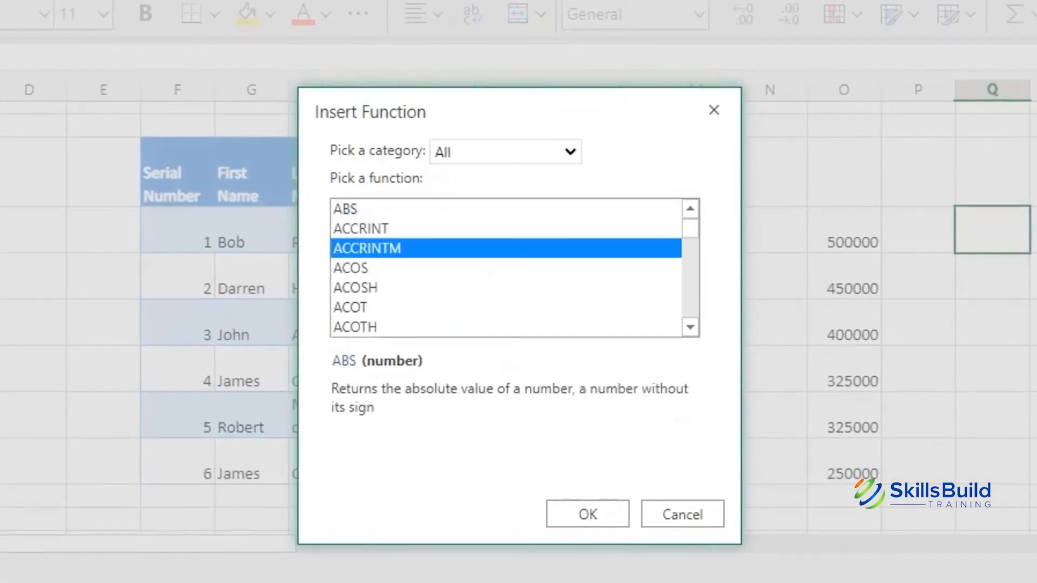
key(u)
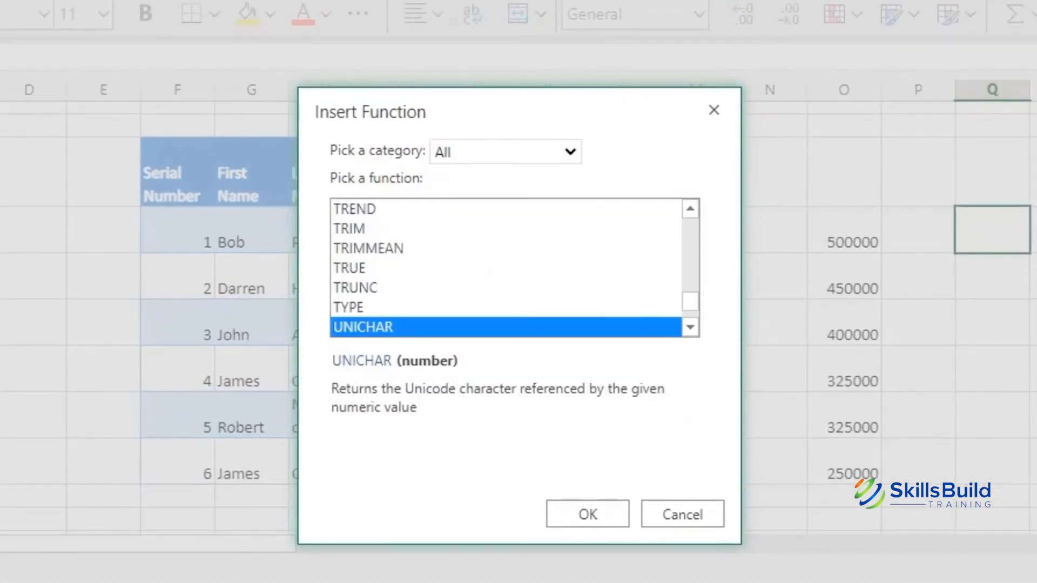
scroll(488, 270, down, 1)
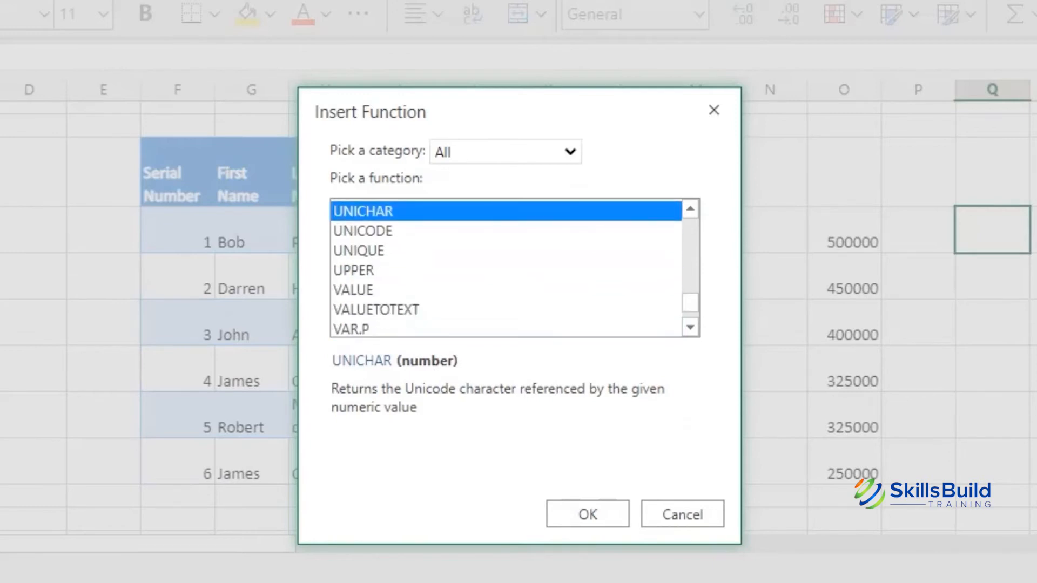
click(359, 250)
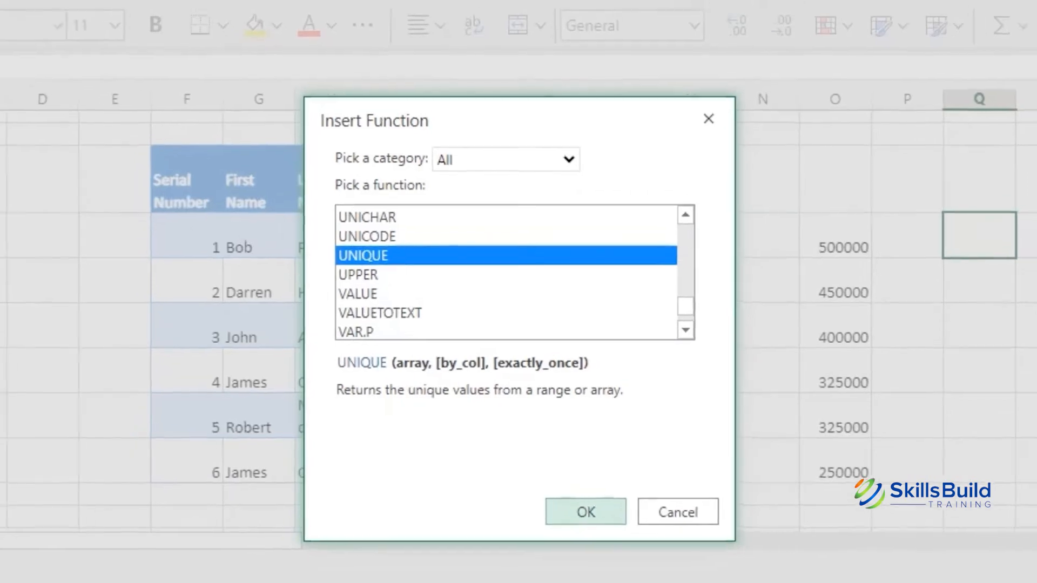
click(588, 513)
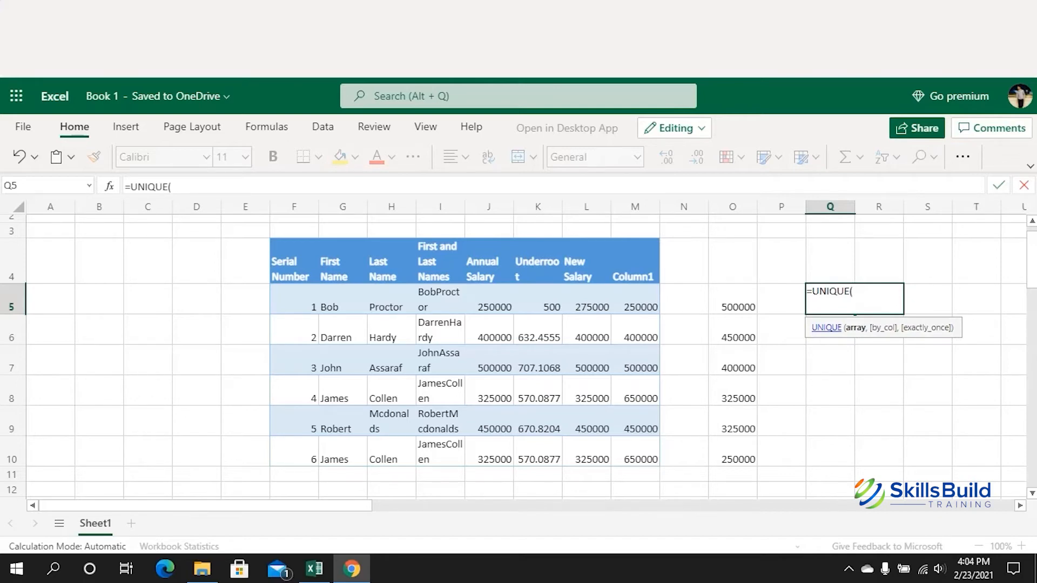
drag(342, 299, 342, 459)
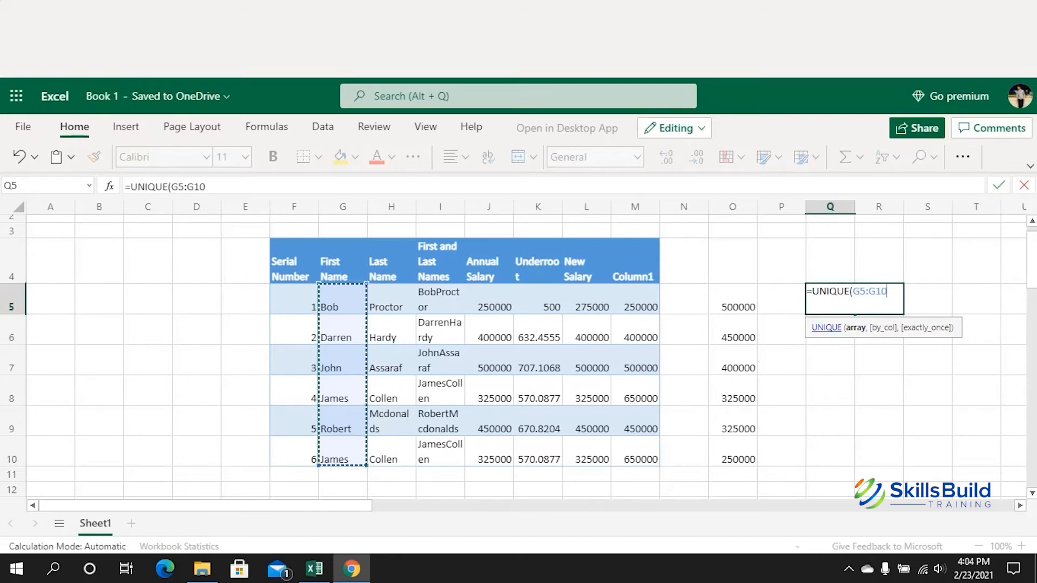
text())
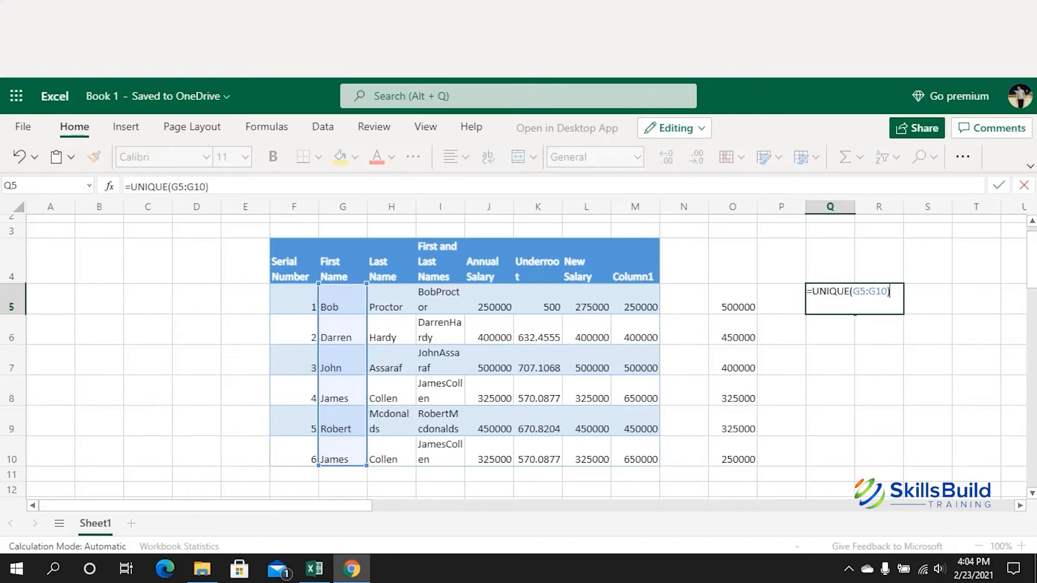
key(Return)
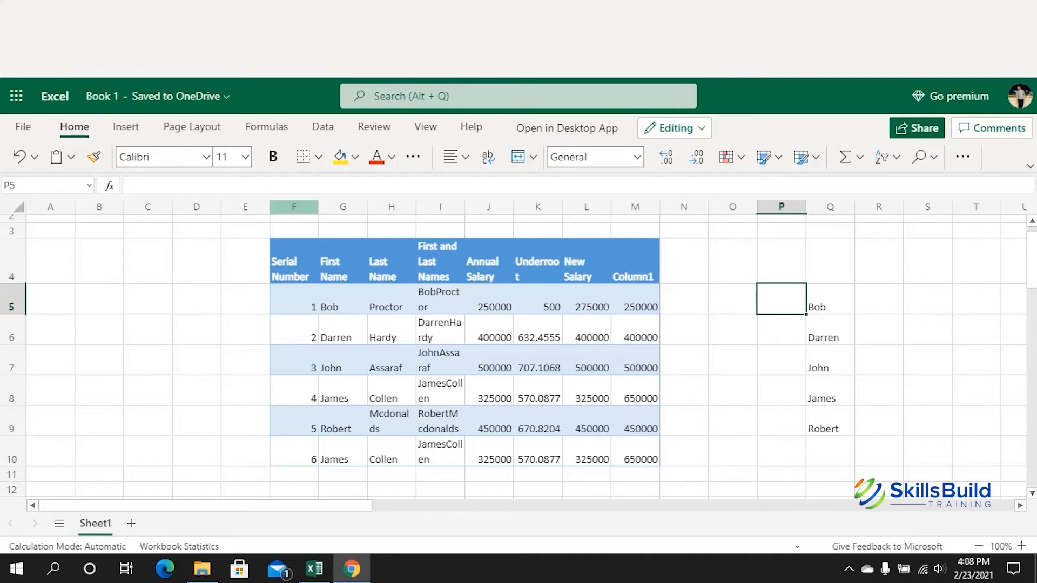
Step: Type =SORT() in P5, correcting a mistyped function name
click(110, 185)
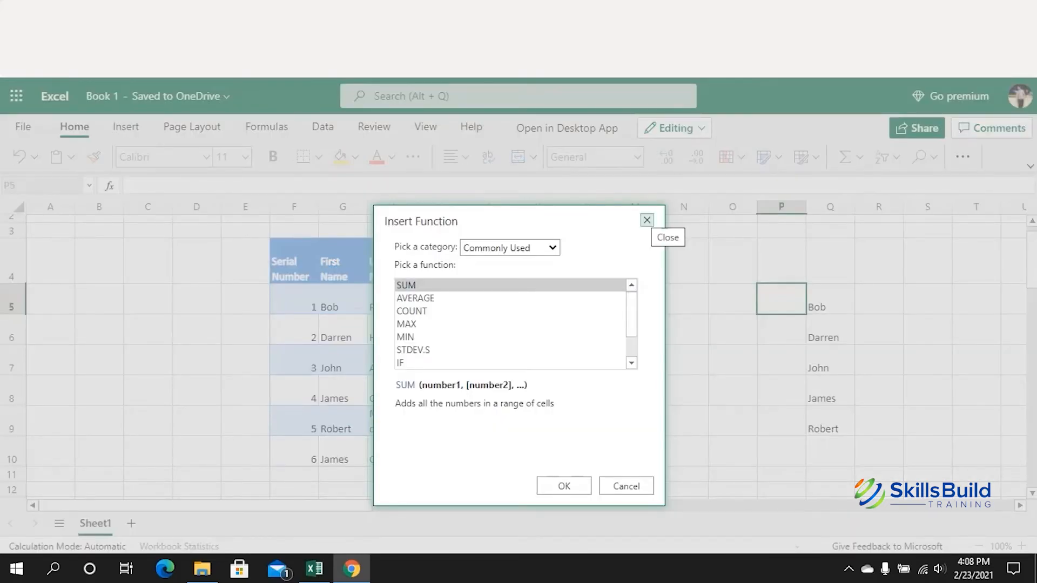
click(647, 220)
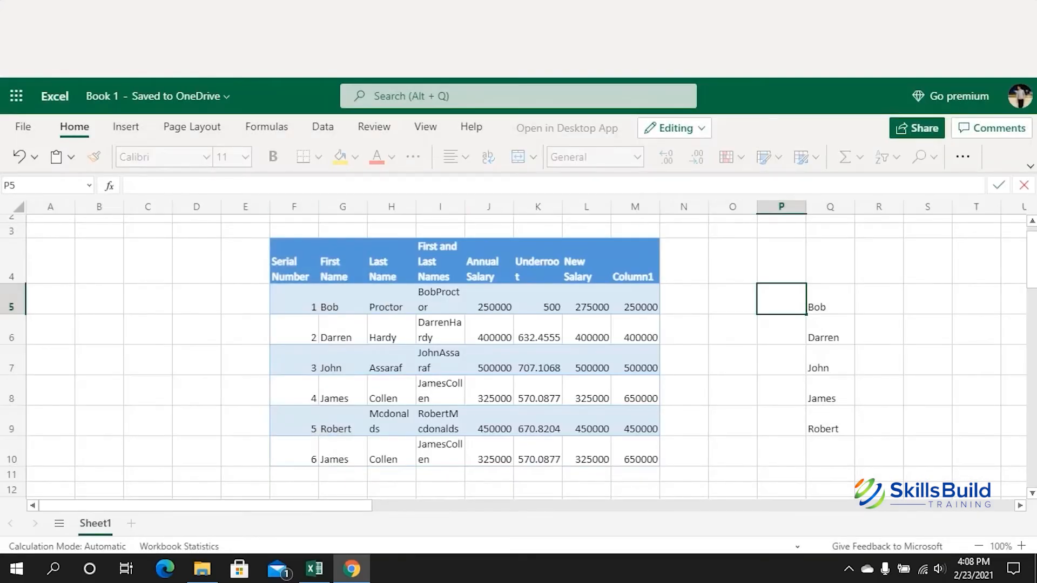
text(=SORY)
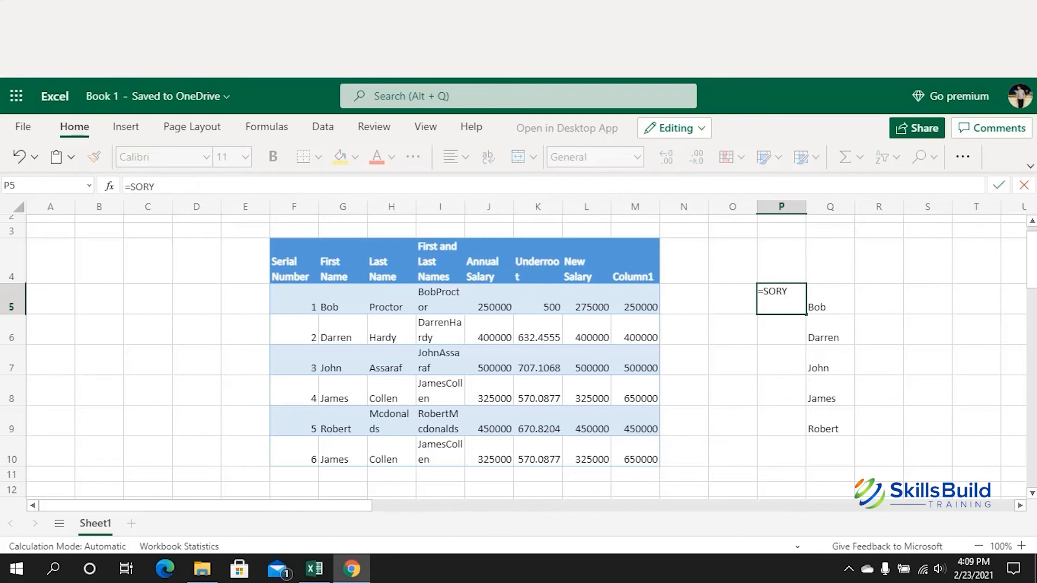
key(BackSpace)
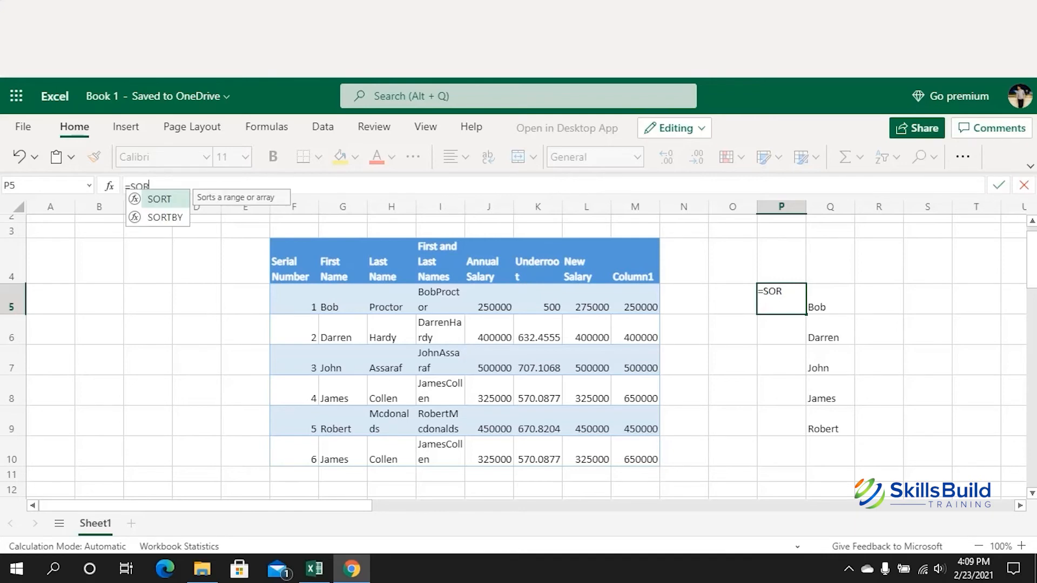
text(Y)
key(BackSpace)
text(T())
key(Left)
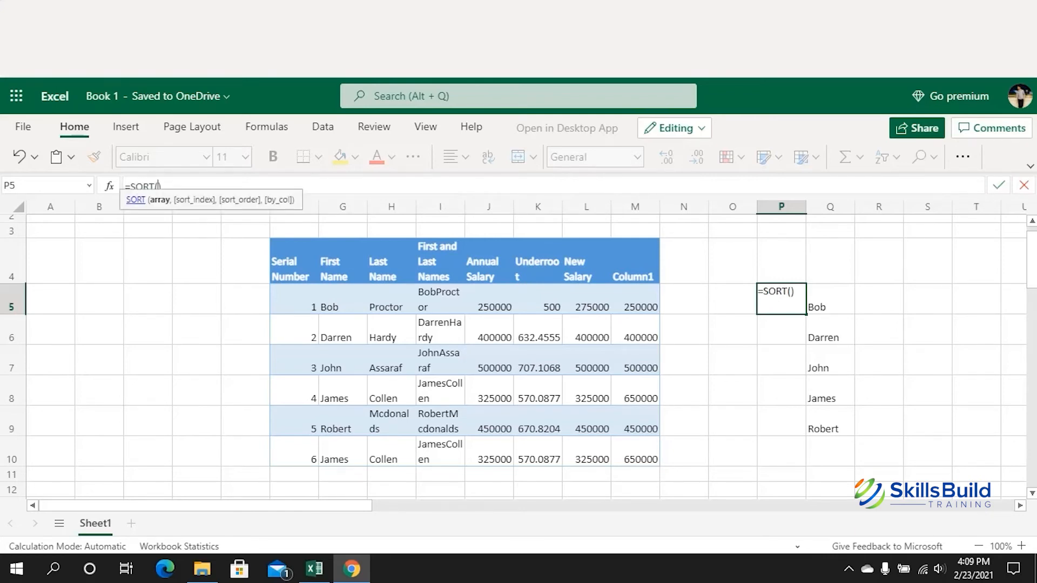
Step: Nest UNIQUE inside SORT and give it the First Name range G5:G10
text(())
text(UNIQUE)
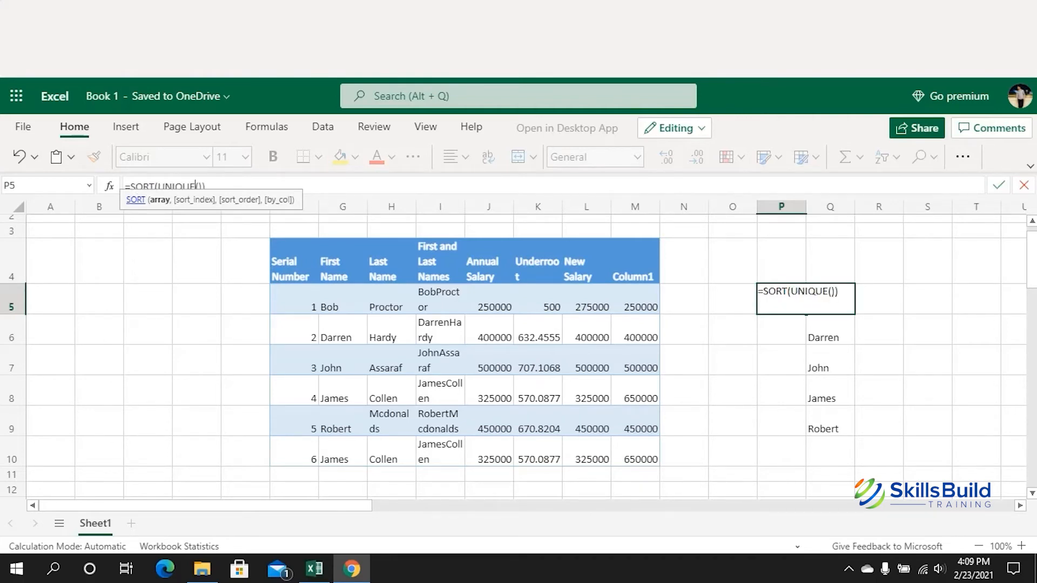
key(Right)
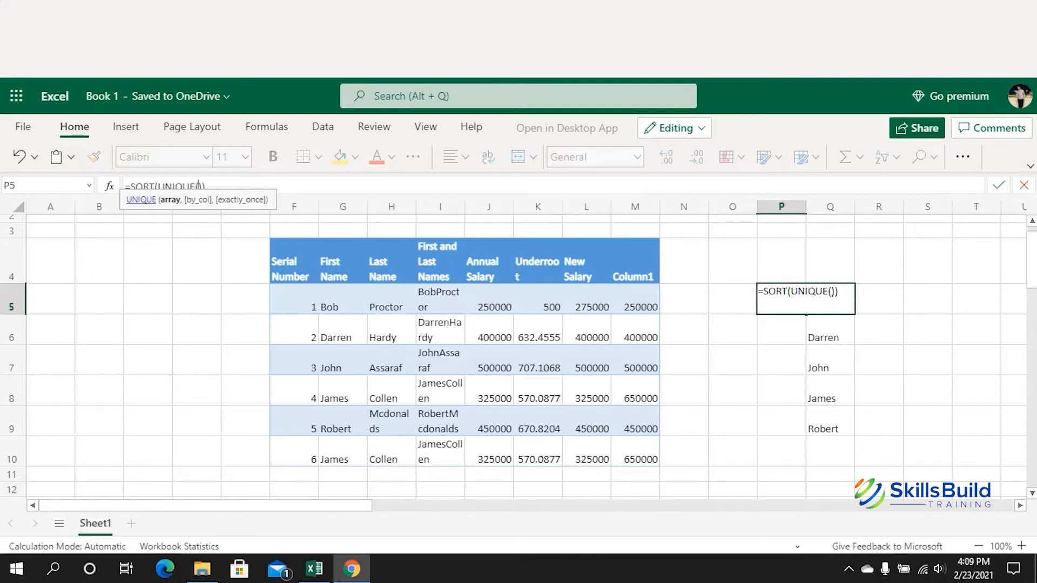
key(Left)
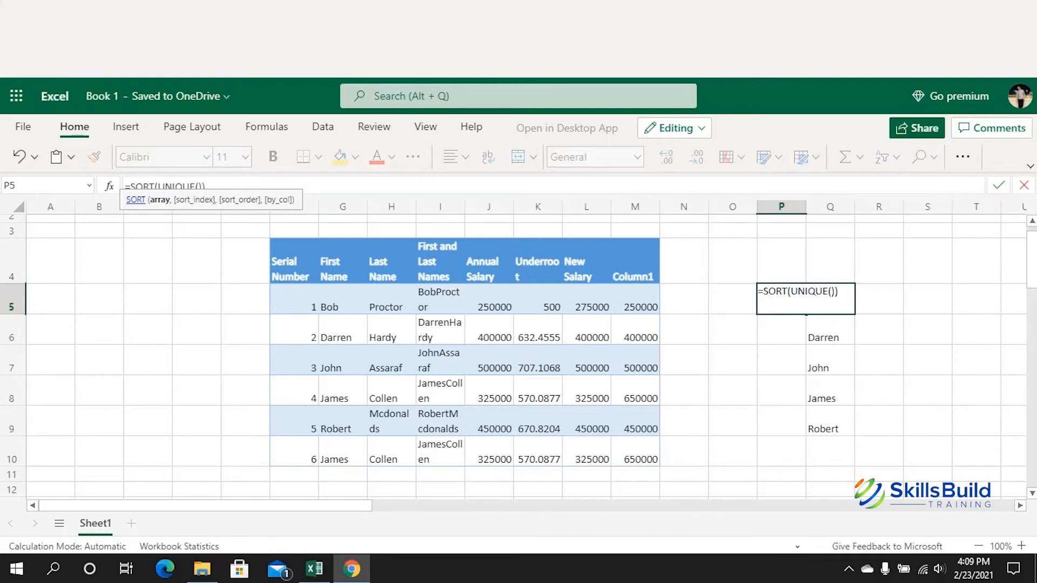
key(Left)
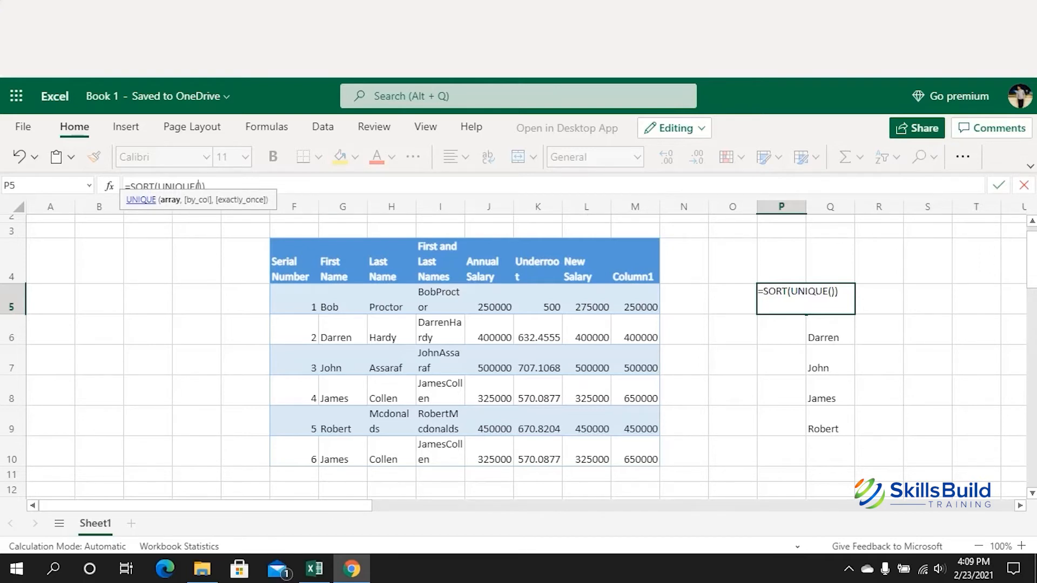
drag(340, 300, 341, 459)
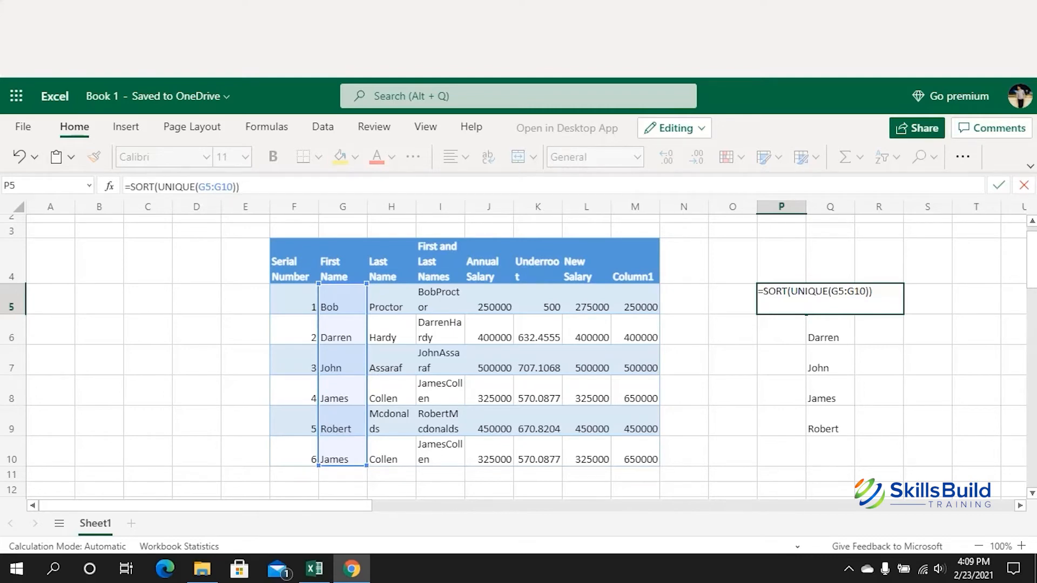
Step: Commit =SORT(UNIQUE(G5:G10)) so the sorted unique names spill down column P
key(Return)
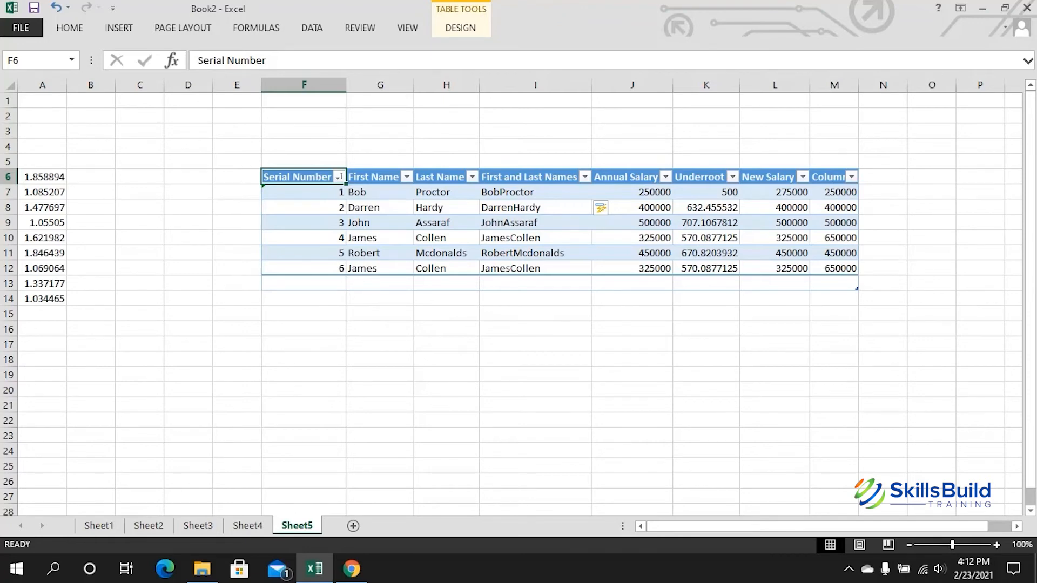
Step: Copy the salary table F6:M12 and paste it at E17
drag(303, 176, 835, 268)
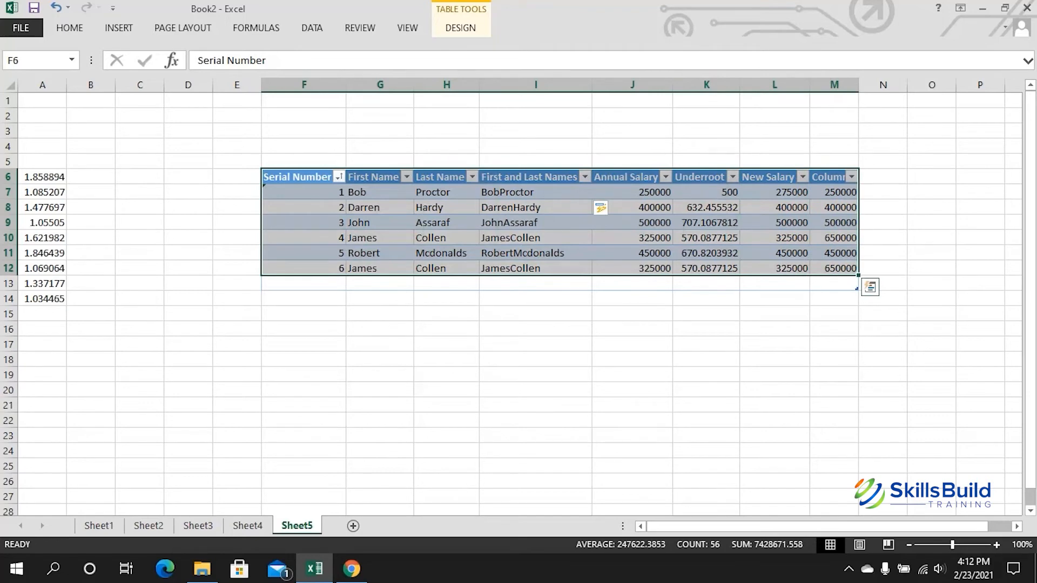
key(ctrl+c)
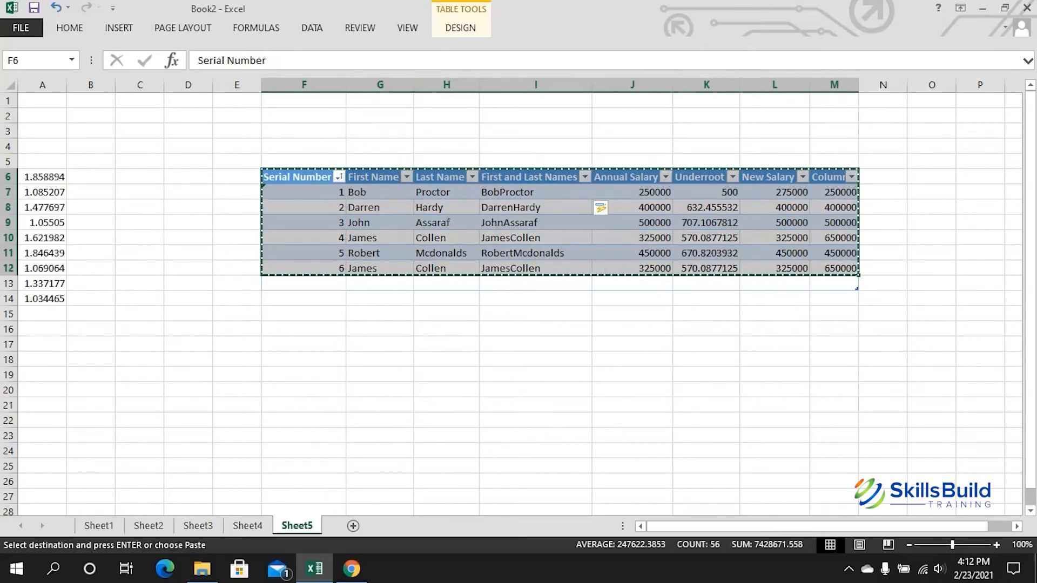
click(237, 344)
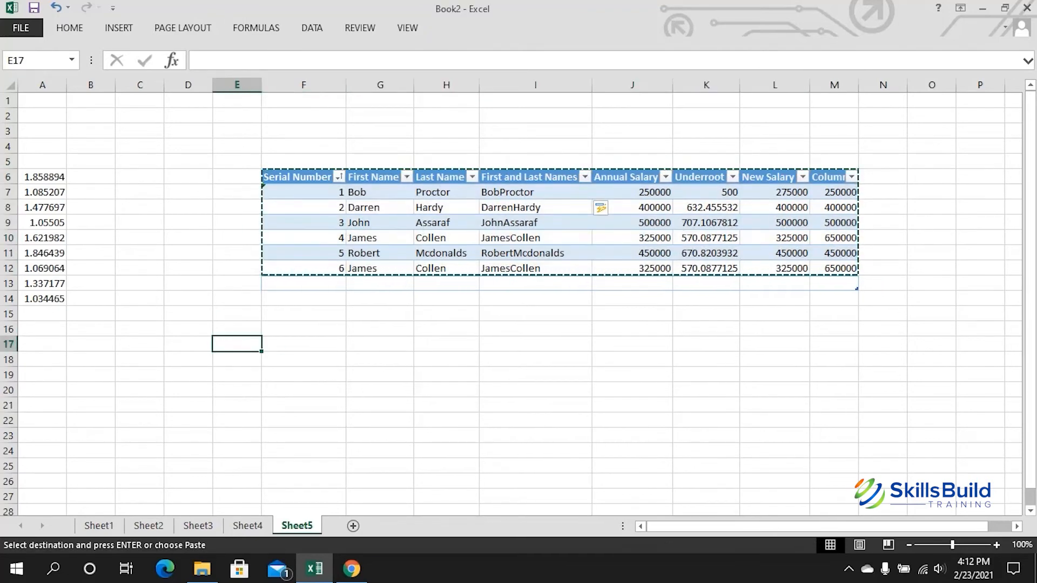
key(ctrl+v)
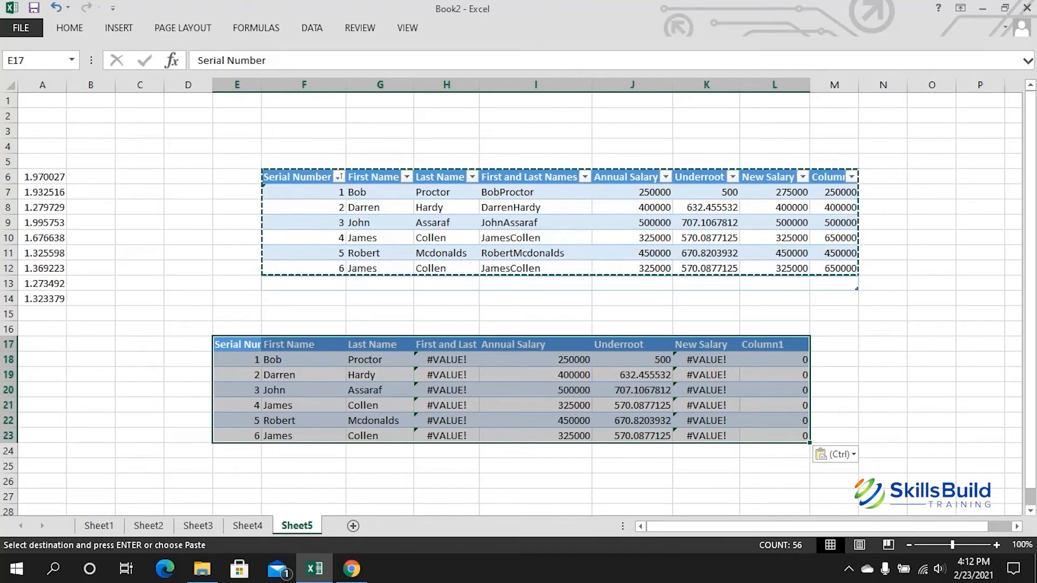
Step: Inspect the #VALUE! formula in the pasted copy, then undo the paste
click(707, 359)
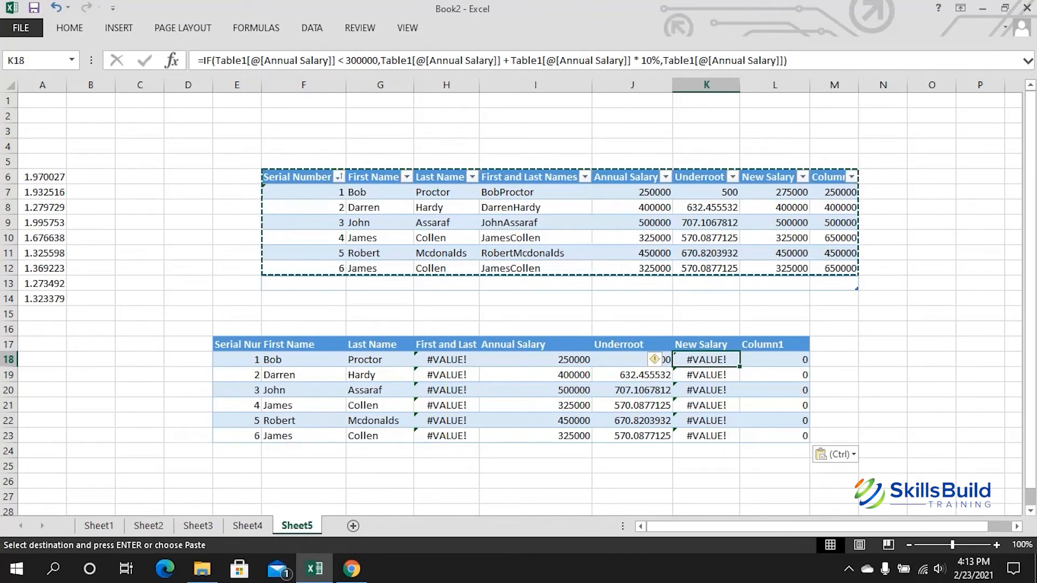
drag(237, 345, 774, 435)
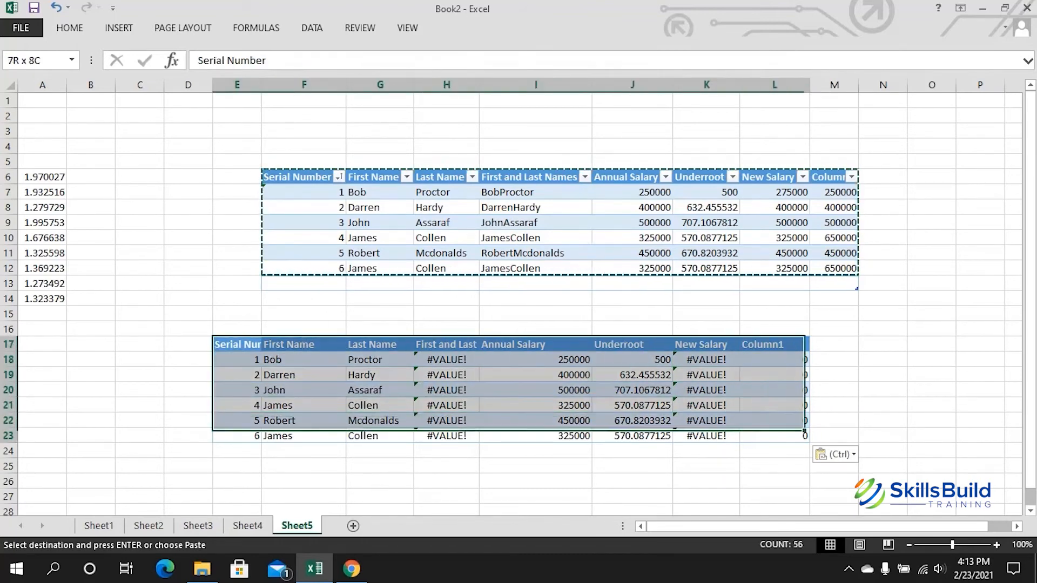
key(ctrl+z)
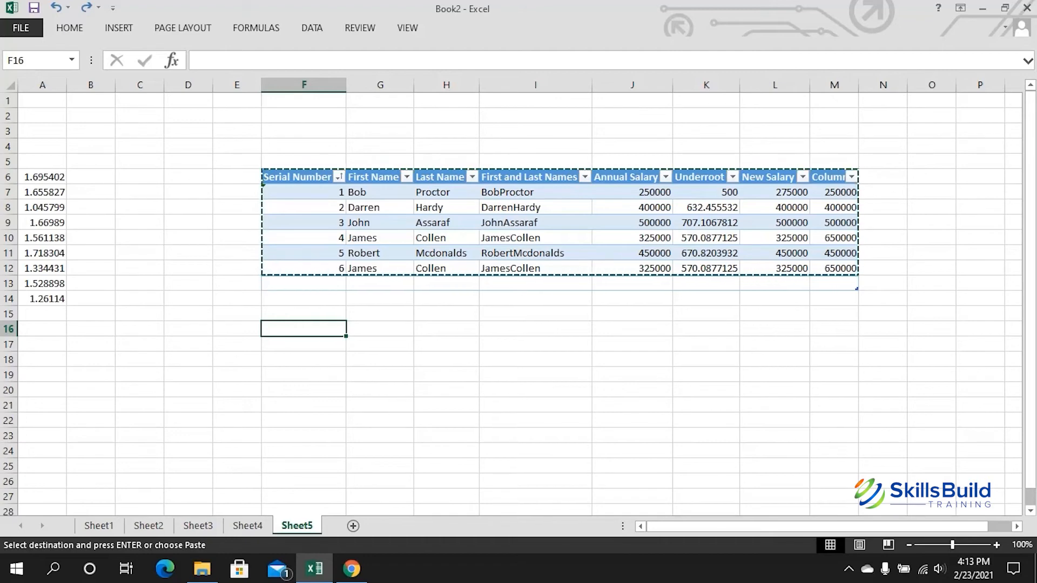
Step: Paste Special as Values at F16 for a plain copy of the salary table
right_click(329, 333)
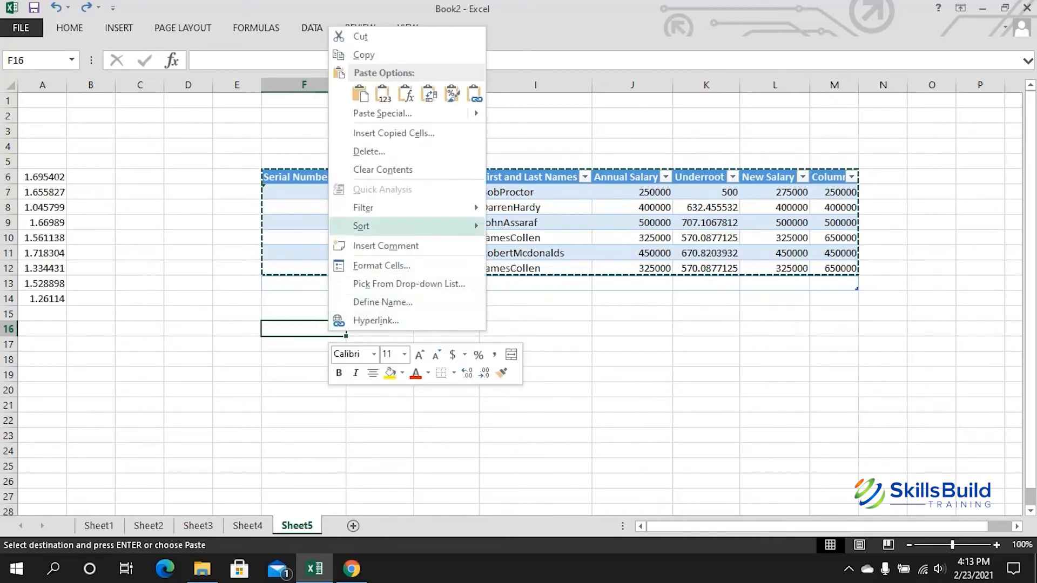
mouse_move(389, 114)
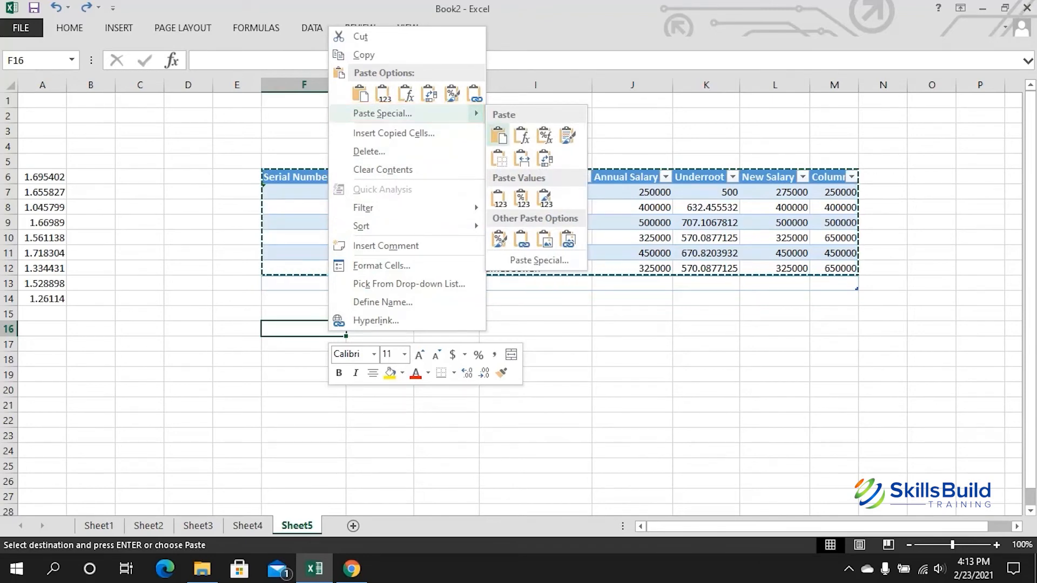
click(499, 198)
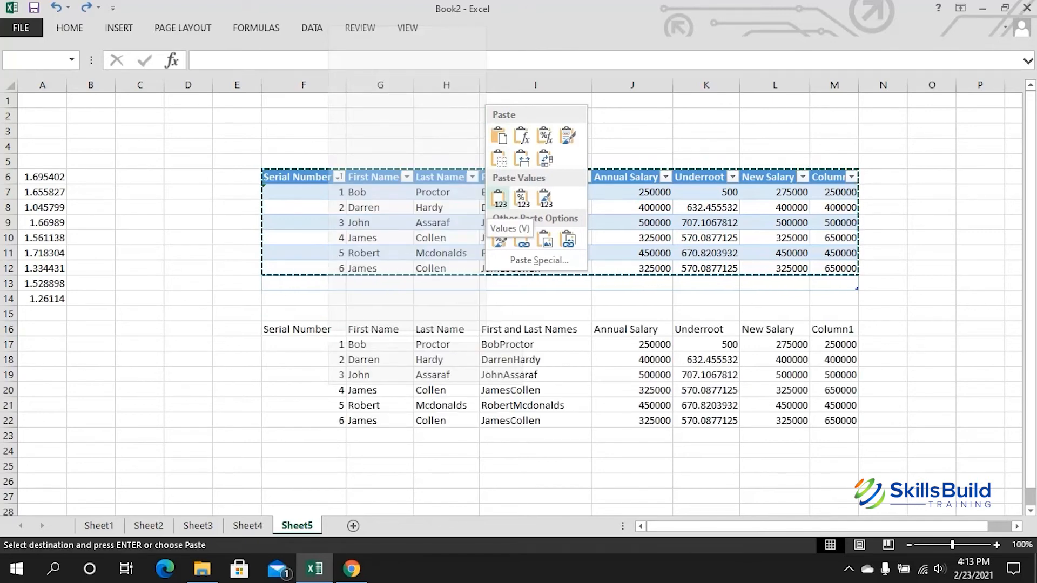
click(499, 198)
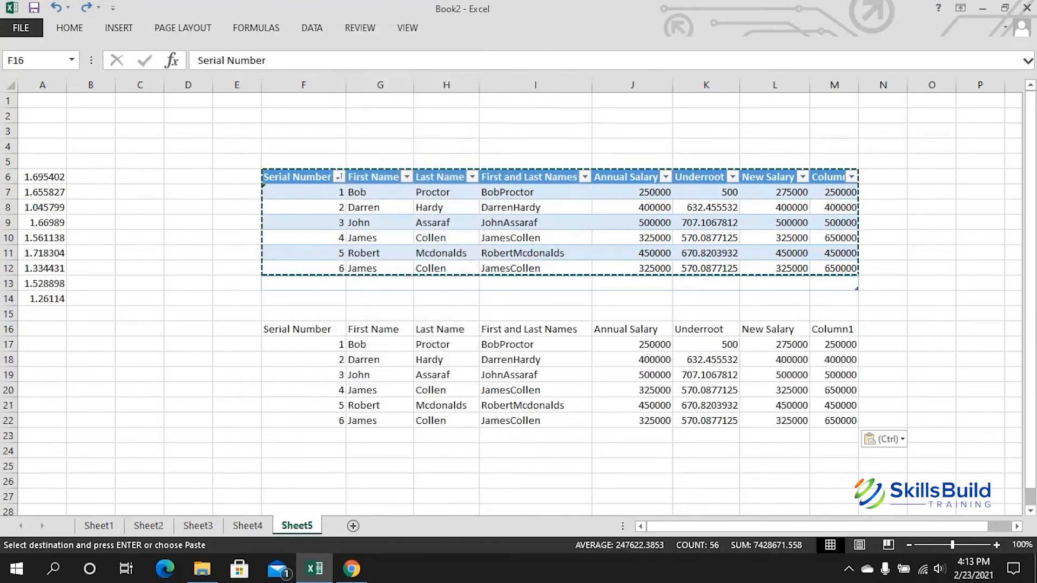
click(237, 421)
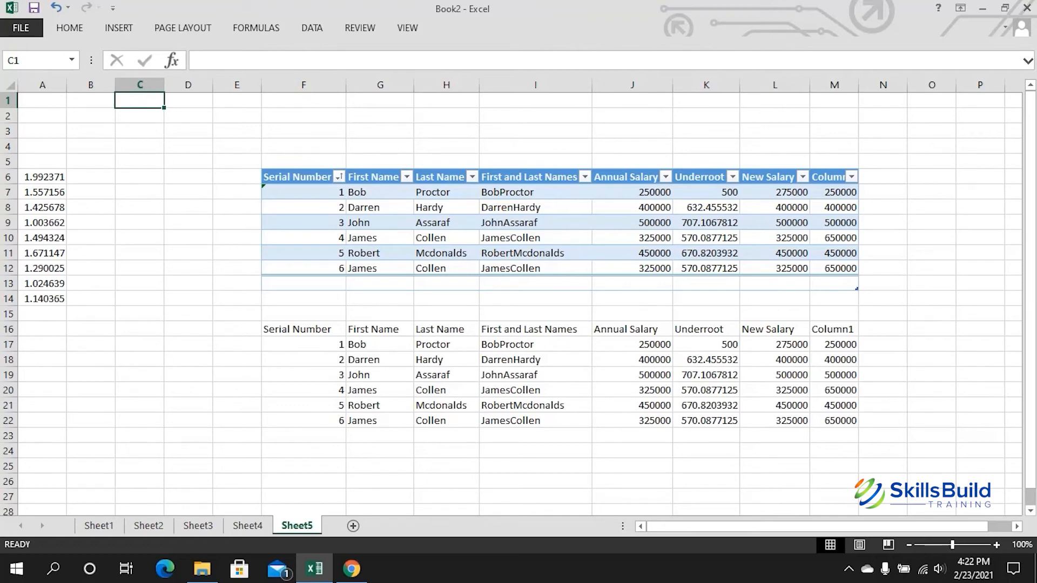
Step: Copy the first names Bob, Darren and John from G17:G19 into A17:A19, then select B17
drag(378, 344, 378, 375)
key(ctrl+c)
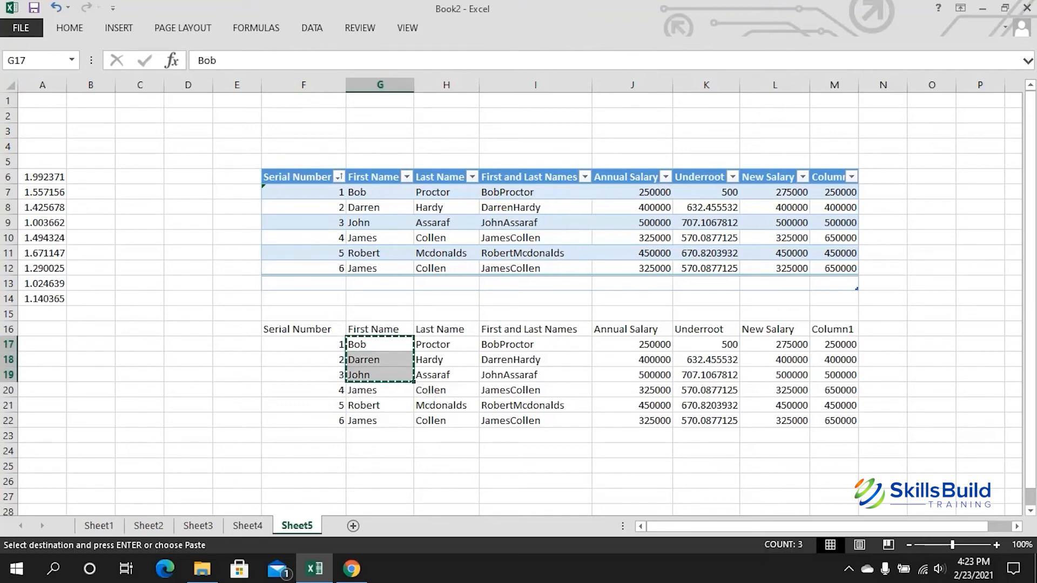
click(42, 344)
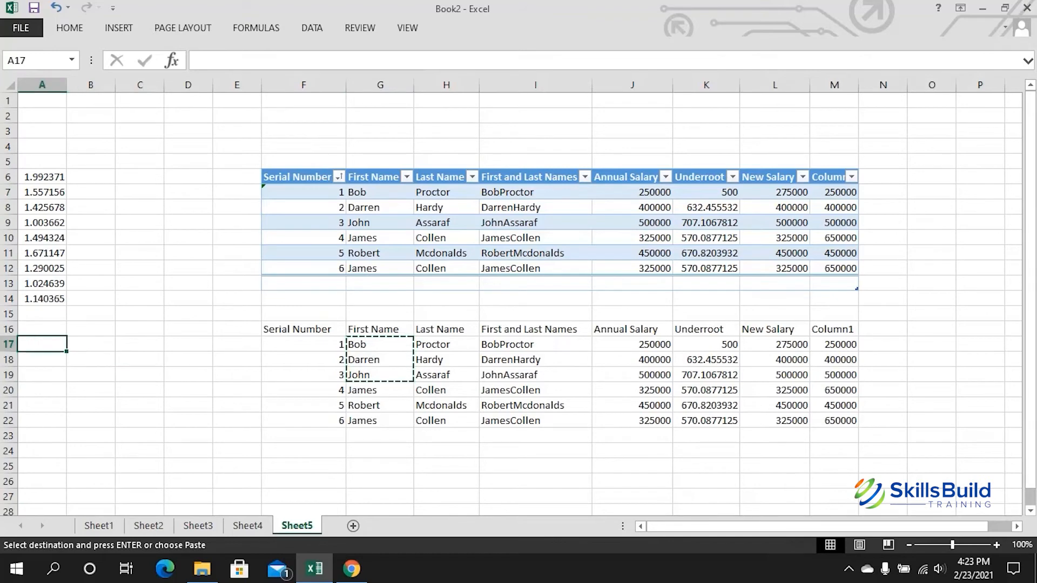
key(ctrl+v)
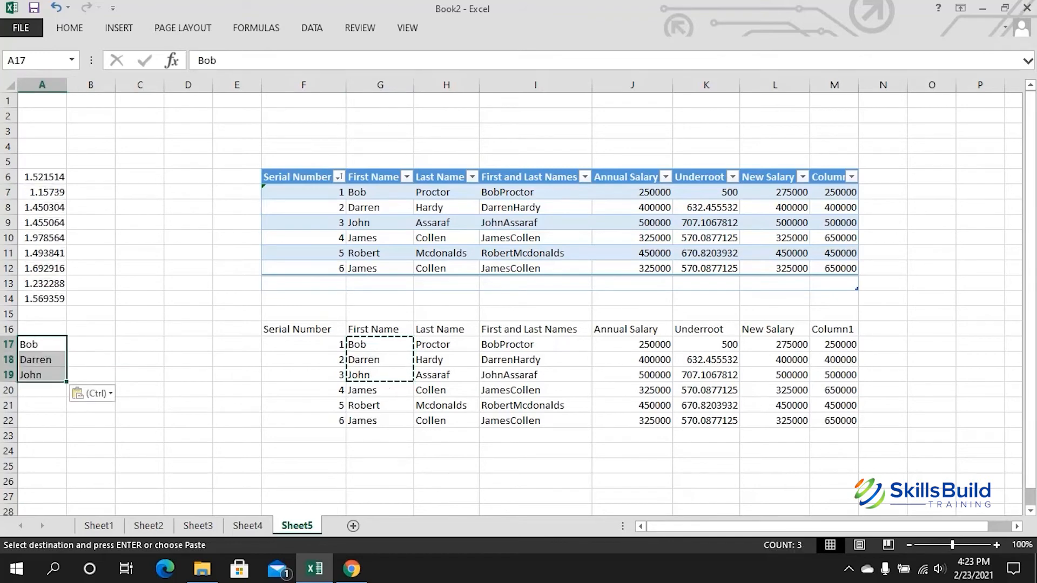
click(237, 375)
click(380, 344)
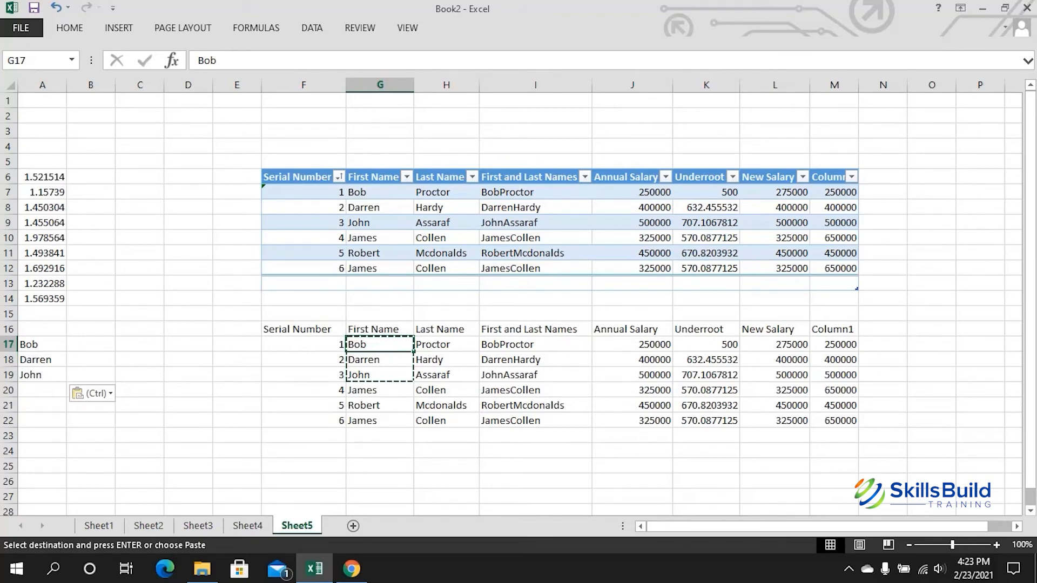
click(91, 344)
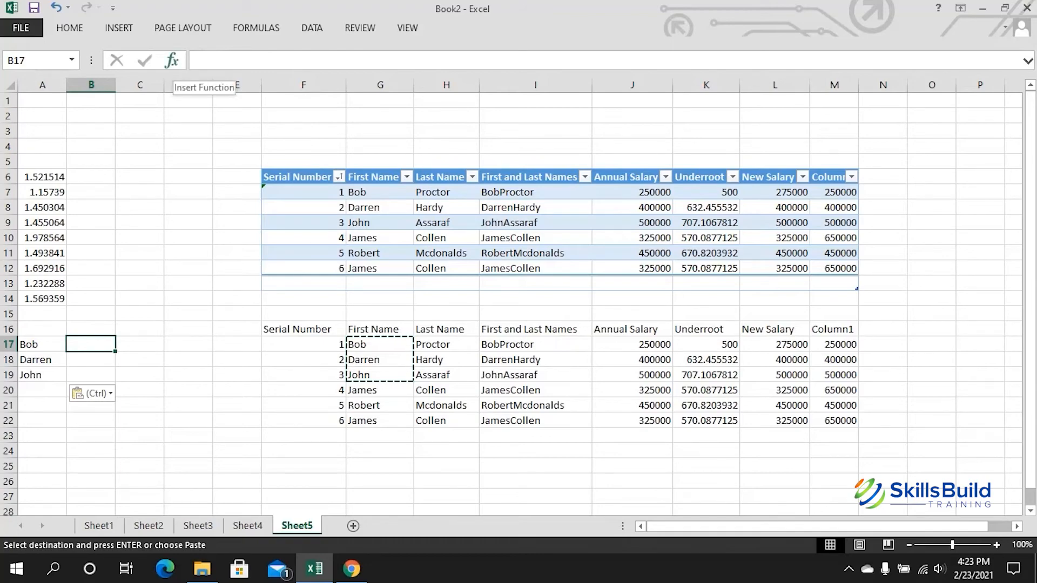
Step: Insert a VLOOKUP in B17 with lookup value G17 and table array G17:M22
click(172, 60)
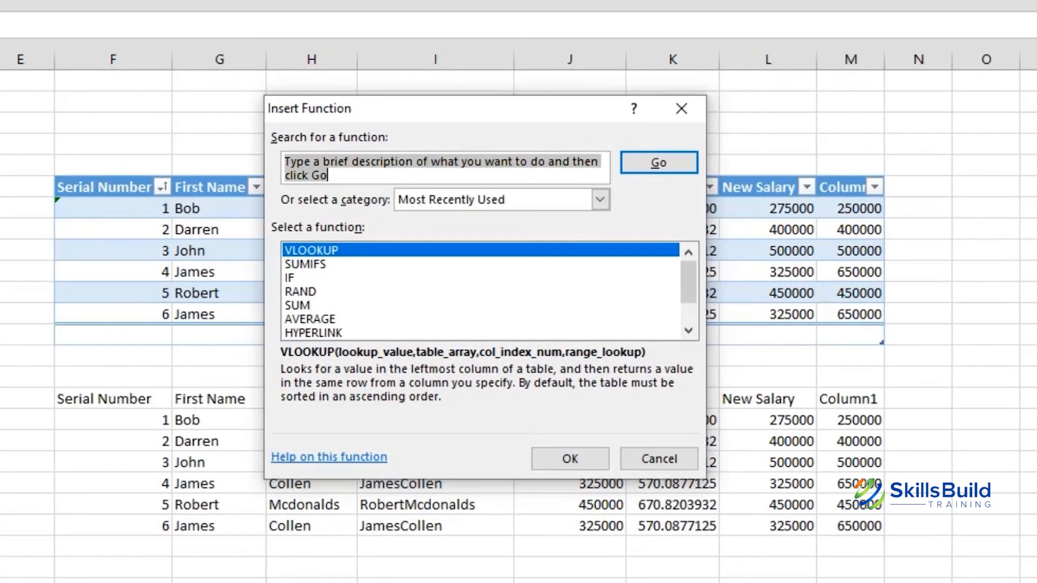
click(312, 251)
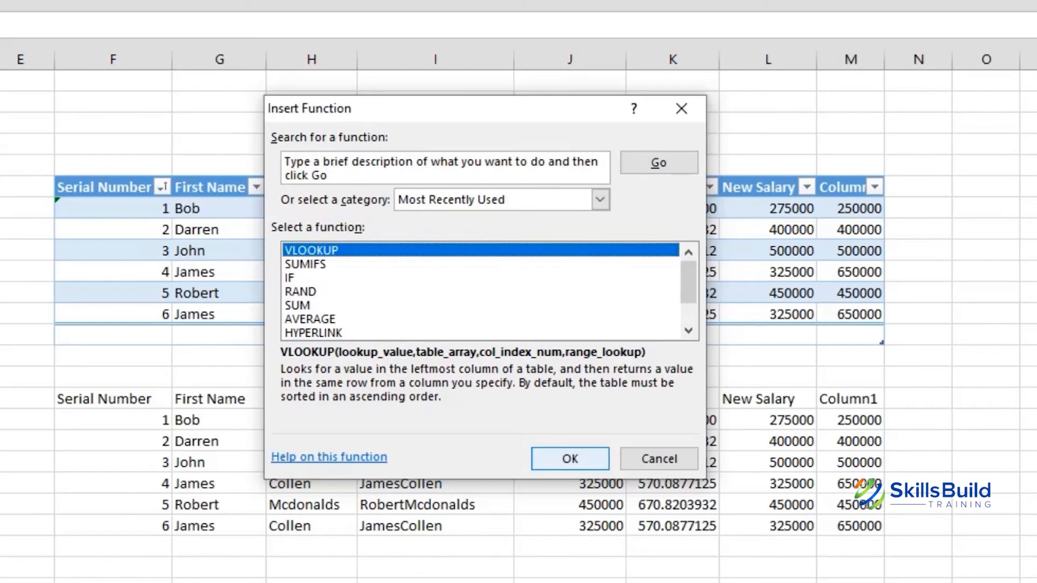
click(570, 459)
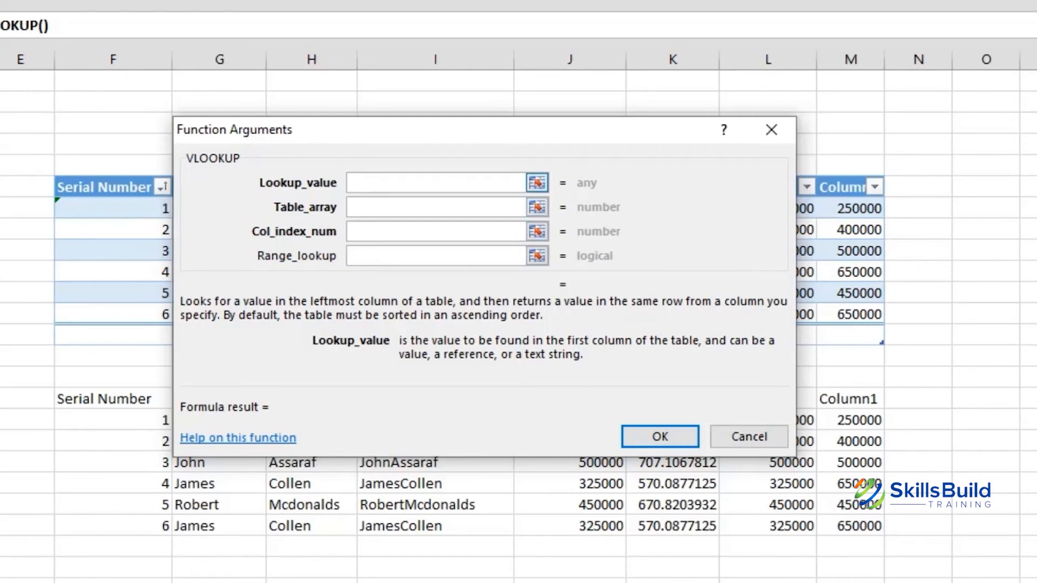
click(537, 182)
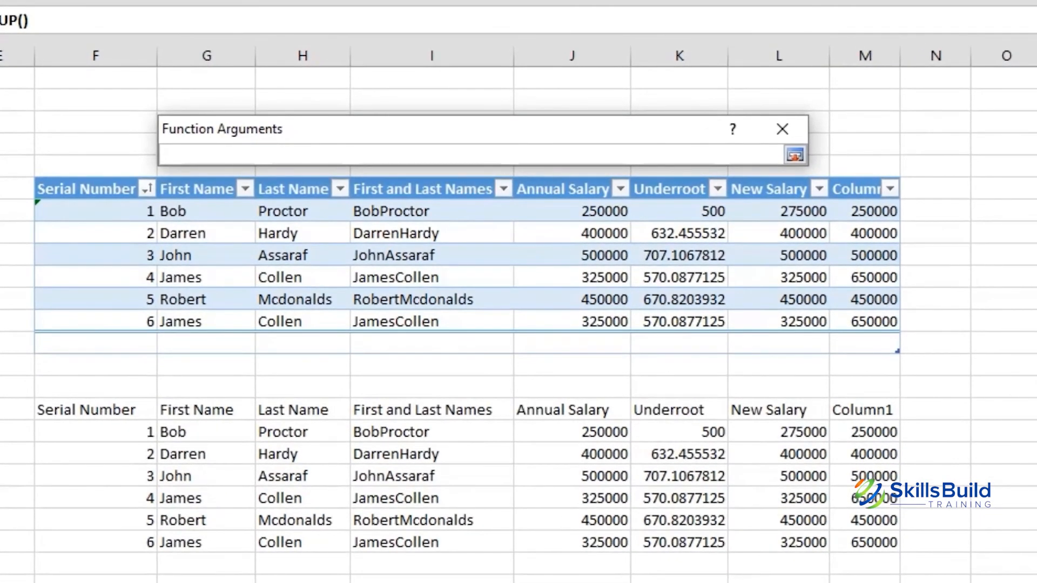
click(206, 432)
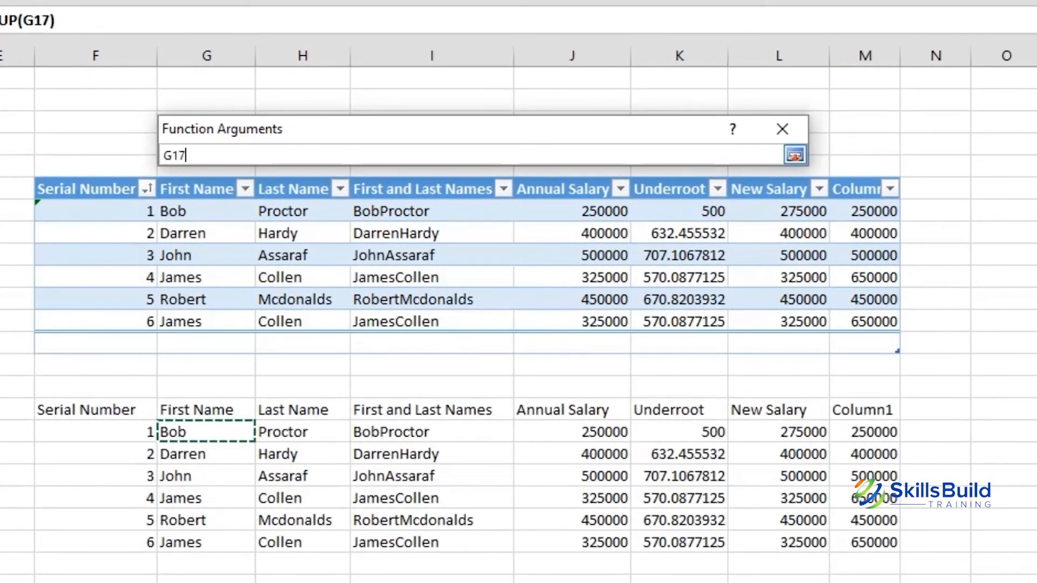
click(794, 155)
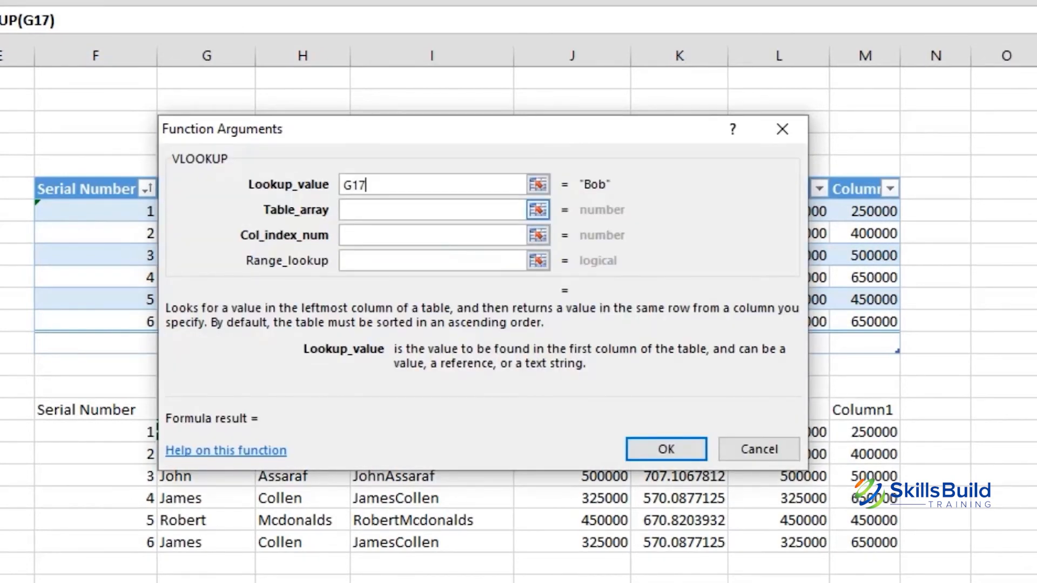
click(538, 209)
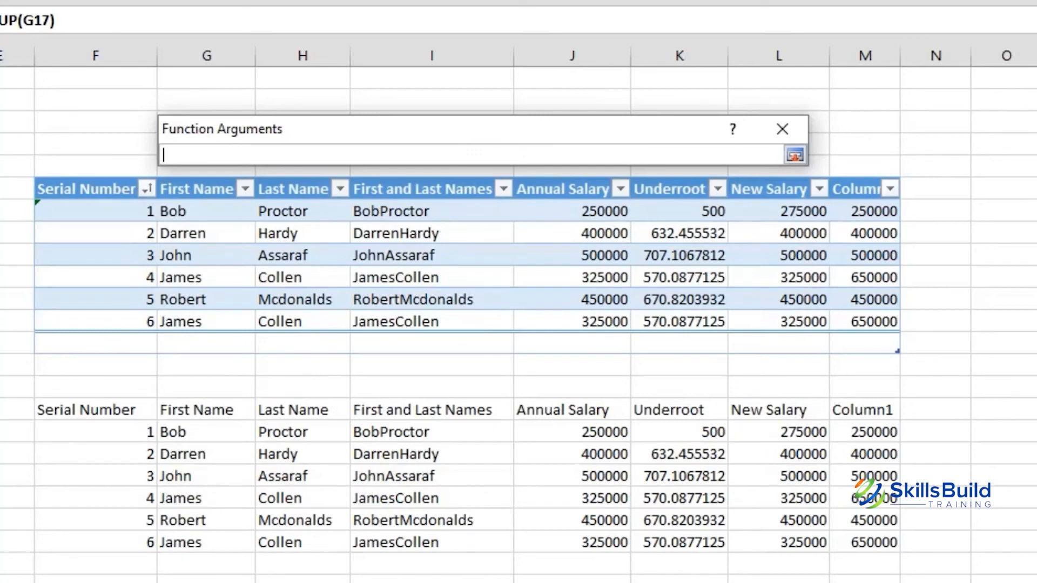
drag(184, 432, 859, 521)
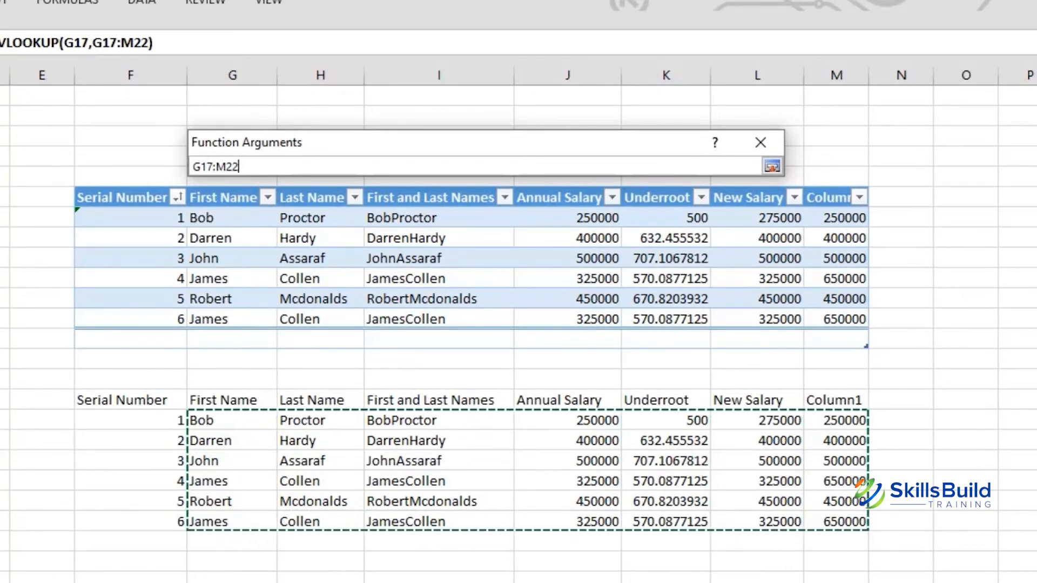
Step: Set the VLOOKUP column index to 4 (Annual Salary), previewing a result of 250000
click(772, 166)
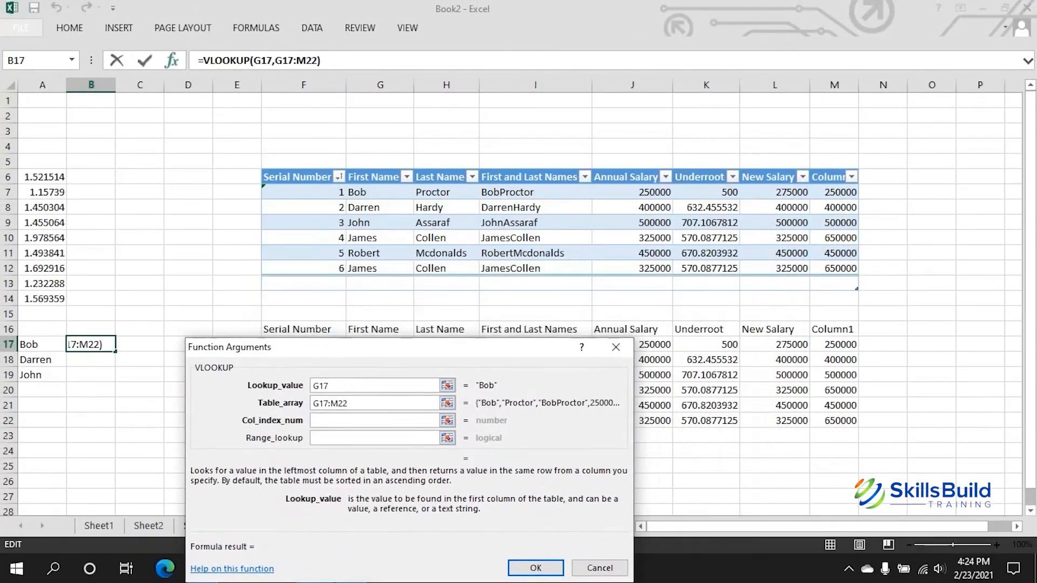
click(441, 239)
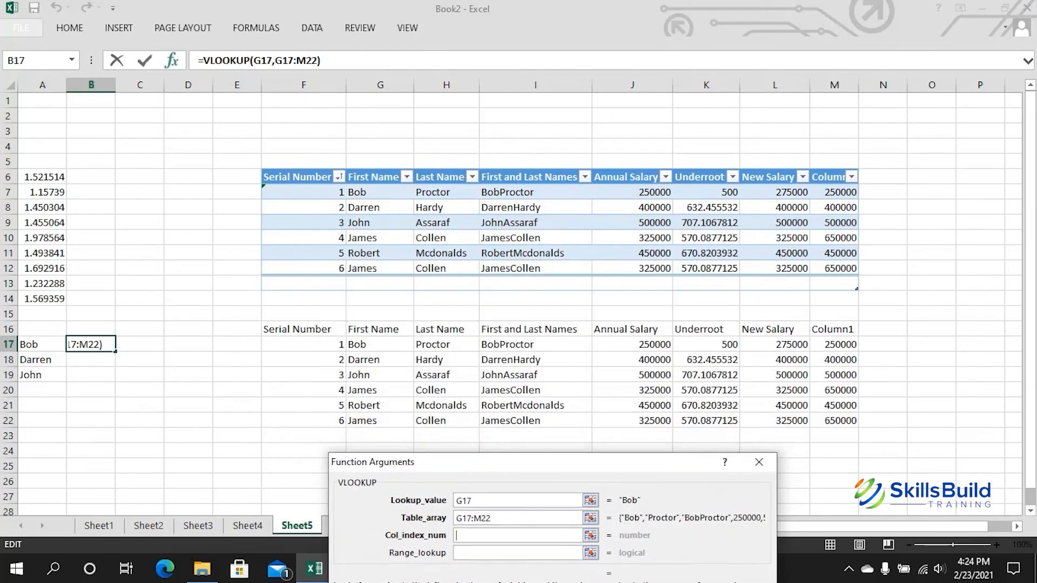
click(381, 329)
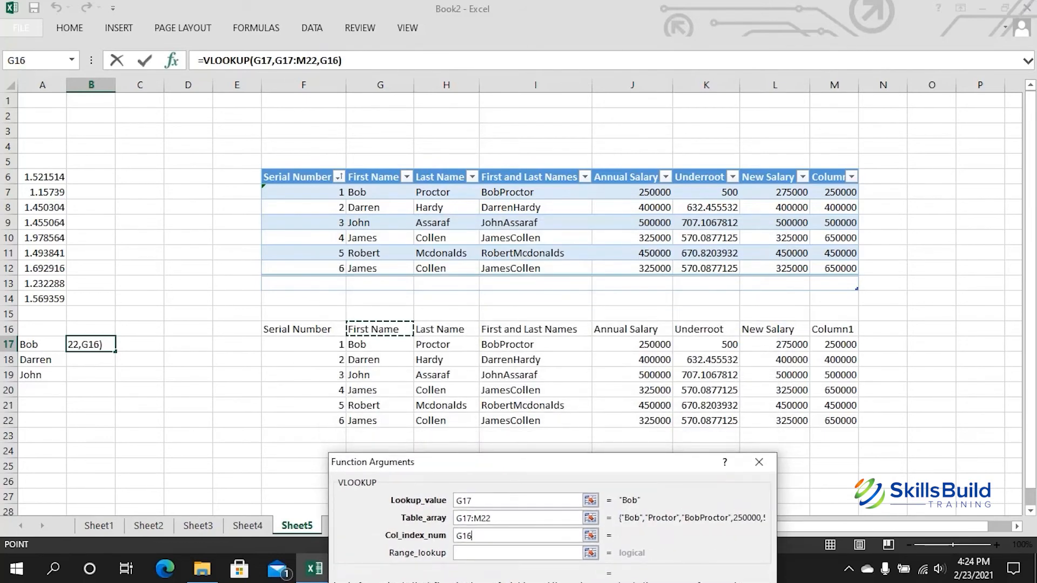
click(446, 329)
click(535, 329)
click(633, 329)
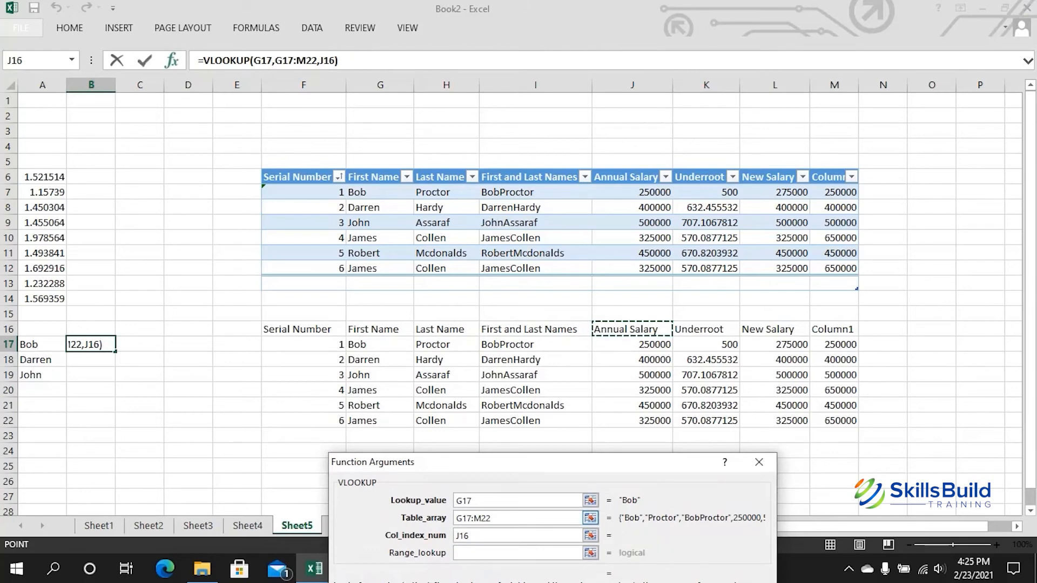
click(469, 535)
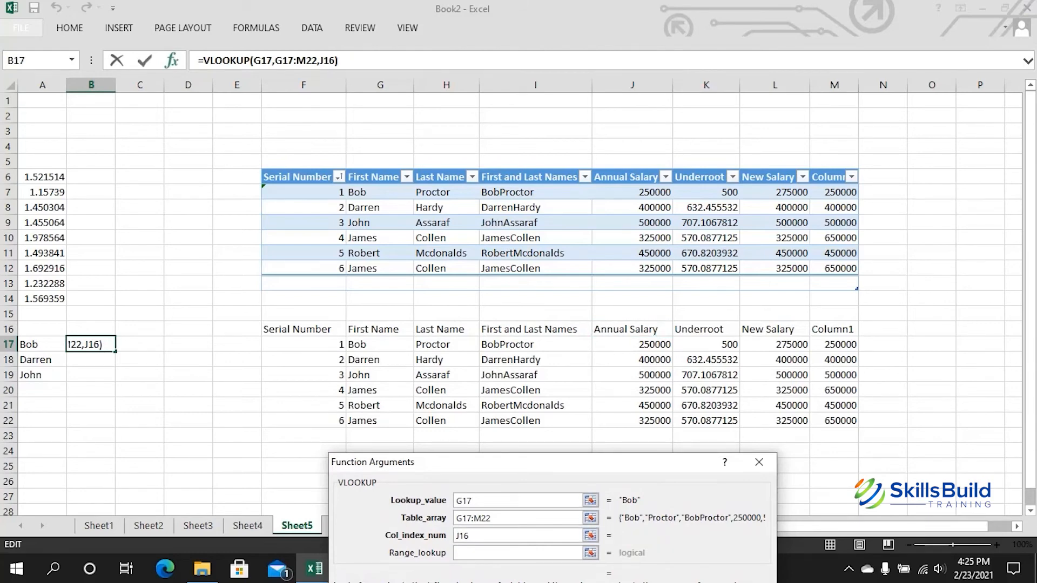
key(BackSpace)
key(BackSpace)
key(BackSpace)
text(4)
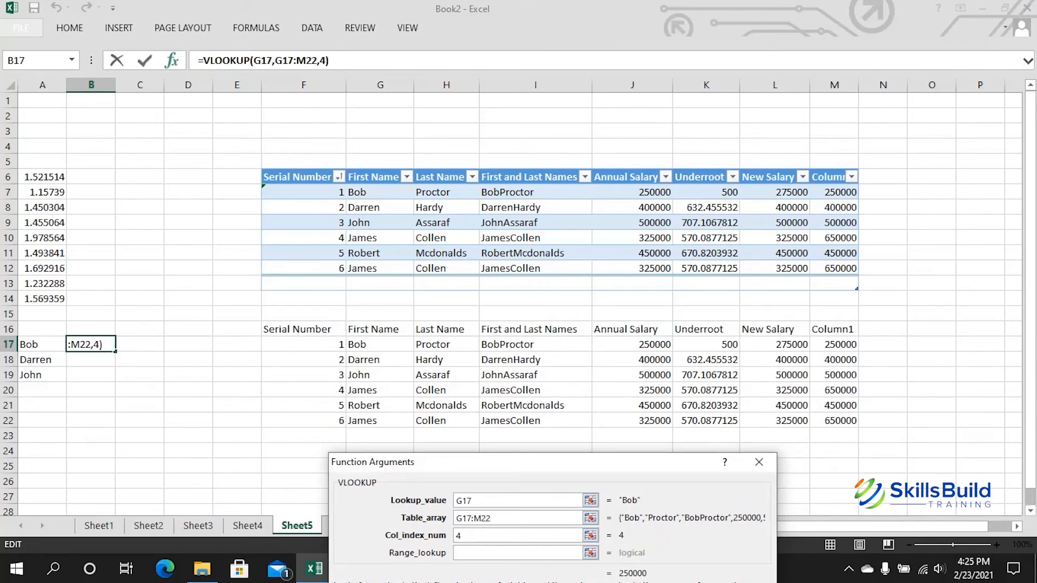
drag(584, 462, 556, 343)
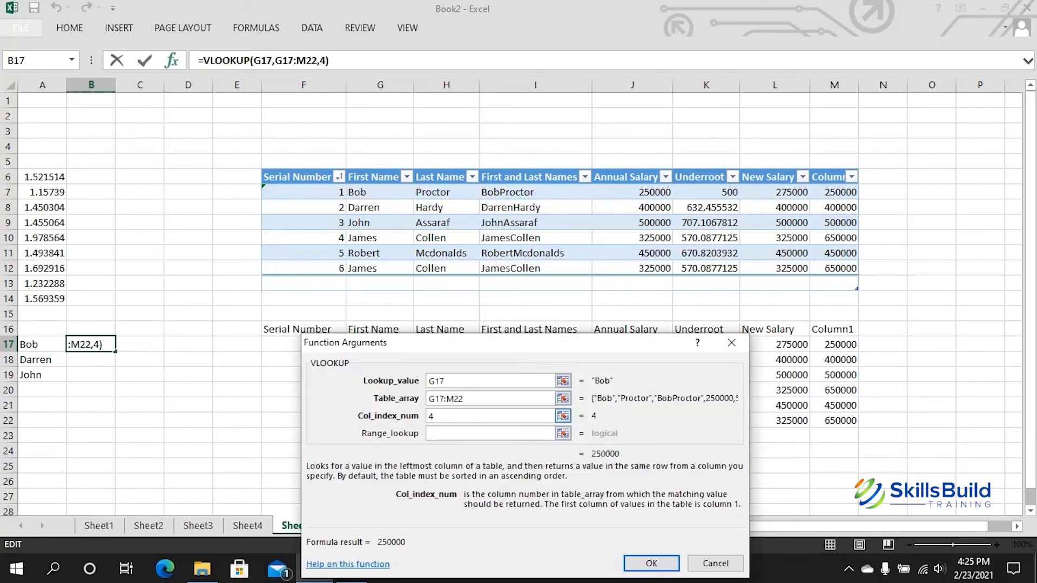
Step: Set the match type to FALSE and commit =VLOOKUP(G17,G17:M22,4,FALSE) in B17
click(432, 433)
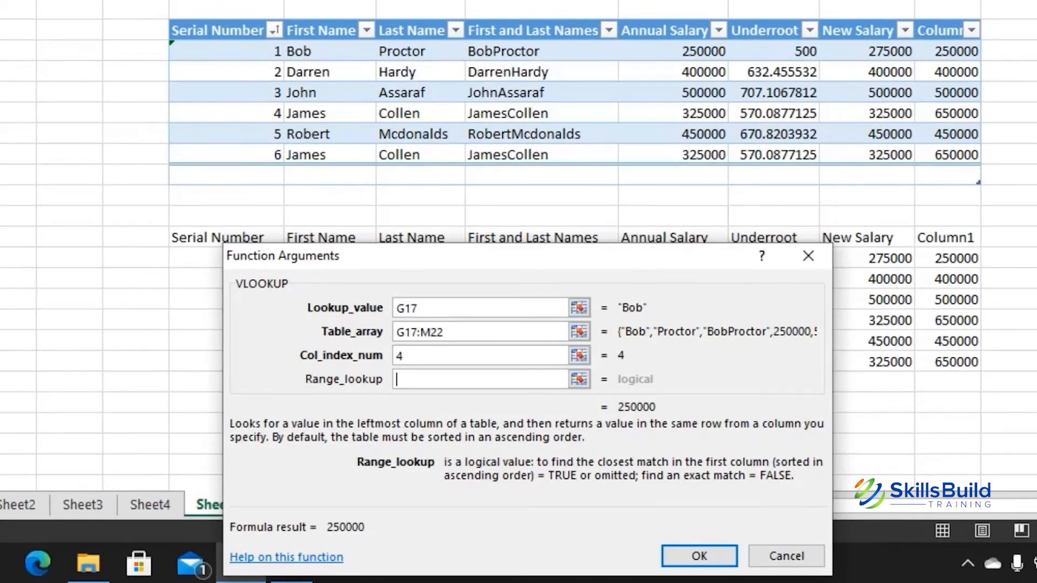
drag(486, 256, 527, 144)
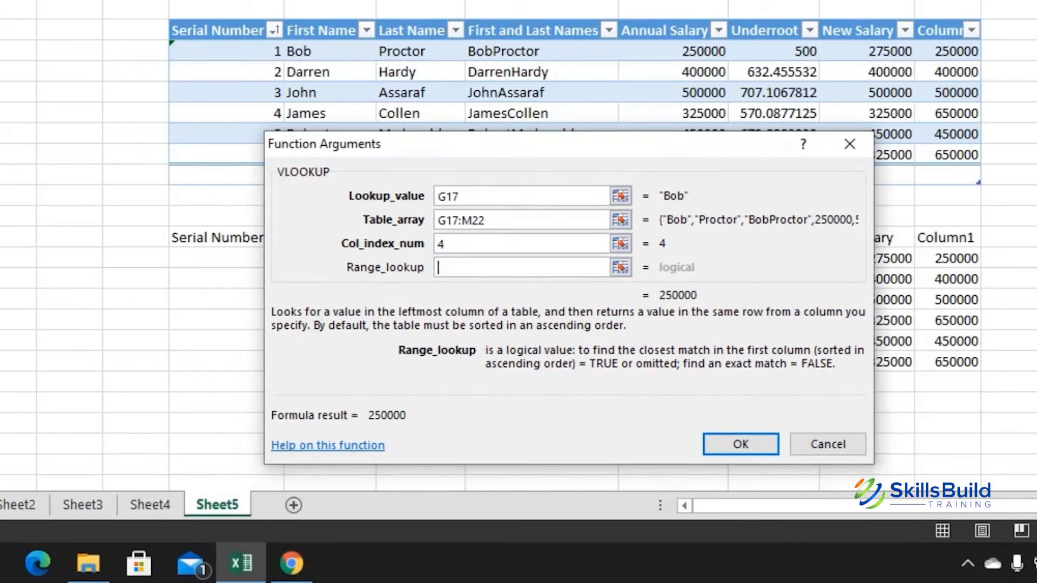
text(FAL)
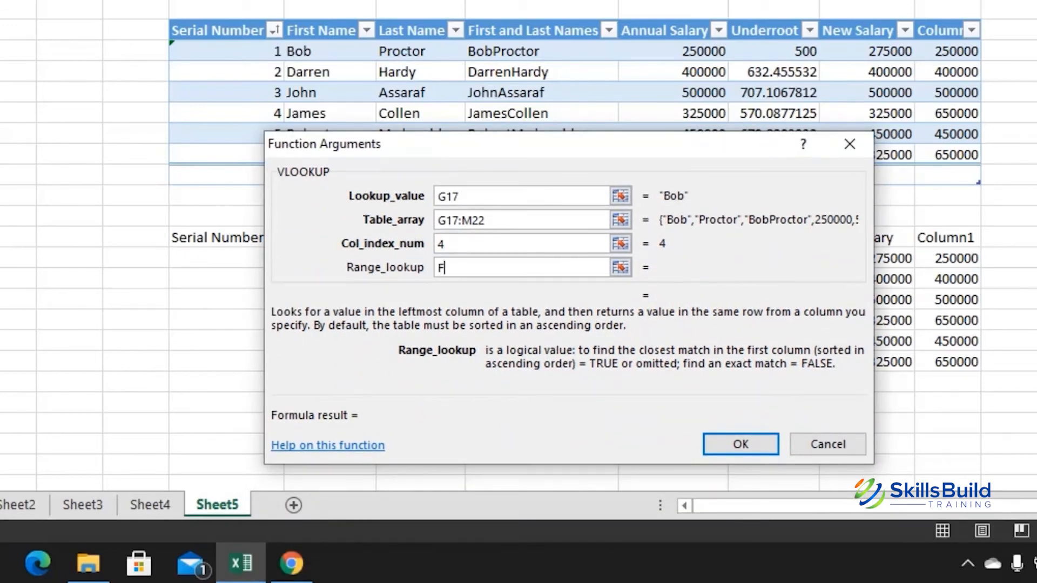
text(SE)
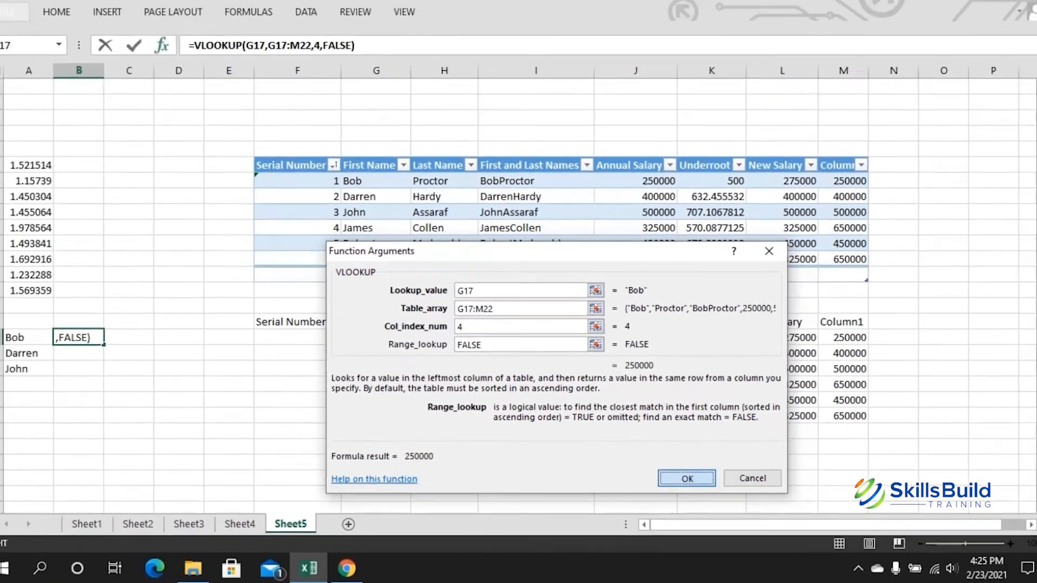
key(Return)
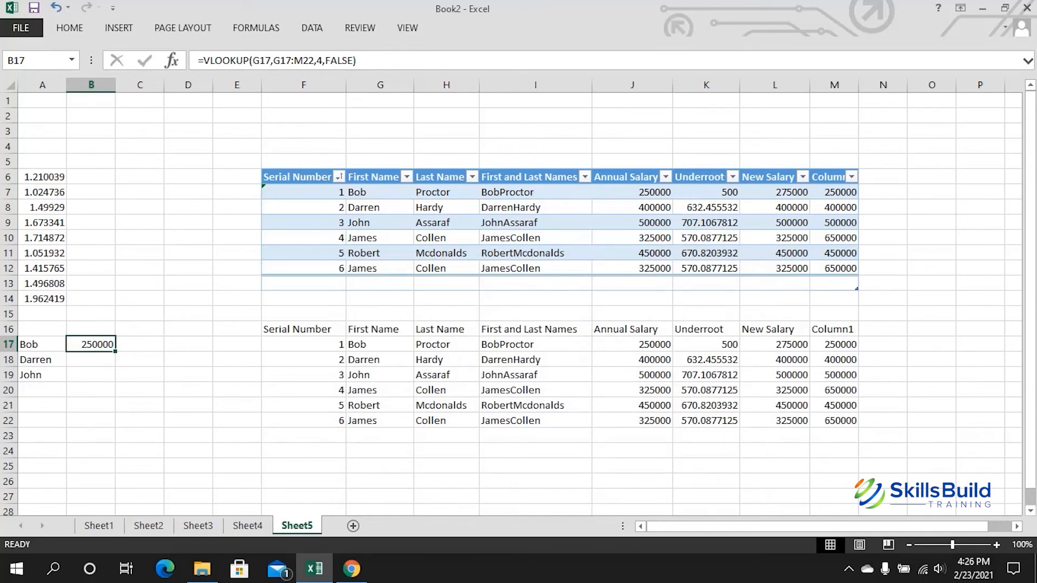
Step: Fill the lookup down to B19, verify the 400000 and 500000 results, and select F6:M12
drag(115, 351, 111, 378)
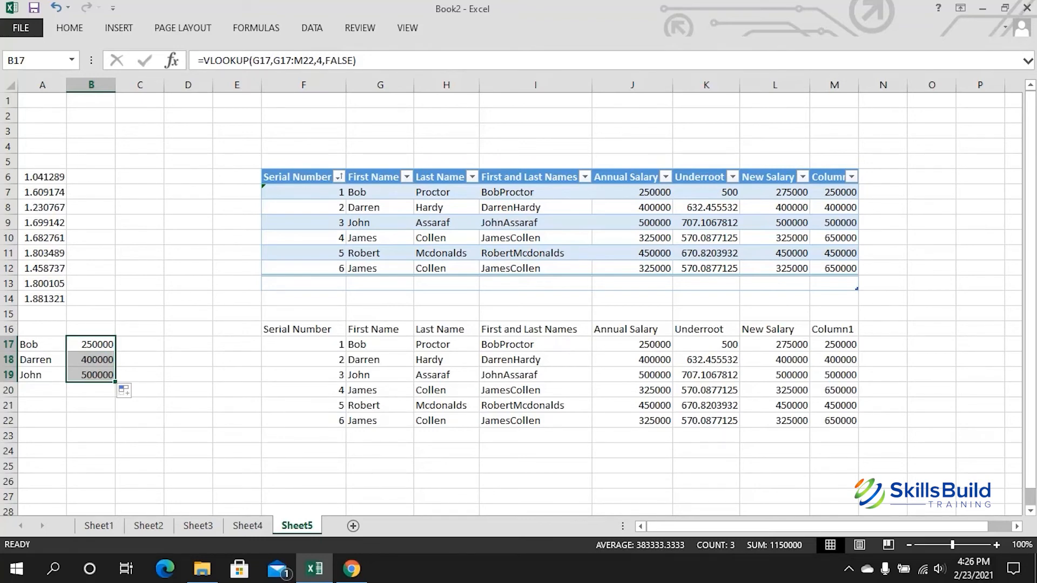
click(140, 375)
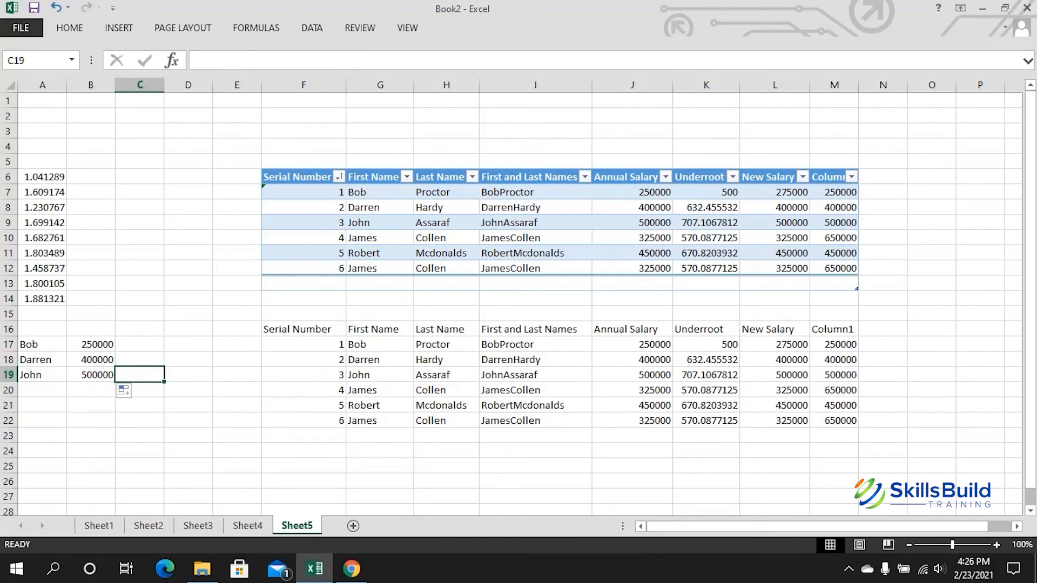
click(379, 360)
click(632, 359)
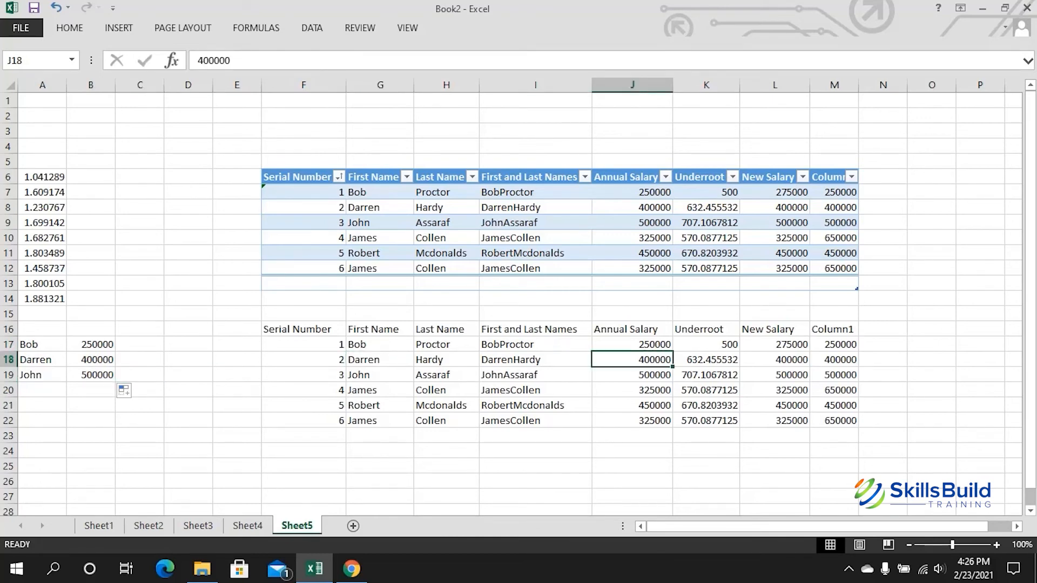
click(42, 375)
click(90, 375)
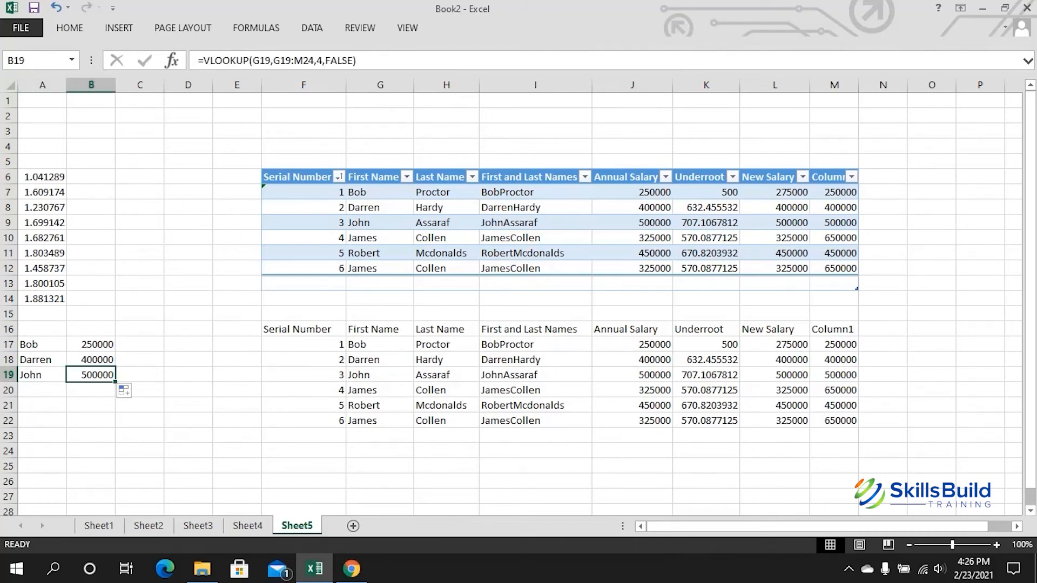
click(380, 375)
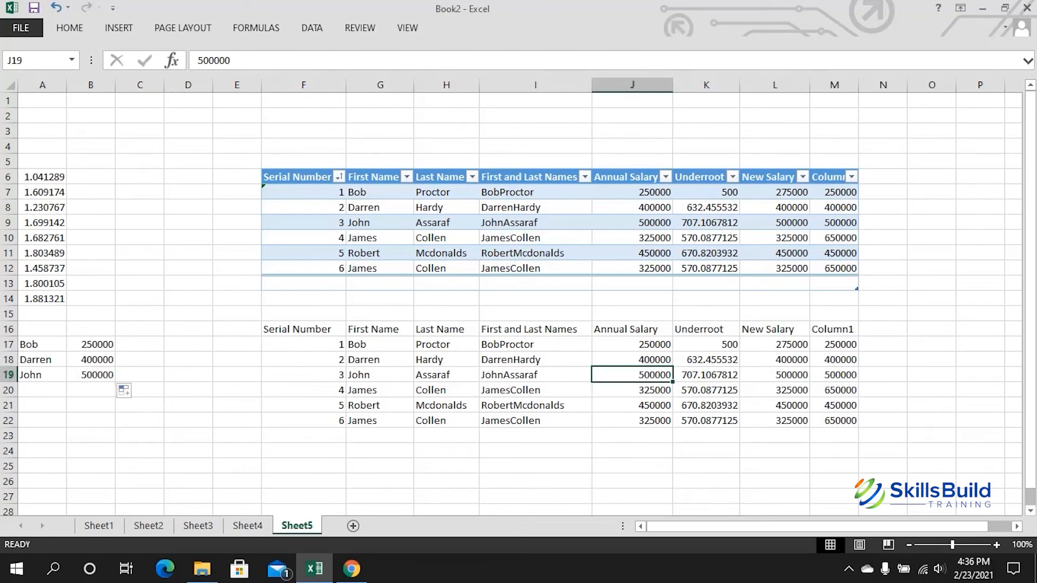
drag(297, 177, 836, 270)
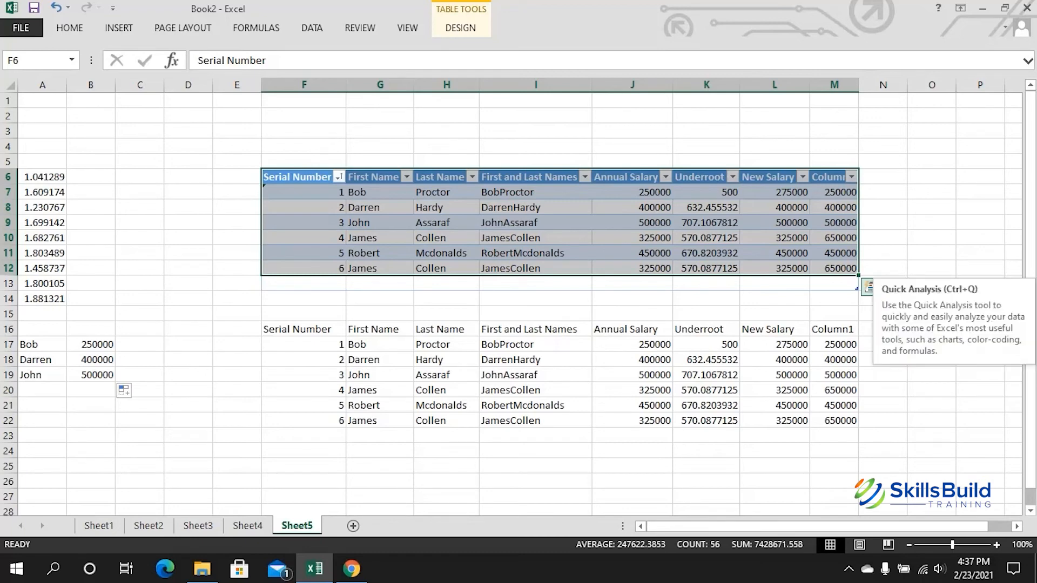
Step: Apply data bars and a red colour scale to the upper salary table's numbers
click(870, 287)
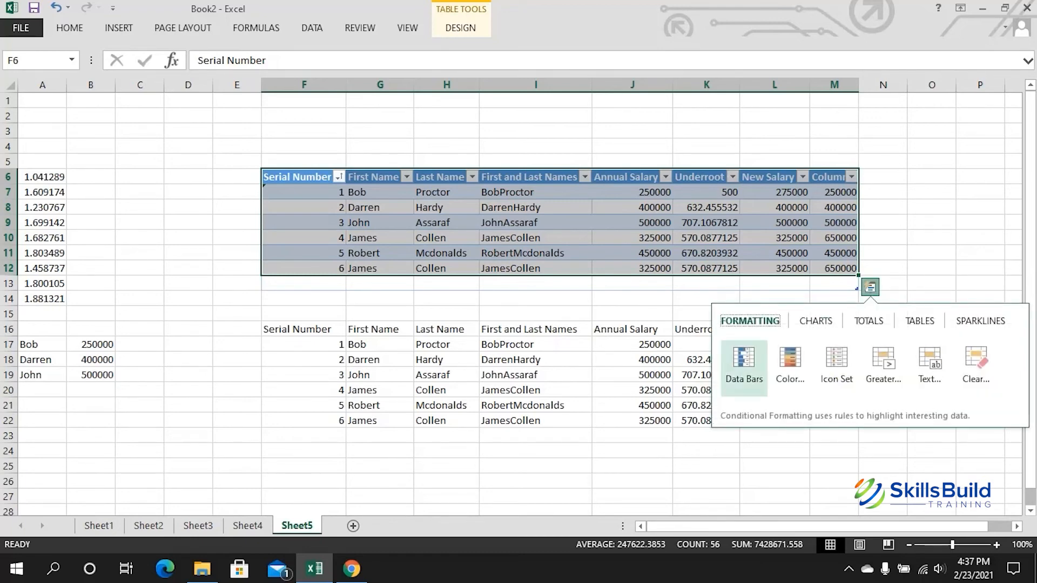
click(744, 369)
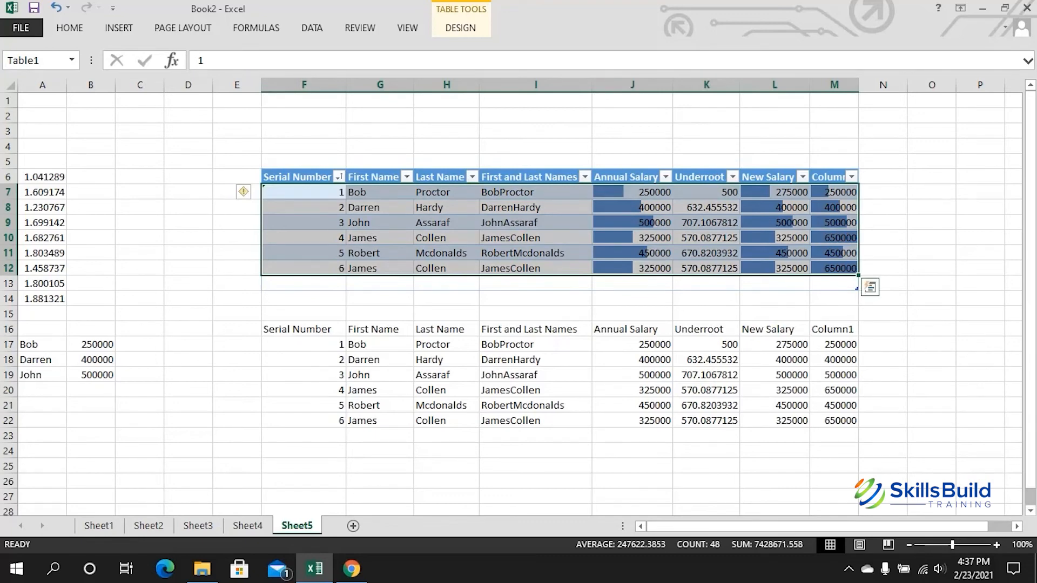
click(870, 287)
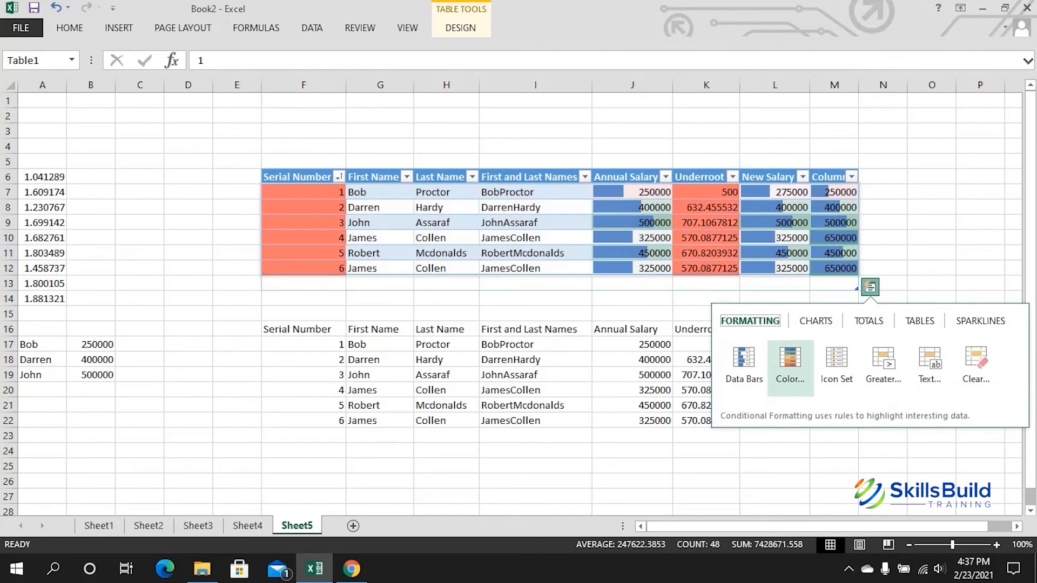
click(790, 367)
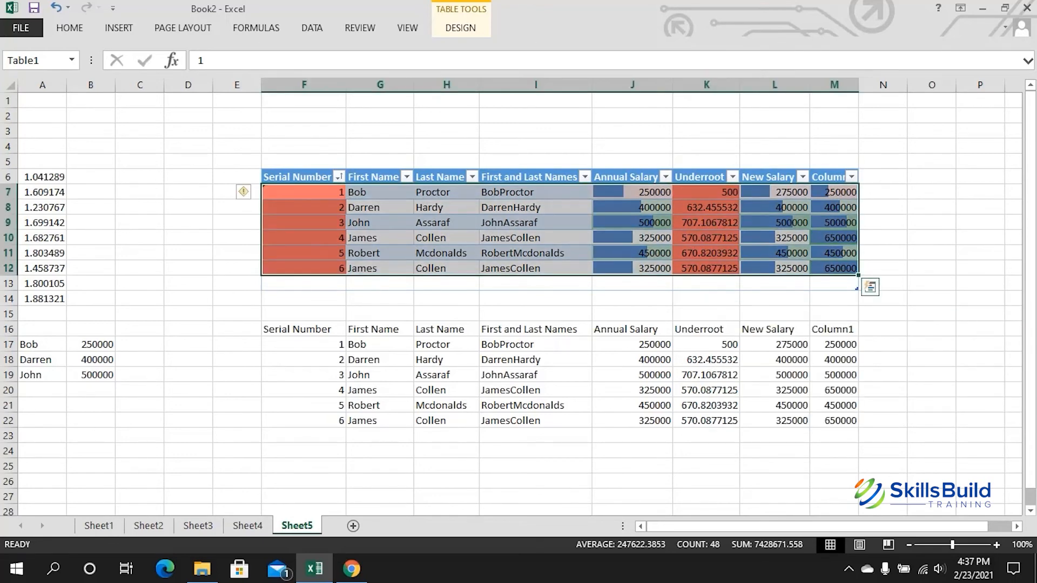
click(931, 268)
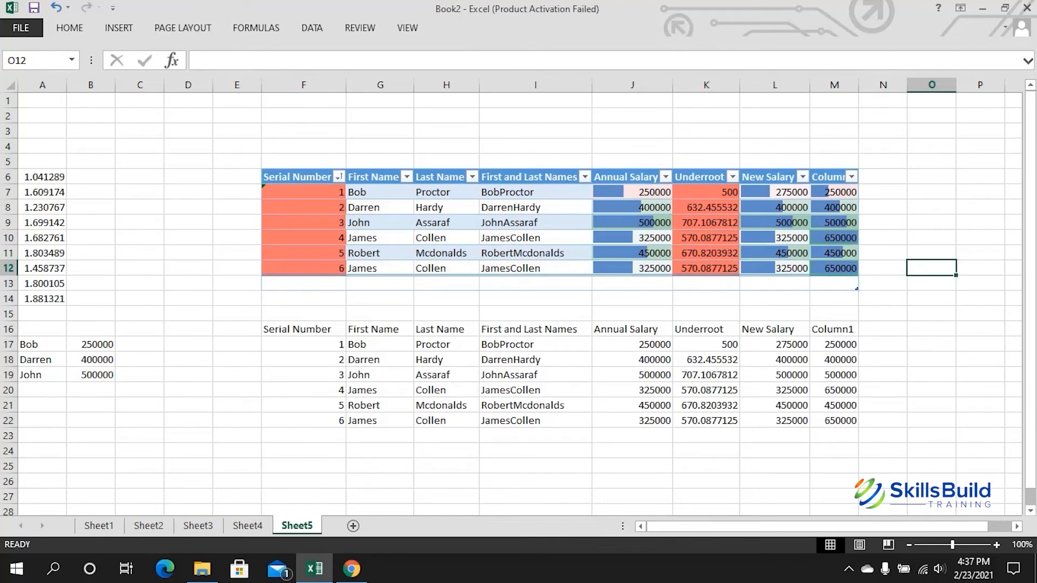
Step: Add arrow icon sets to the reselected upper salary table
drag(297, 177, 843, 269)
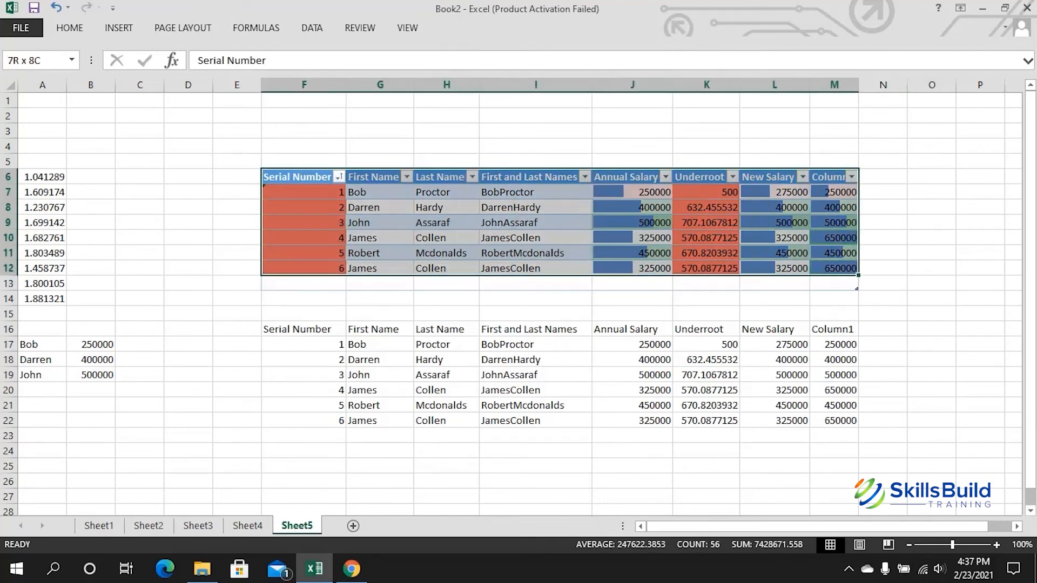
click(870, 287)
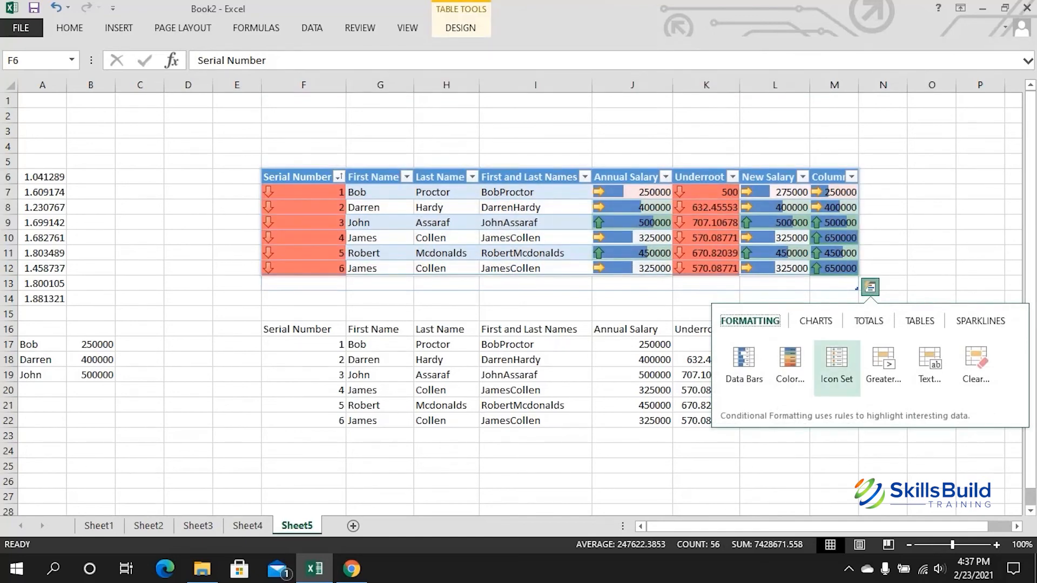
click(836, 368)
click(980, 252)
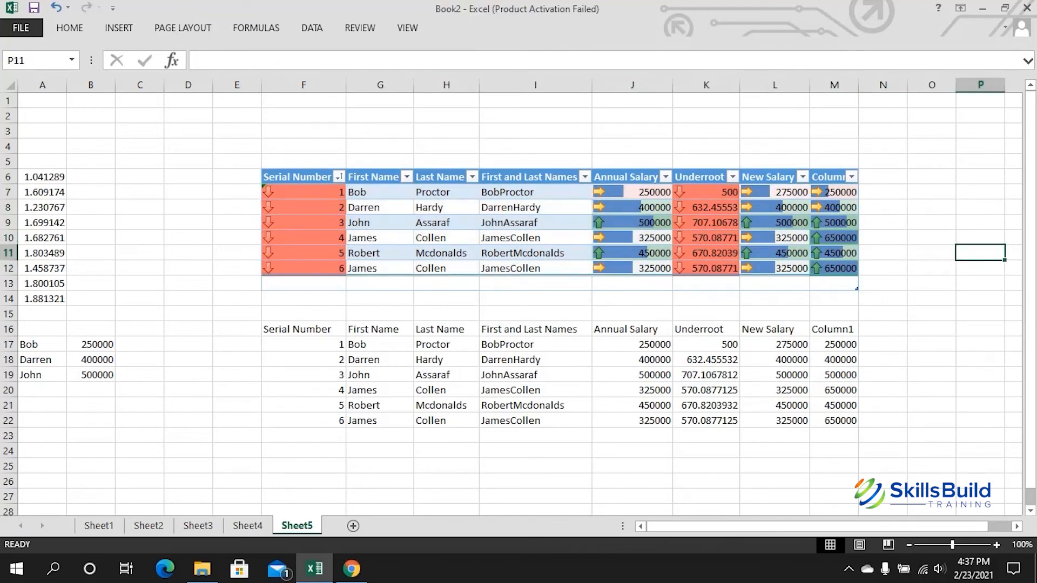
Step: Clear all data bars, colour fills, icons and highlight rules from the upper salary table
drag(302, 176, 834, 269)
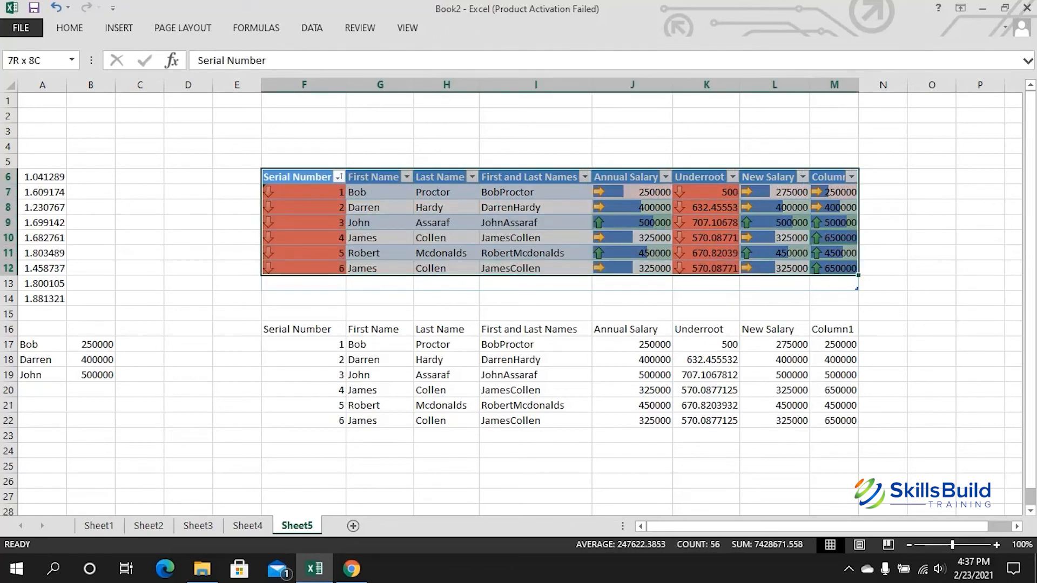
click(870, 286)
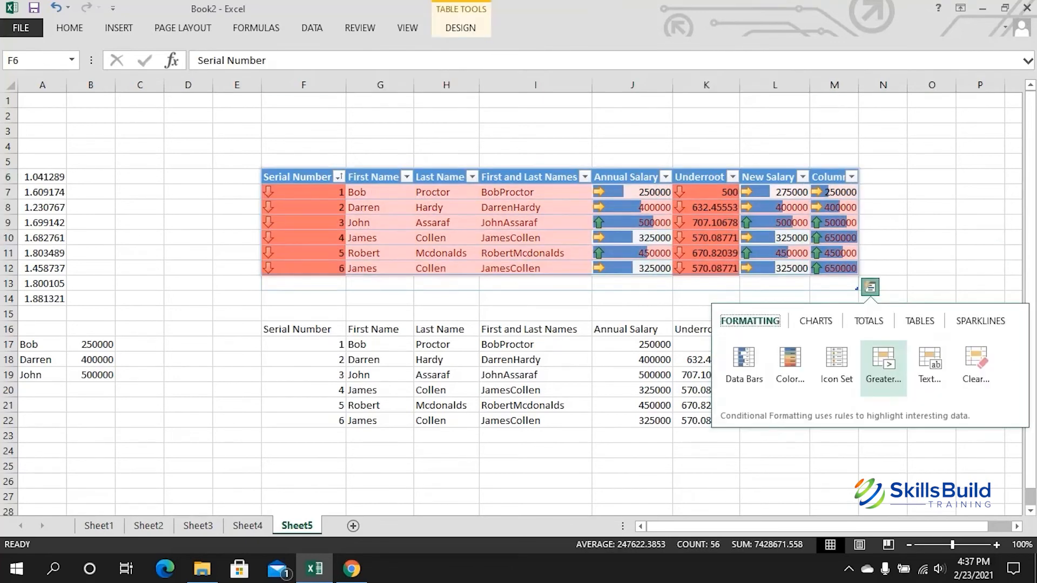
key(Return)
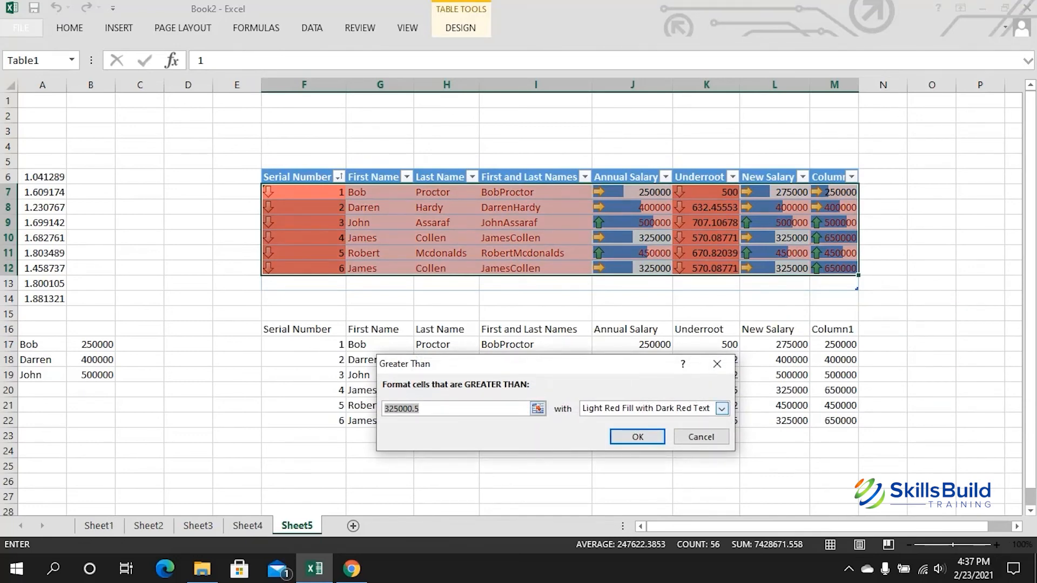
click(721, 409)
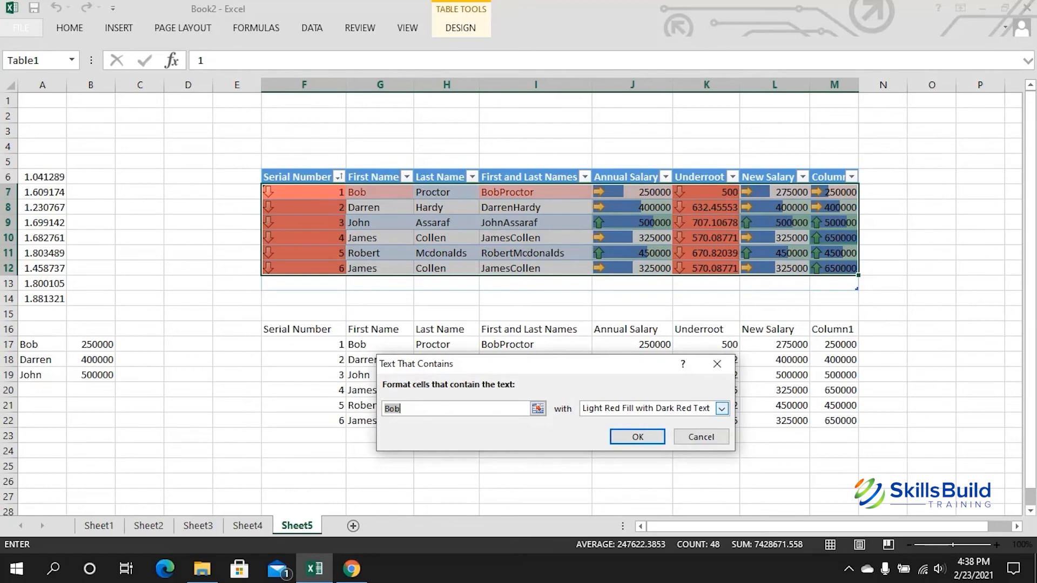
click(718, 364)
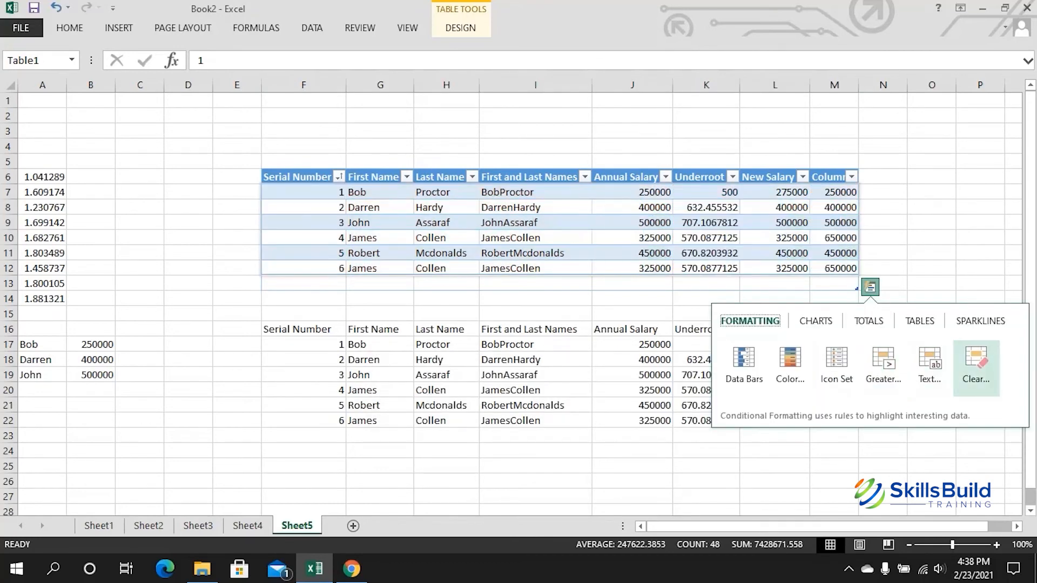
click(976, 369)
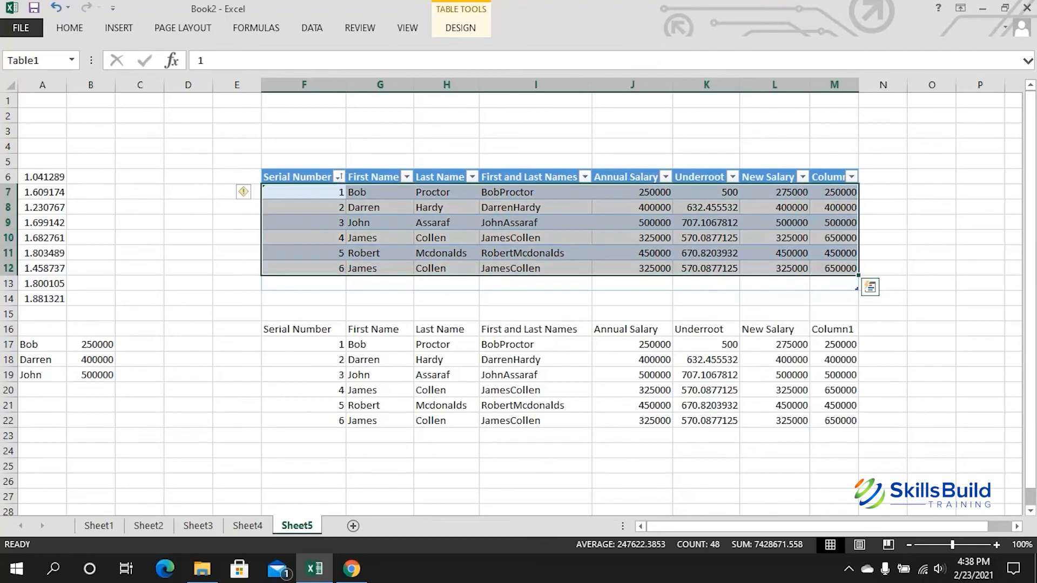
click(140, 267)
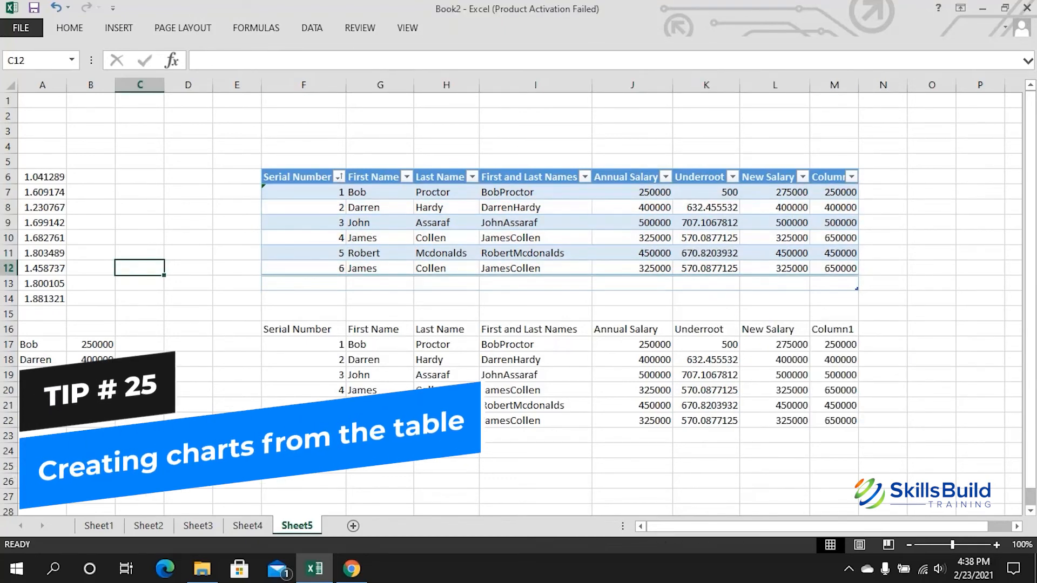
Step: Build a clustered column chart of Sum of Annual Salary by Last Name from F6:M12
drag(298, 176, 872, 271)
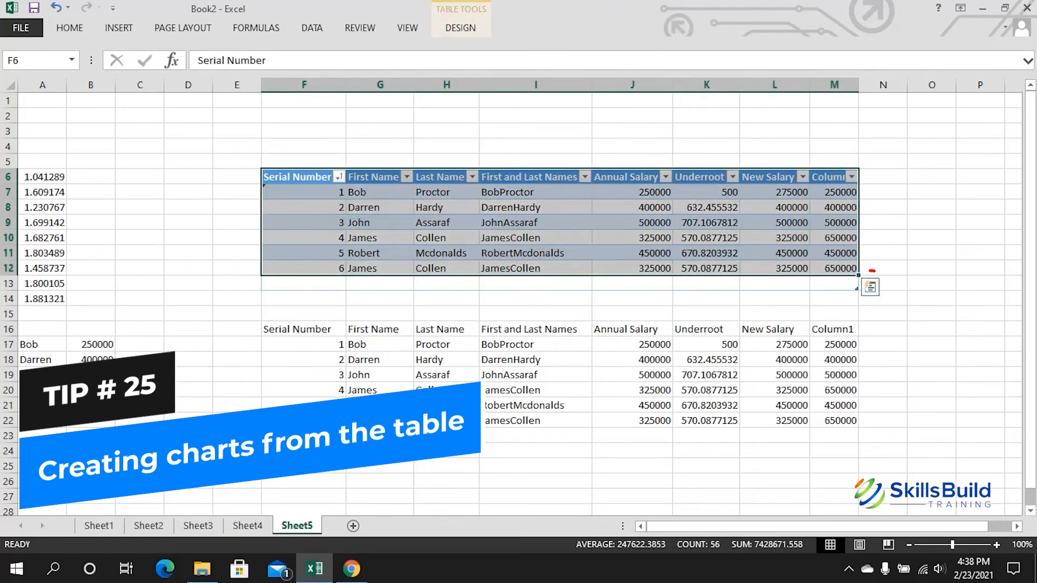
click(870, 286)
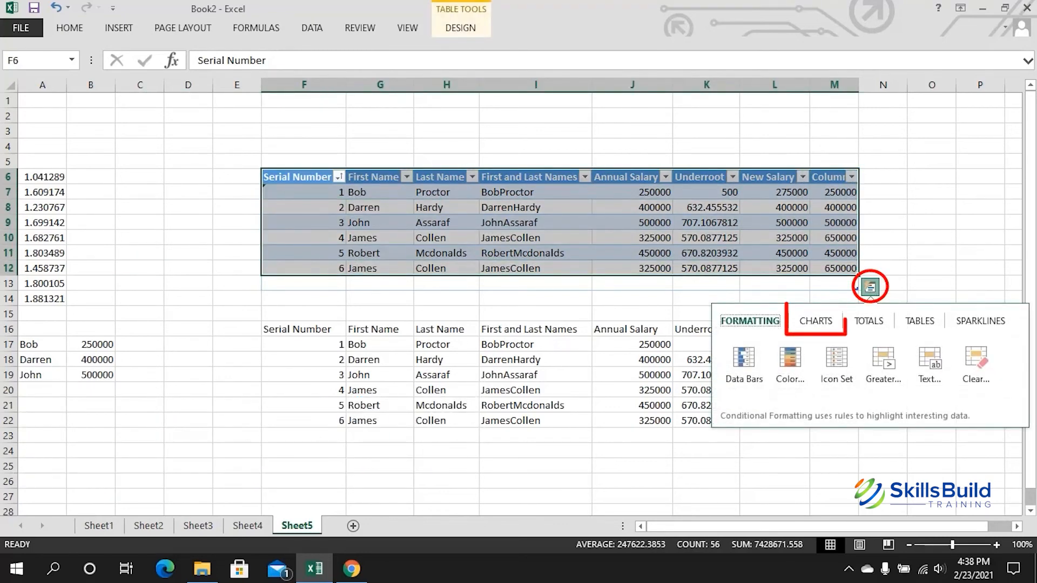
click(816, 321)
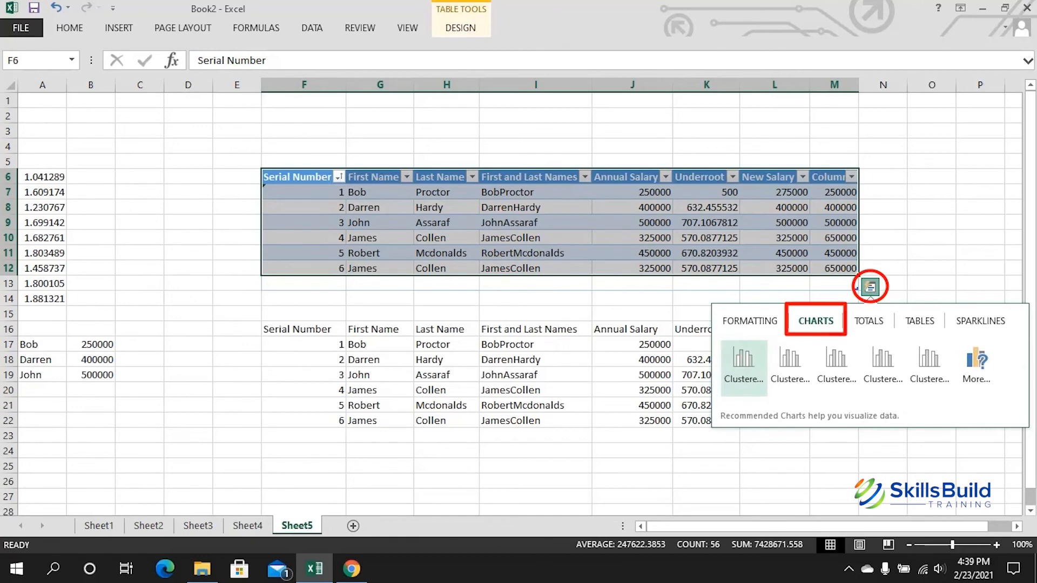
mouse_move(744, 368)
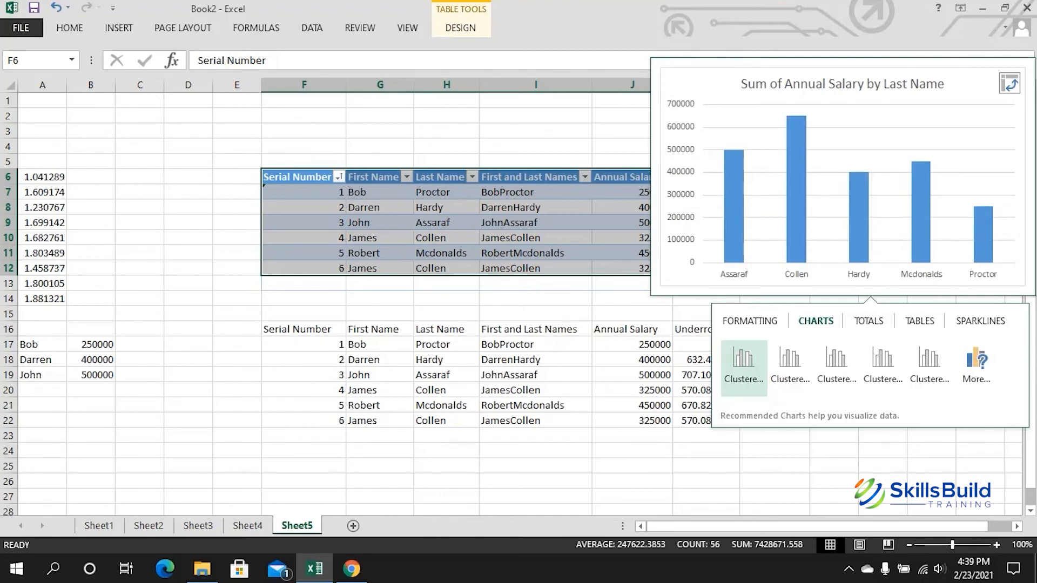
click(743, 369)
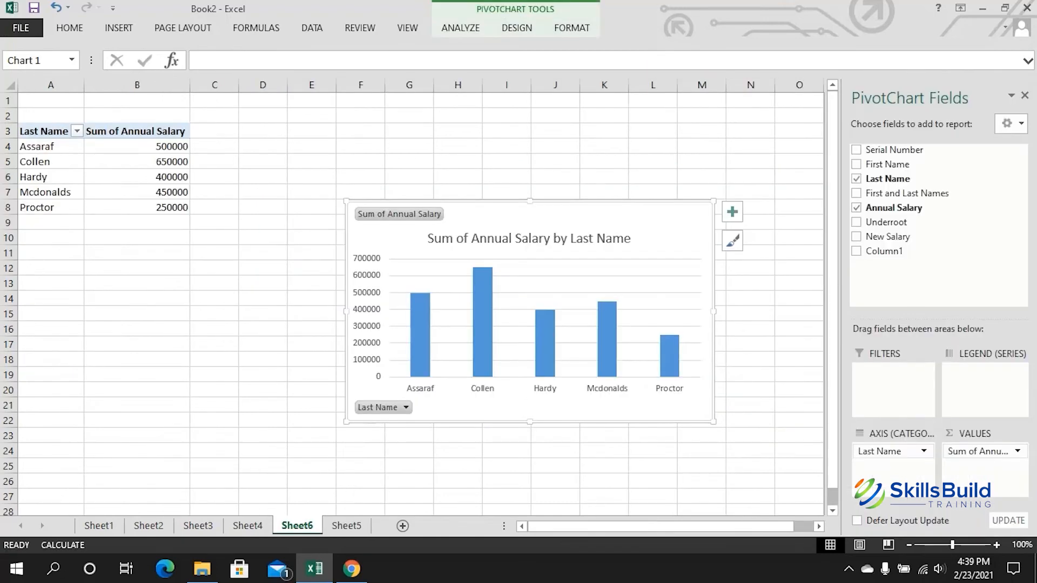
Step: Move the salary pivot chart left beside the pivot table
mouse_move(529, 324)
mouse_down()
mouse_move(371, 346)
mouse_move(461, 353)
mouse_up()
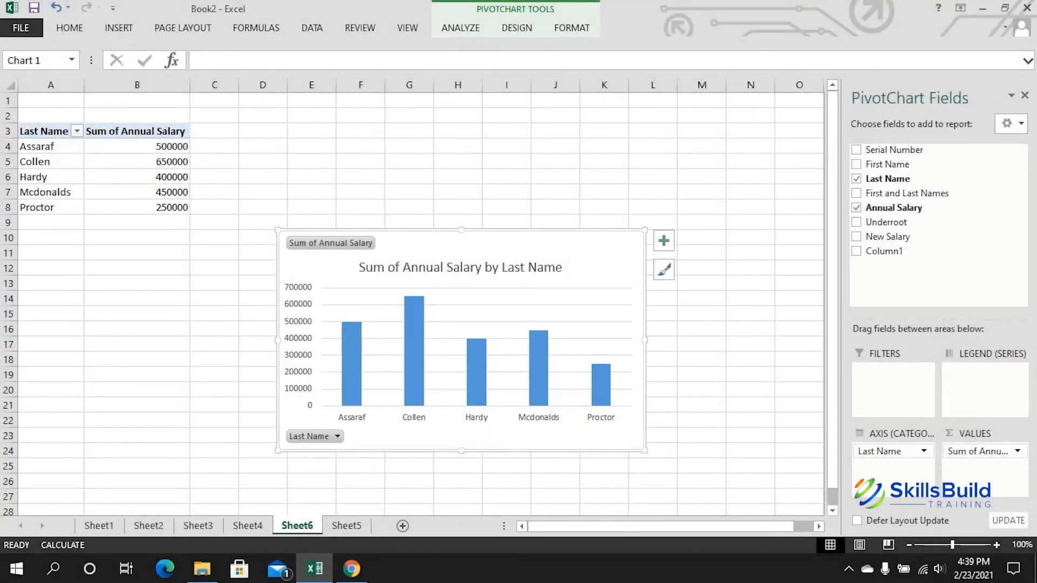
mouse_move(415, 316)
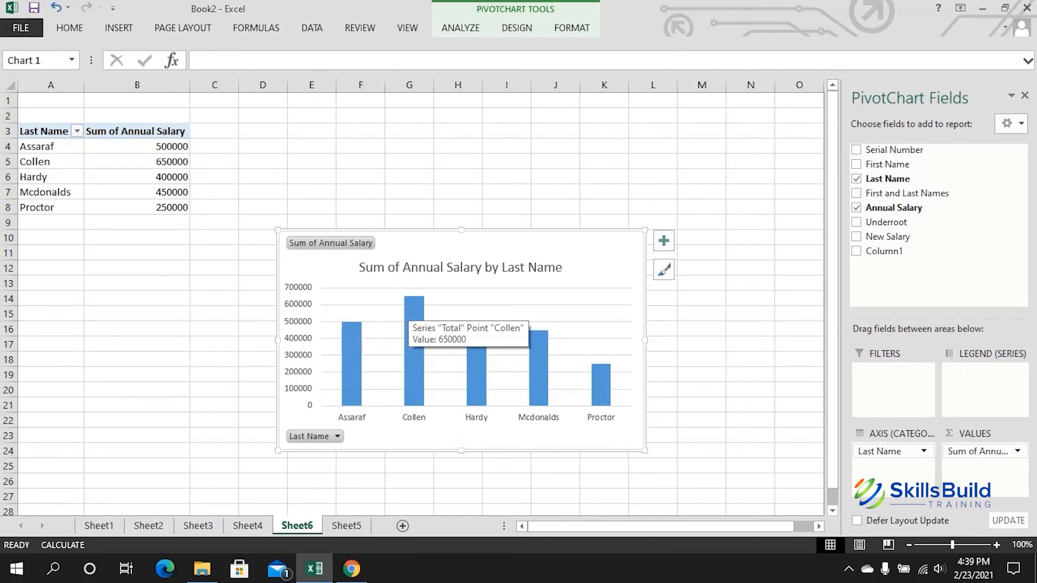
click(551, 288)
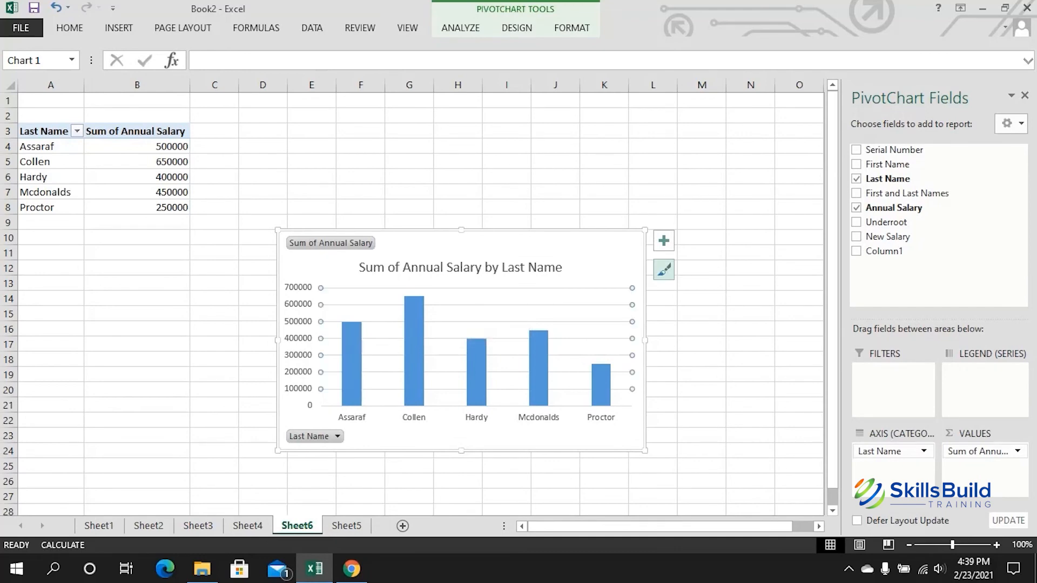
Step: Recolour the pivot chart's bars with a green palette and return to Sheet5's salary table
click(664, 269)
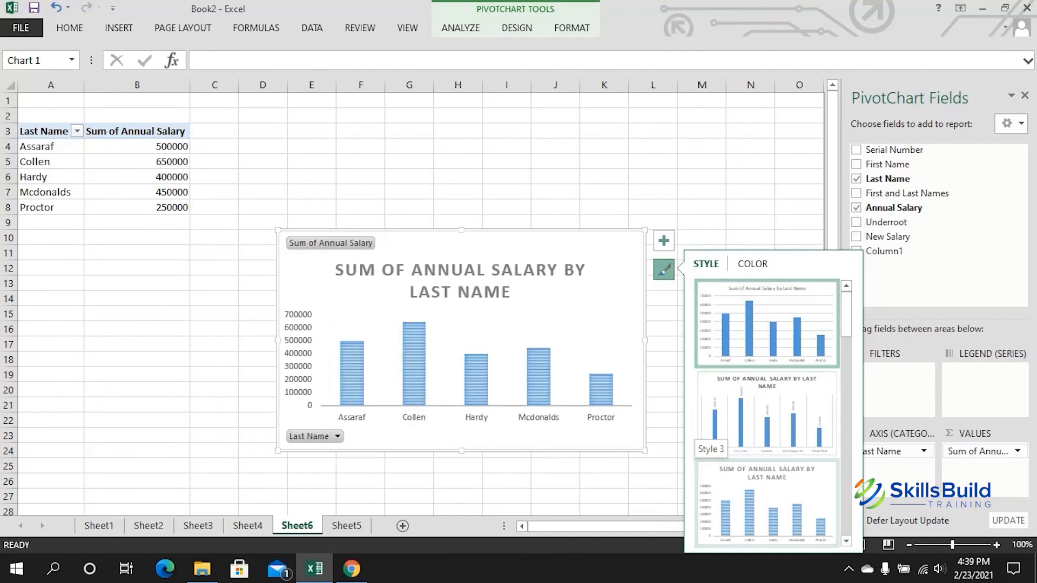
click(752, 264)
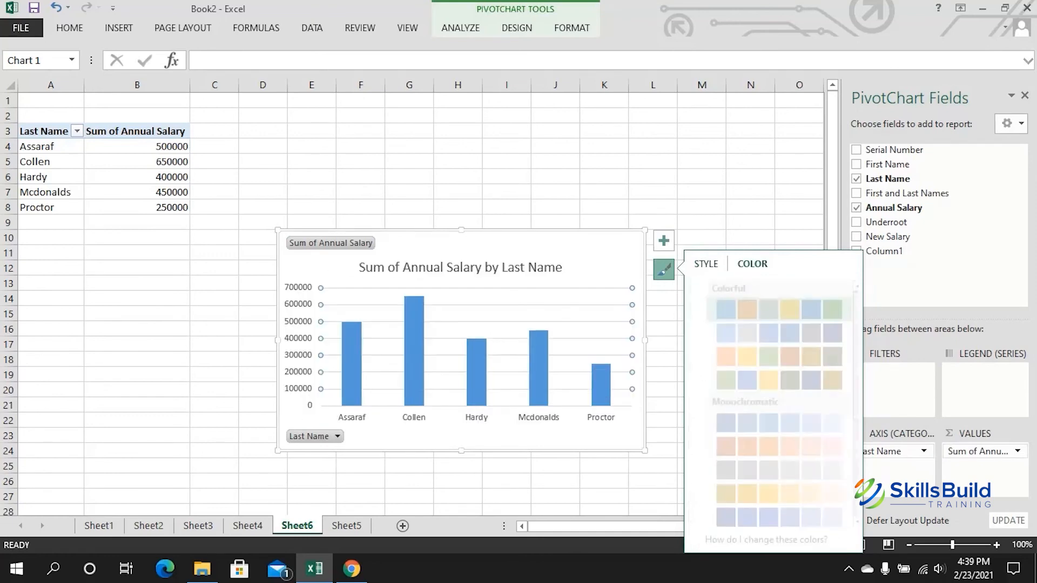
click(767, 357)
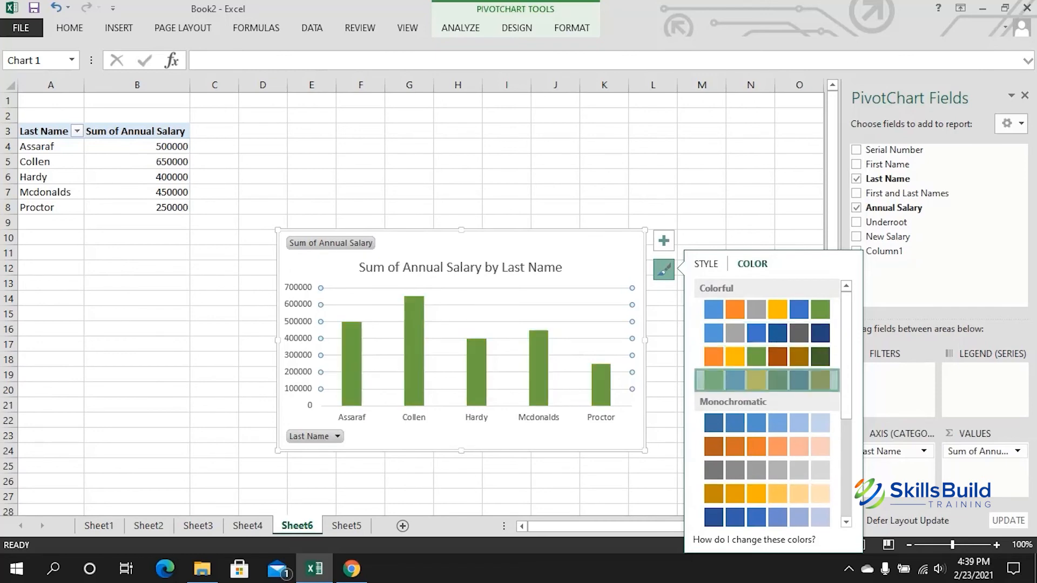
key(Escape)
key(Delete)
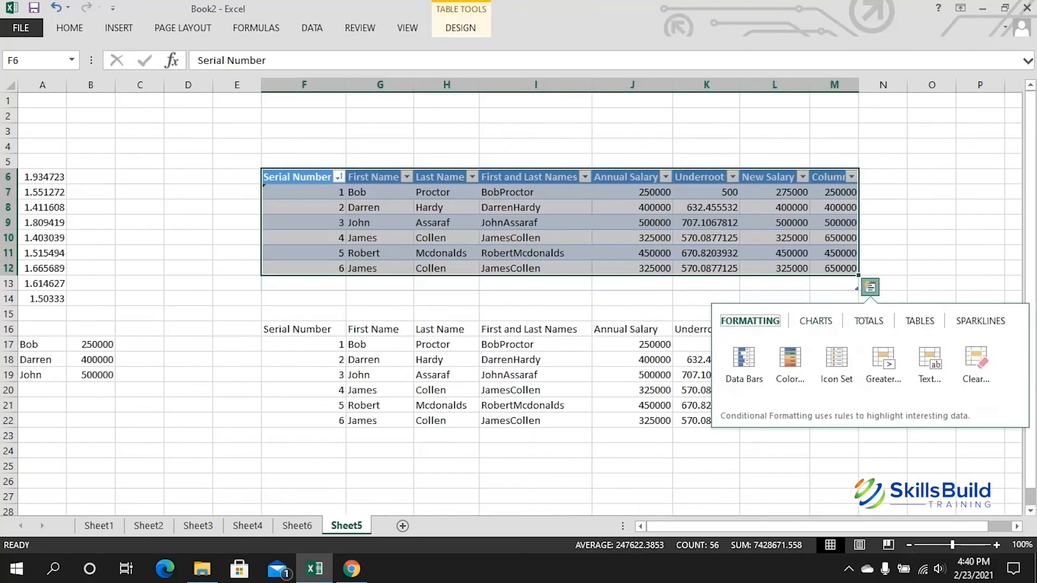
Step: Preview a Sum totals row under the salary table, showing 2250000 for Annual Salary
key(Right)
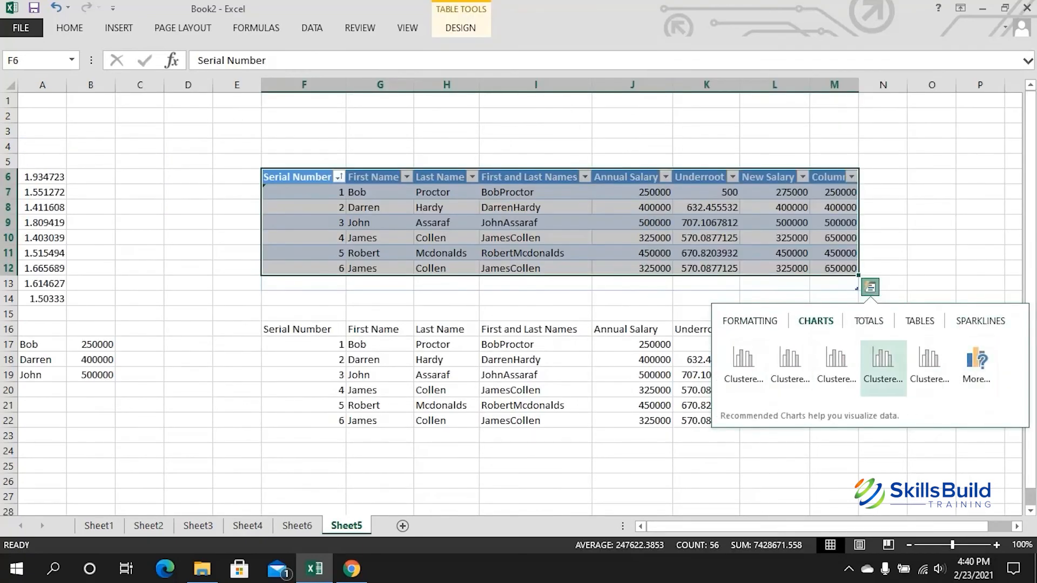
mouse_move(883, 368)
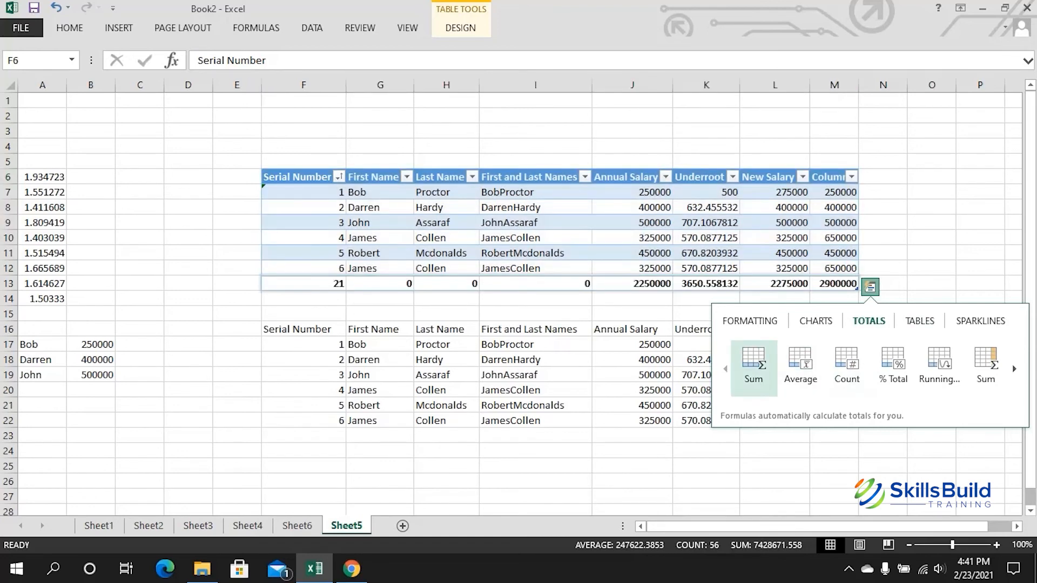
Step: Add a column-sum totals row, switch it to averages, then add a row-sum column via Quick Analysis
click(753, 367)
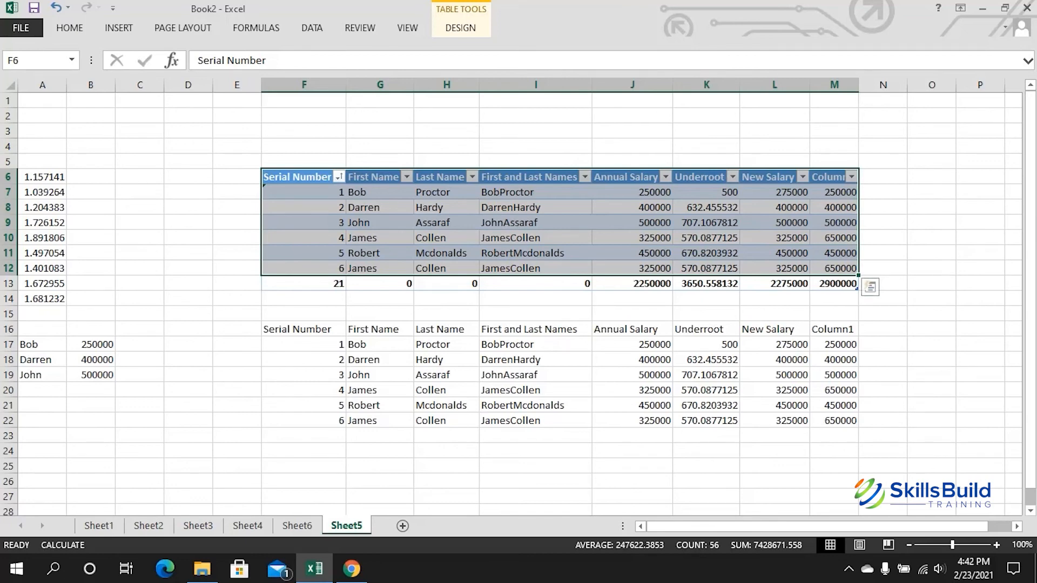
click(870, 287)
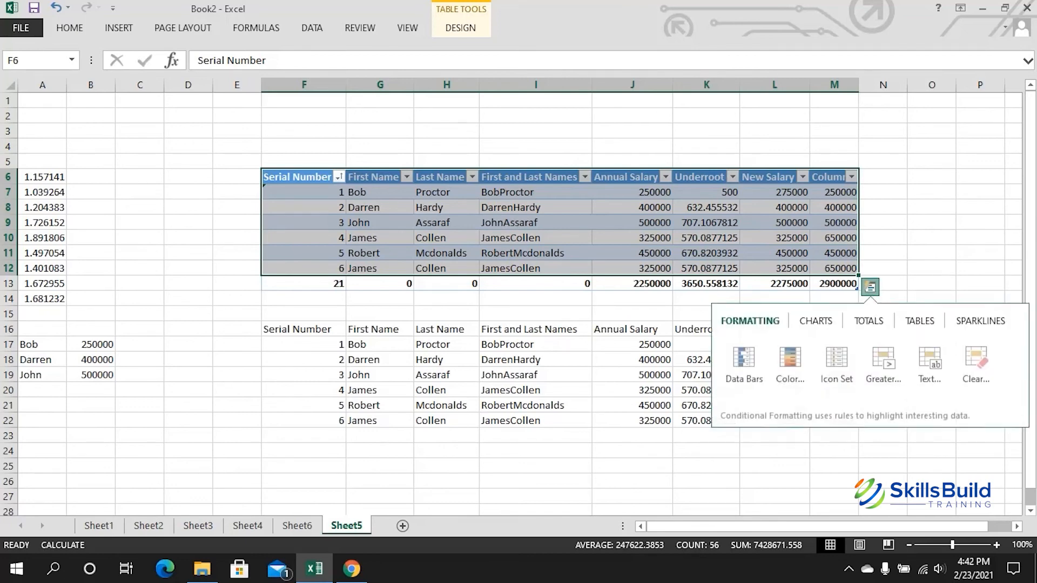
click(869, 320)
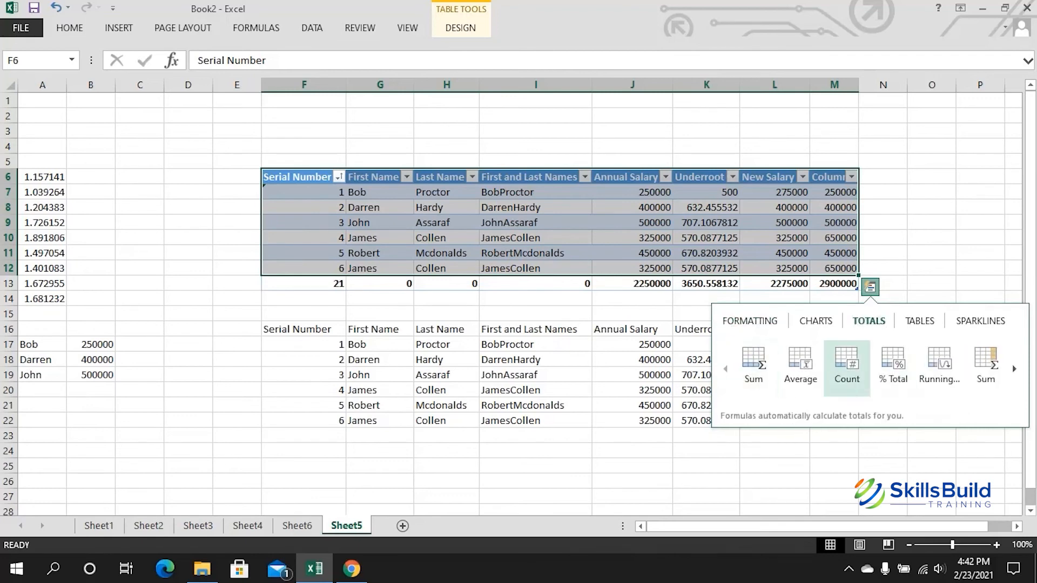
click(800, 364)
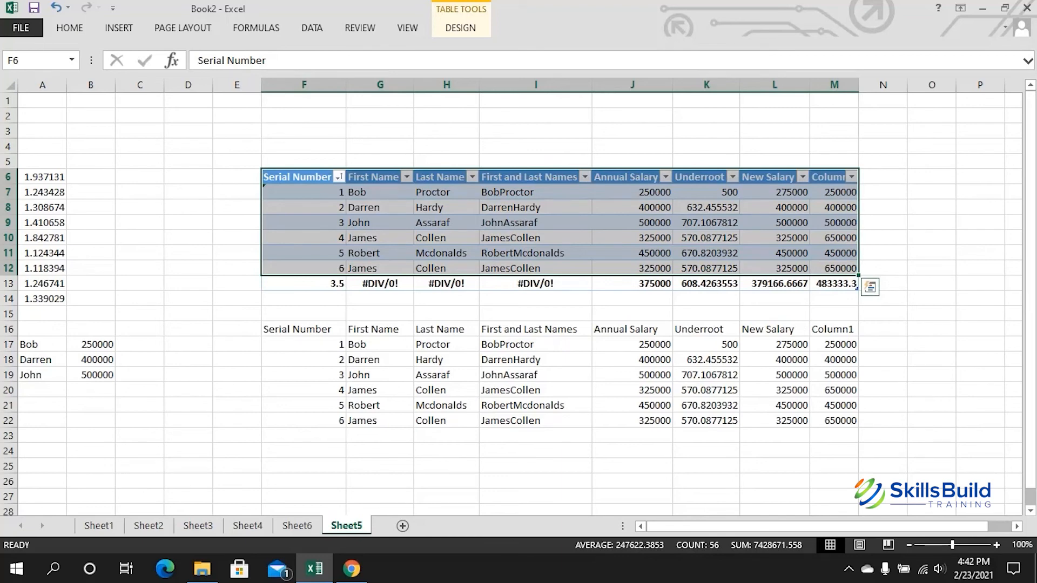
click(871, 287)
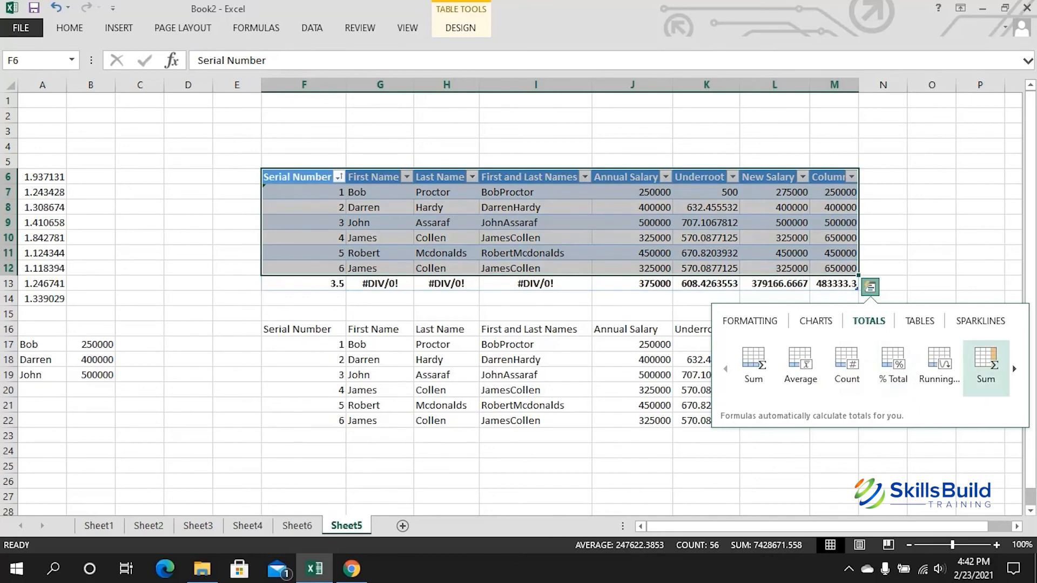
click(985, 365)
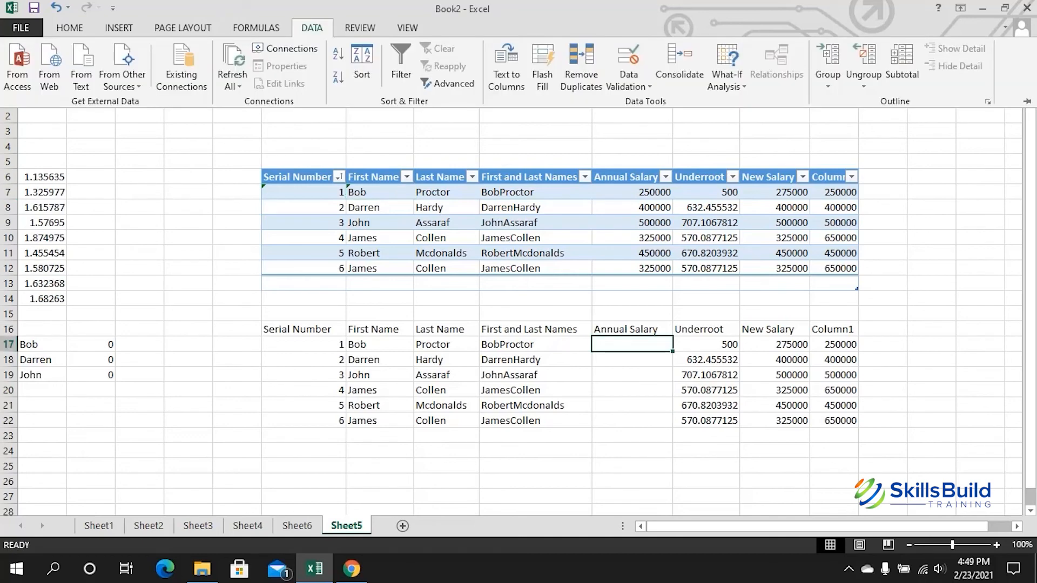
Step: Give J17 a List data validation whose source is the upper table's salaries, $J$7:$J$12
key(Escape)
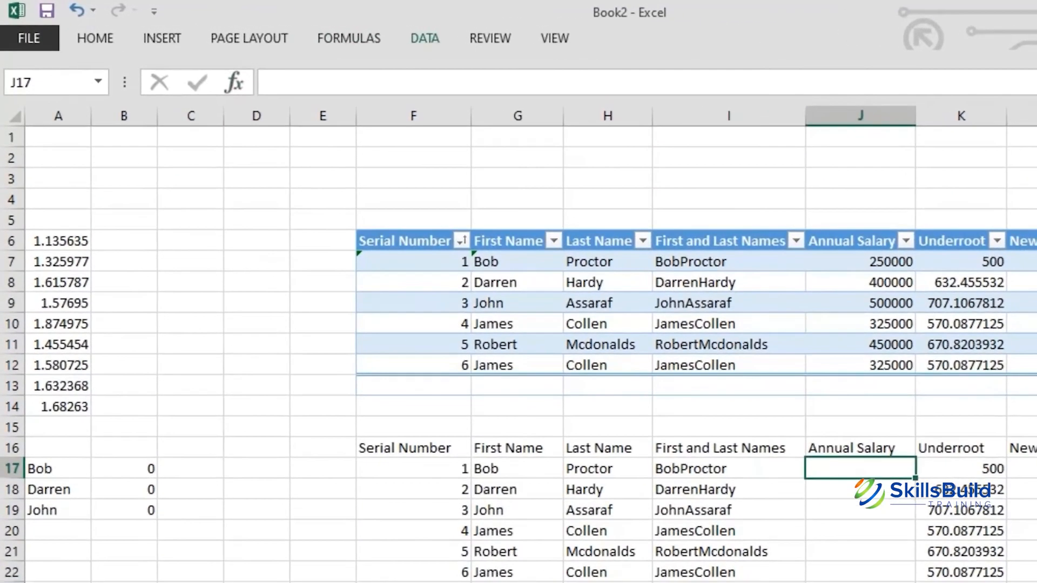
click(425, 39)
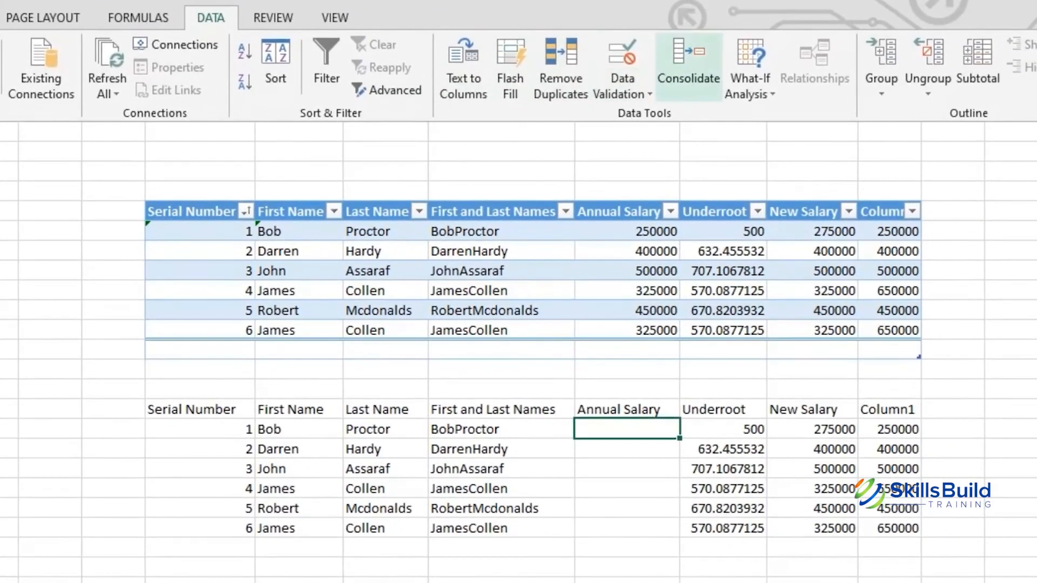
click(724, 95)
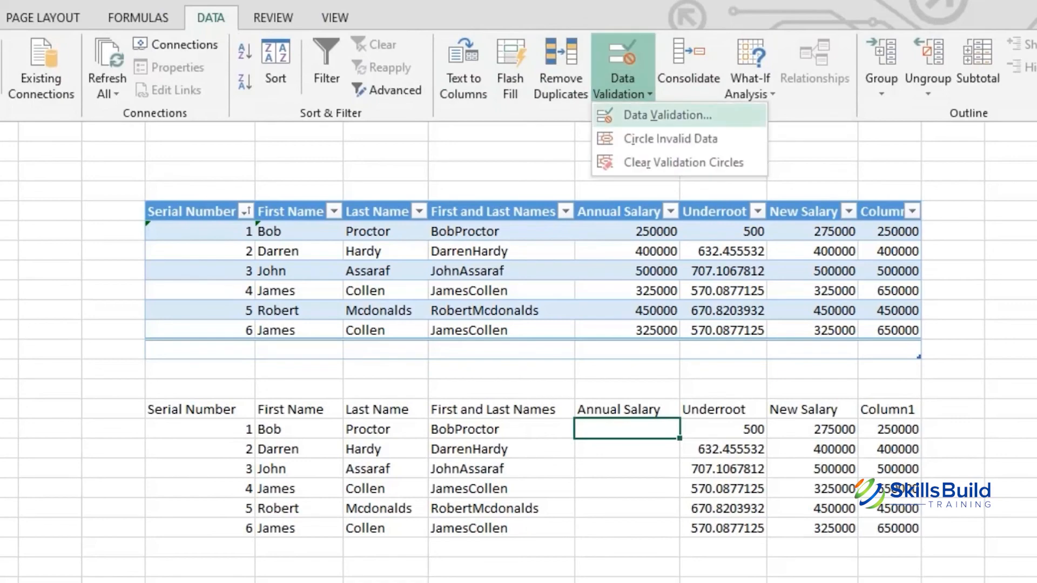
click(668, 114)
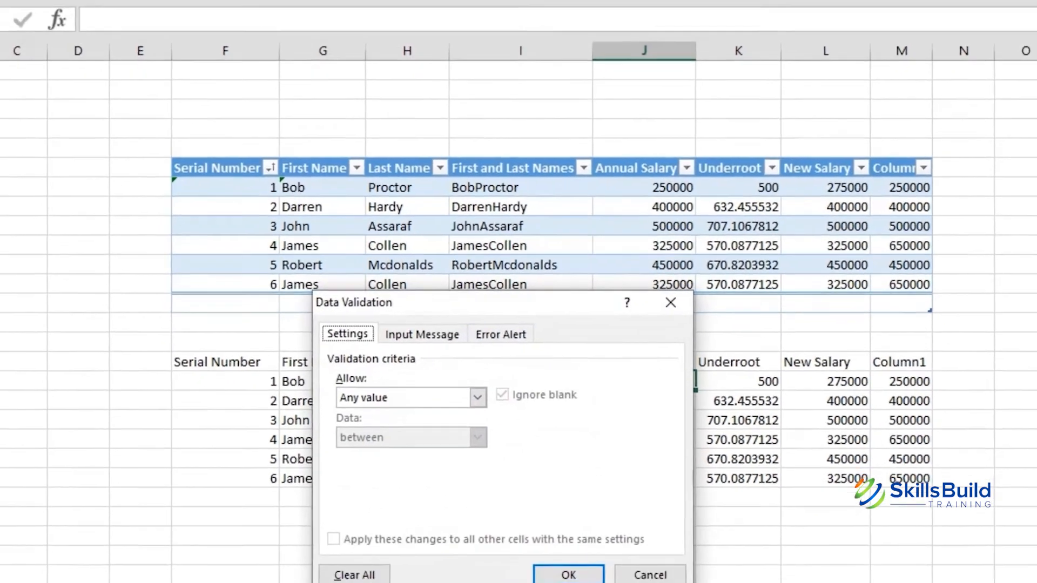
drag(502, 302, 514, 85)
click(489, 179)
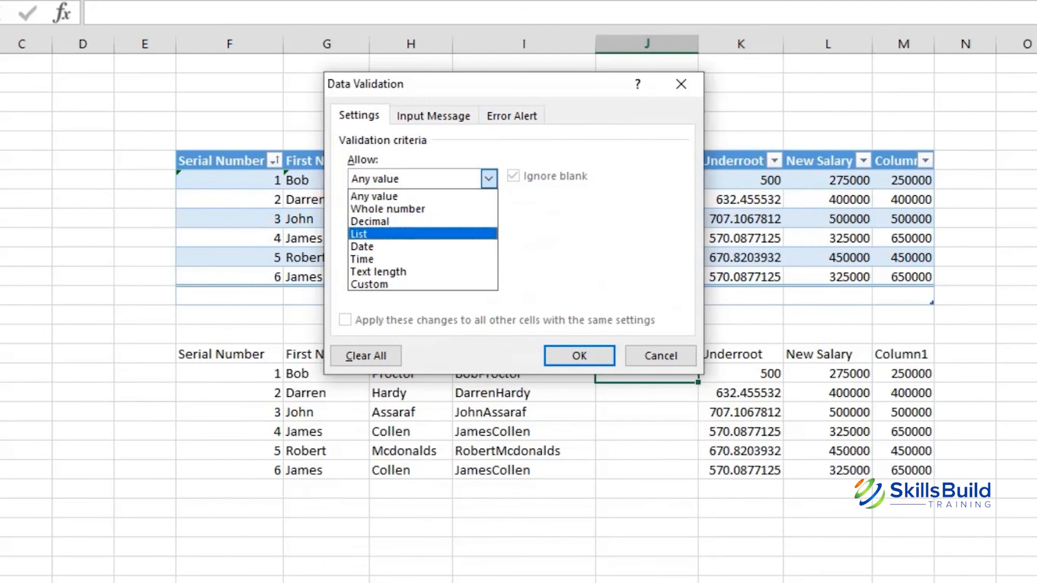
click(422, 234)
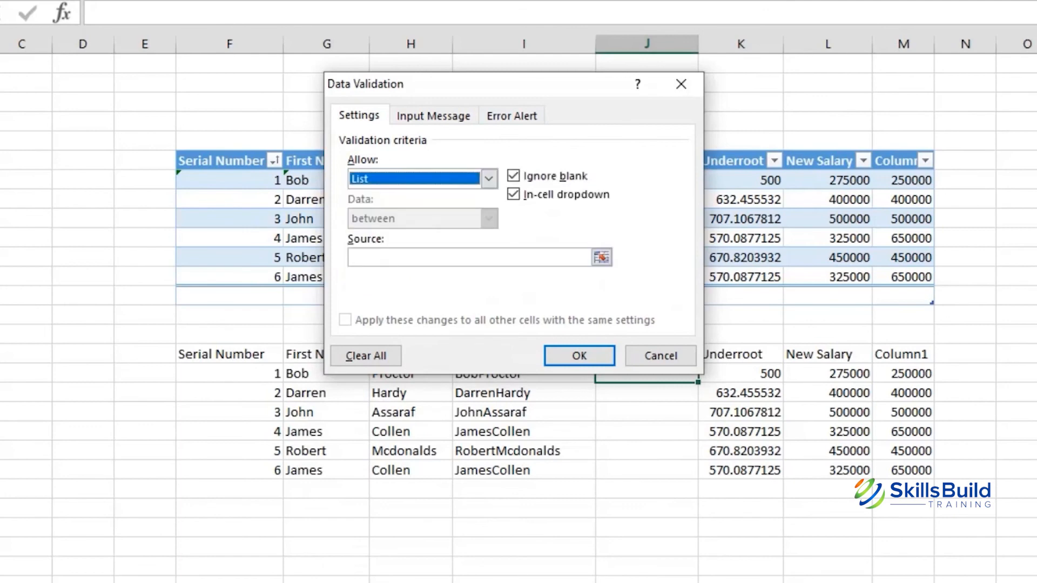
click(469, 258)
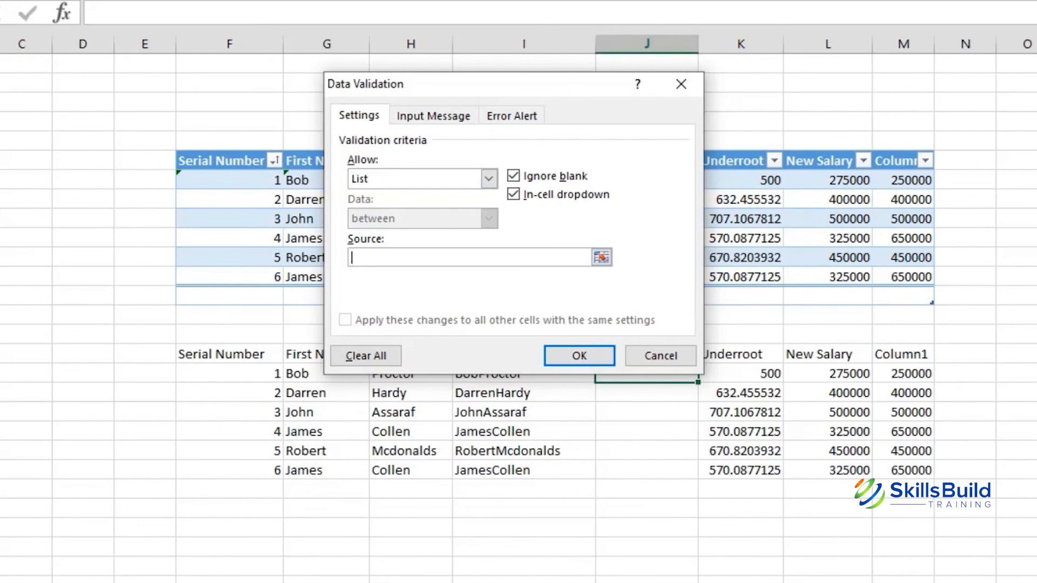
click(601, 258)
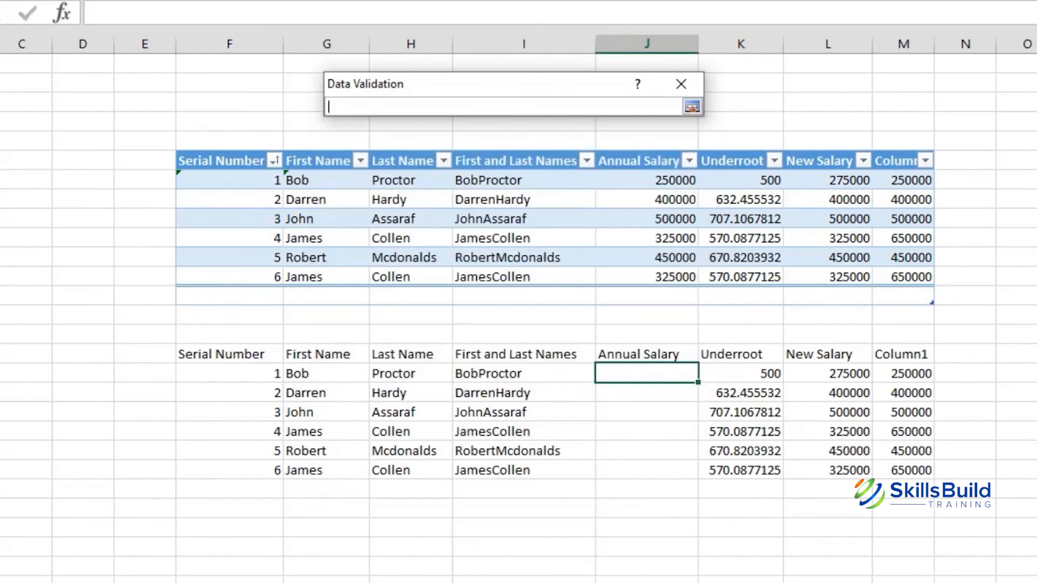
drag(675, 180, 697, 280)
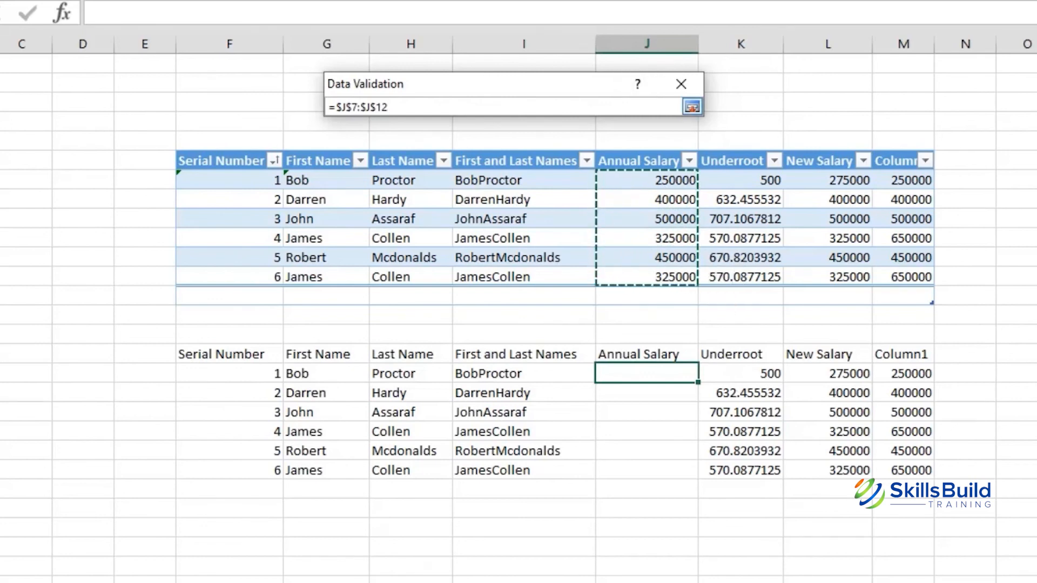
click(693, 107)
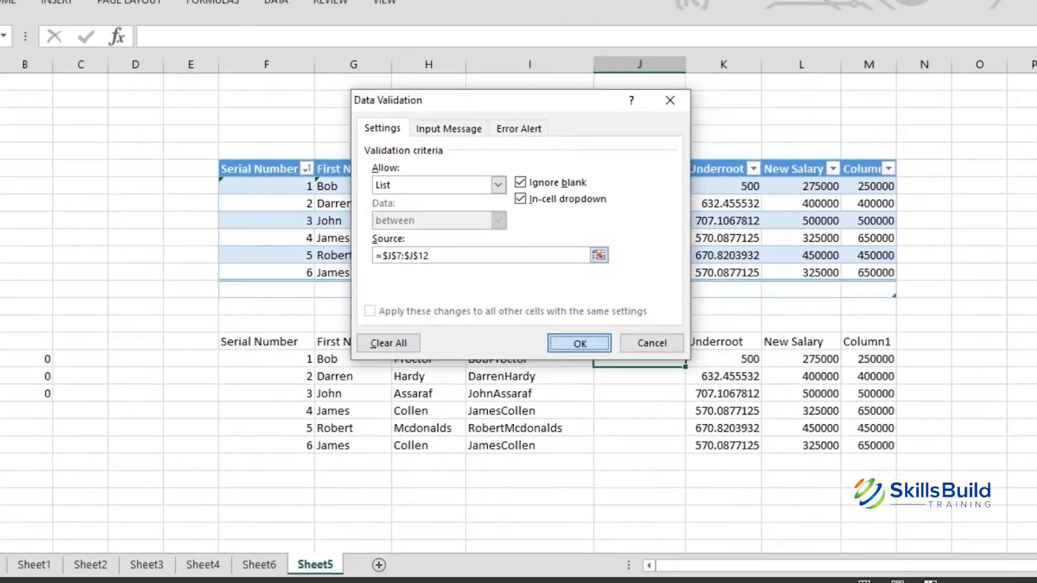
click(579, 355)
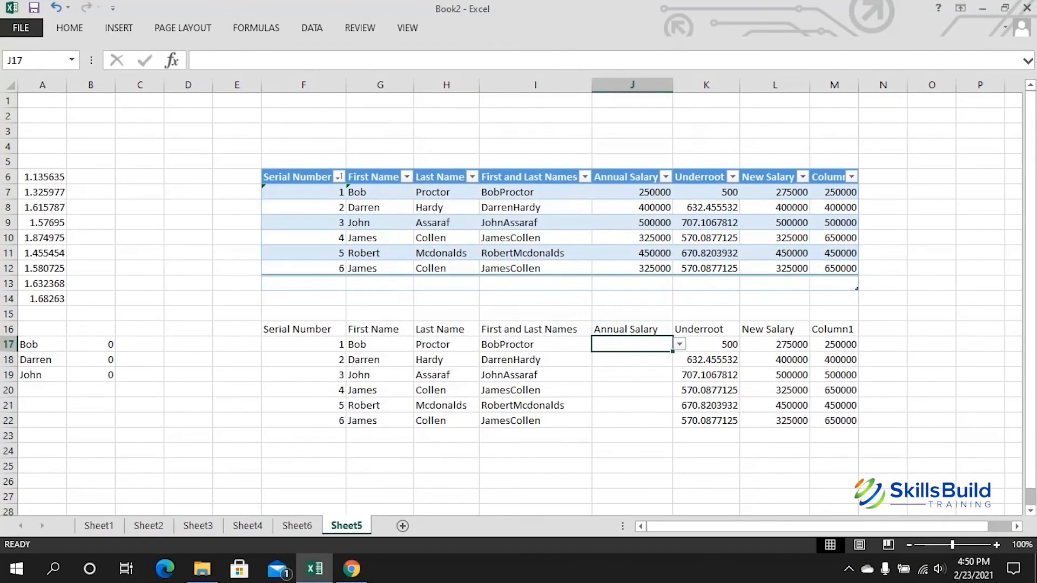
Step: Pick 450000 from J17's dropdown and fill it, with its dropdown, down to J22
click(679, 344)
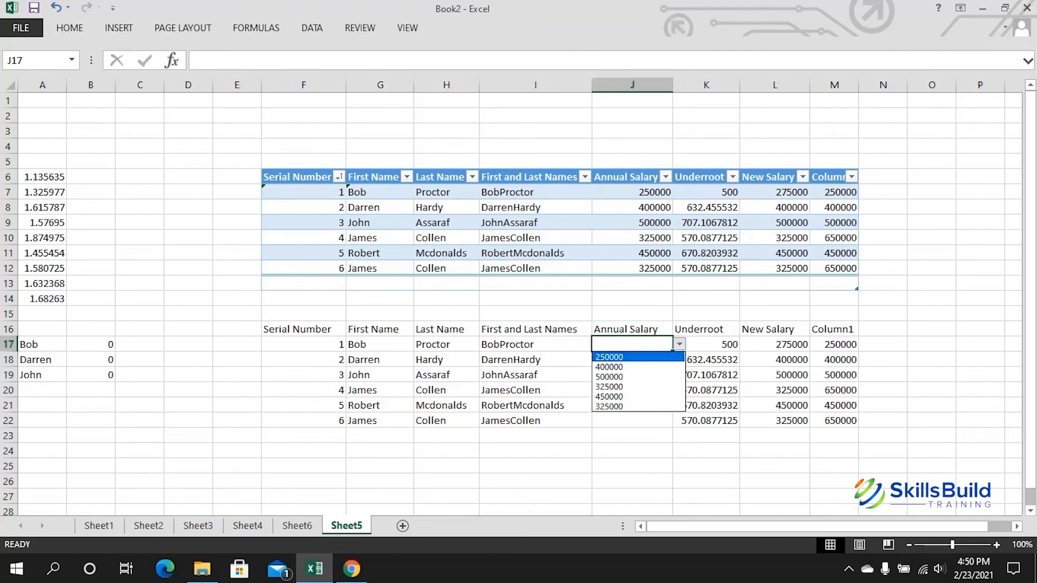
key(Return)
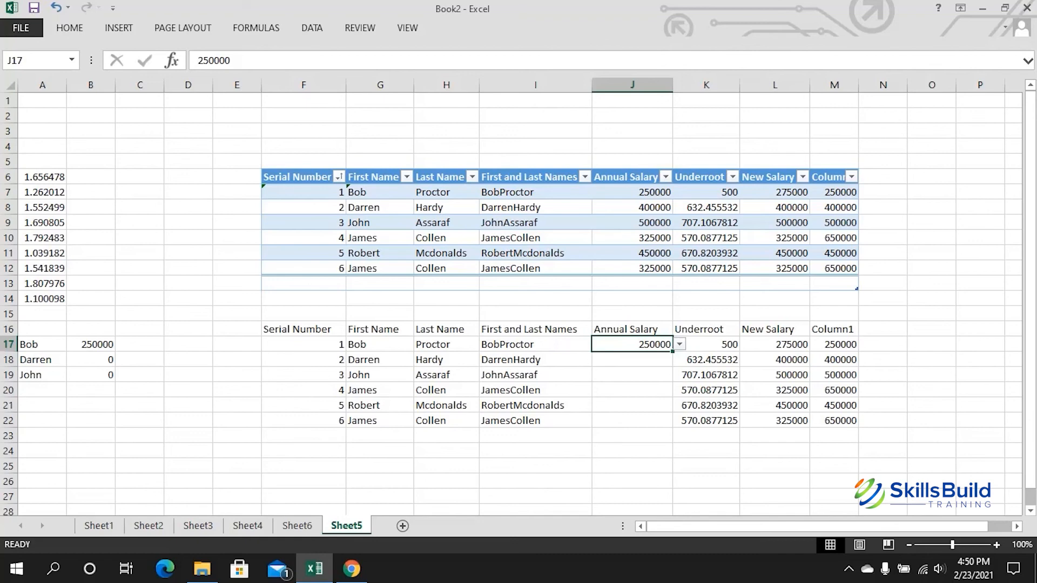
key(alt+Down)
key(Down)
key(Down)
key(Down)
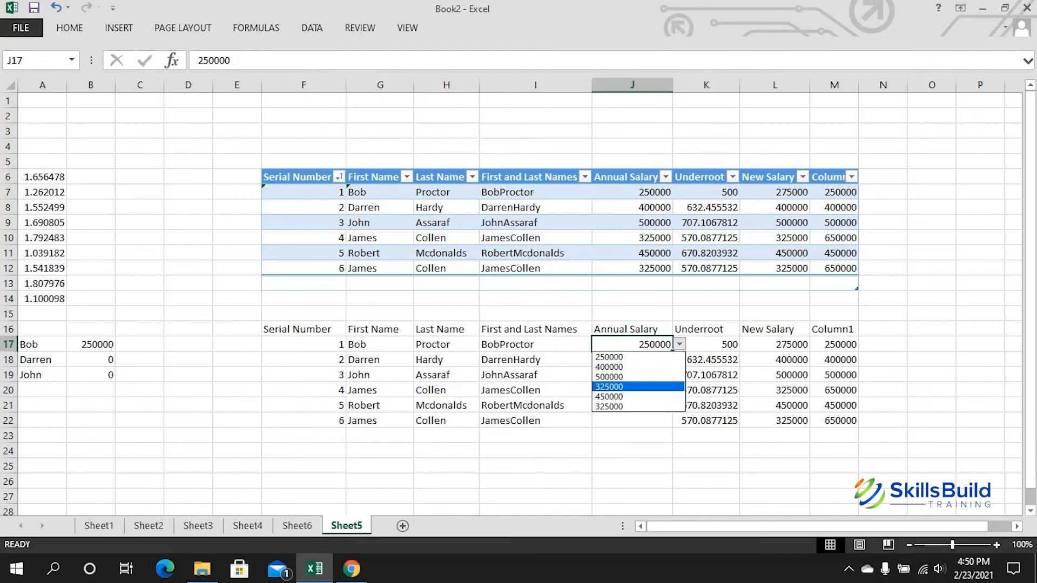
key(Down)
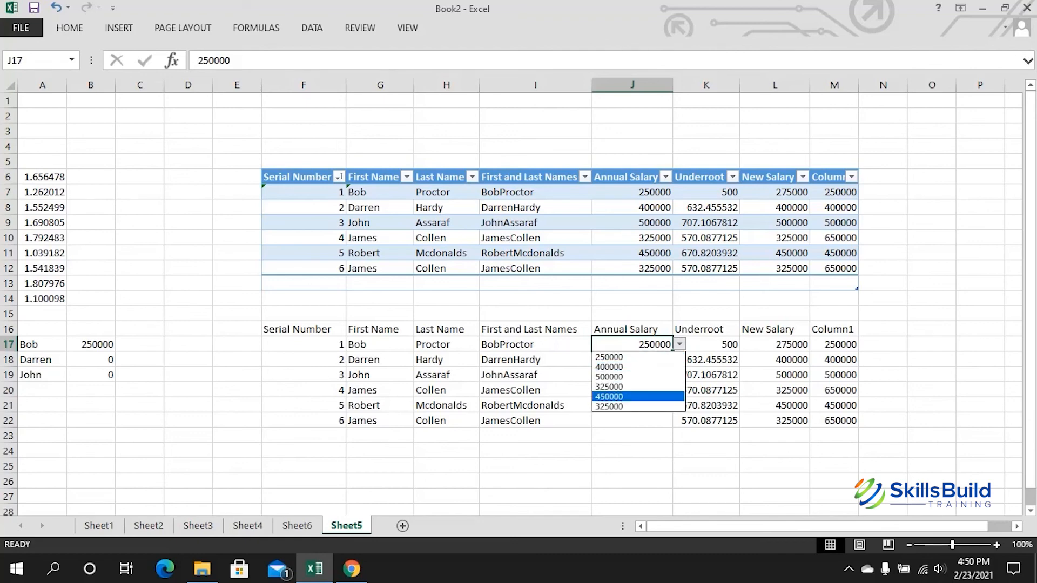
key(Return)
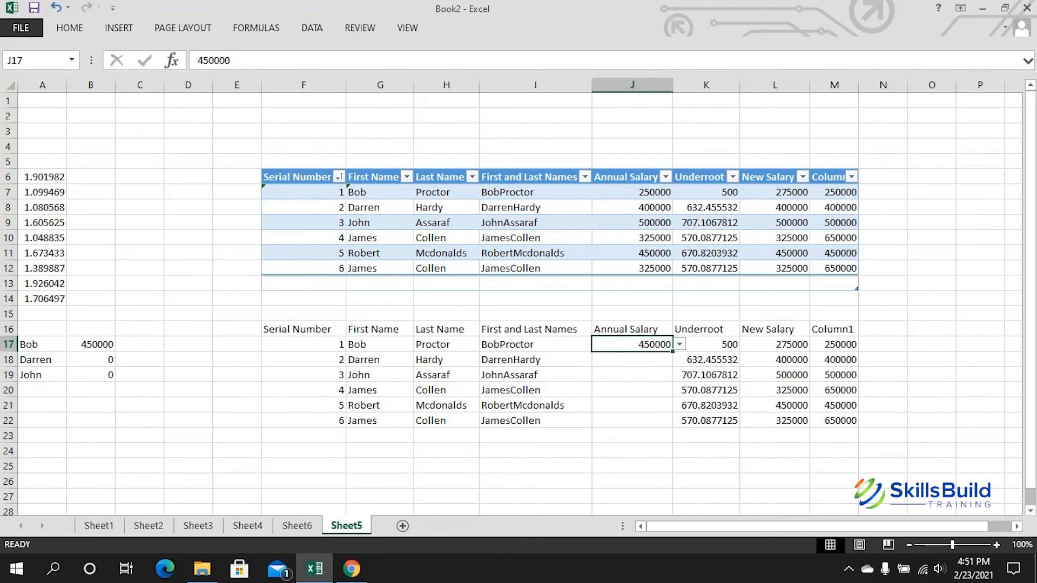
drag(672, 351, 680, 428)
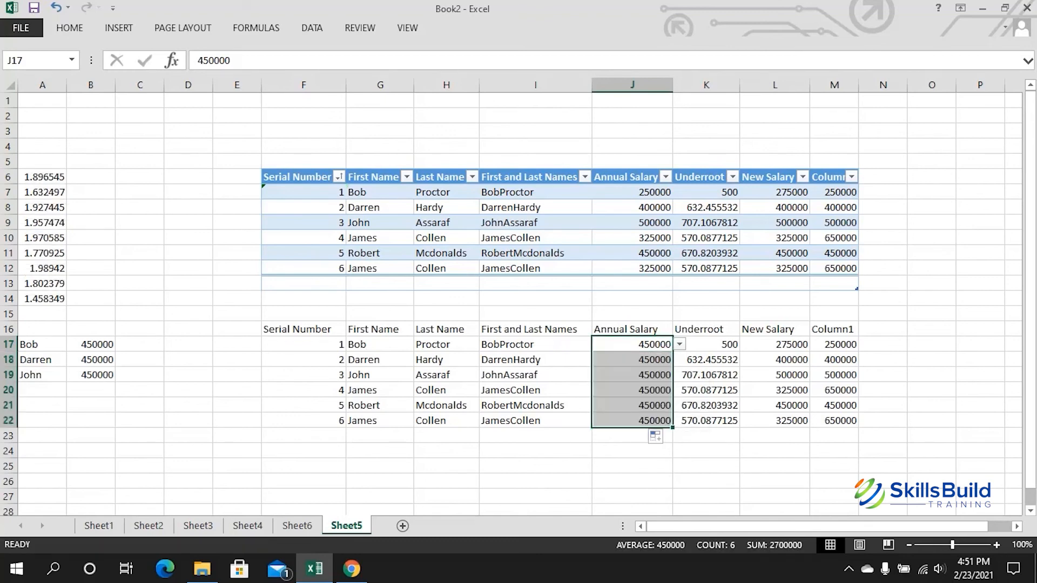
Step: Set Bob's salary in J17 back to 250000 from its dropdown
click(632, 359)
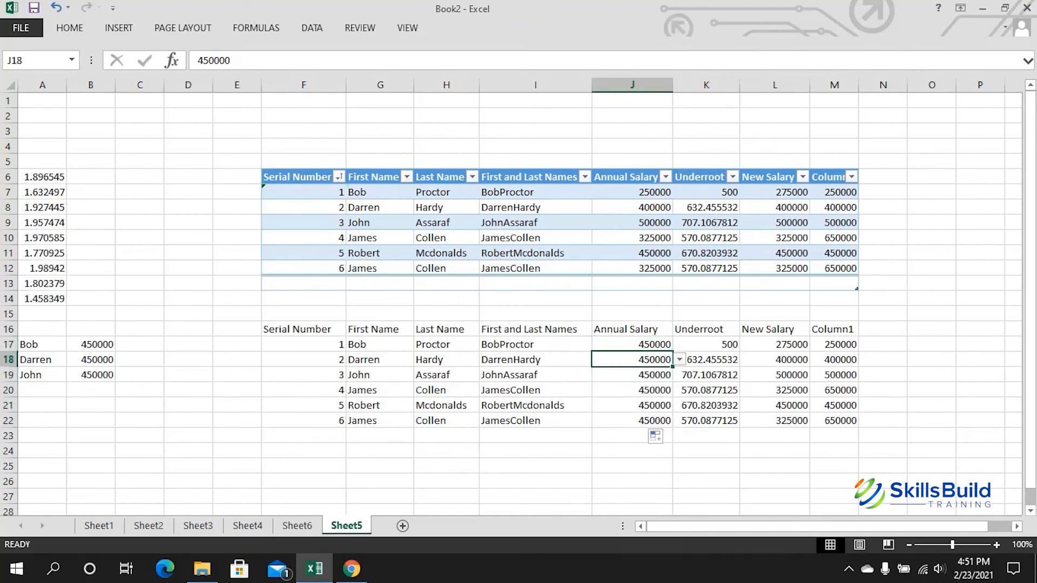
key(Down)
key(Down)
key(Down)
key(Down)
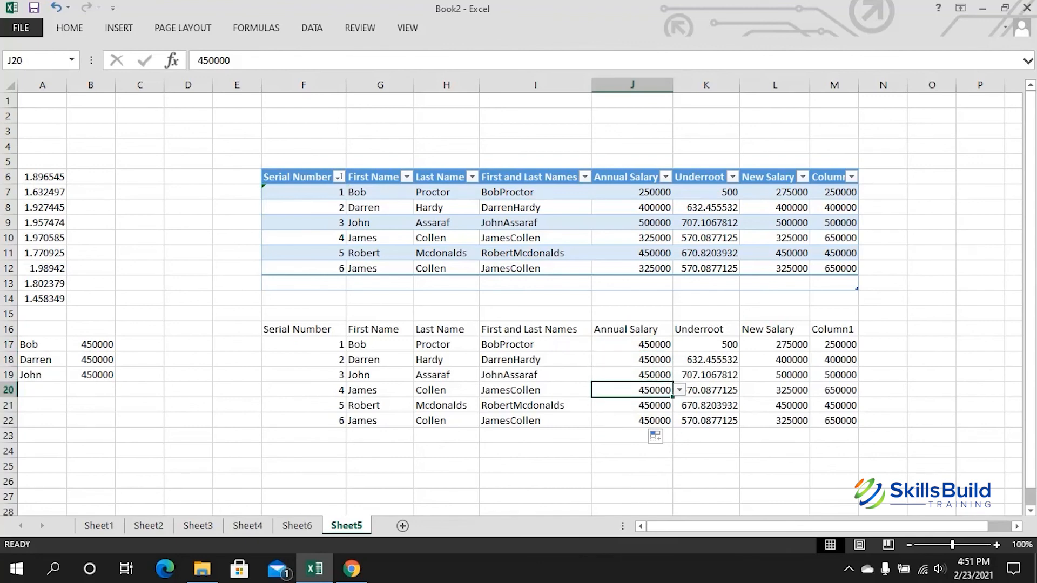
click(632, 344)
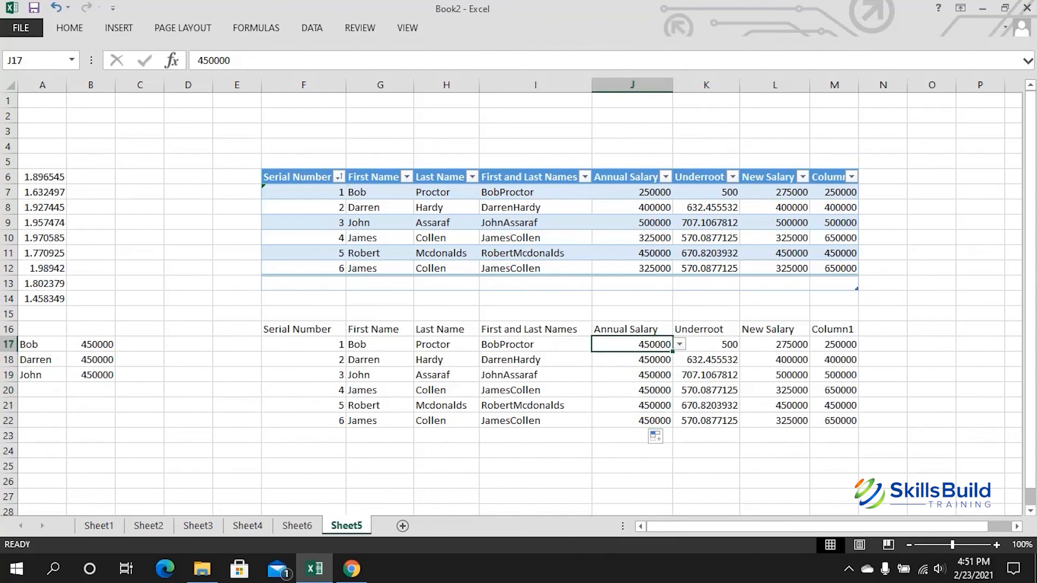
key(alt+Down)
key(Up)
key(Up)
key(Up)
key(Up)
key(Return)
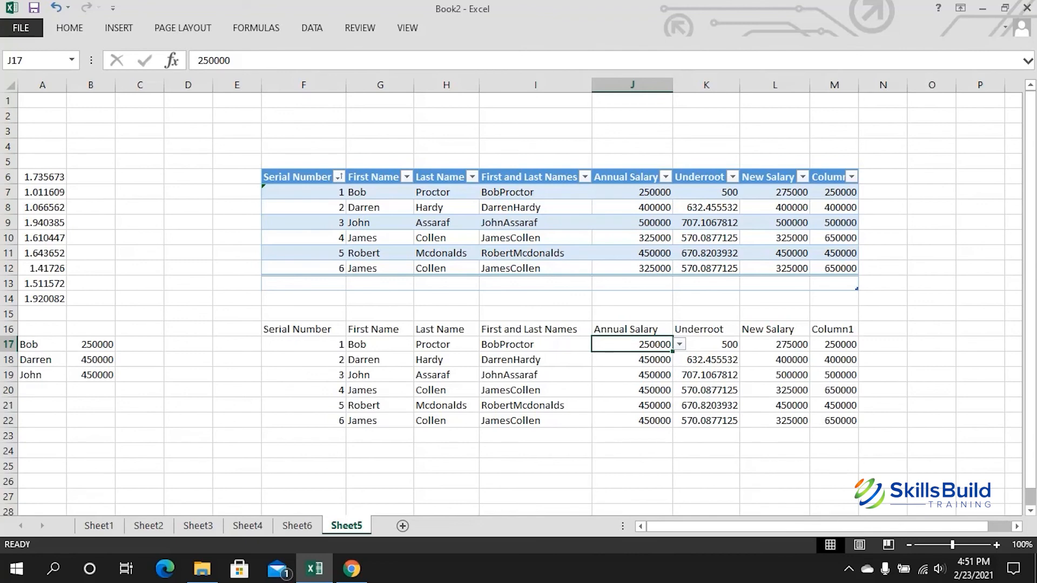
Step: Choose 400000 for Darren in J18 and 500000 for John in J19 from the dropdowns
key(Down)
key(alt+Down)
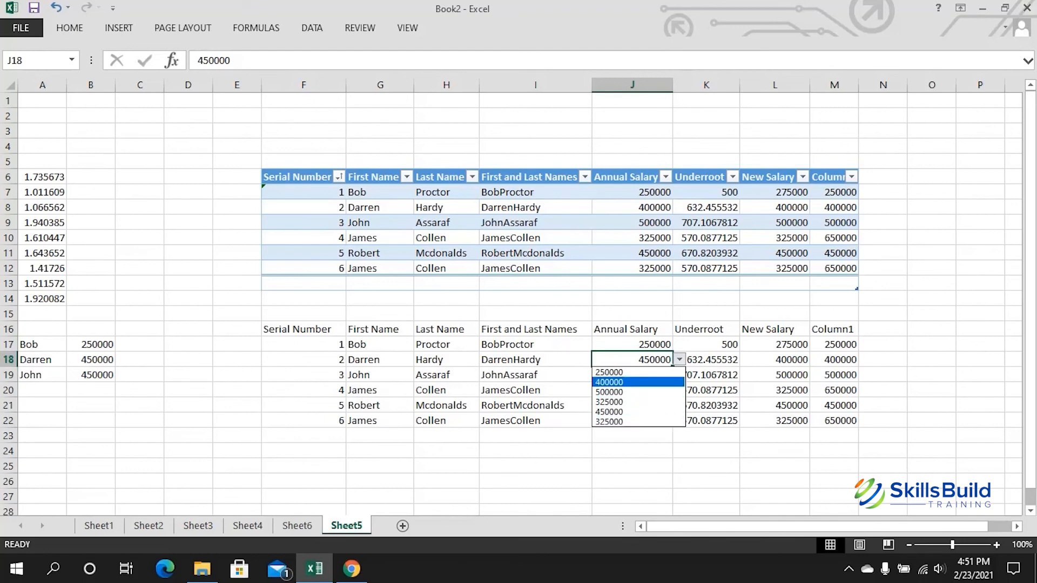
key(Return)
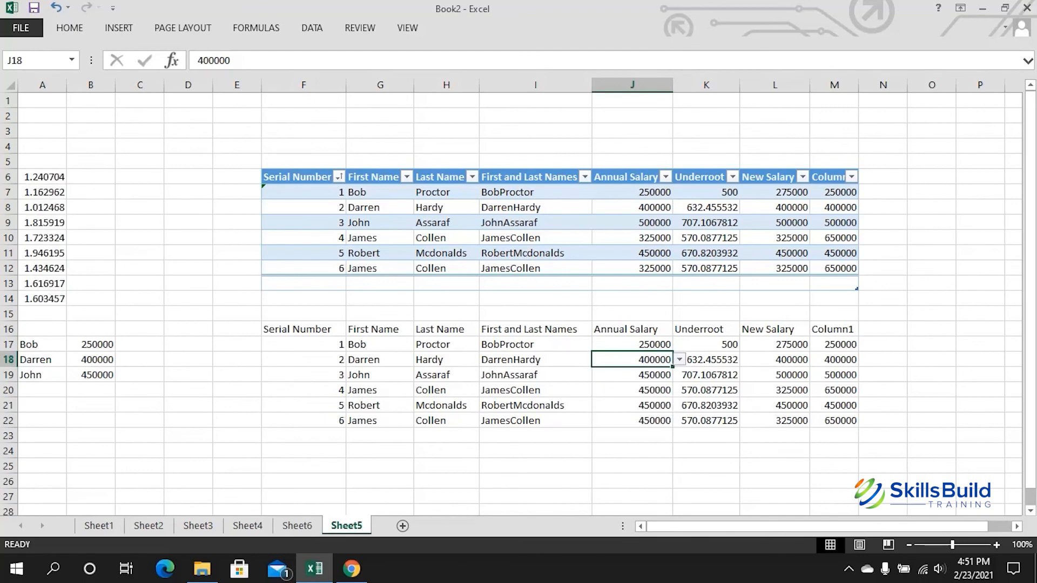
key(Down)
key(alt+Down)
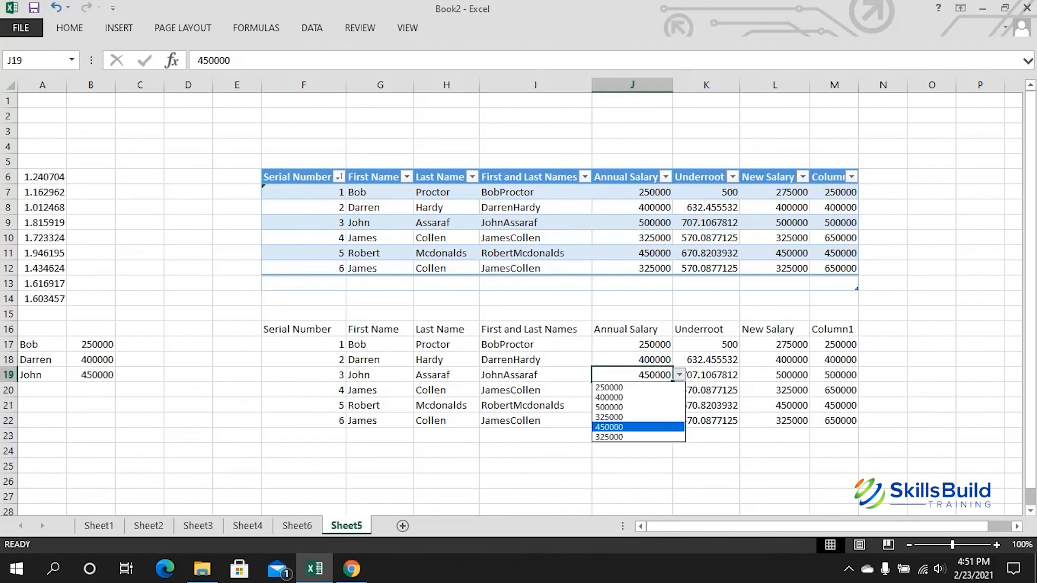
key(Down)
key(Down)
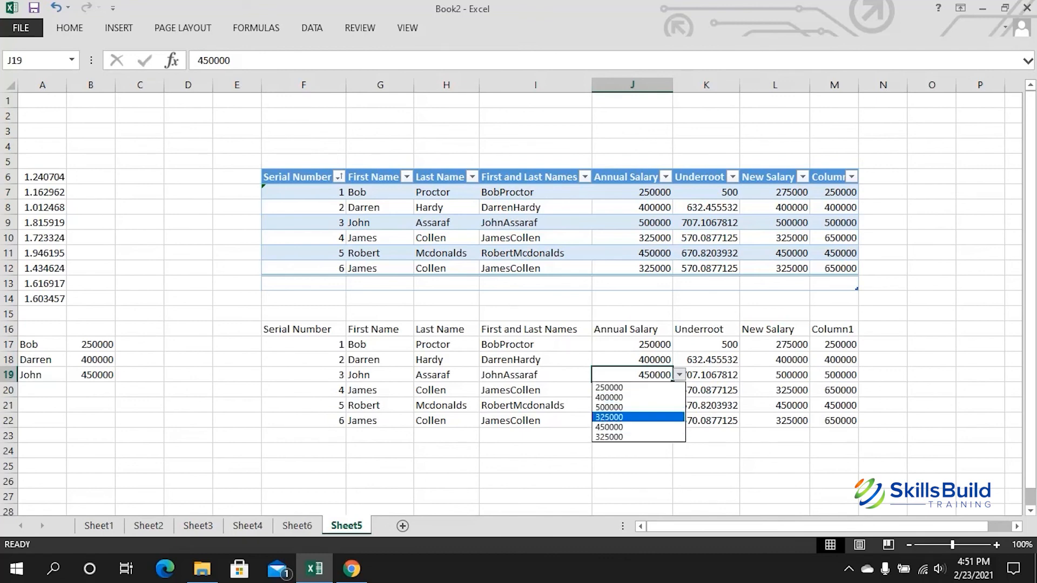
key(Return)
click(706, 375)
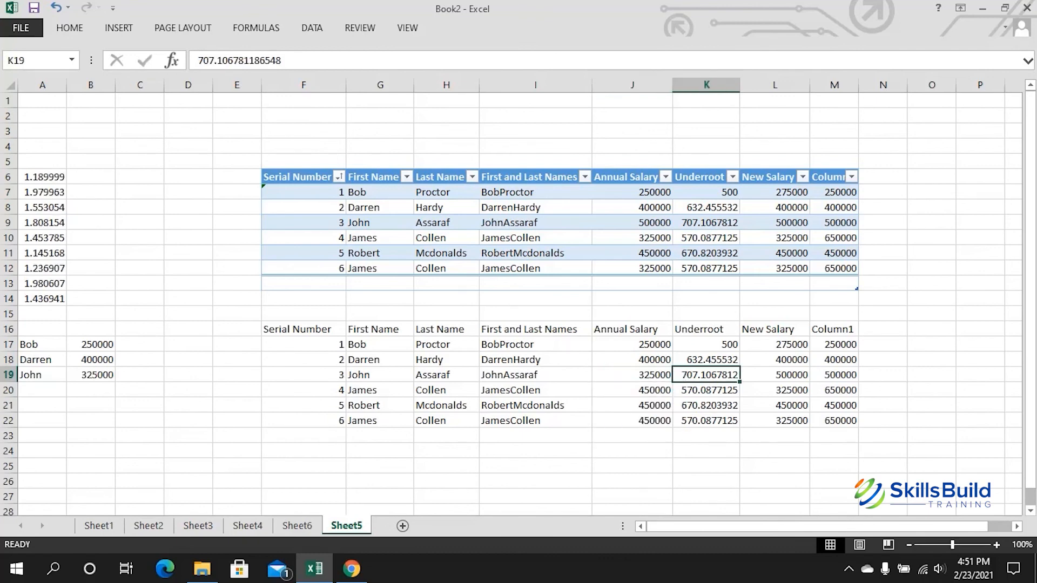
key(Left)
key(alt+Down)
key(Down)
key(Down)
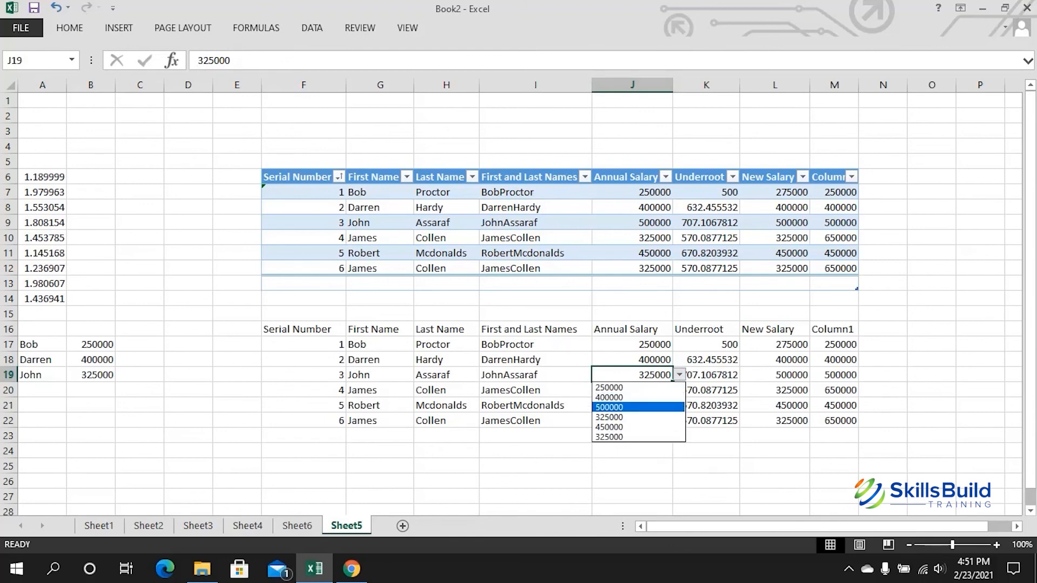
key(Return)
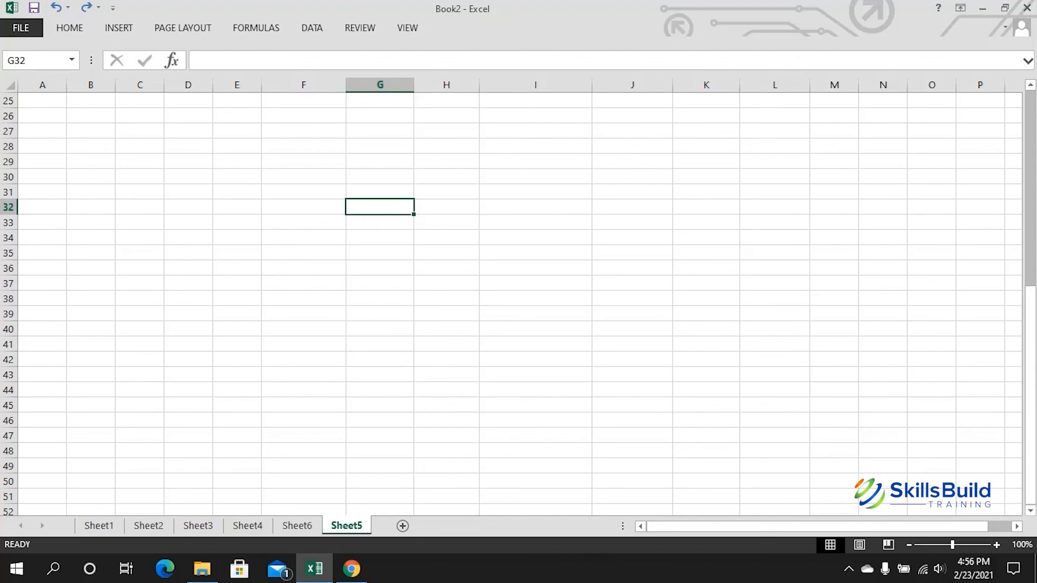
Step: Enter 1 and 2 in G33:G34 and extend the series down to 13 in G45
text(1)
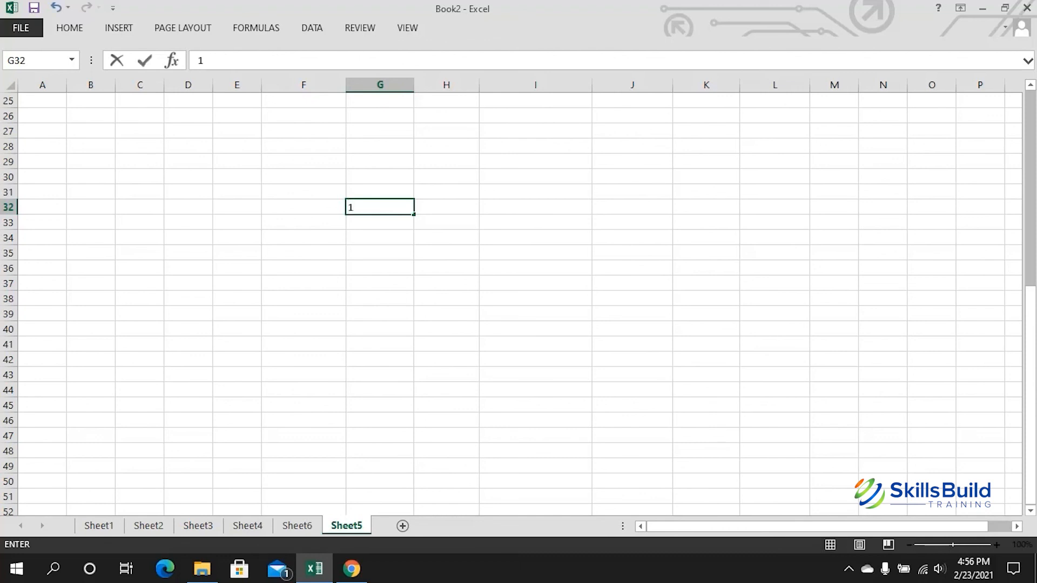
drag(413, 215, 416, 335)
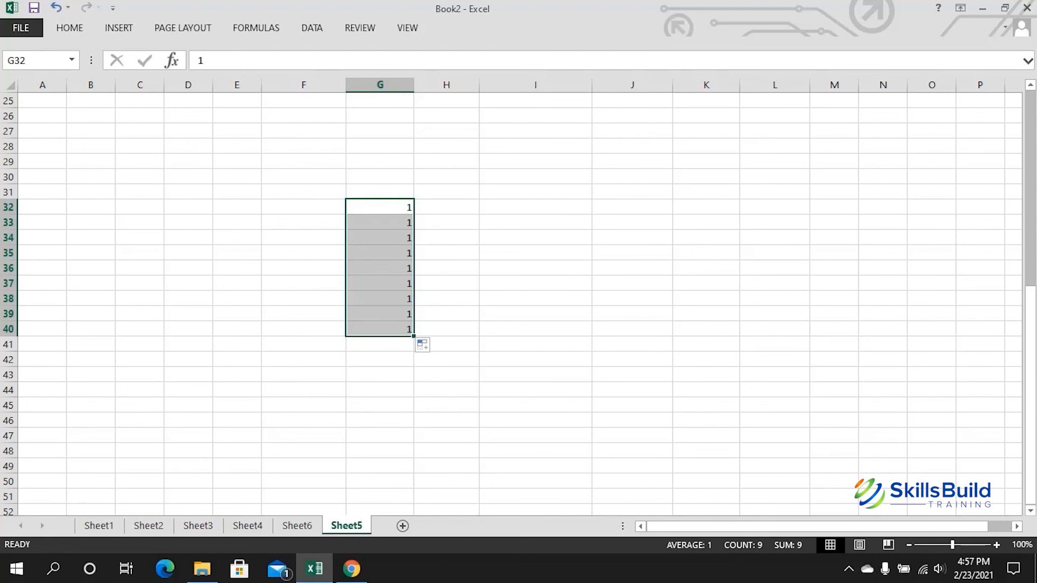
key(ctrl+z)
text(2)
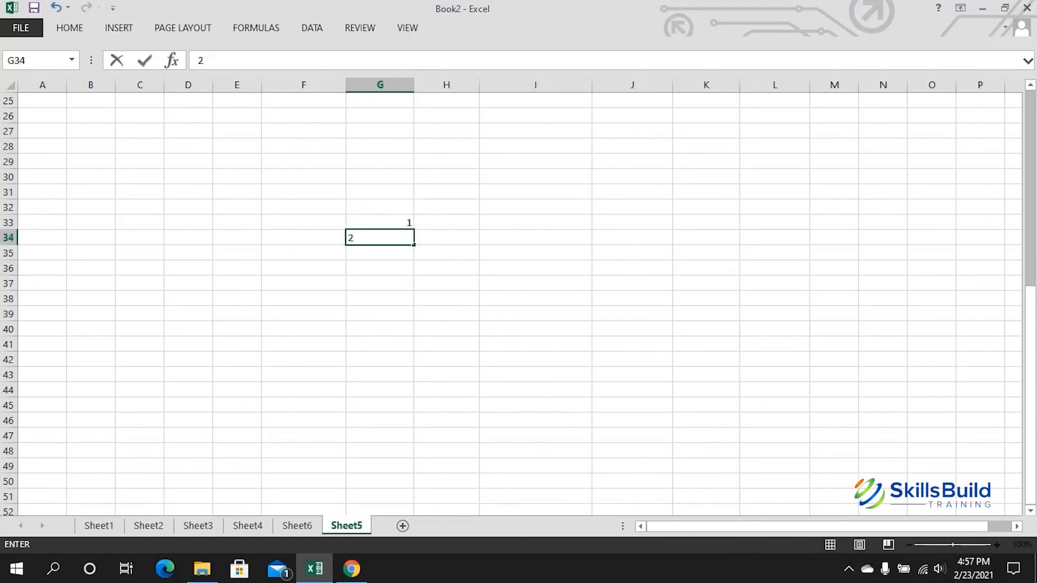
key(Tab)
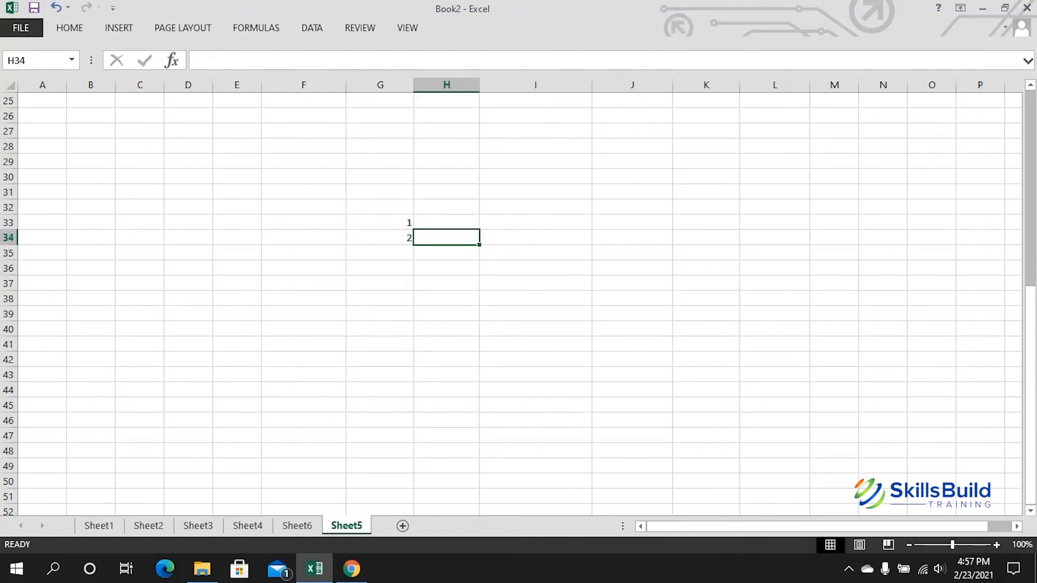
drag(381, 222, 380, 238)
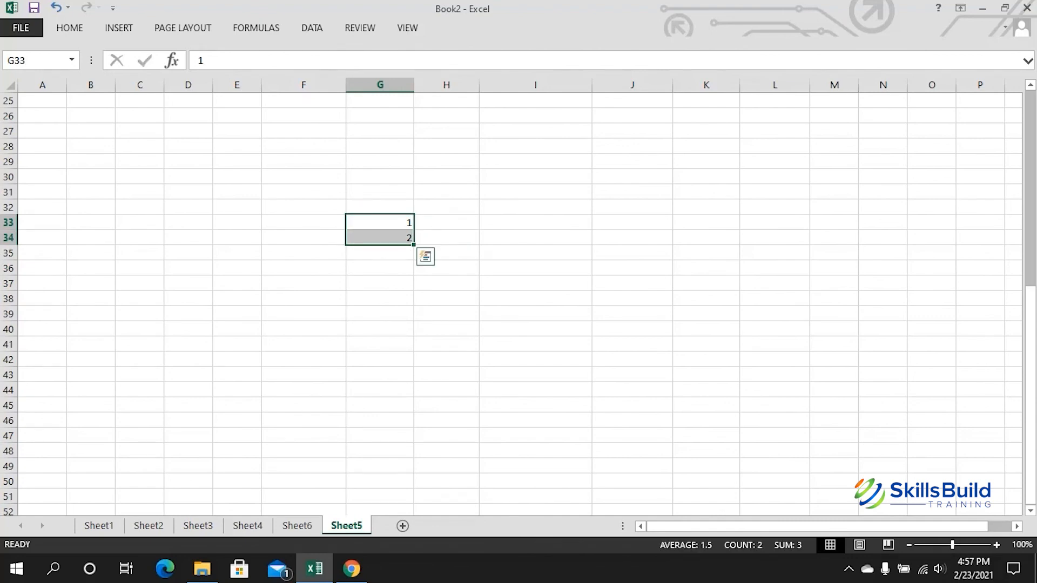
drag(414, 245, 413, 406)
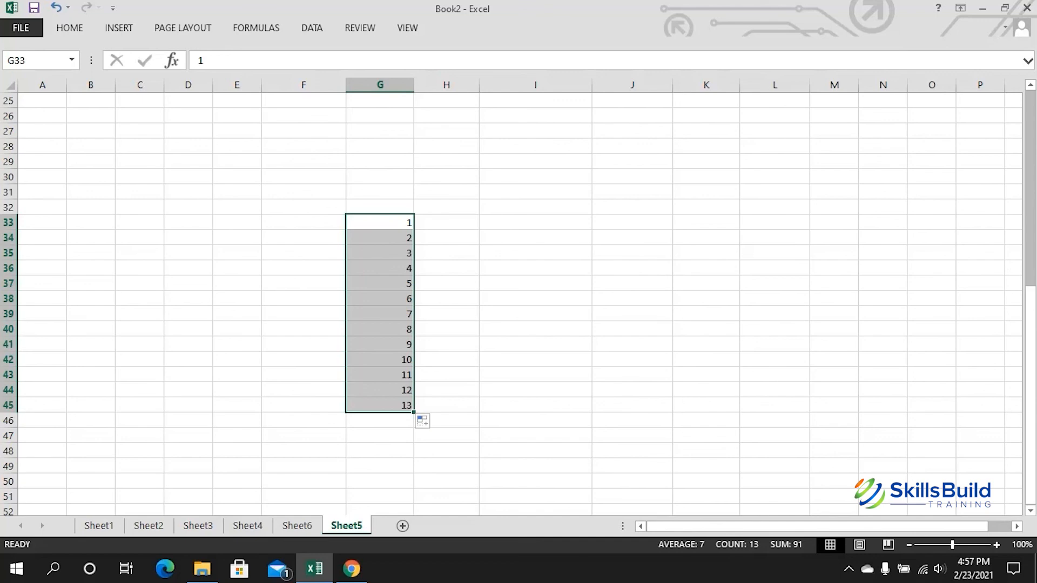
click(446, 223)
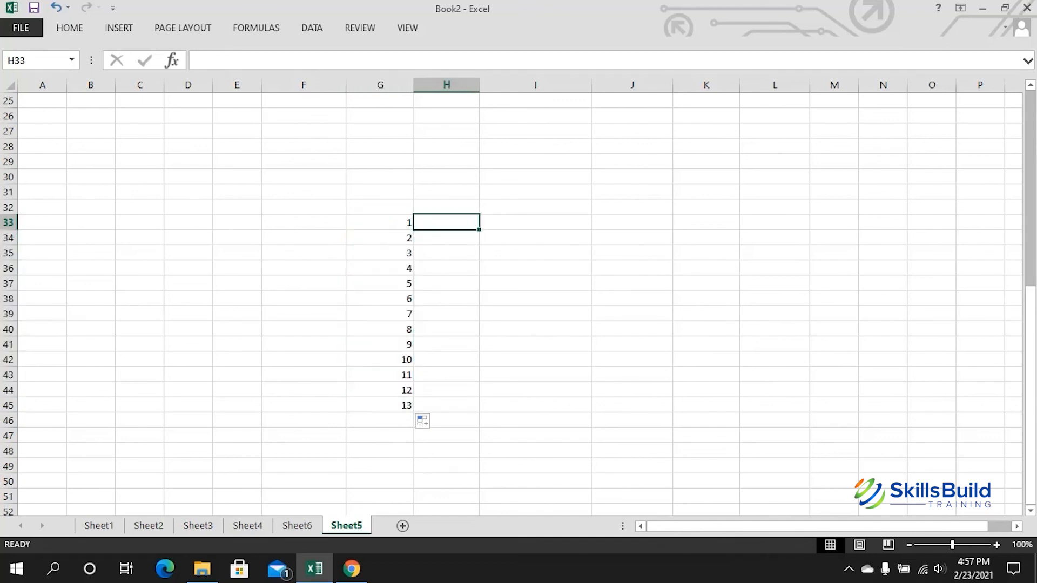
click(380, 222)
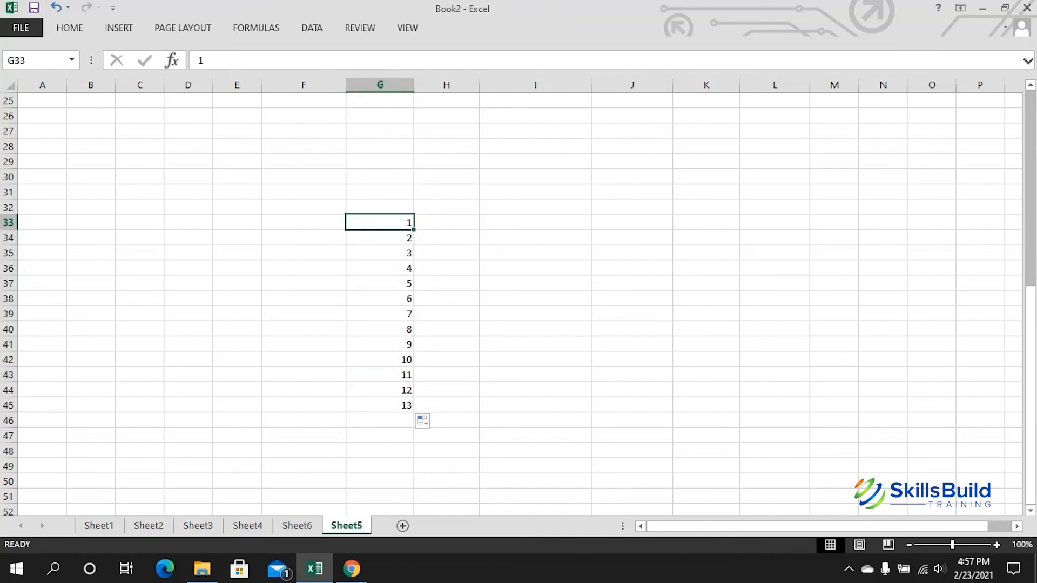
Step: Make H33 2 and extend the 1, 2 series across row 33 to column M
drag(413, 230, 648, 239)
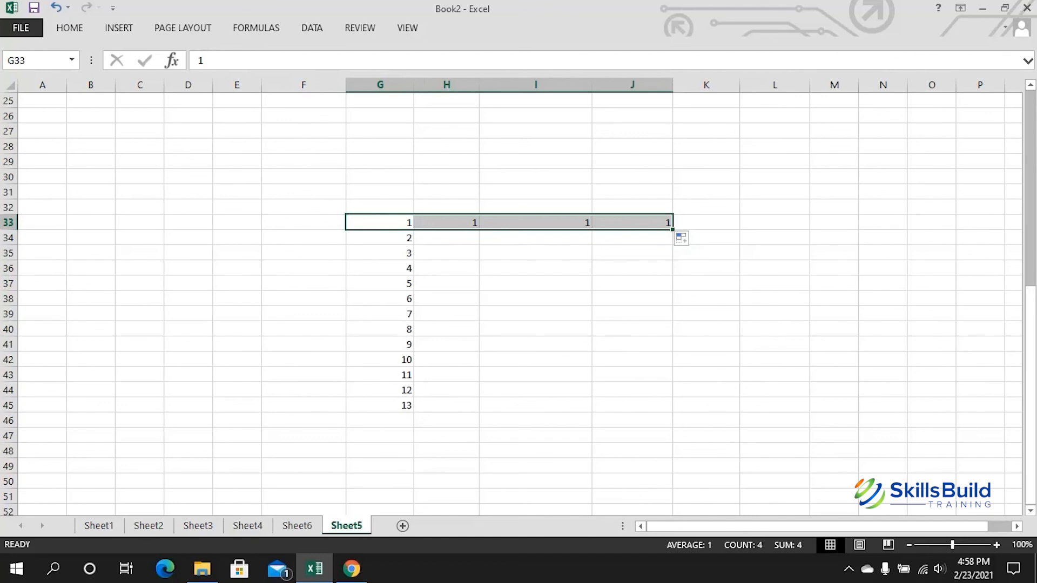
click(535, 253)
click(380, 222)
click(447, 222)
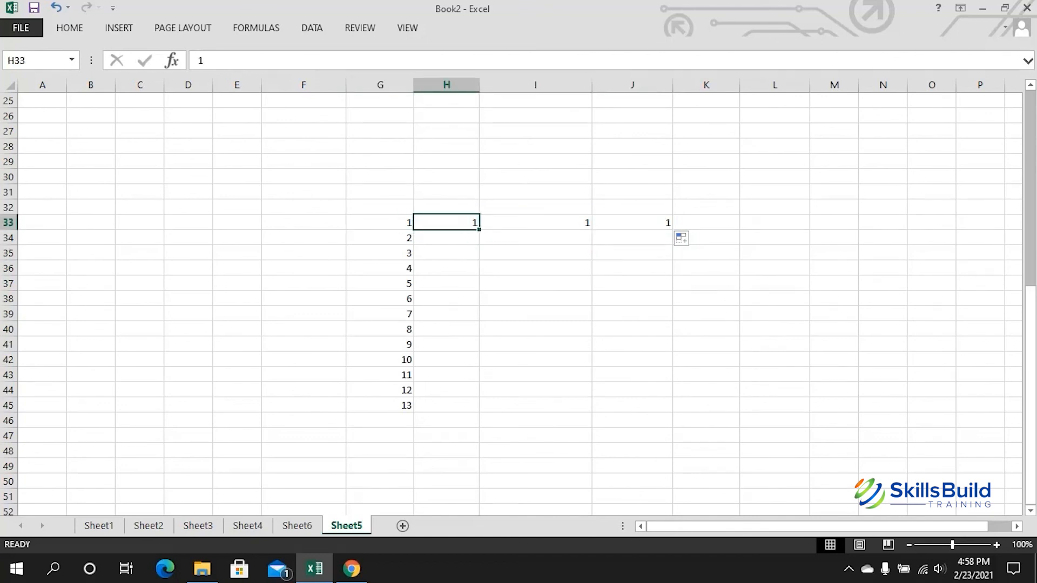
double_click(474, 223)
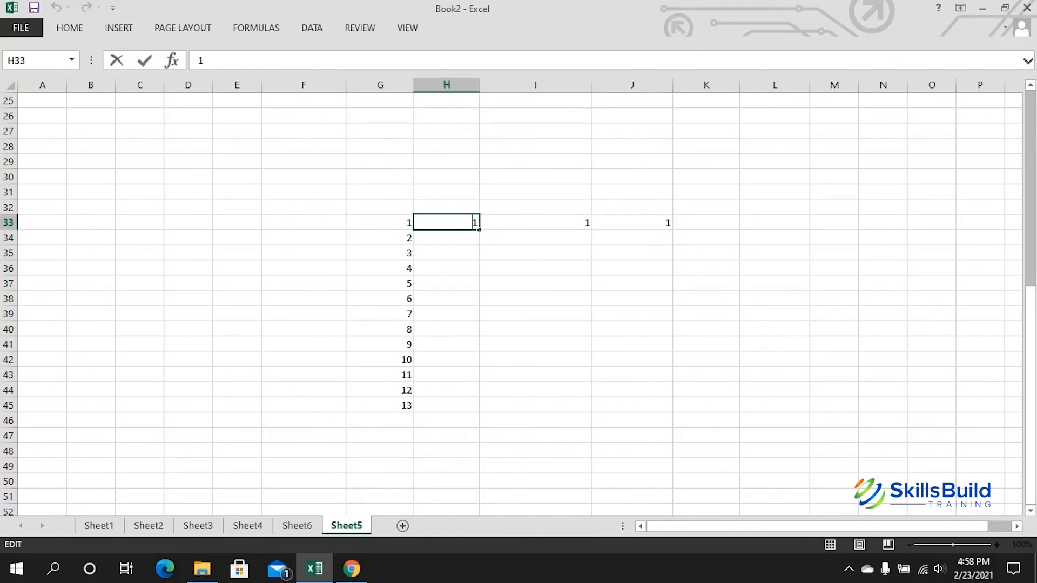
key(BackSpace)
text(2)
key(shift+Tab)
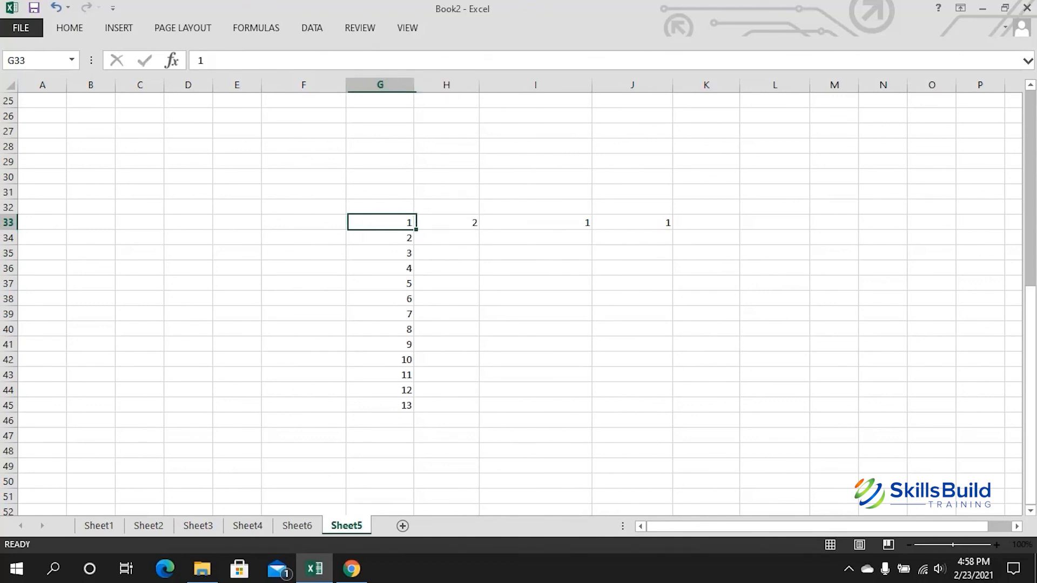
key(shift+Right)
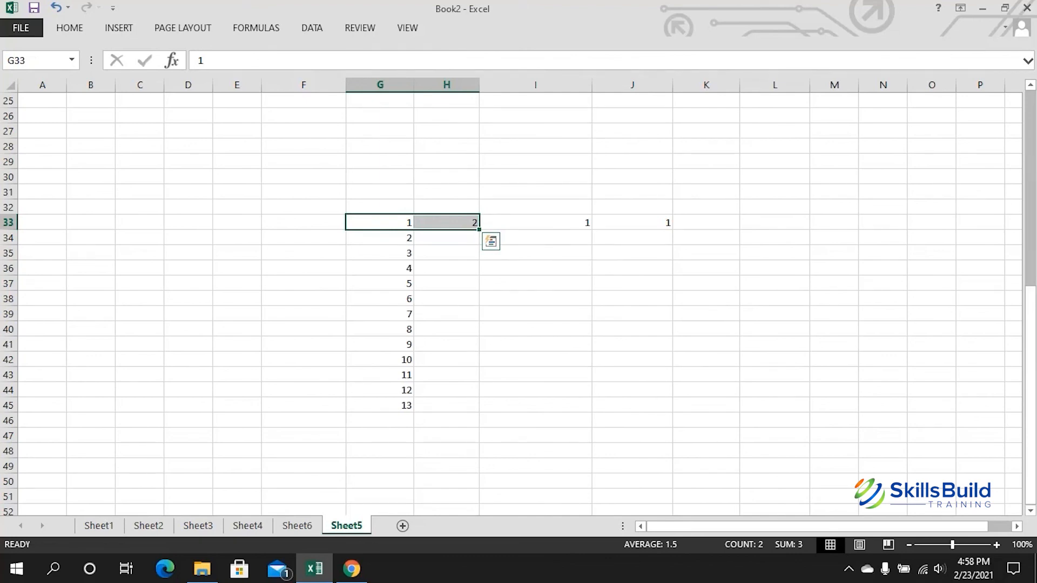
drag(479, 230, 842, 227)
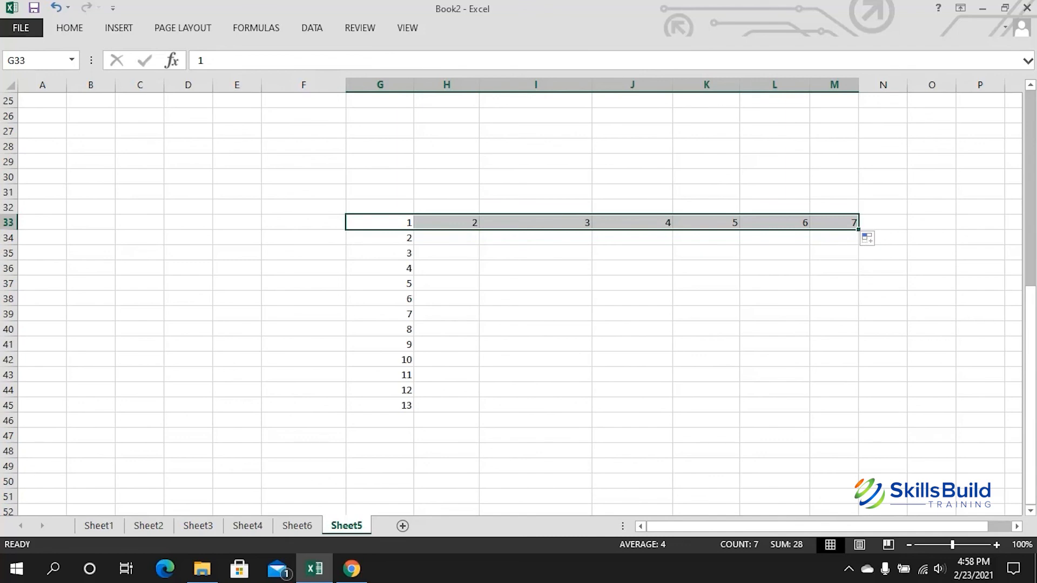
Step: Enter 2 and 4 in D33:D34 and select both cells
click(303, 283)
click(188, 222)
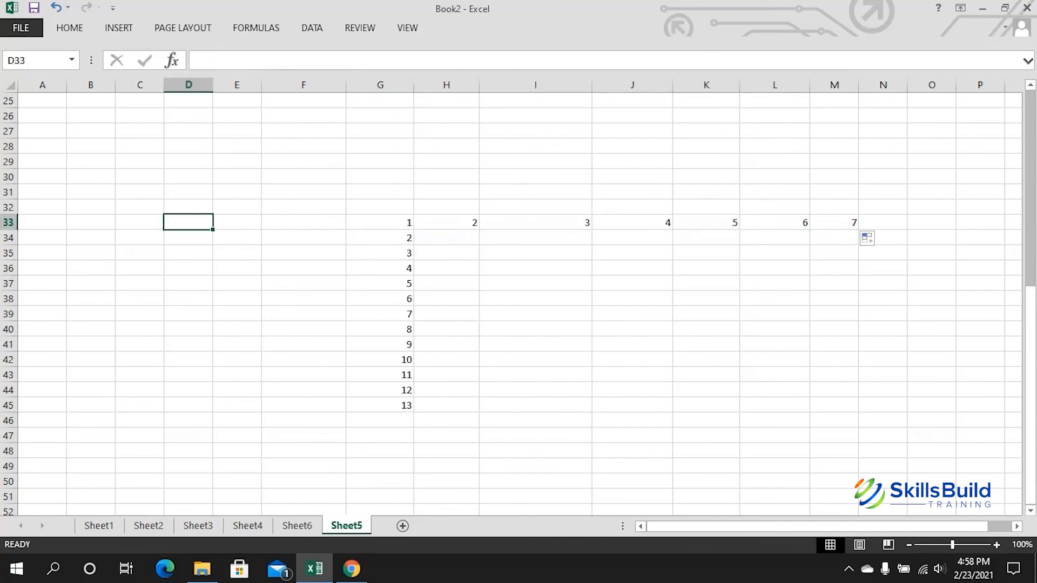
text(2)
key(Return)
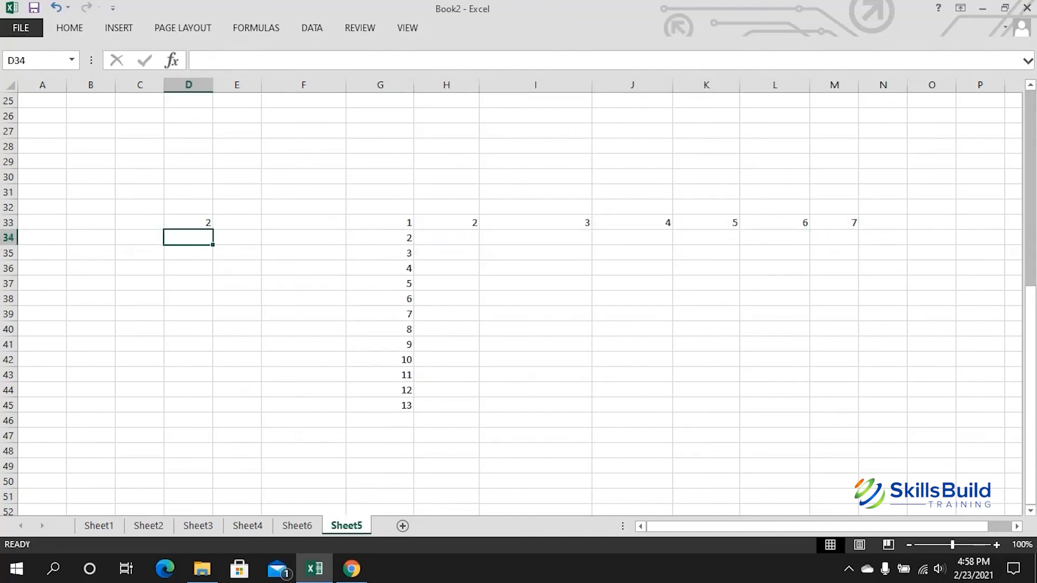
text(4)
key(Up)
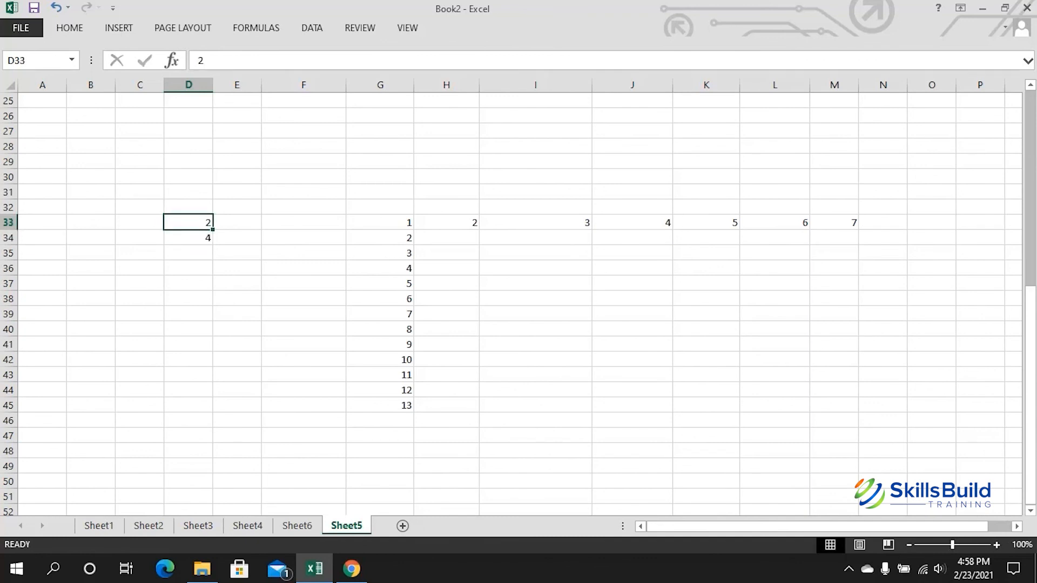
drag(188, 222, 212, 412)
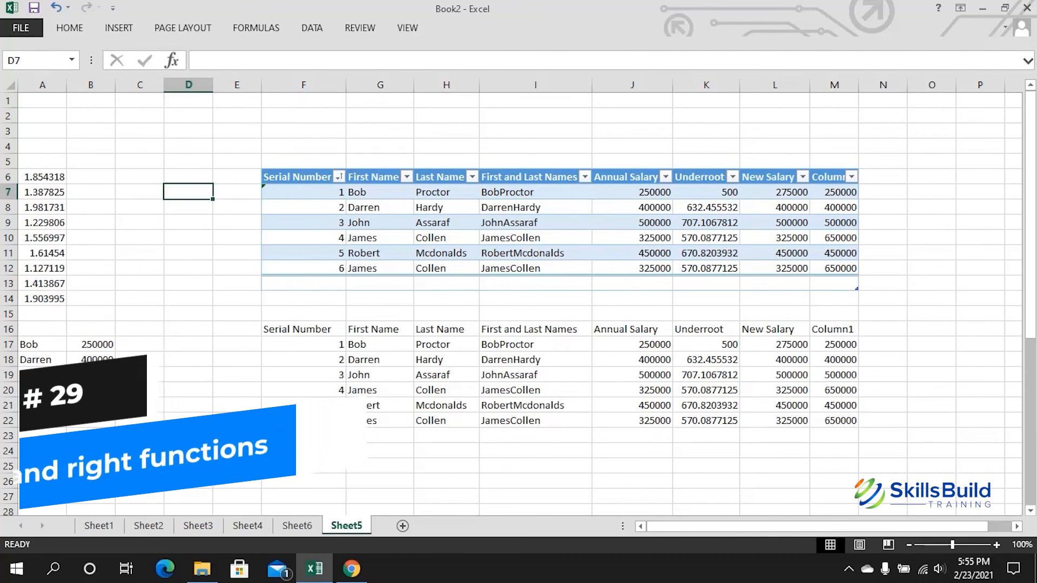
Step: Enter =LEFT(Table1[@[First and Last Names]],3) in D7 so it returns Bob
click(536, 192)
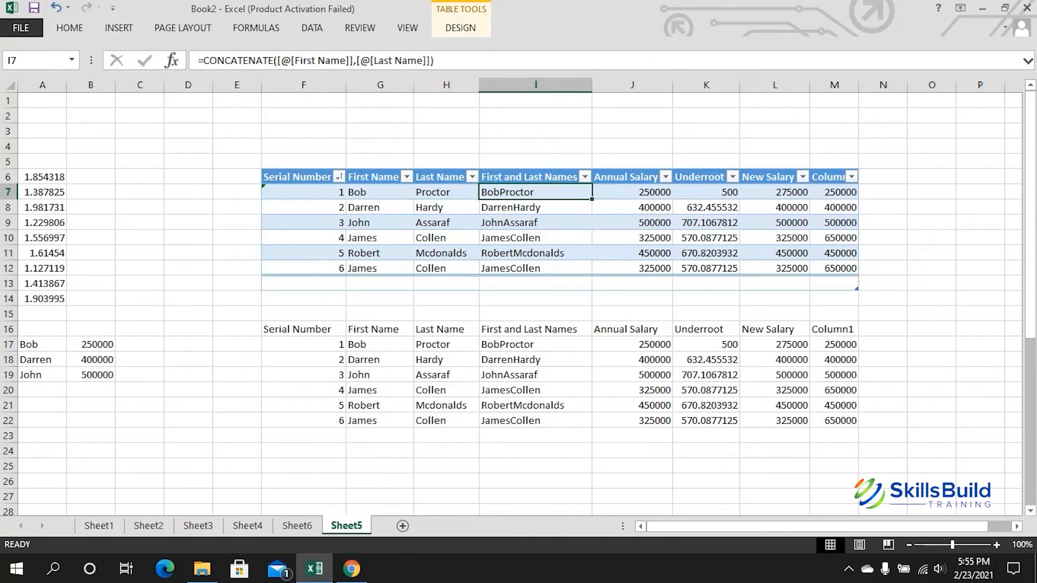
click(188, 191)
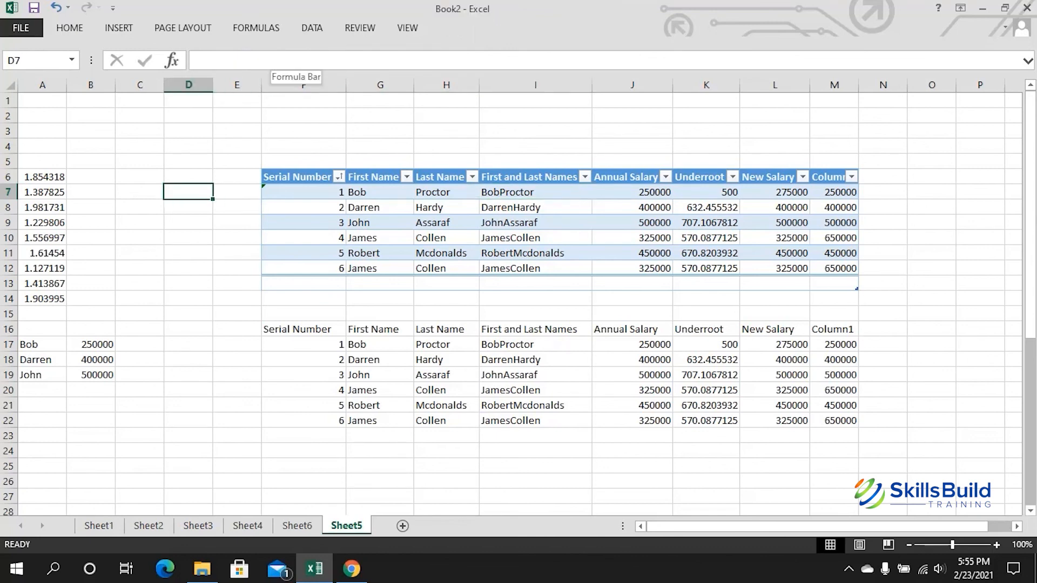
click(274, 61)
text(=)
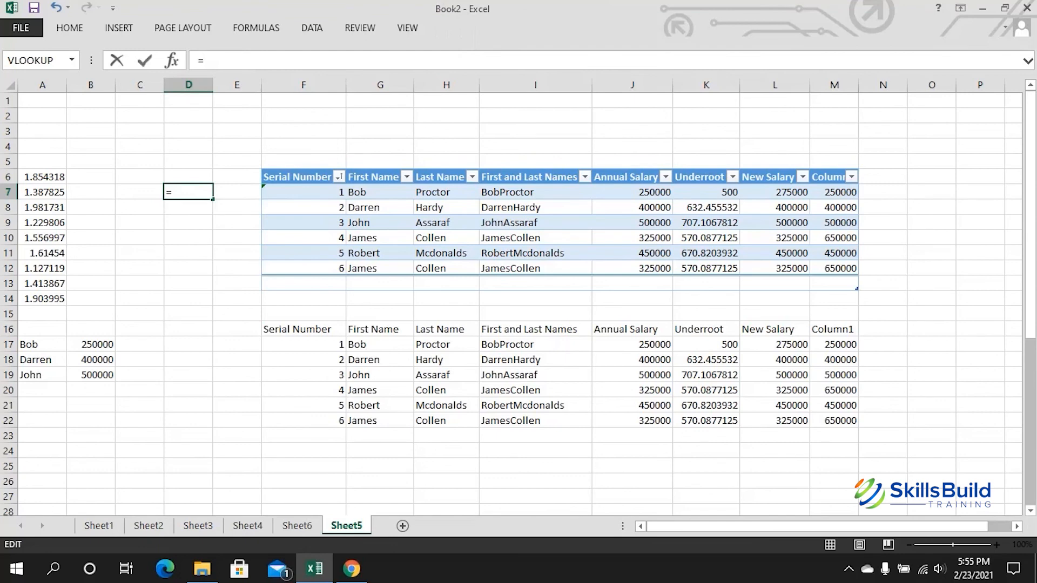
text(LEFT)
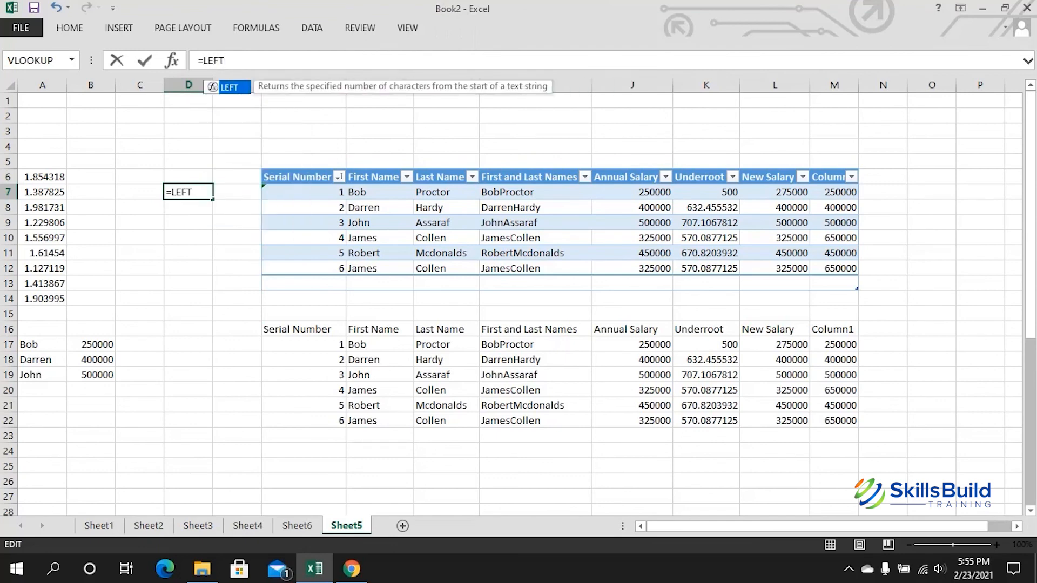
text(())
key(Right)
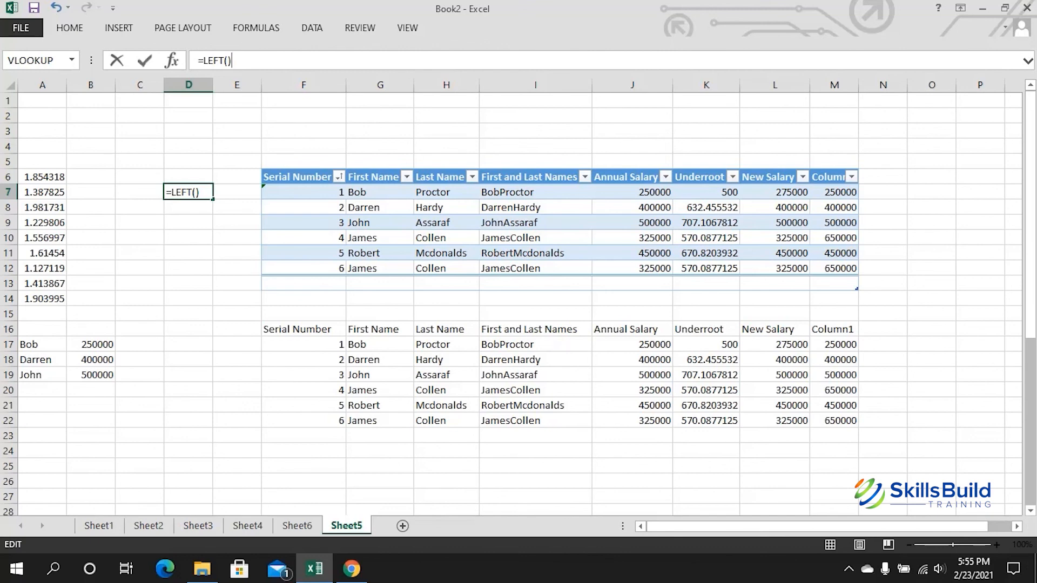
key(Left)
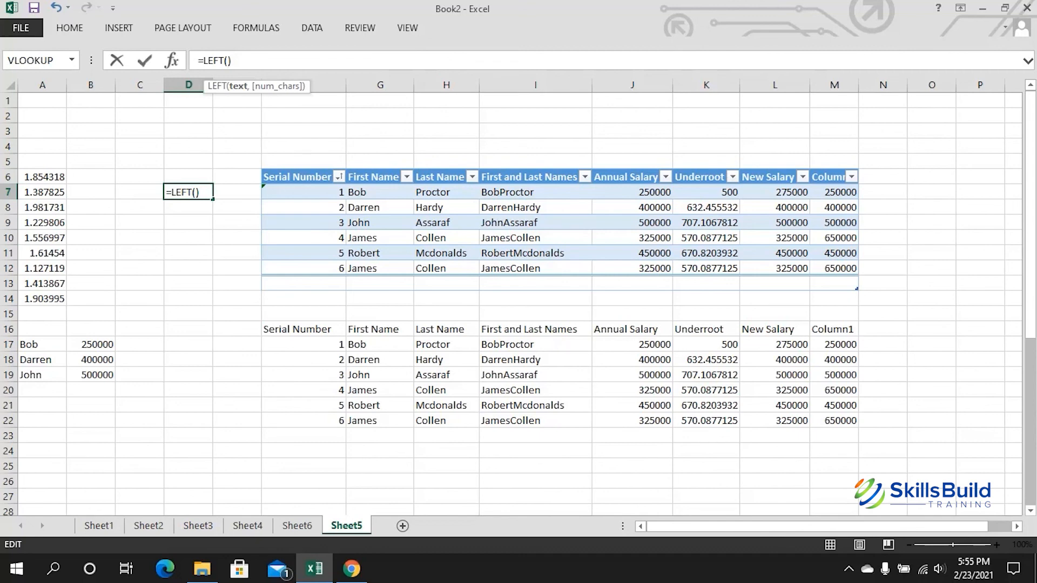
click(535, 193)
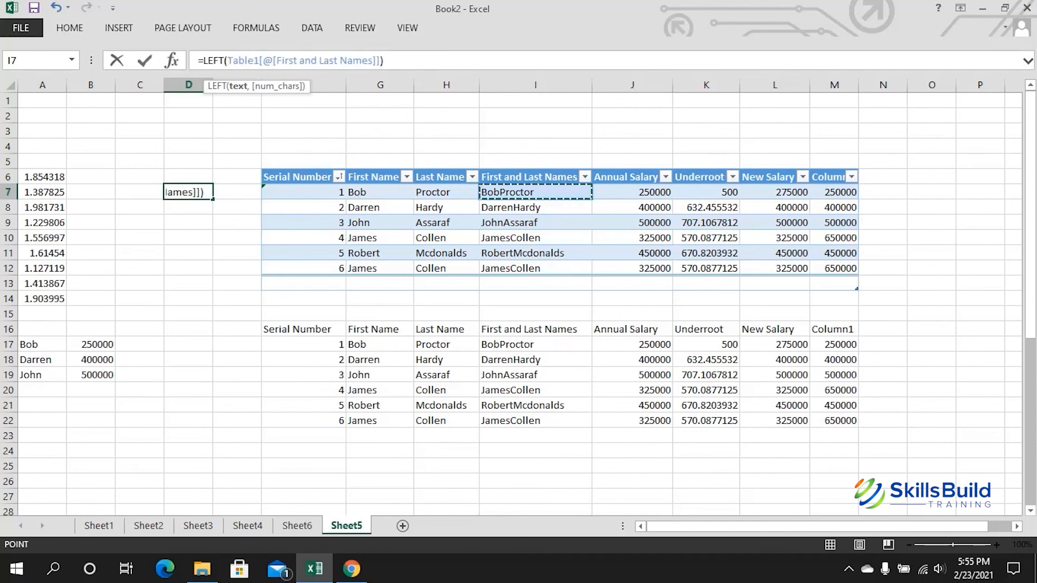
text(,)
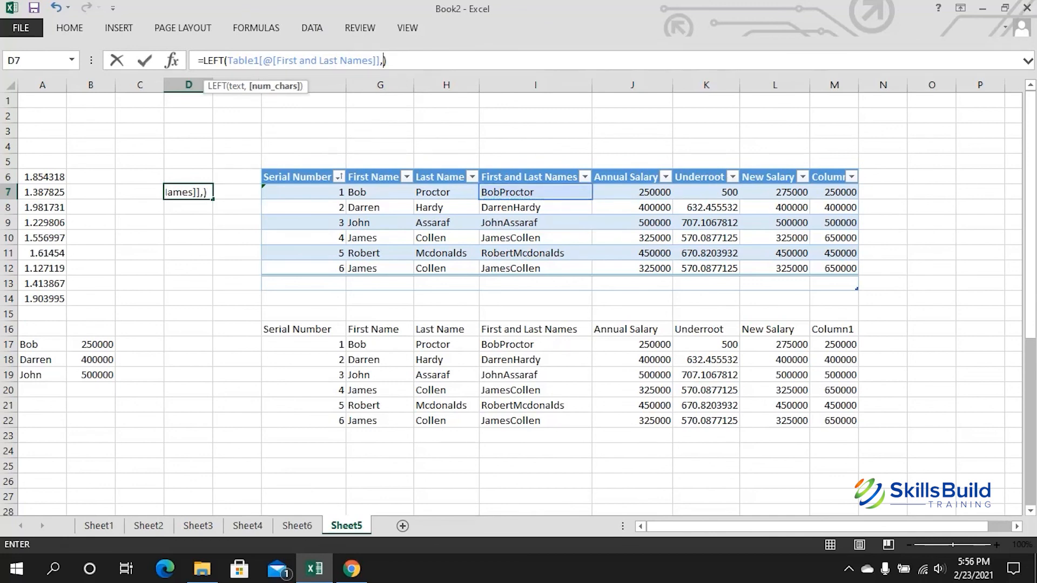
text(3))
key(Return)
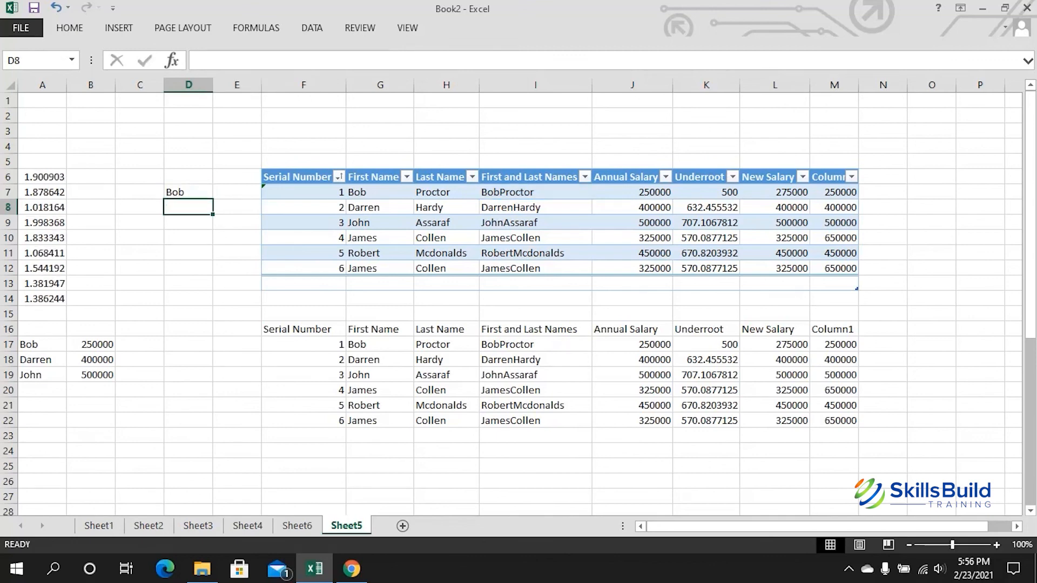
key(Up)
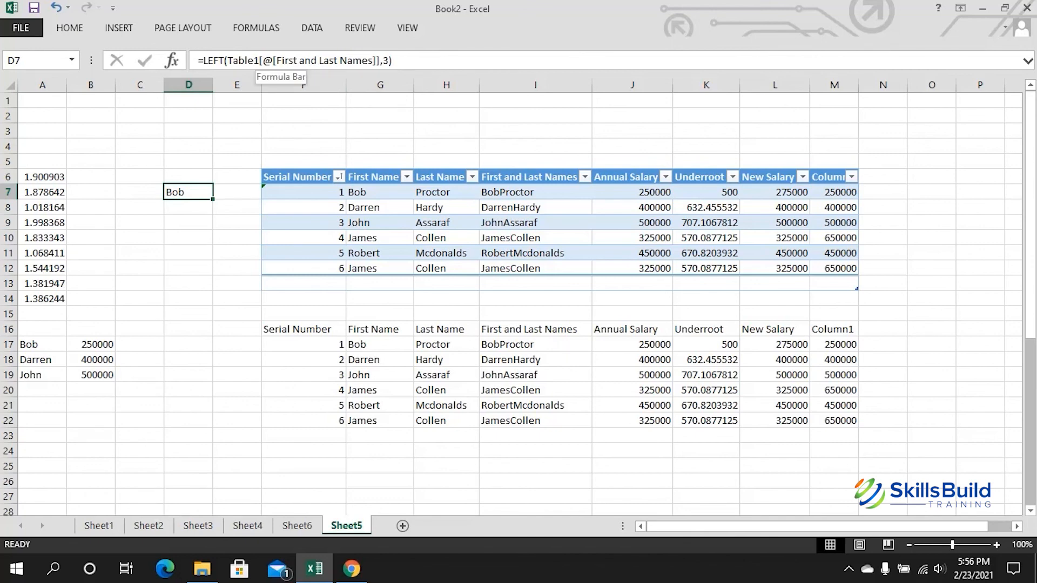
click(254, 61)
key(BackSpace)
key(BackSpace)
key(BackSpace)
key(BackSpace)
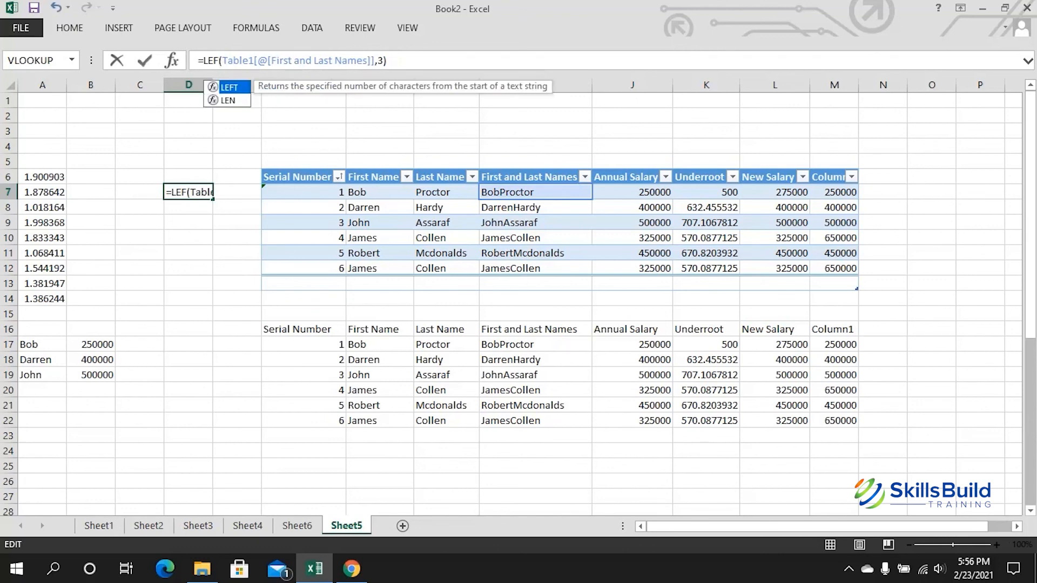
text(RIGHT)
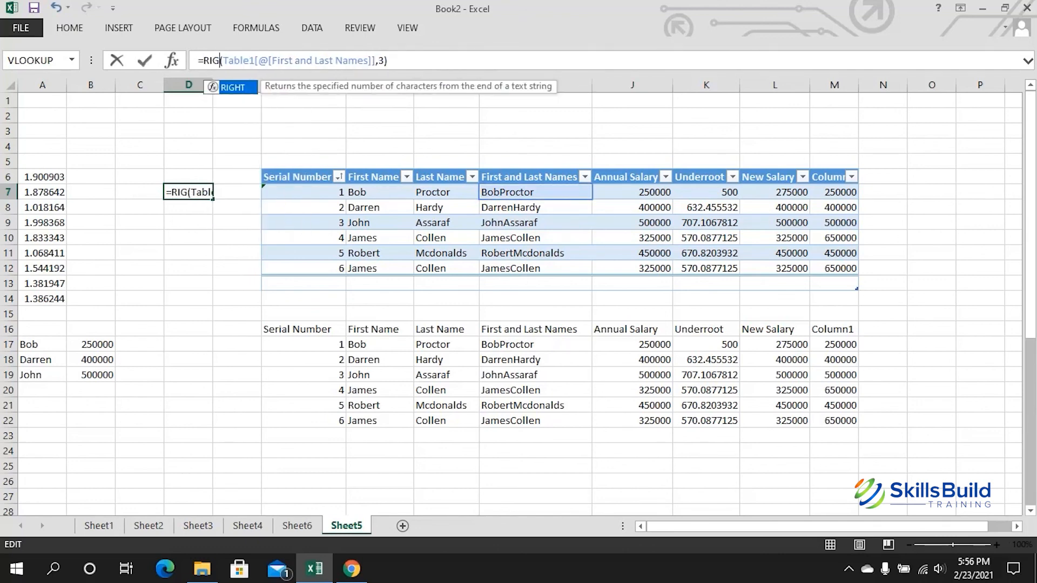
click(400, 61)
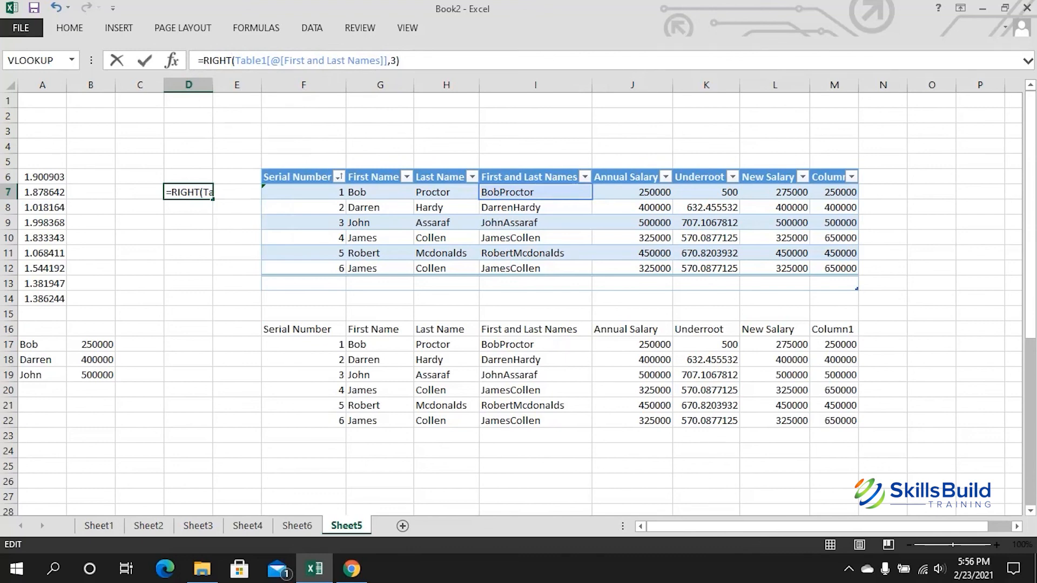
key(Left)
key(BackSpace)
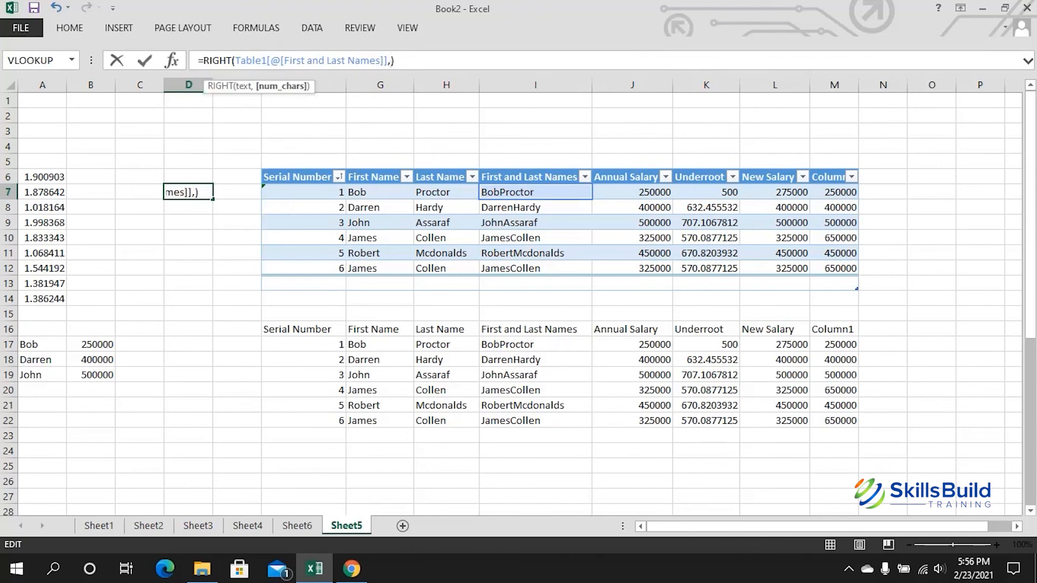
text(7)
key(Return)
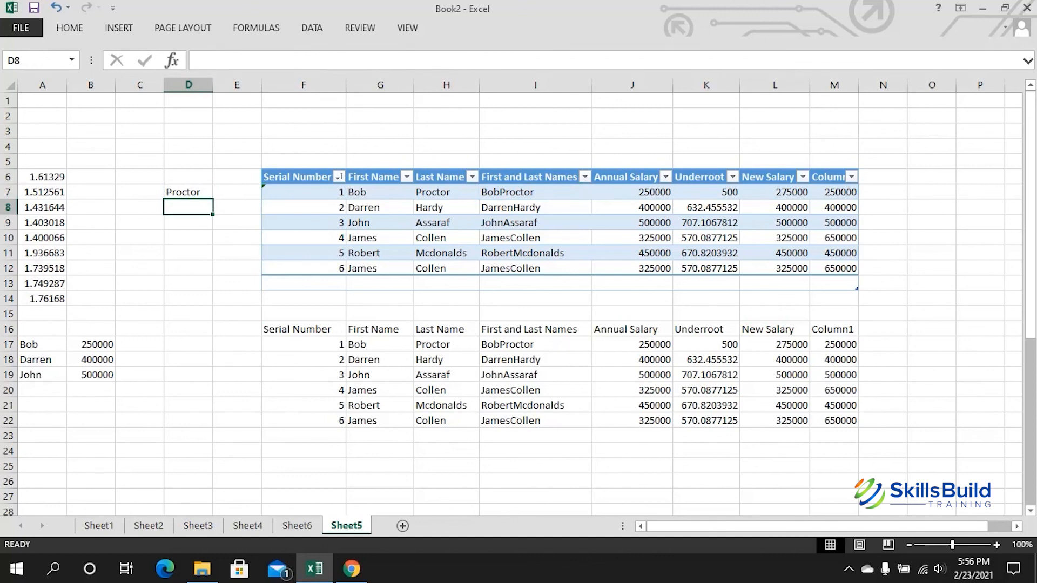
click(188, 192)
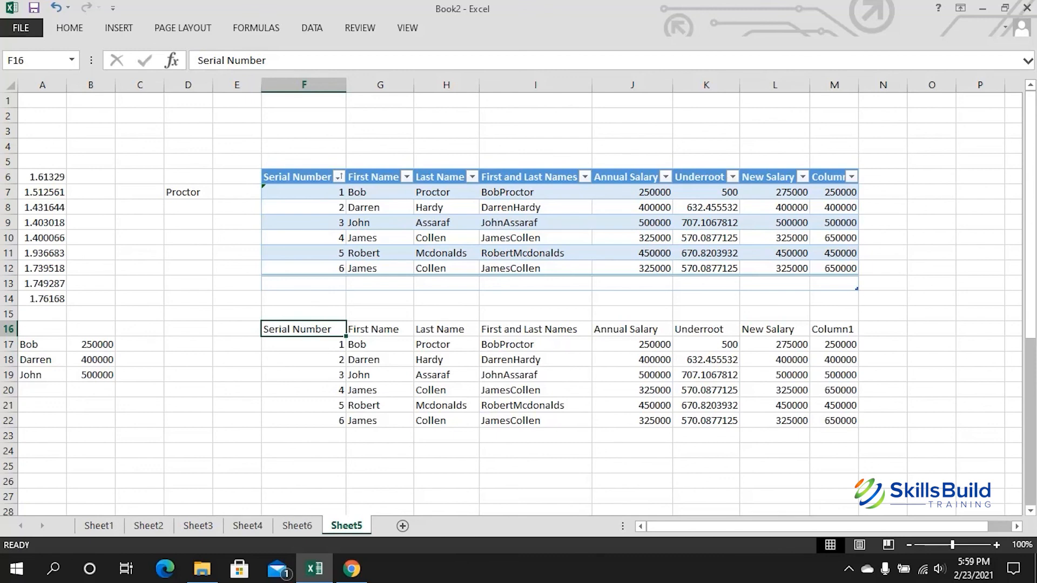
Step: Show formulas instead of results with Ctrl+` and scroll right through the table
key(ctrl+grave)
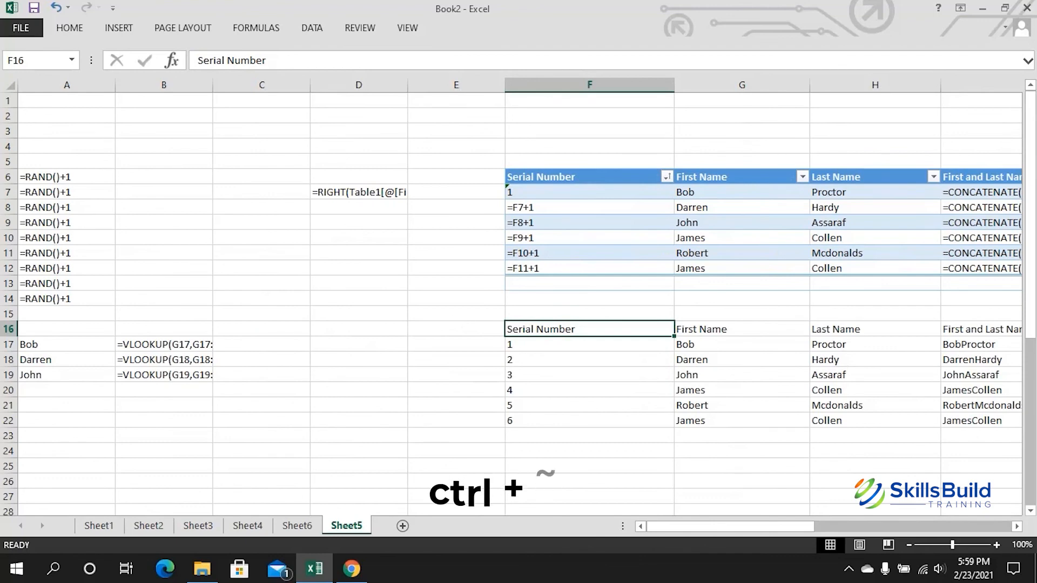
drag(731, 526, 880, 526)
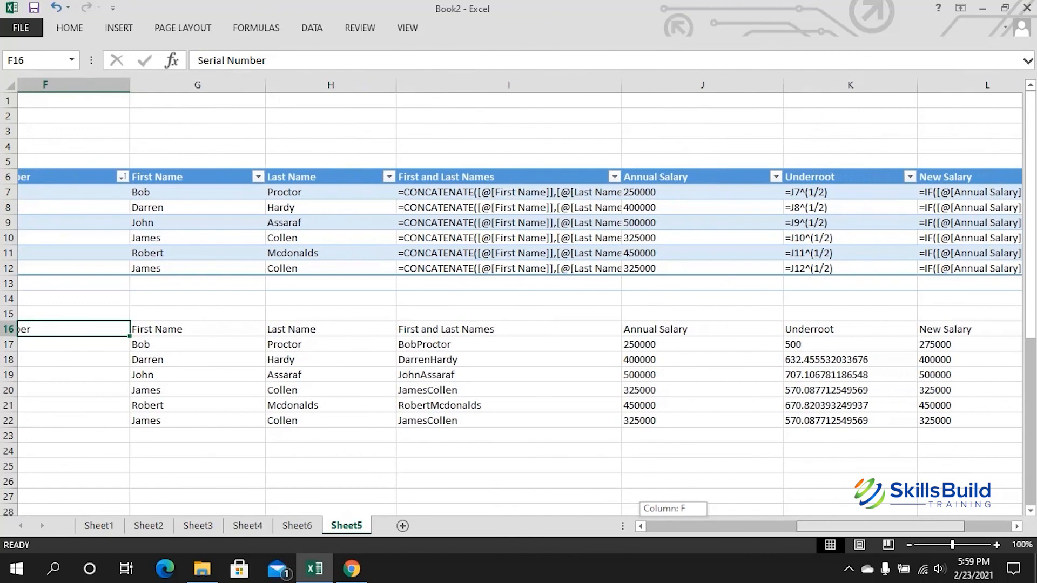